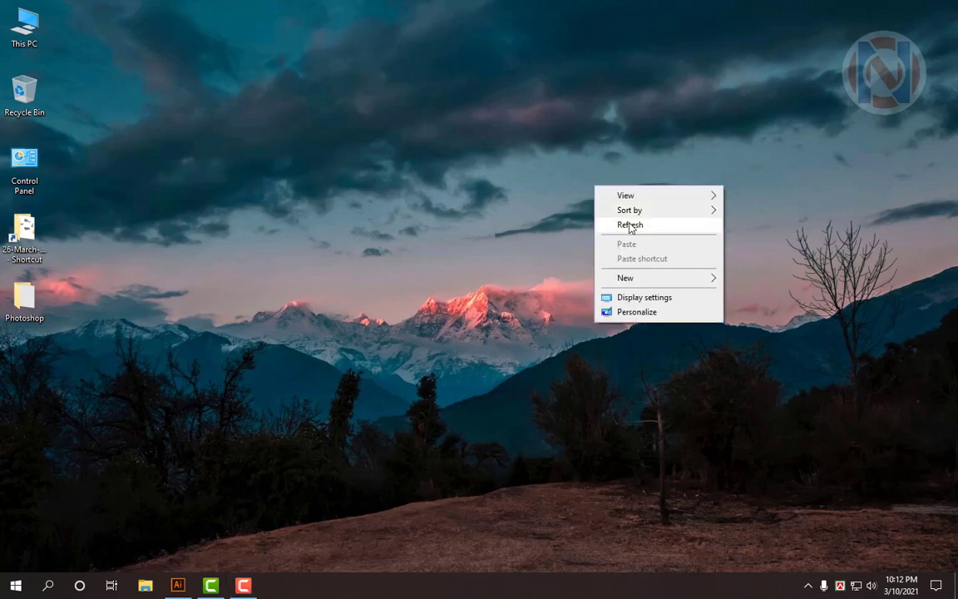
right_click(311, 121)
click(404, 166)
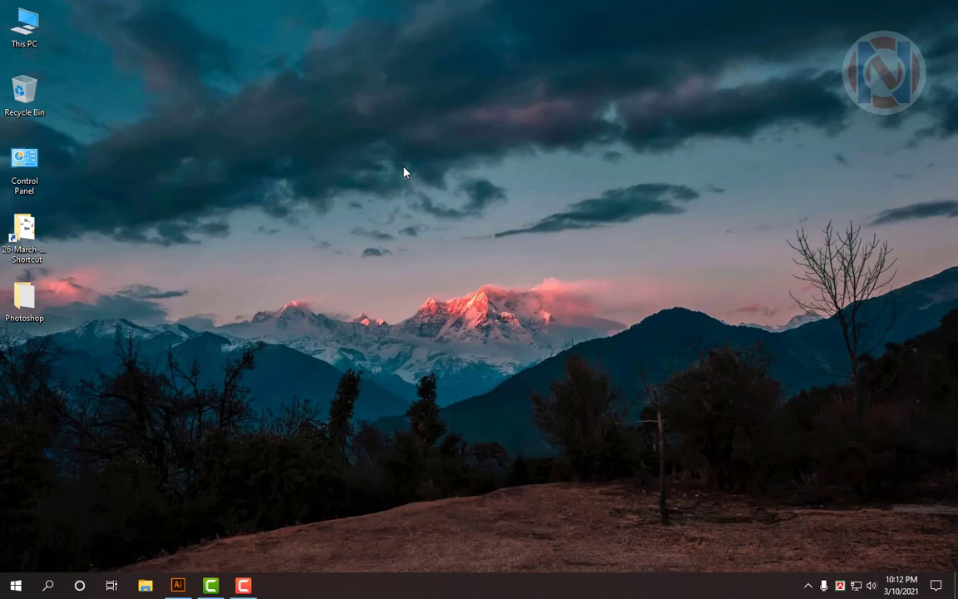
Step: Switch to Illustrator, open the 26-March-Poster-Design file through its desktop shortcut folder, and hide the panels
click(184, 586)
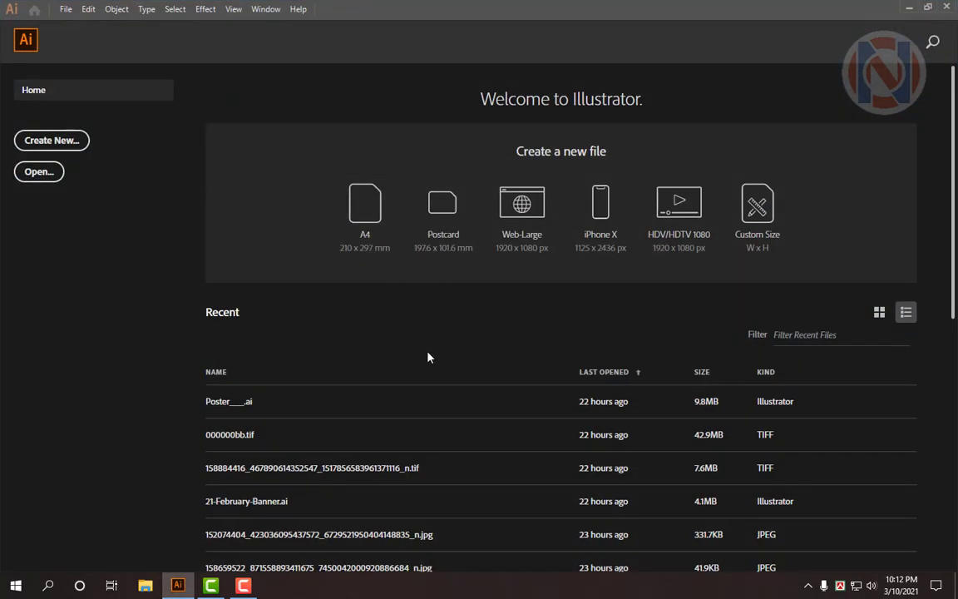
key(ctrl+o)
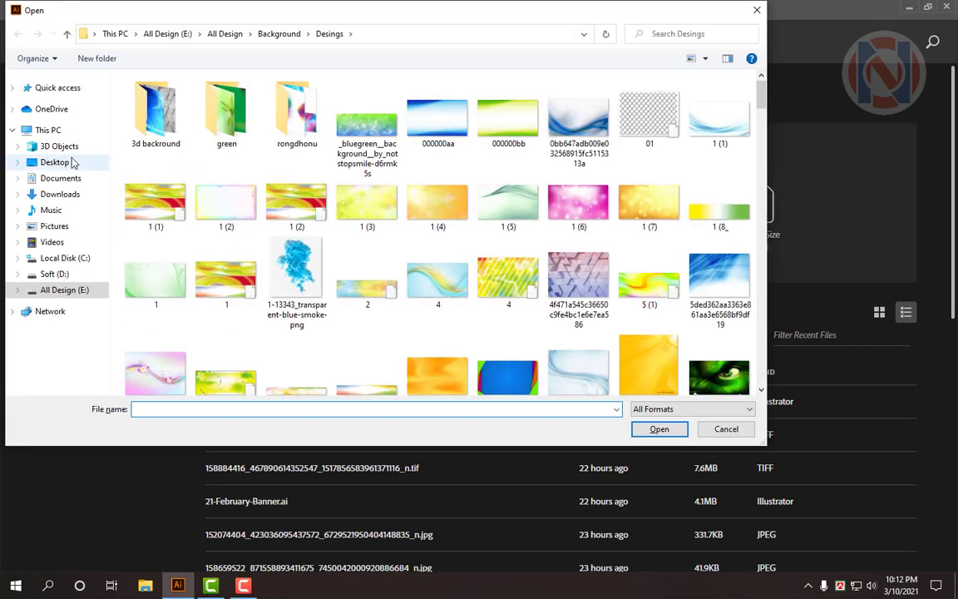
click(60, 161)
double_click(226, 114)
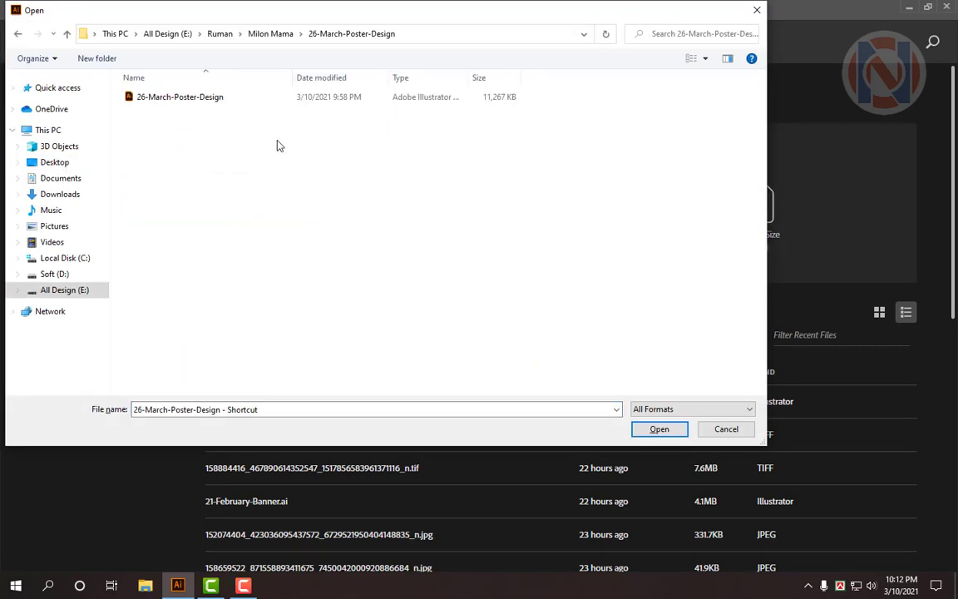
click(187, 97)
key(Return)
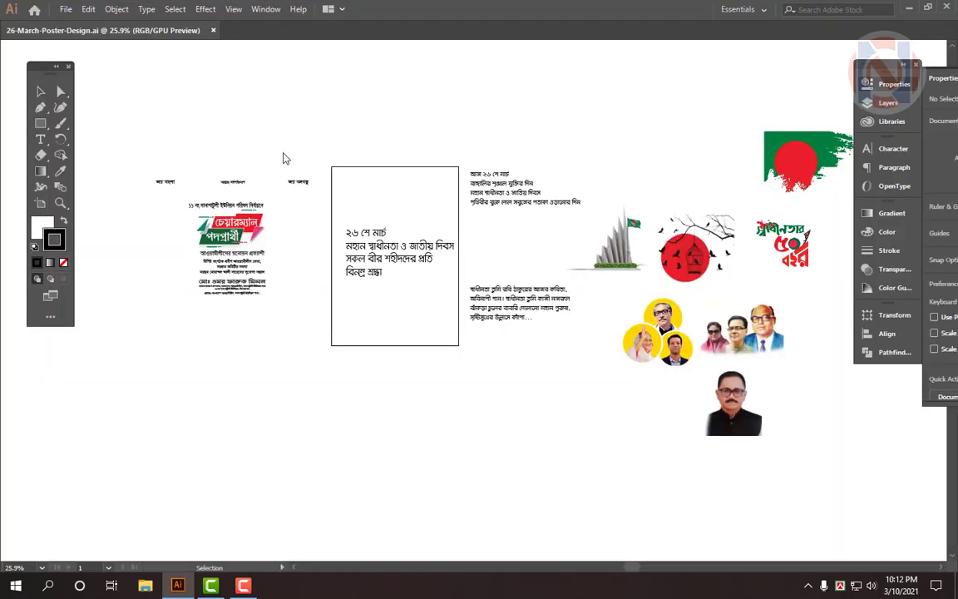
key(Tab)
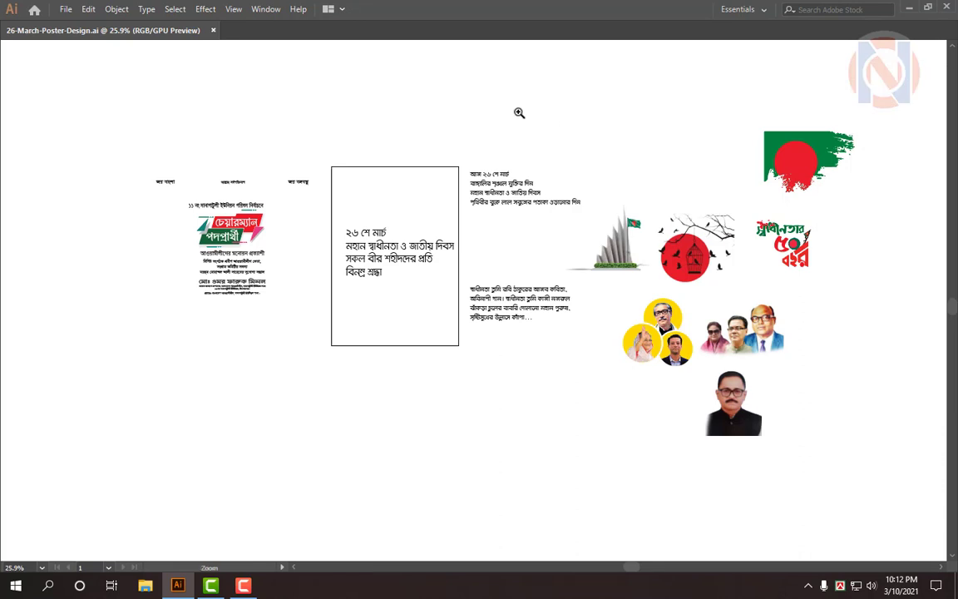
Step: Examine the prepared Bengali texts, the headline graphic, the artboard and the collected pictures and portraits for the poster
drag(538, 112, 440, 128)
drag(441, 251, 492, 283)
drag(519, 211, 584, 274)
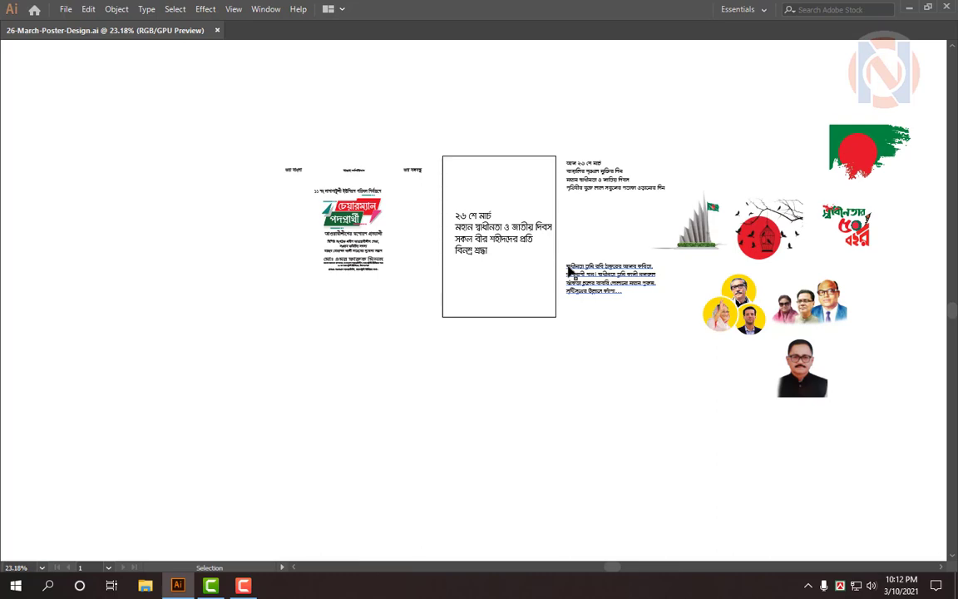
key(ctrl+space)
drag(474, 165, 544, 258)
drag(543, 258, 597, 259)
drag(199, 334, 287, 368)
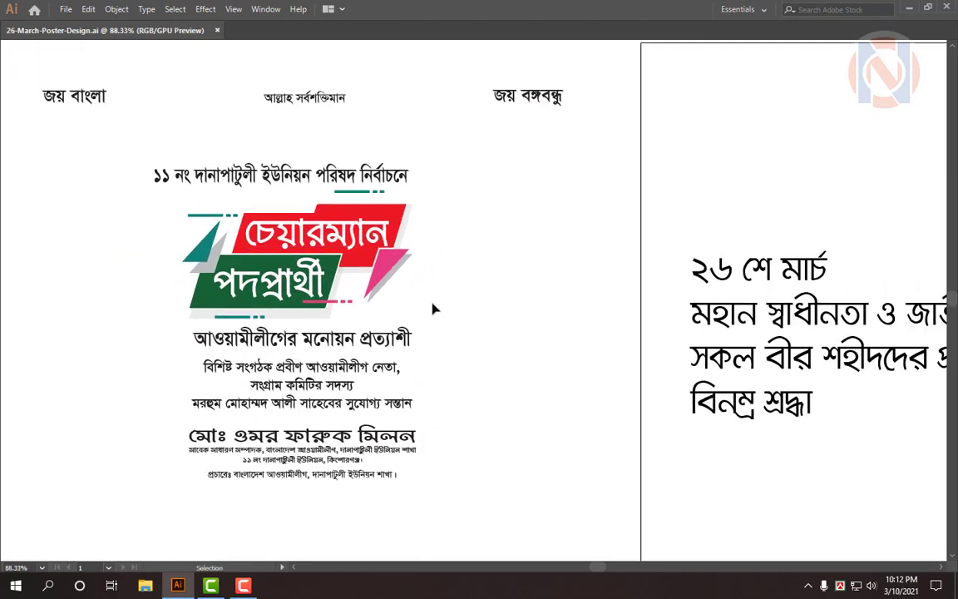
drag(370, 297, 359, 297)
drag(579, 366, 489, 326)
drag(620, 379, 582, 377)
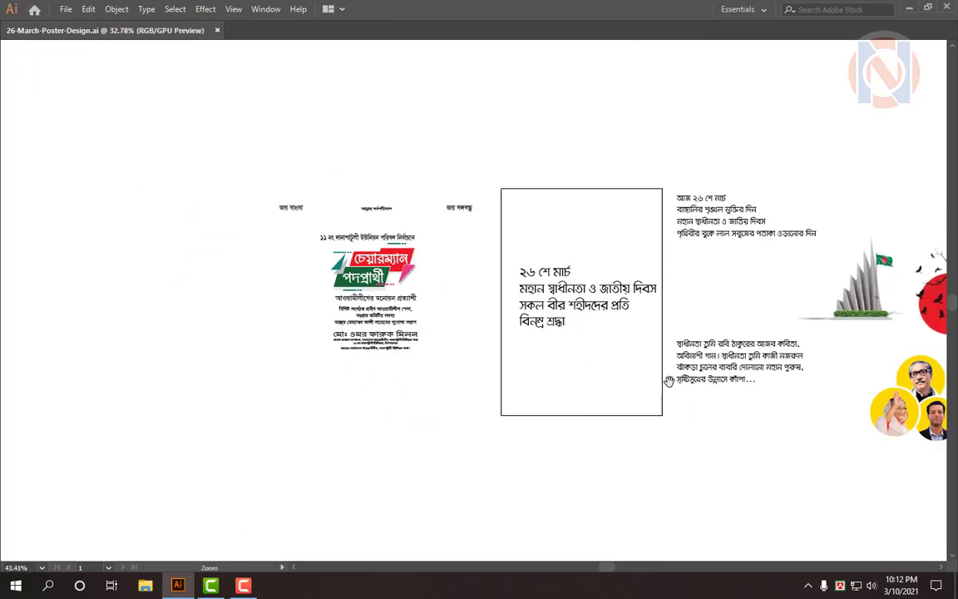
drag(695, 408, 488, 336)
drag(464, 340, 488, 343)
drag(460, 348, 519, 347)
drag(494, 261, 602, 316)
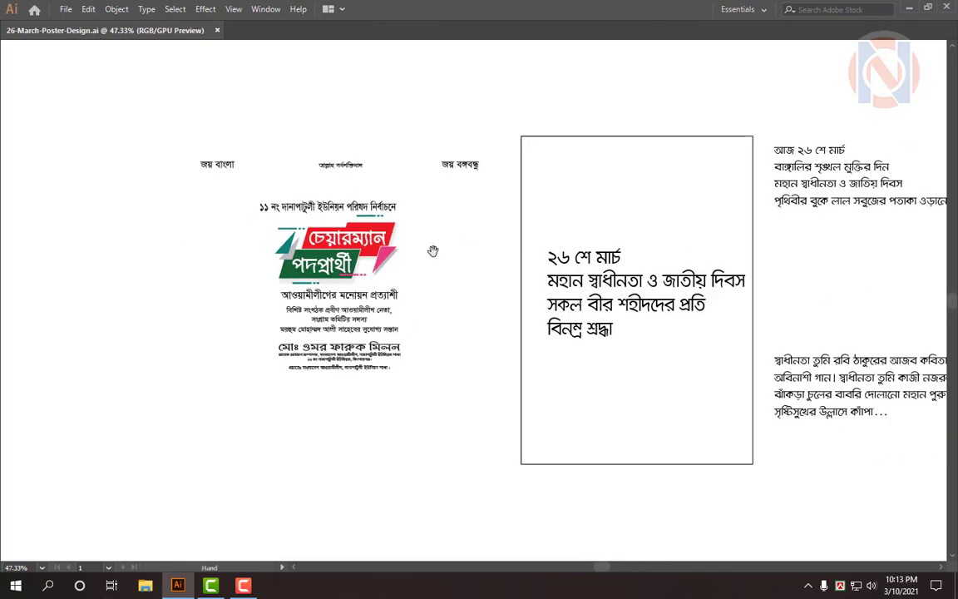
drag(408, 255, 525, 300)
drag(454, 300, 363, 311)
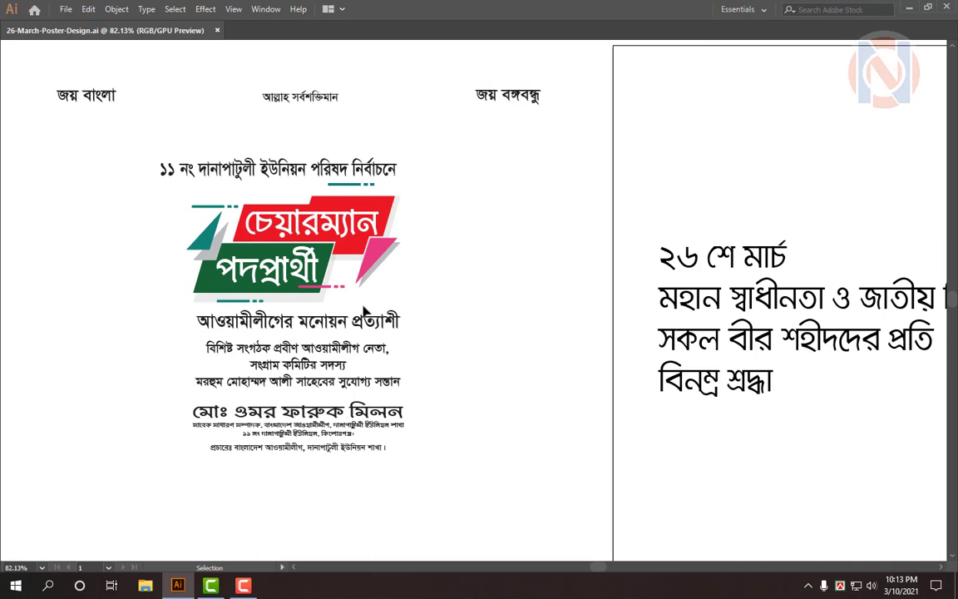
drag(373, 277, 296, 291)
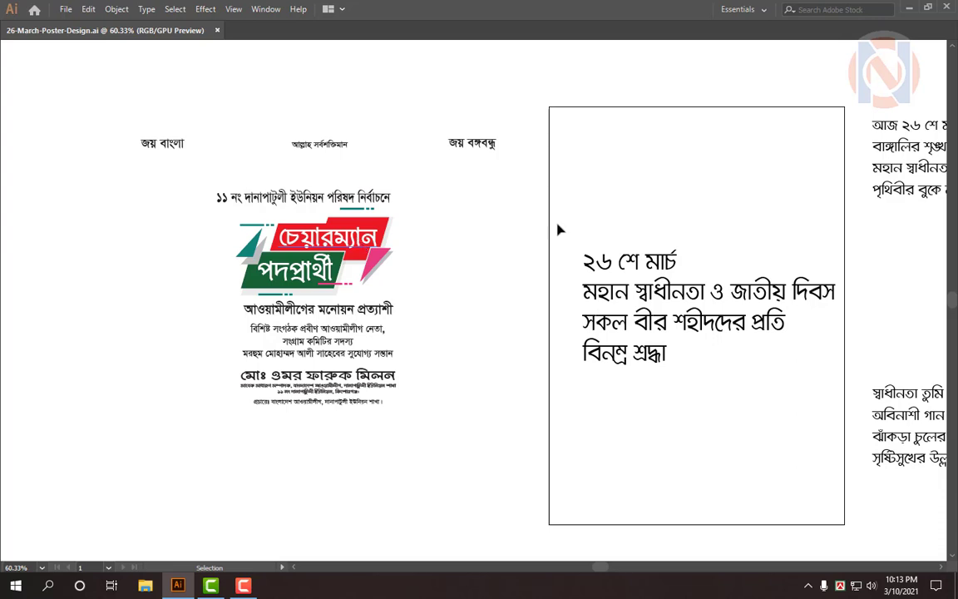
key(ctrl+space)
drag(555, 226, 438, 230)
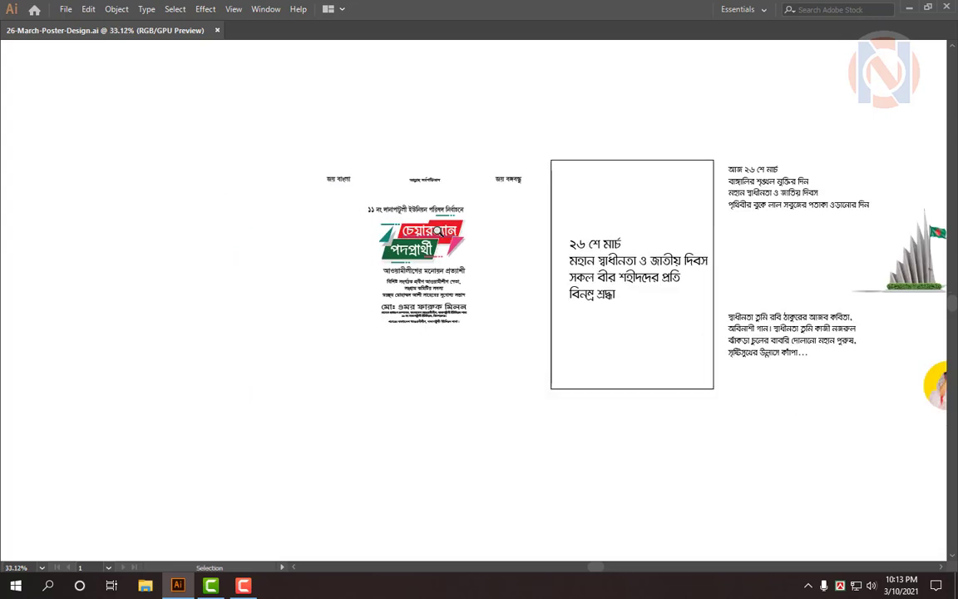
key(space)
key(ctrl+space)
drag(665, 290, 429, 272)
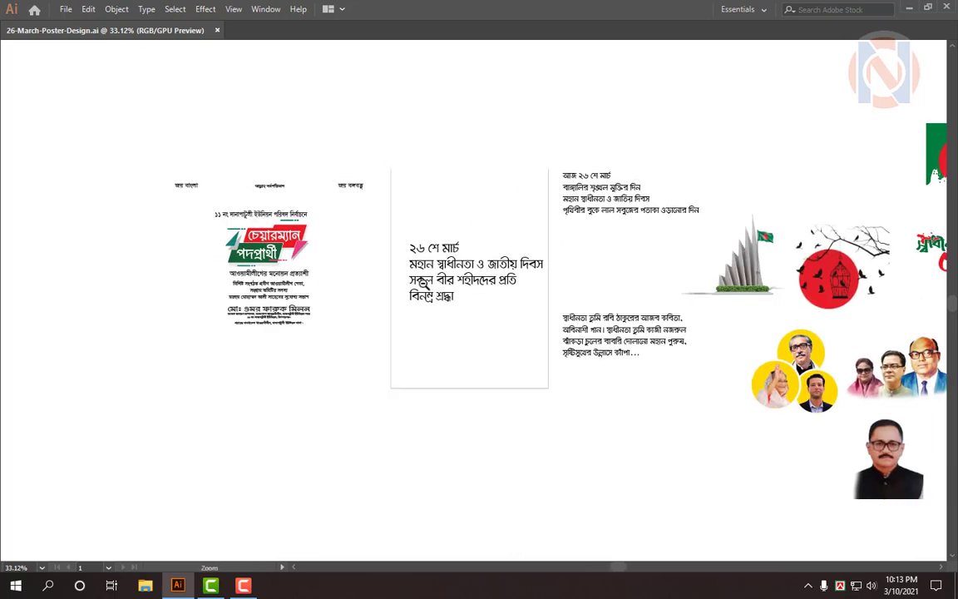
key(space)
drag(501, 280, 437, 106)
key(ctrl+space)
drag(436, 226, 382, 230)
key(space)
drag(329, 236, 400, 299)
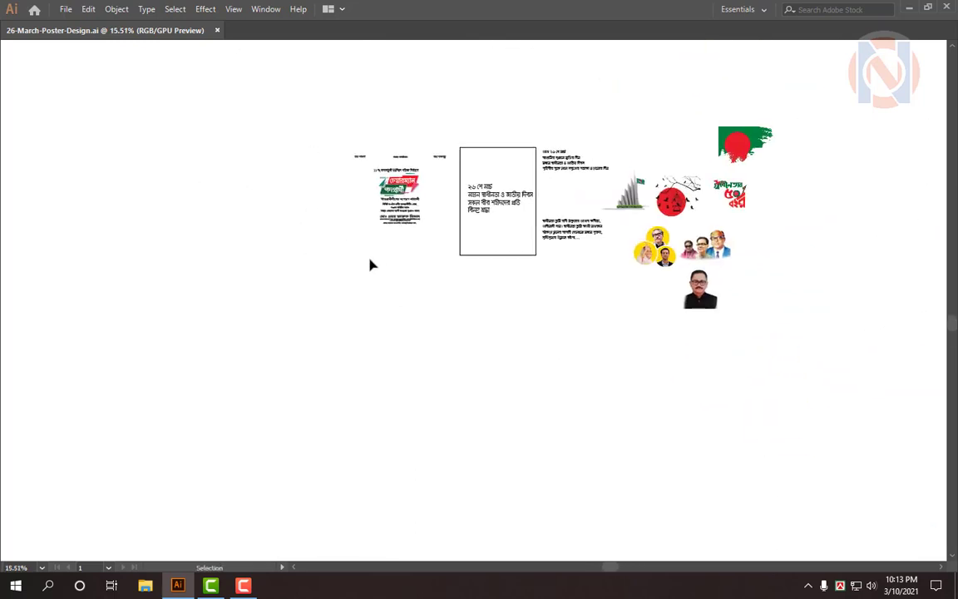
Step: Create a rectangle 24 in wide and 36 in high in the empty space beneath the prepared material
click(268, 260)
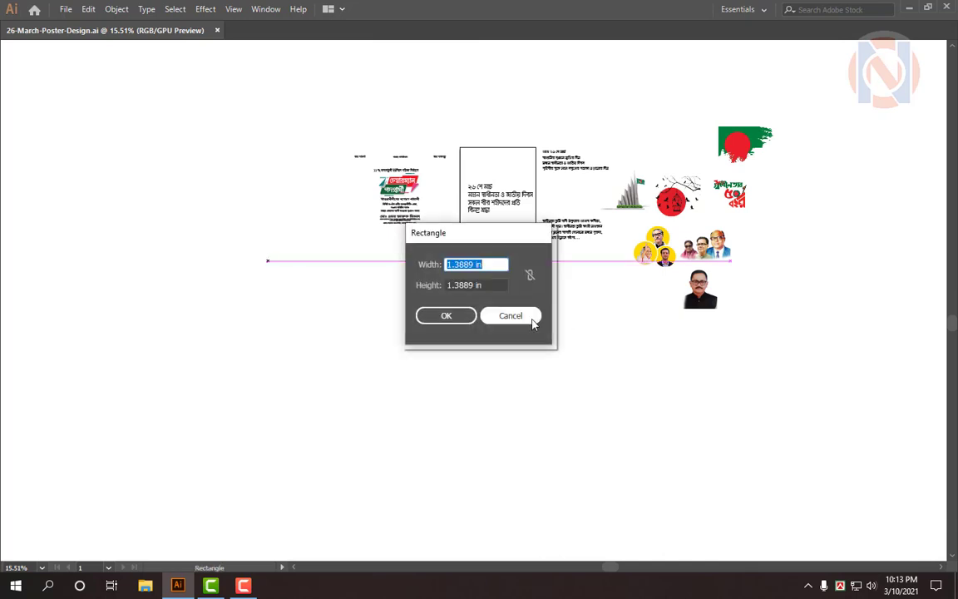
text(24)
key(Tab)
text(36)
key(Return)
Step: Move the poster rectangle to the empty area left of the prepared texts and show the panels again
key(z)
alt+click(453, 379)
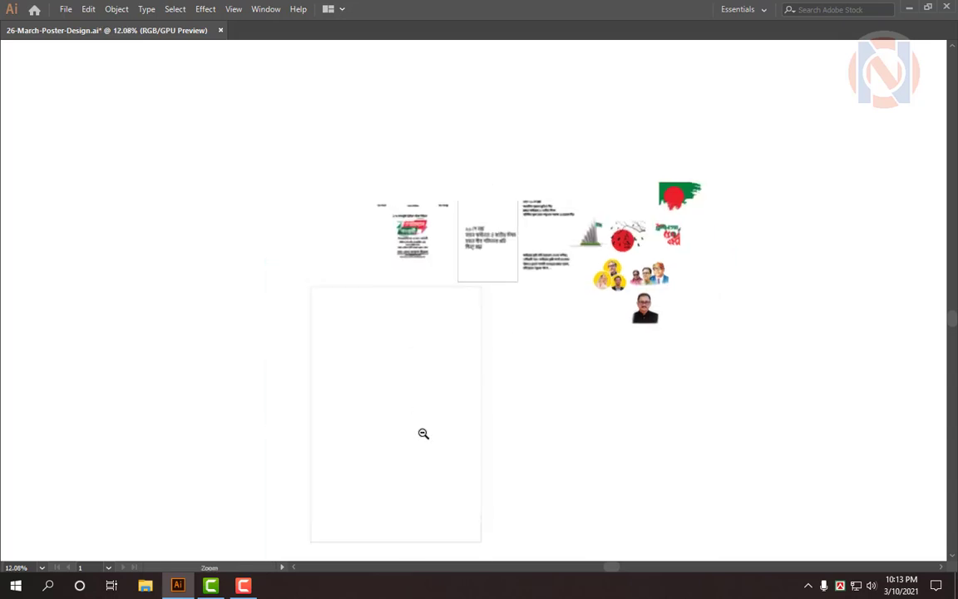
key(v)
drag(395, 413, 259, 291)
key(Tab)
drag(271, 250, 297, 312)
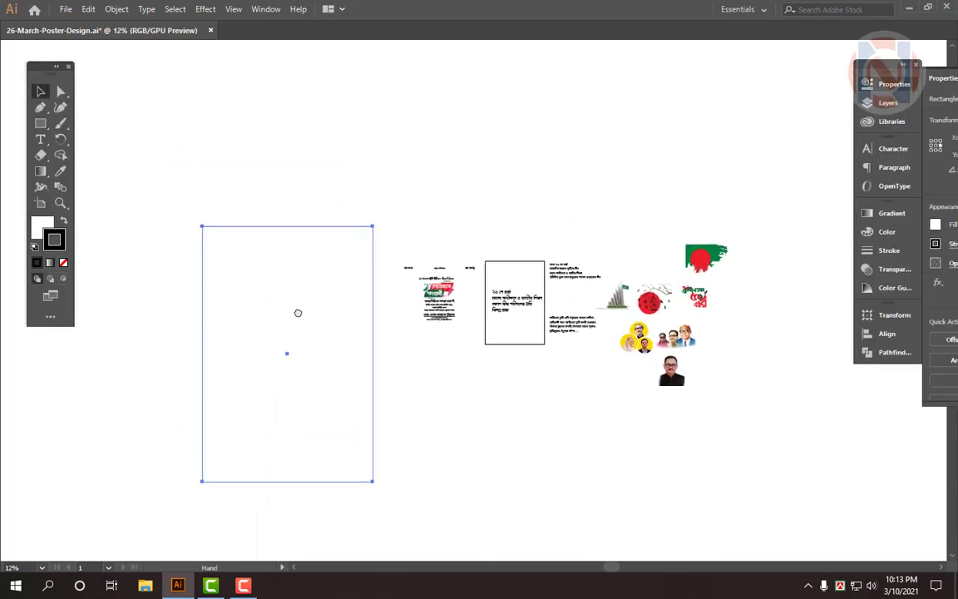
Step: Show the document rulers and set their units to inches
key(ctrl+r)
right_click(387, 47)
click(453, 85)
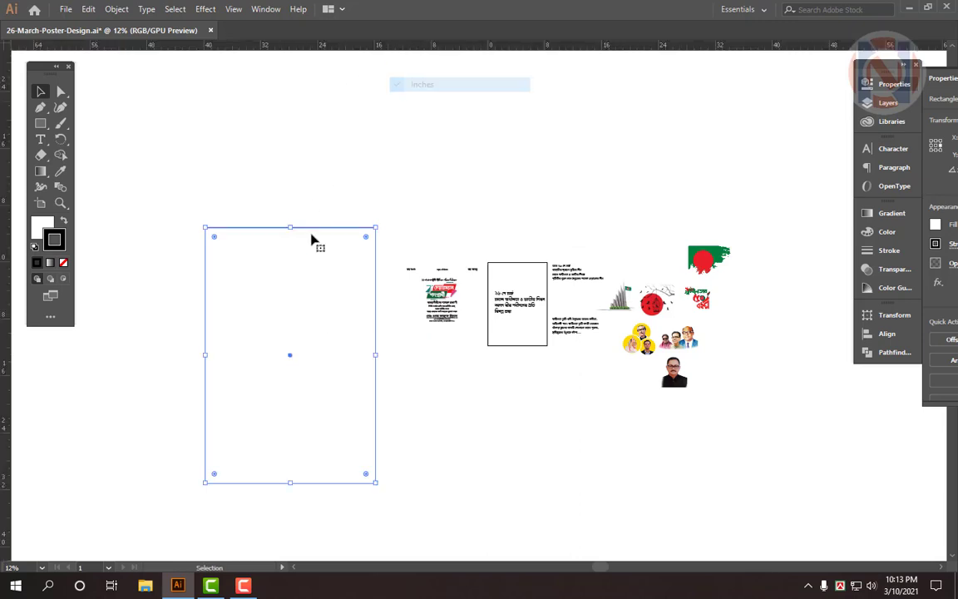
Step: Move the poster rectangle up and closer to the prepared texts, and remove its fill
drag(289, 355, 309, 308)
key(ctrl+space)
drag(311, 243, 380, 322)
drag(380, 322, 357, 265)
click(49, 228)
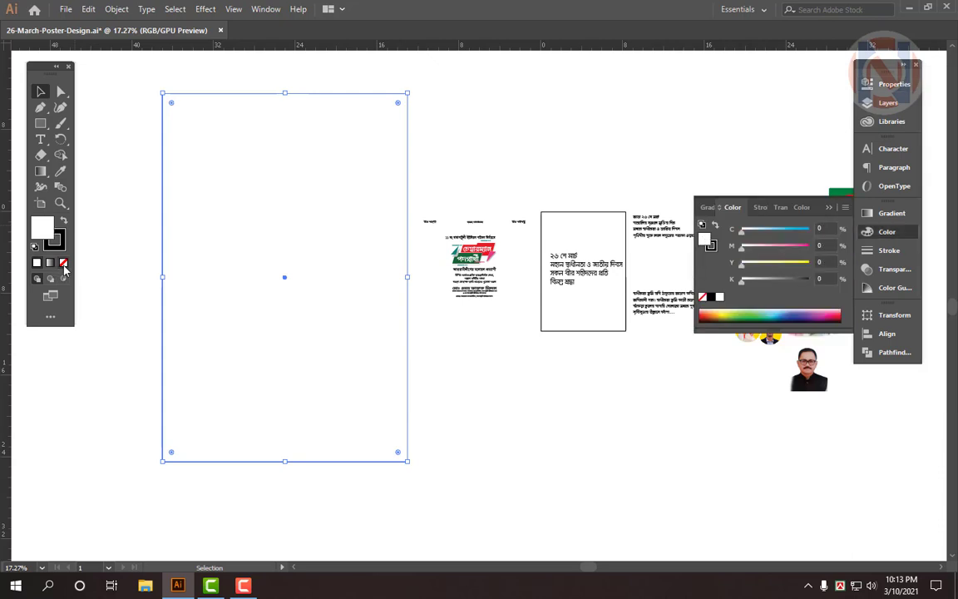
key(Tab)
Step: Place a vertical guide through the horizontal centre of the poster rectangle
key(a)
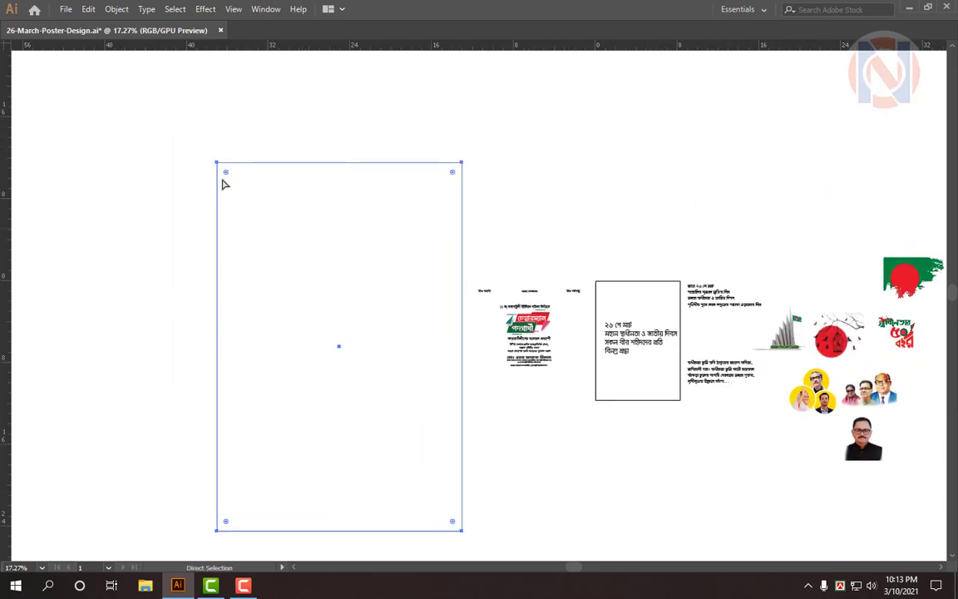
key(v)
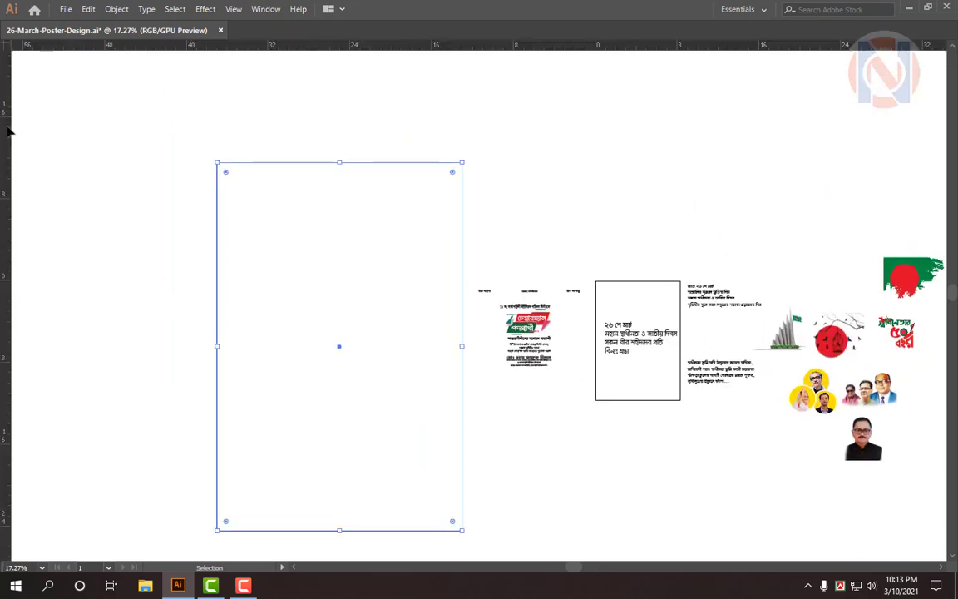
drag(8, 130, 339, 137)
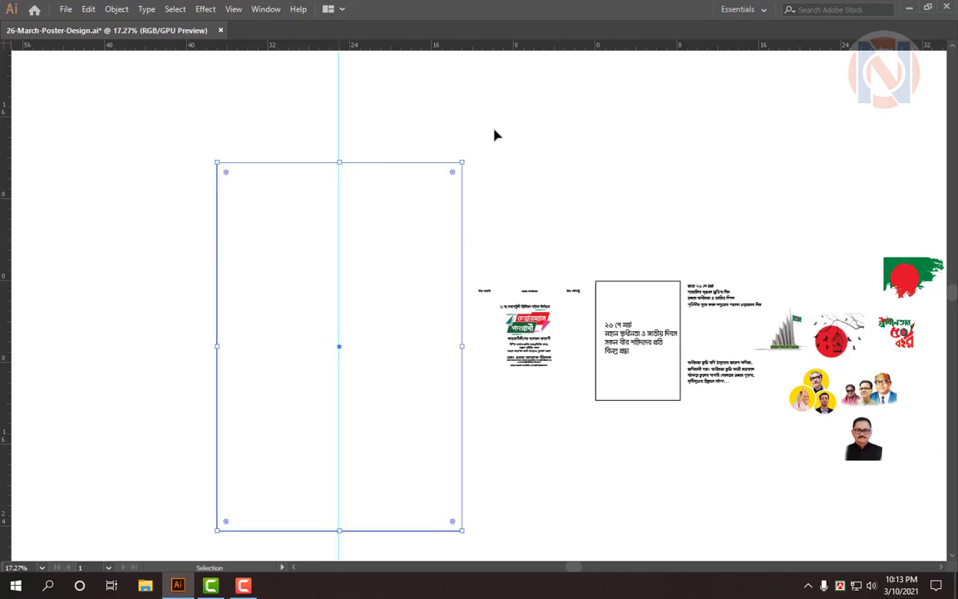
key(Tab)
key(Tab)
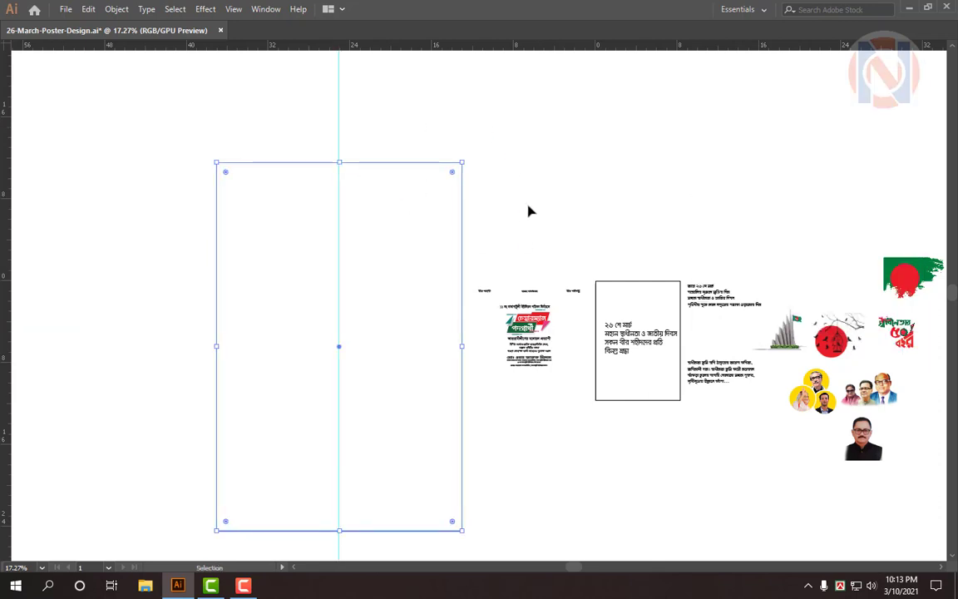
key(z)
drag(492, 291, 536, 315)
drag(464, 205, 502, 216)
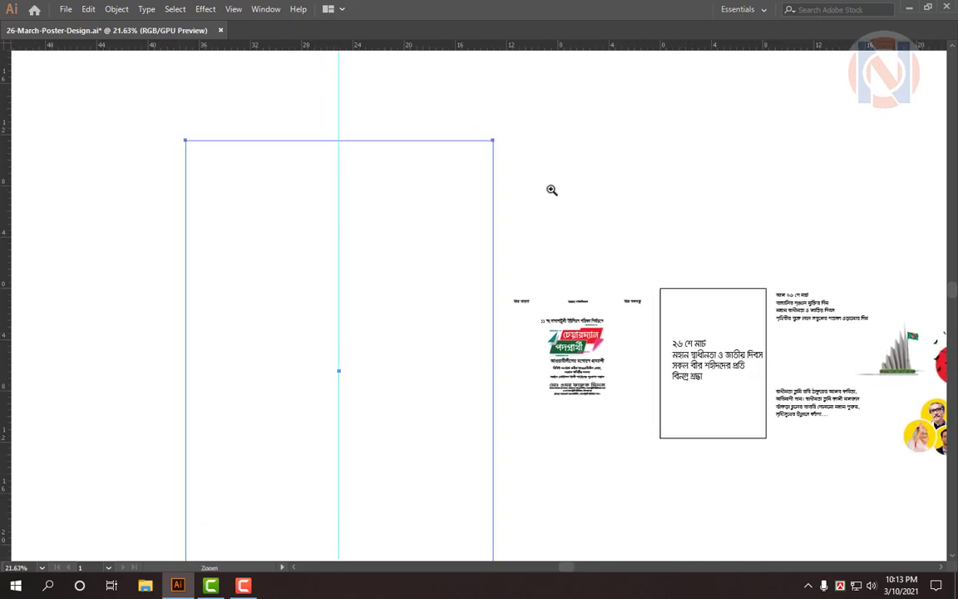
drag(556, 190, 430, 106)
key(v)
click(512, 139)
click(393, 126)
scroll(570, 172, up, 2)
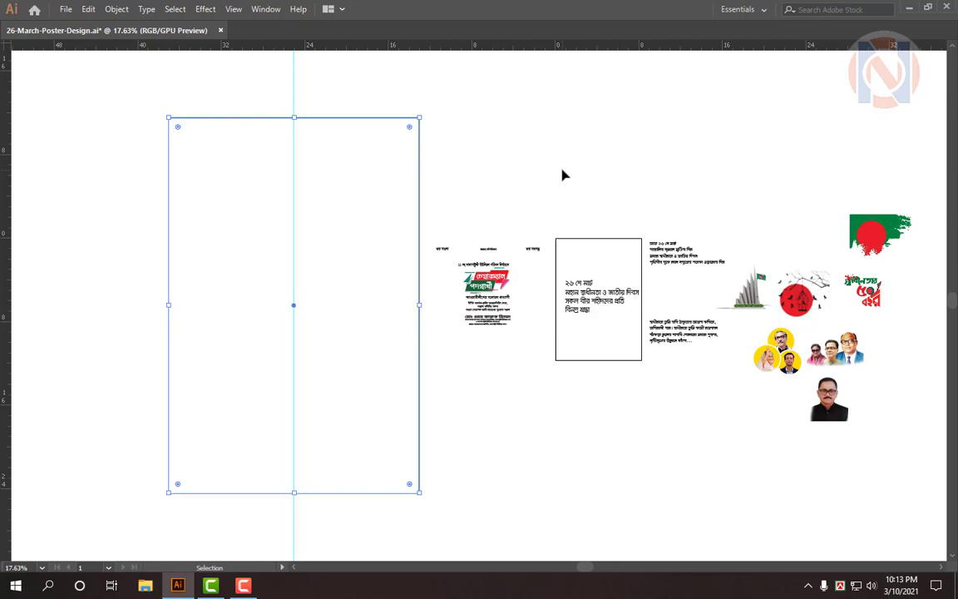
key(a)
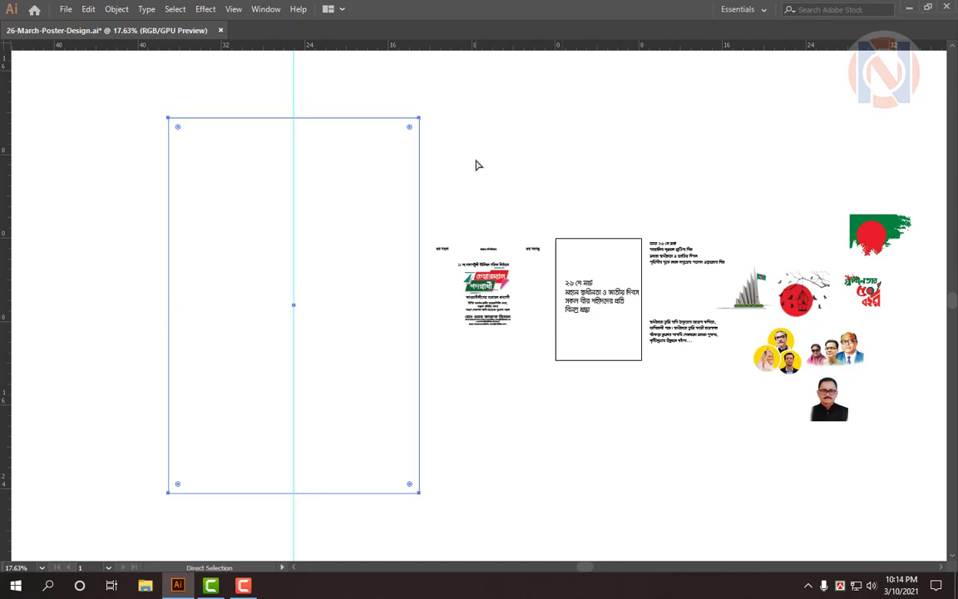
key(v)
key(a)
key(v)
Step: Duplicate the poster rectangle in place and shrink the copy to a strip about 1.5 in high along the poster's upper edge
key(Tab)
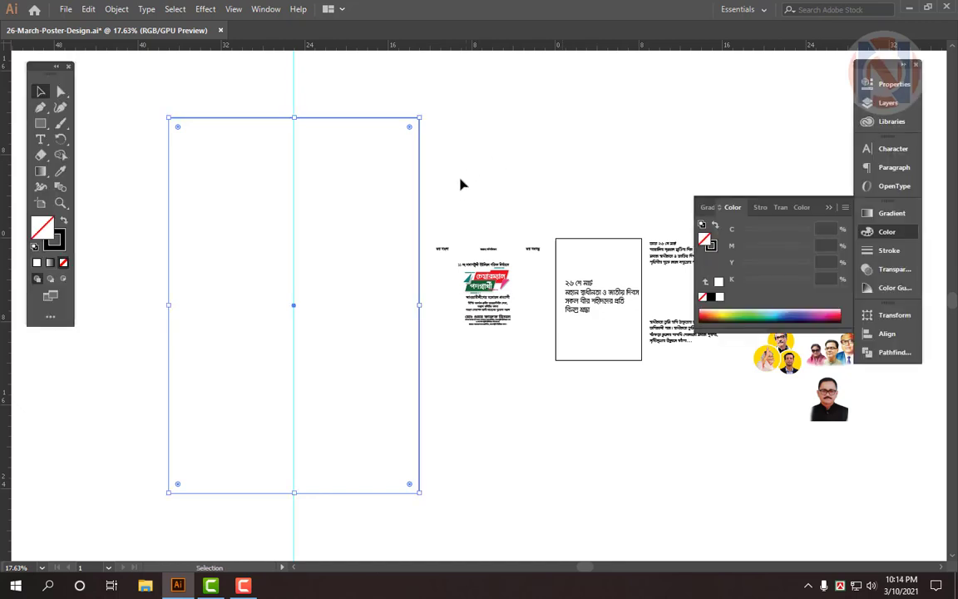
scroll(466, 179, up, 2)
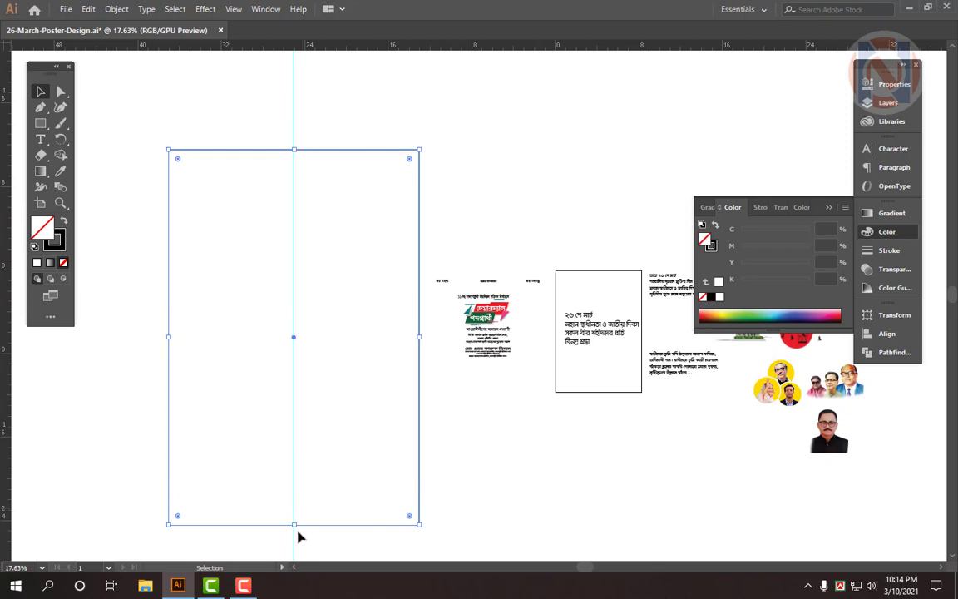
drag(300, 510, 347, 164)
key(ctrl+space)
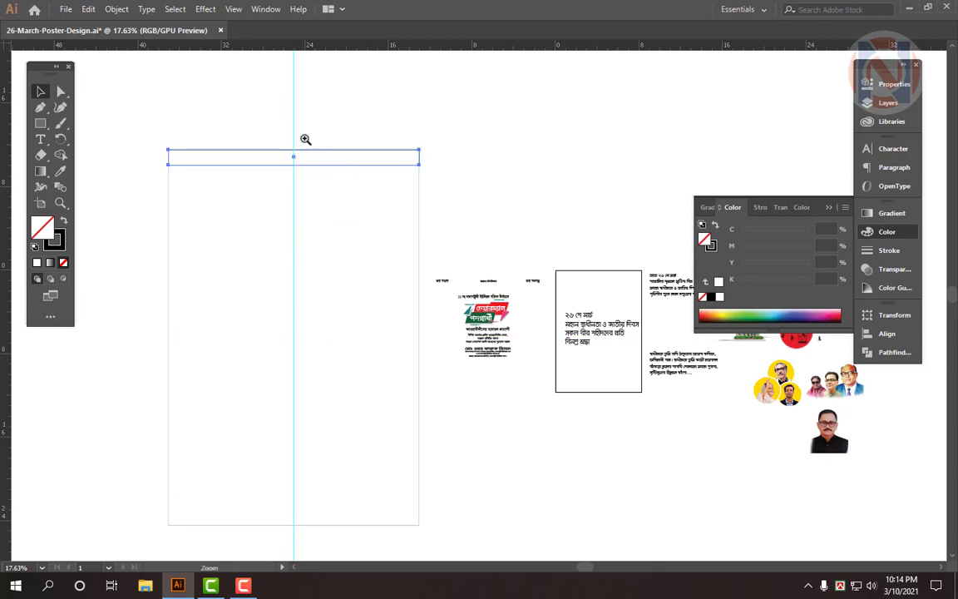
Step: Swap the strip's fill and stroke so it has a black fill and no stroke
click(306, 139)
click(464, 302)
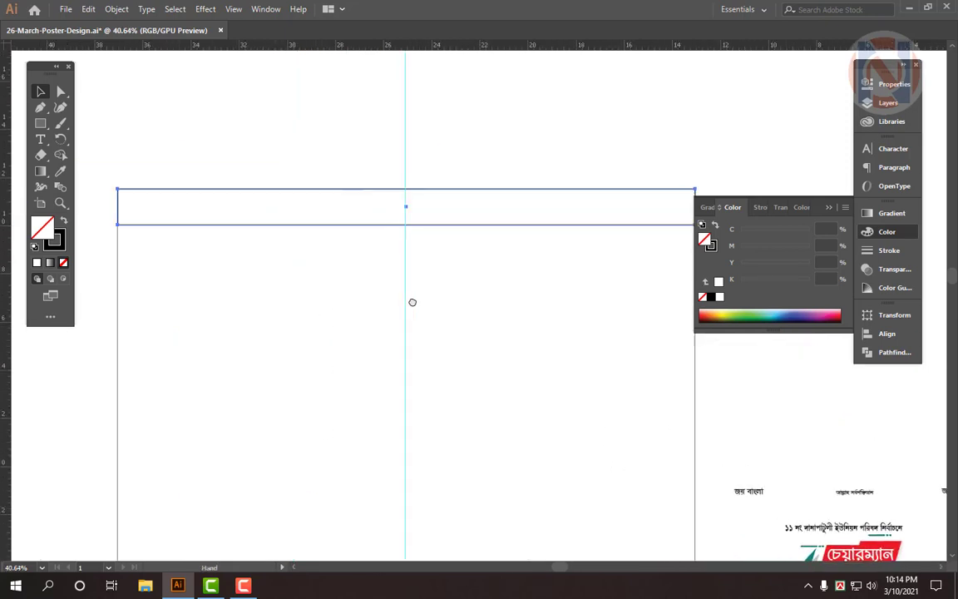
click(64, 221)
drag(765, 244, 732, 229)
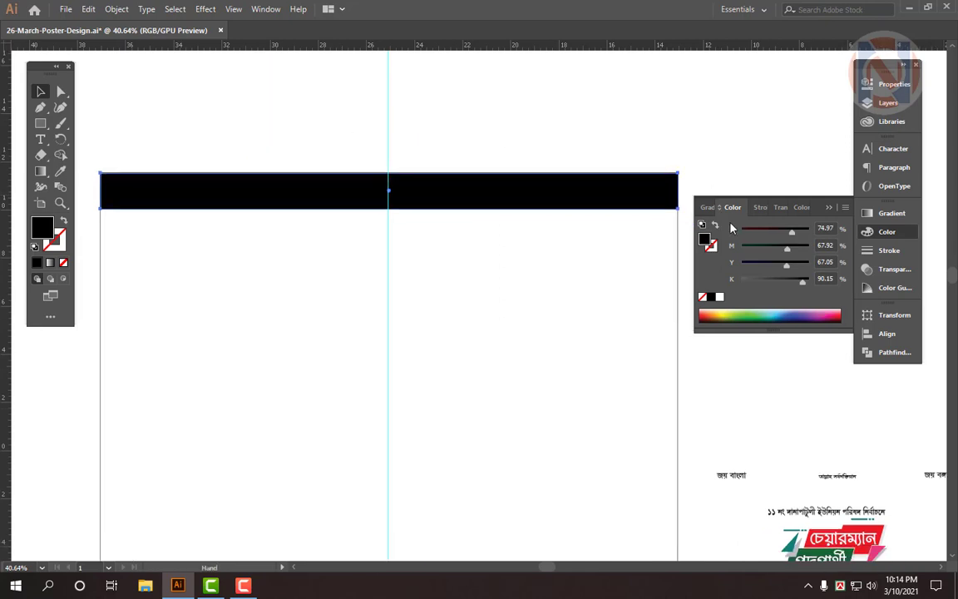
Step: Move the row of three short slogan texts, starting with "জয় বাংলা", onto the black strip
ctrl+alt+click(438, 203)
drag(568, 289, 491, 267)
drag(688, 338, 388, 284)
drag(389, 284, 306, 137)
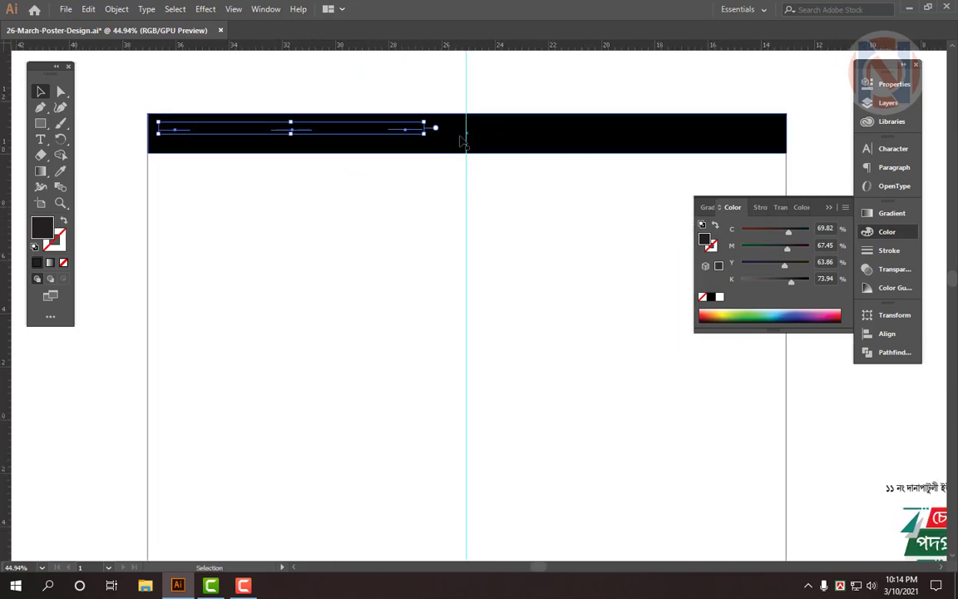
Step: Enlarge the three slogan texts to nearly the strip's full width and nudge them to centre on the vertical guide
drag(439, 144, 768, 179)
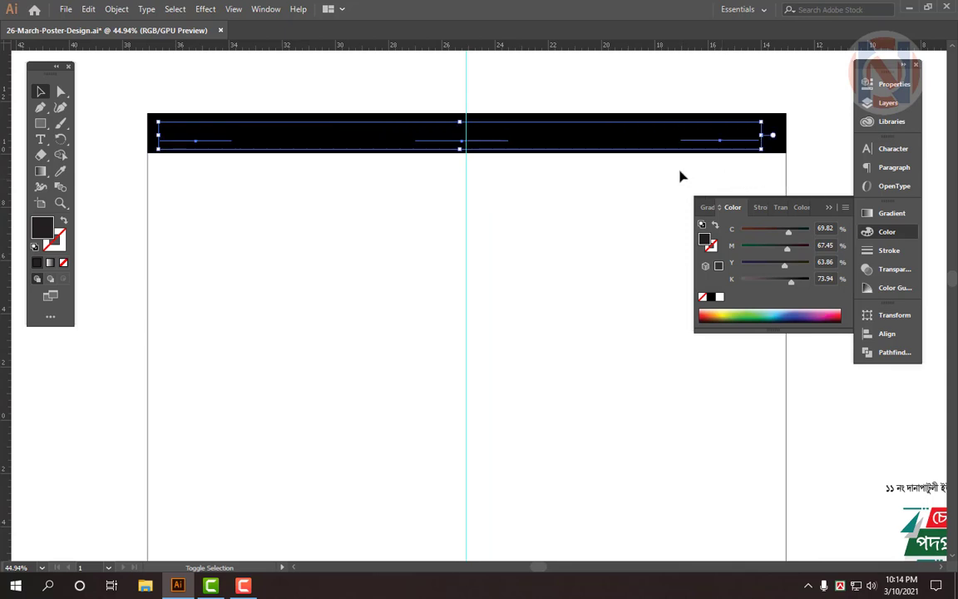
click(517, 148)
drag(516, 148, 519, 174)
drag(519, 174, 428, 193)
key(shift+Right)
key(shift+Right)
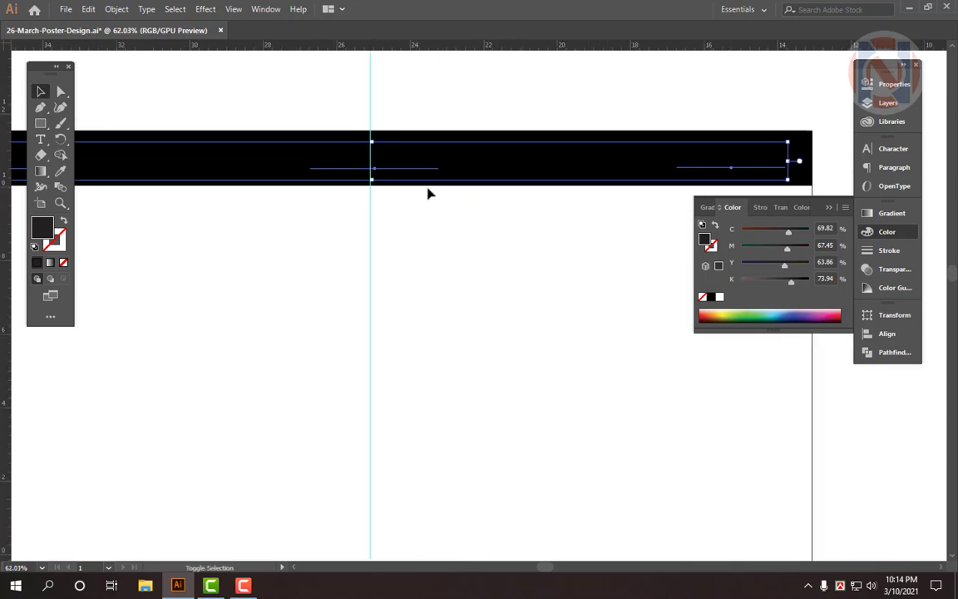
Step: Fill the three slogan texts on the black strip with white
click(720, 297)
scroll(547, 221, down, 1)
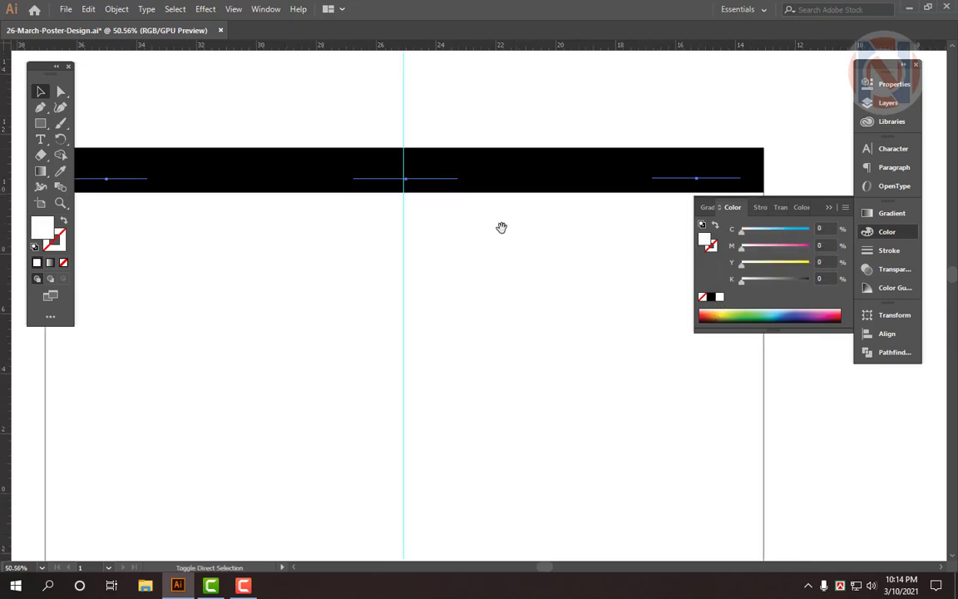
click(539, 242)
drag(524, 110, 547, 229)
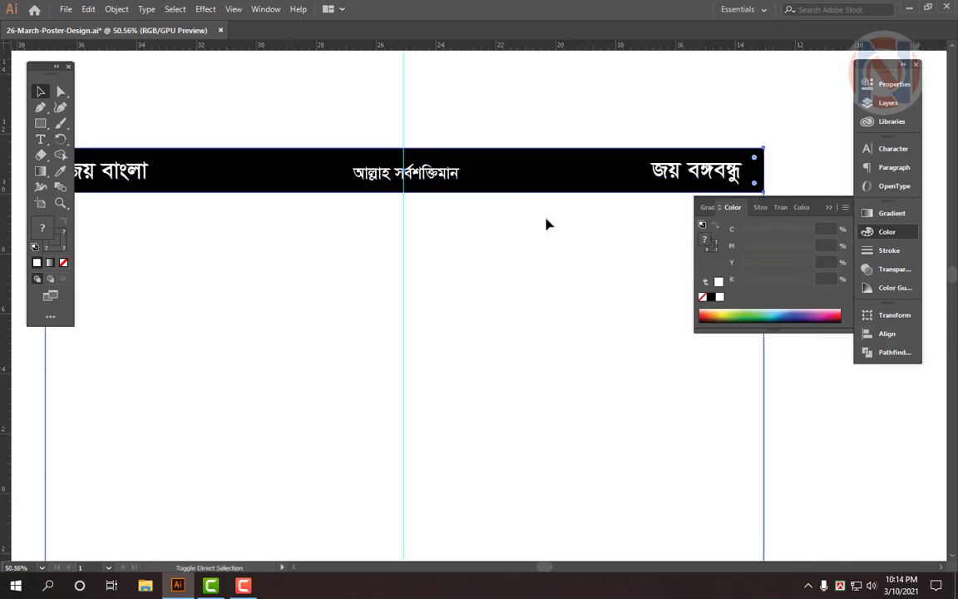
scroll(545, 266, down, 2)
scroll(485, 252, down, 1)
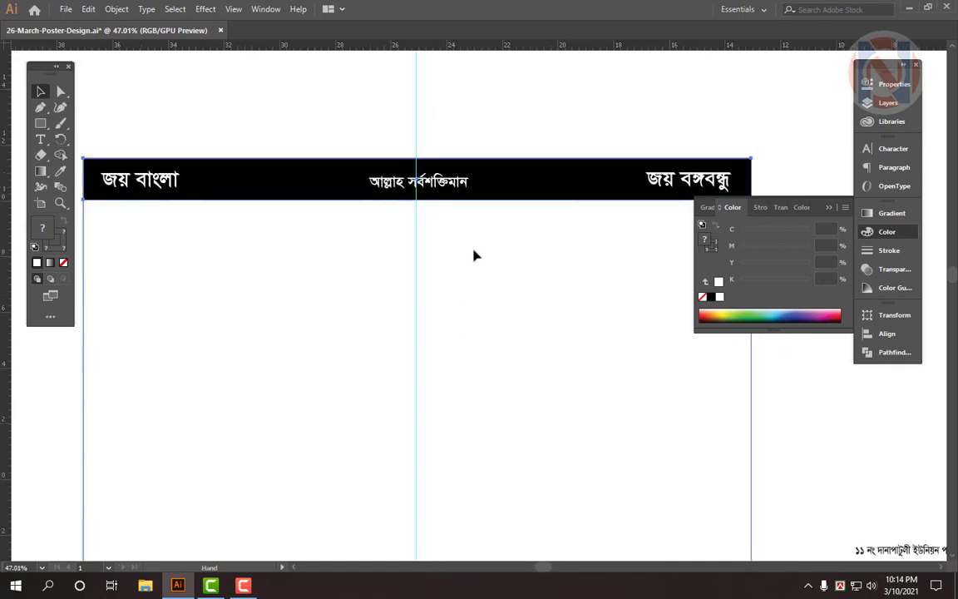
Step: Set the strip's fill to C 100, M 30, Y 100, K 0
click(560, 184)
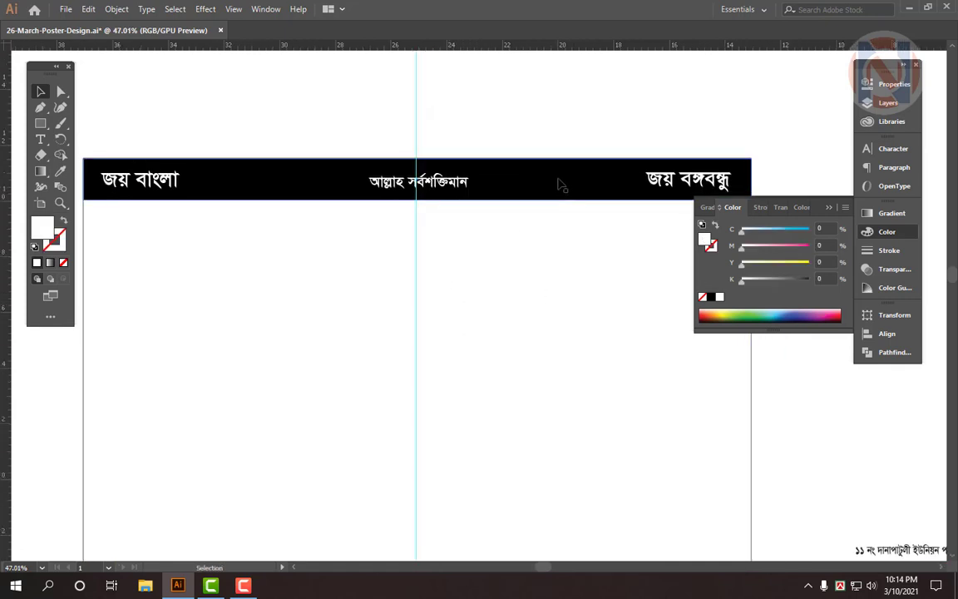
click(832, 232)
text(100)
key(Tab)
text(30)
key(Tab)
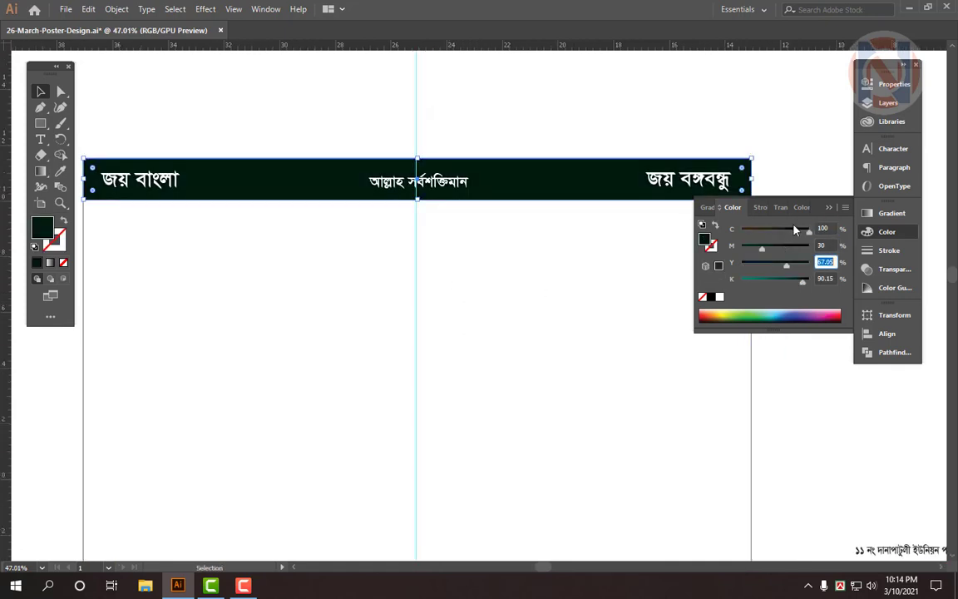
text(100)
key(Tab)
text(0)
key(Return)
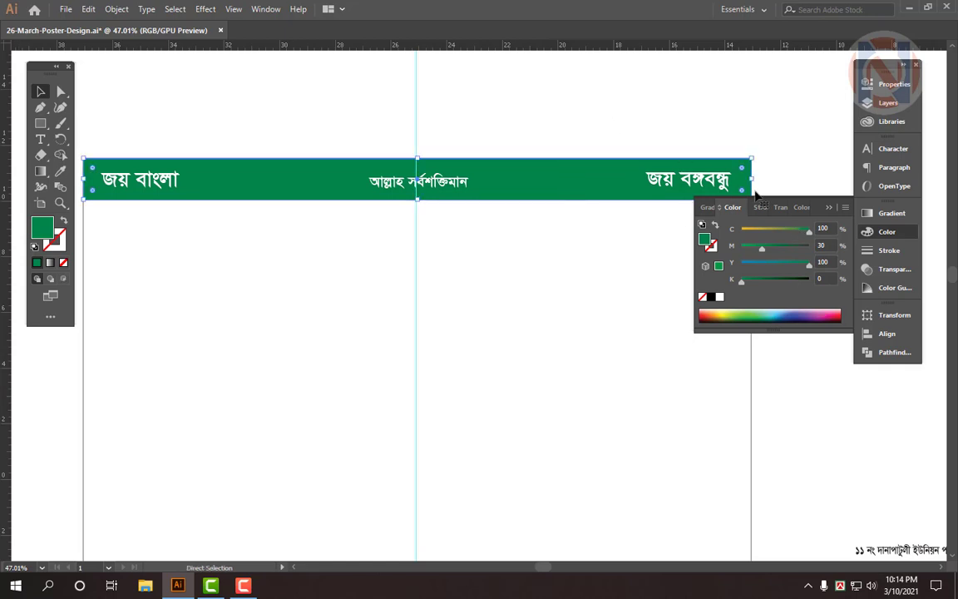
Step: Duplicate the green strip and shrink the copy to a box about 4.1 by 0.85 in around the centre slogan
drag(751, 179, 474, 179)
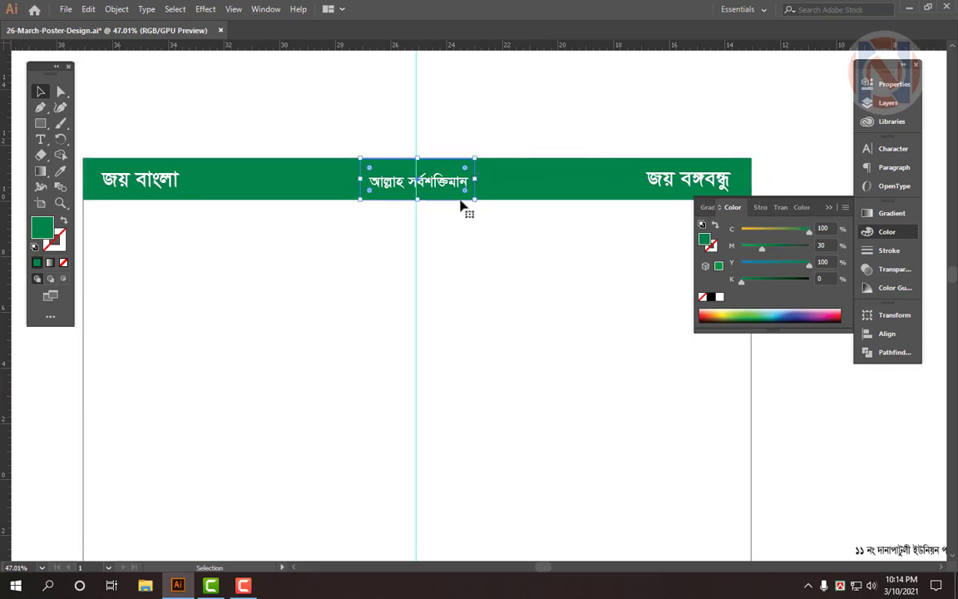
drag(429, 147, 620, 290)
drag(402, 181, 398, 207)
Step: Nudge the centre slogan up slightly and fill it black, with the small box behind it filled white
click(384, 223)
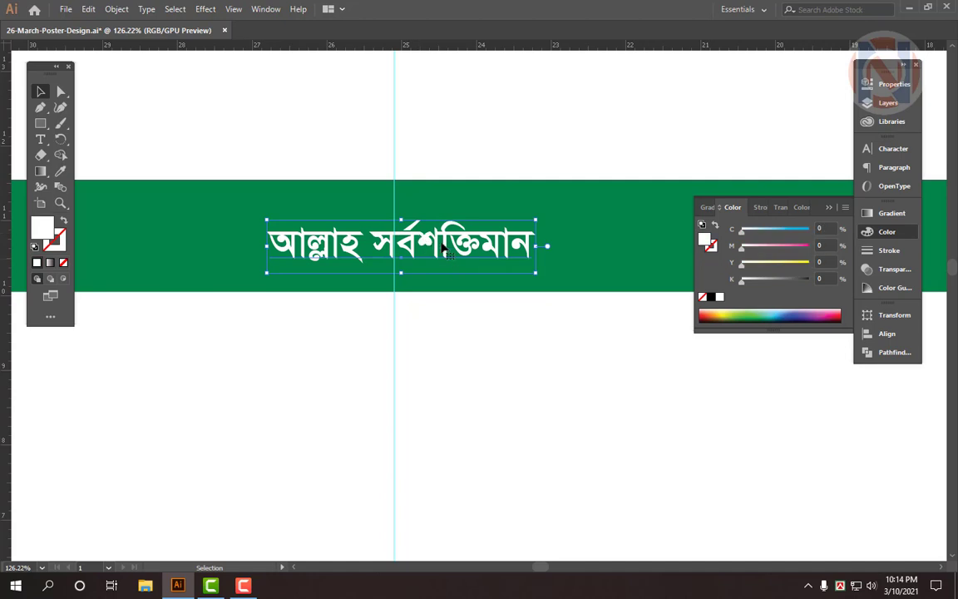
key(Up)
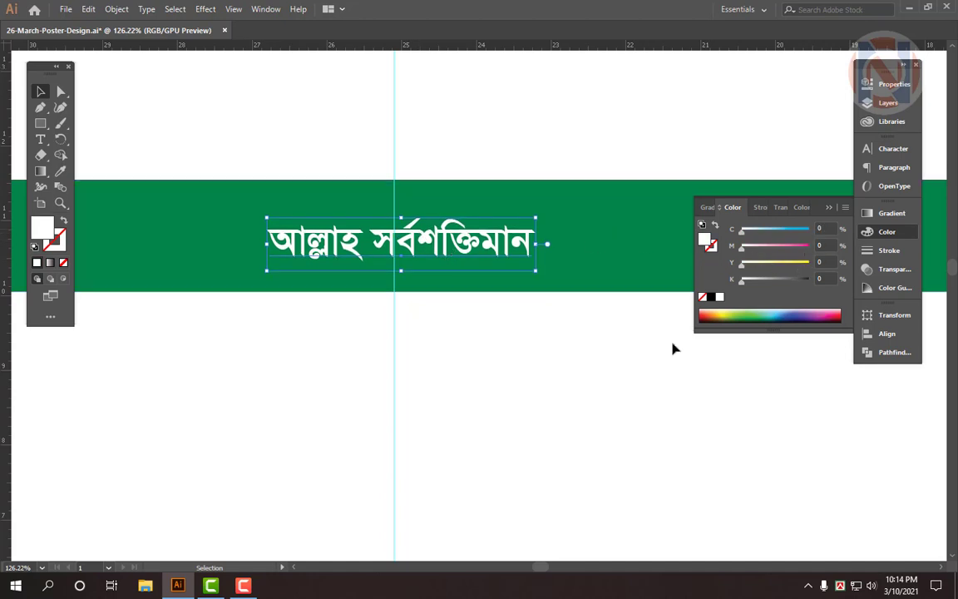
click(710, 297)
click(498, 215)
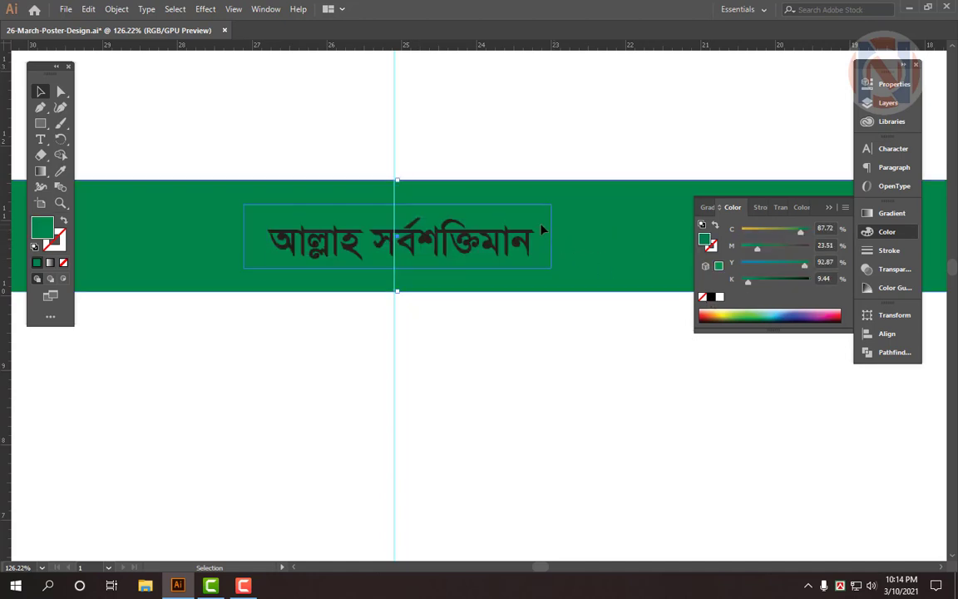
click(720, 297)
click(604, 342)
Step: Move the white box's lower-left corner point about 0.7 in outward to slant that end
drag(620, 123, 640, 291)
click(350, 346)
key(a)
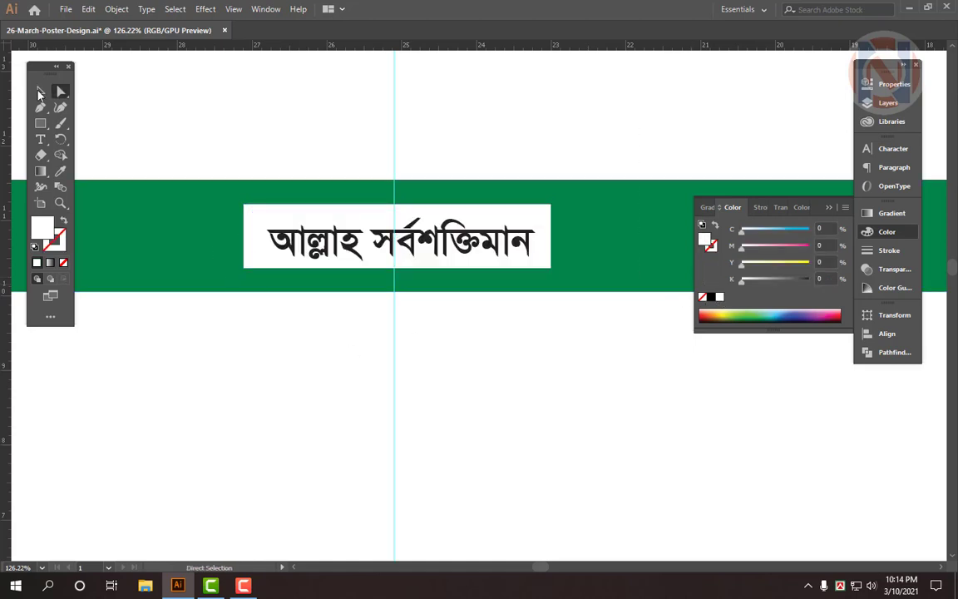
drag(252, 289, 244, 289)
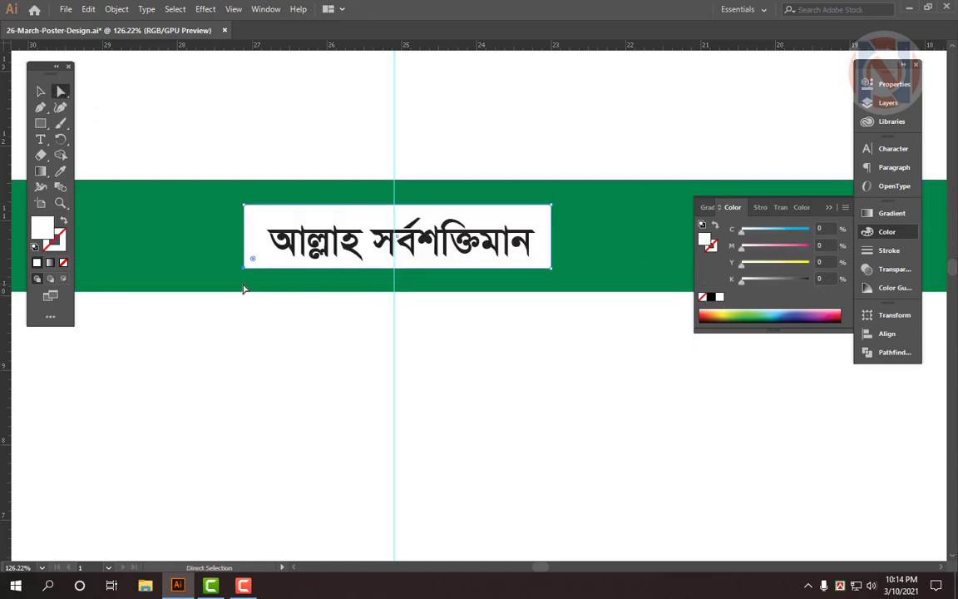
key(shift+Left)
key(shift+Left)
key(shift+Left)
key(shift+Left)
key(shift+Left)
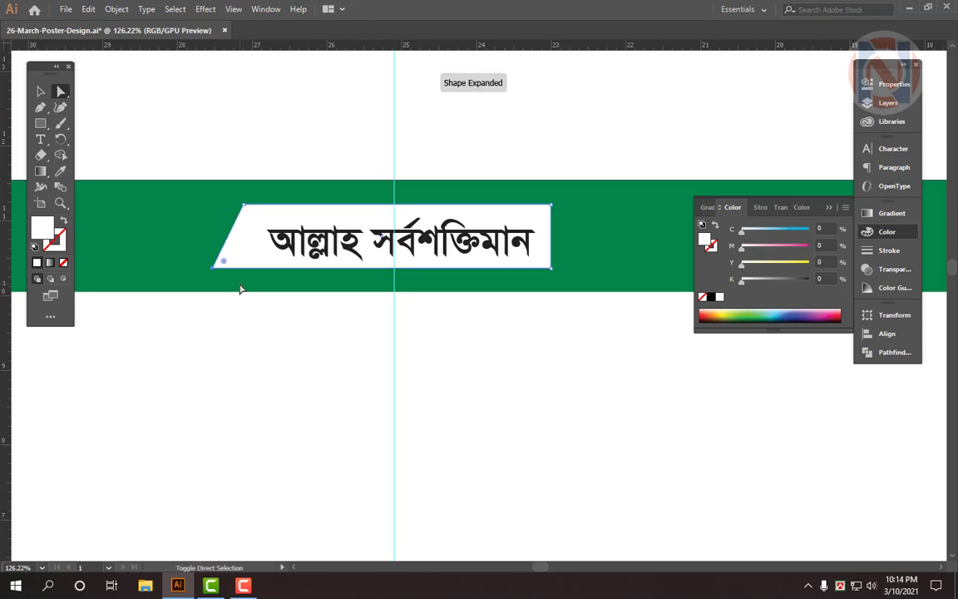
Step: Move the white box's upper-right corner point about 0.7 in outward to make the box a parallelogram
drag(630, 161, 546, 213)
key(shift+Right)
key(shift+Right)
key(shift+Right)
key(shift+Right)
key(shift+Right)
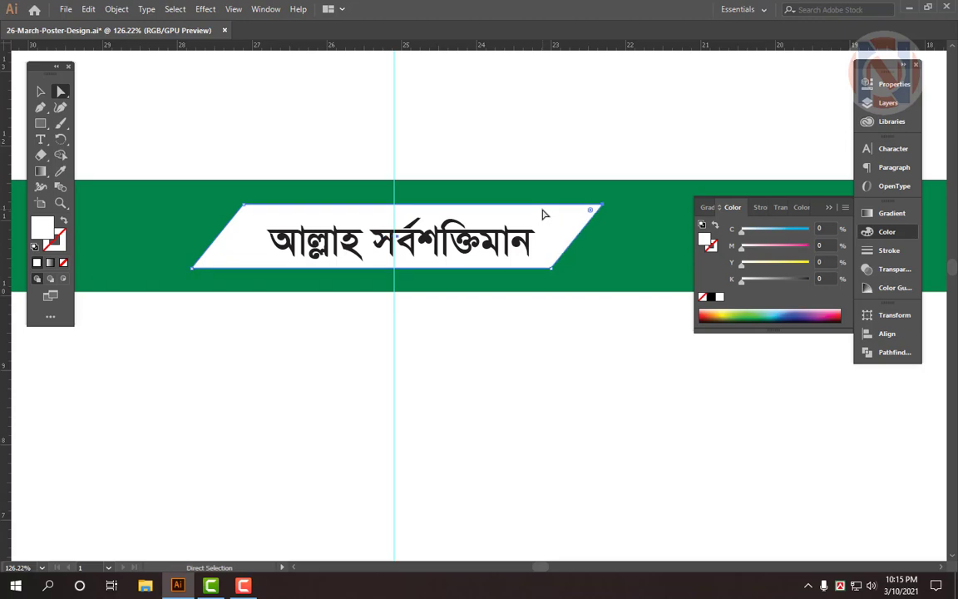
key(v)
click(506, 158)
drag(516, 281, 312, 296)
drag(415, 369, 275, 279)
drag(544, 319, 498, 286)
key(ctrl+a)
click(605, 251)
drag(628, 353, 546, 264)
drag(485, 281, 453, 284)
drag(541, 421, 557, 416)
Step: Move the four-line text starting "২৬ শে মার্চ" onto the poster below the strip and enlarge it to about 19.3 in wide
scroll(557, 416, right, 5)
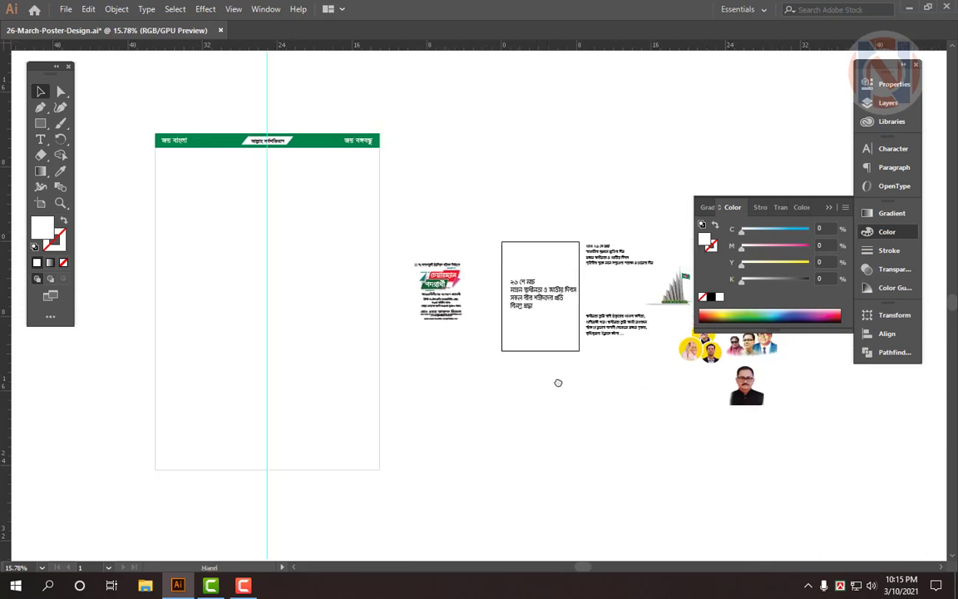
click(523, 310)
drag(522, 309, 333, 293)
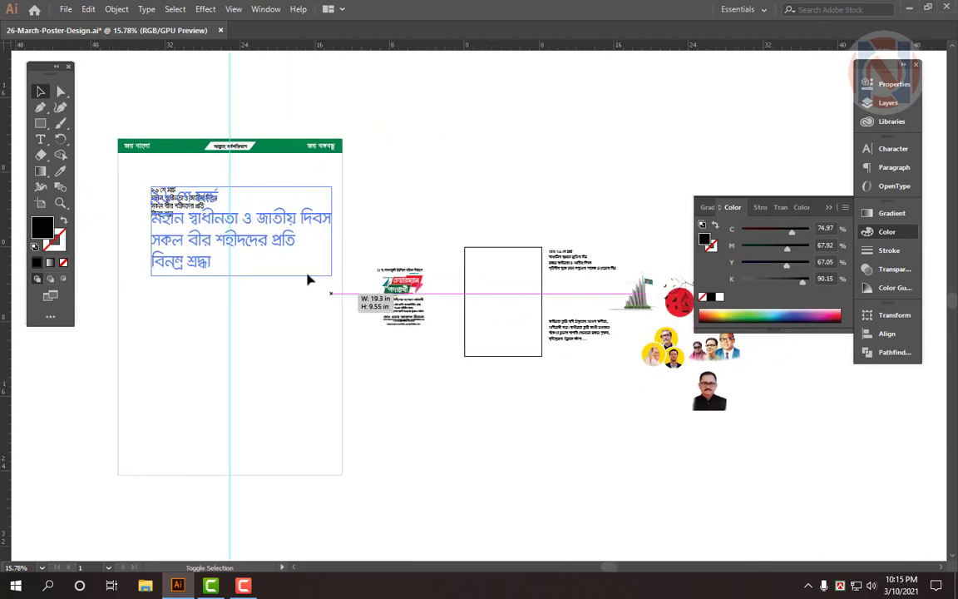
drag(241, 235, 286, 293)
drag(428, 202, 395, 156)
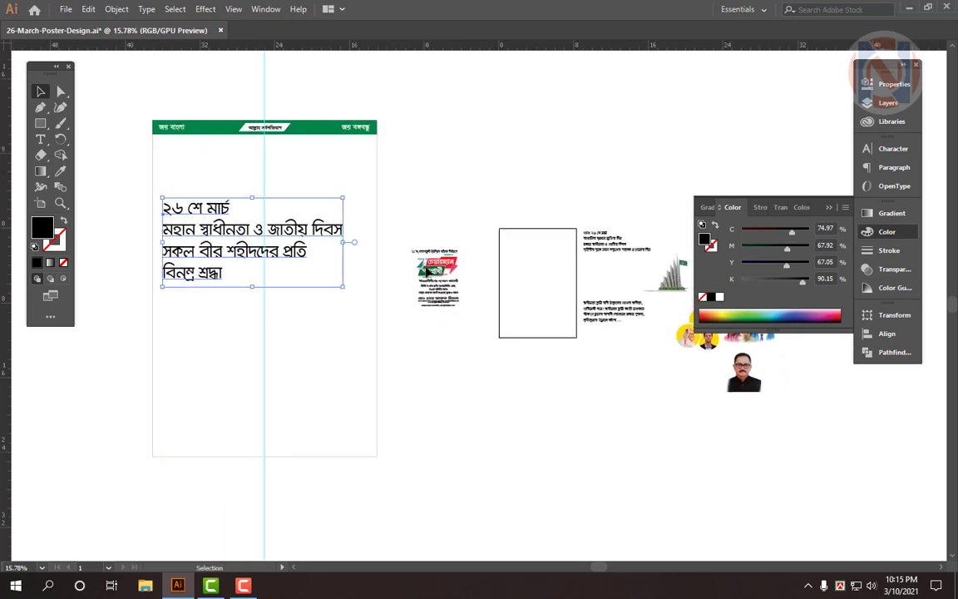
drag(561, 177, 539, 177)
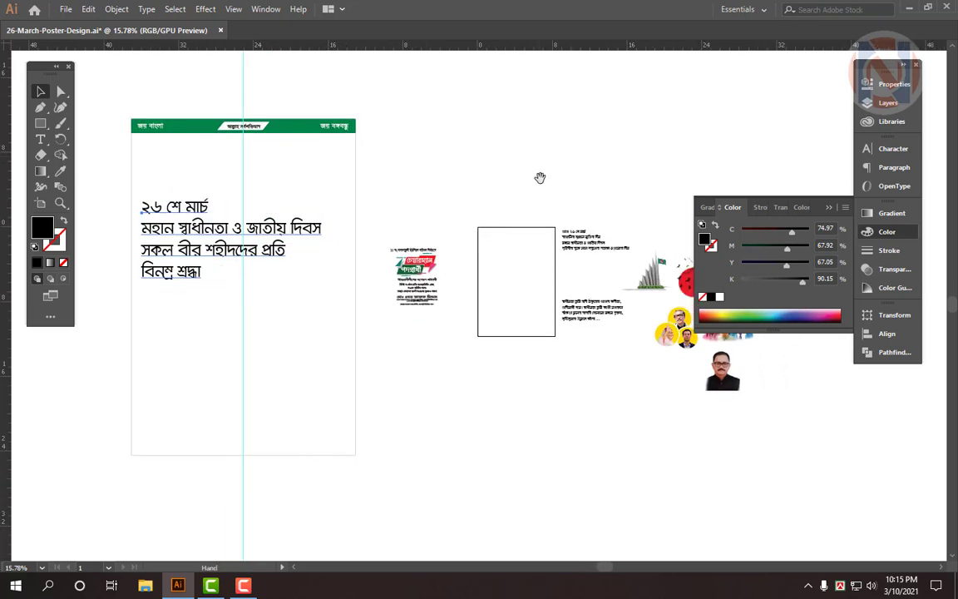
Step: Move the circular portraits, the three-person picture and the single man's portrait together to the empty area beside the poster's upper part
click(902, 237)
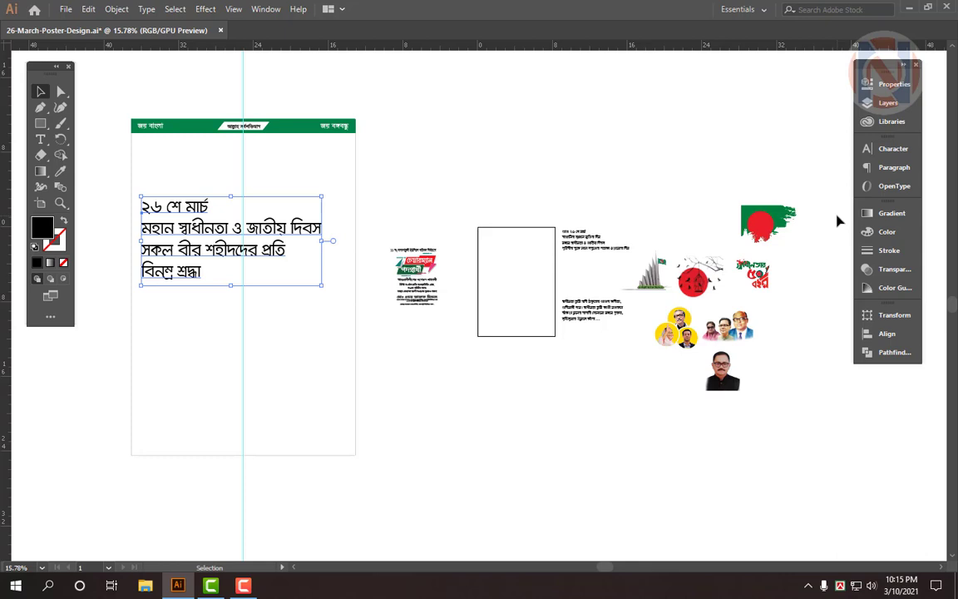
drag(767, 358, 821, 374)
drag(838, 463, 710, 344)
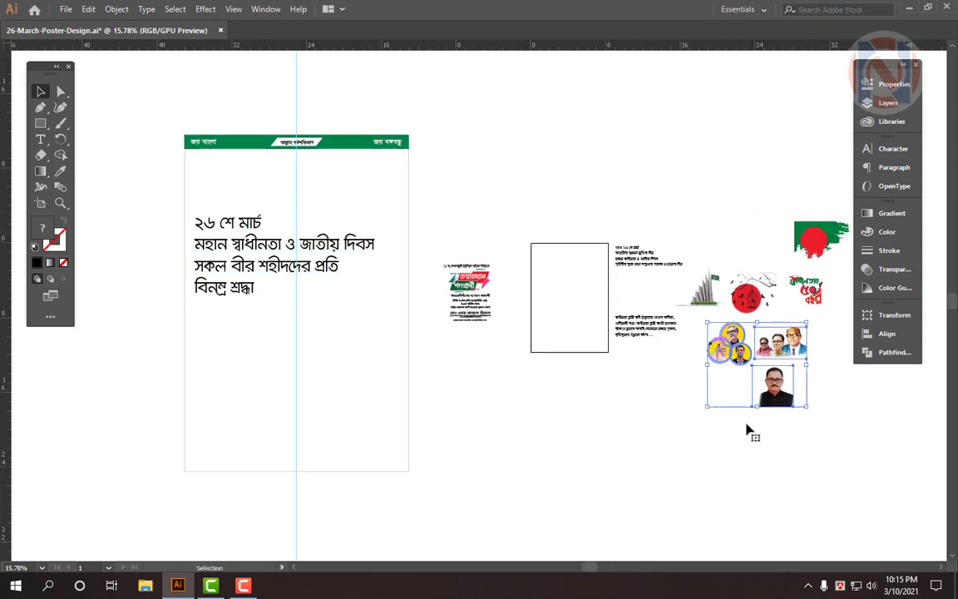
click(789, 426)
drag(795, 456, 718, 359)
click(770, 449)
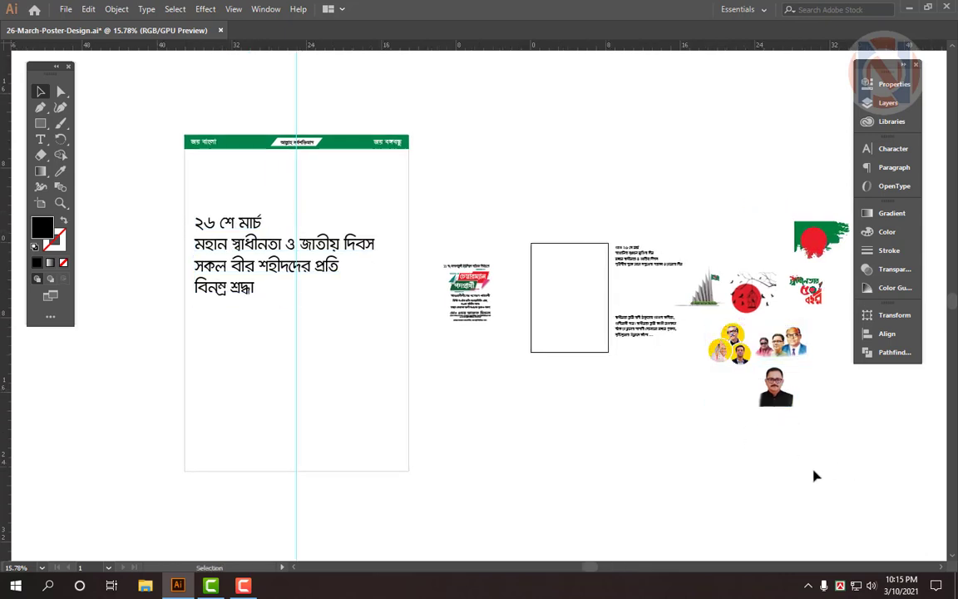
drag(814, 471, 722, 351)
drag(759, 379, 515, 186)
scroll(250, 128, up, 1)
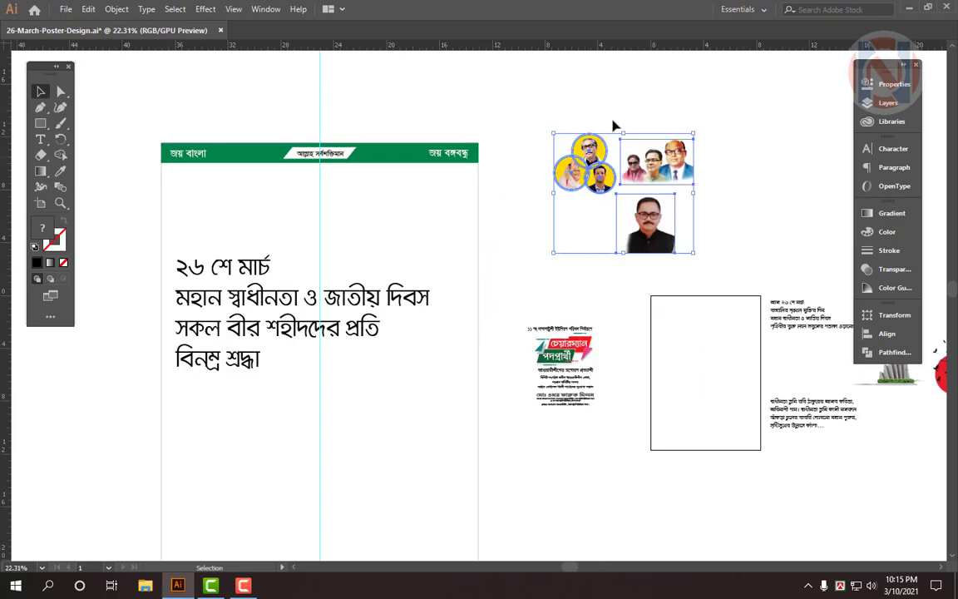
click(613, 123)
Step: Place the three circular portraits in the poster's upper-left corner below the strip, enlarged to about 6.5 in wide
drag(588, 164, 200, 200)
drag(225, 235, 359, 354)
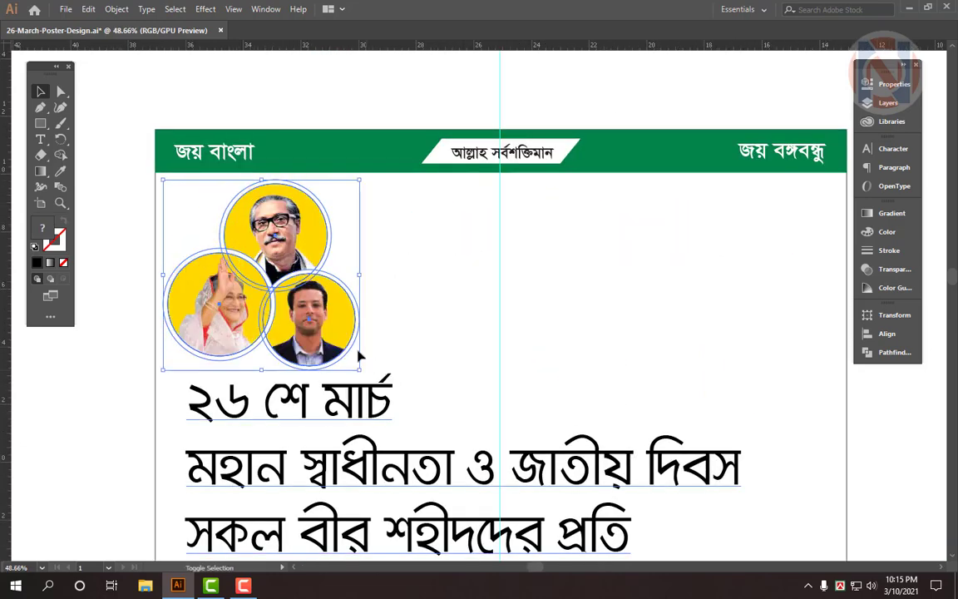
drag(374, 311, 339, 278)
Step: Place the three-person picture against the poster's upper right edge, enlarged to about 10 in wide
click(712, 143)
drag(594, 231, 528, 241)
drag(625, 324, 437, 276)
drag(607, 156, 324, 271)
shift+click(341, 268)
click(471, 251)
click(411, 234)
click(654, 220)
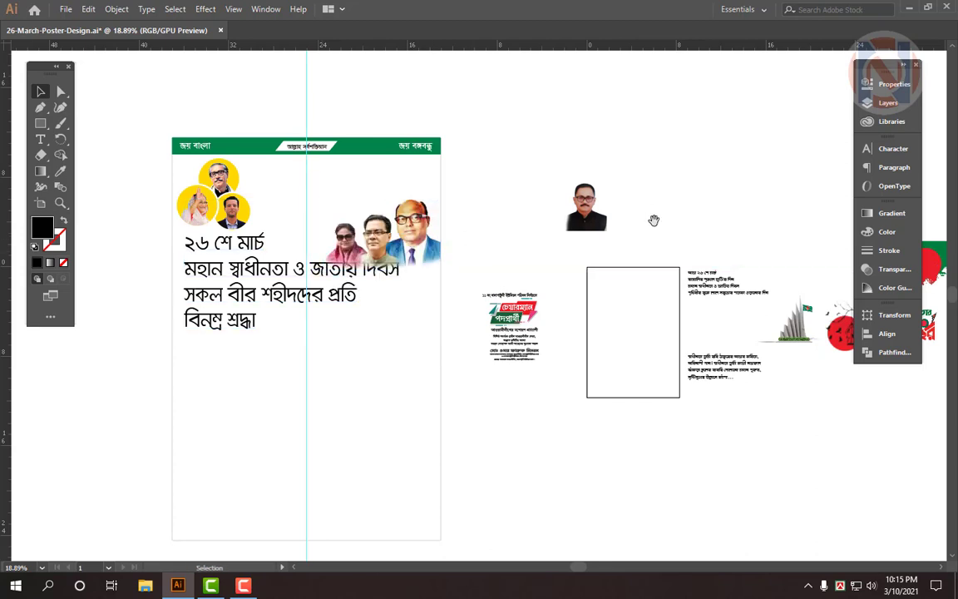
scroll(653, 220, down, 1)
Step: Shrink the four-line text to about 12.5 in wide, keeping it at the poster's left below the circular portraits
click(614, 209)
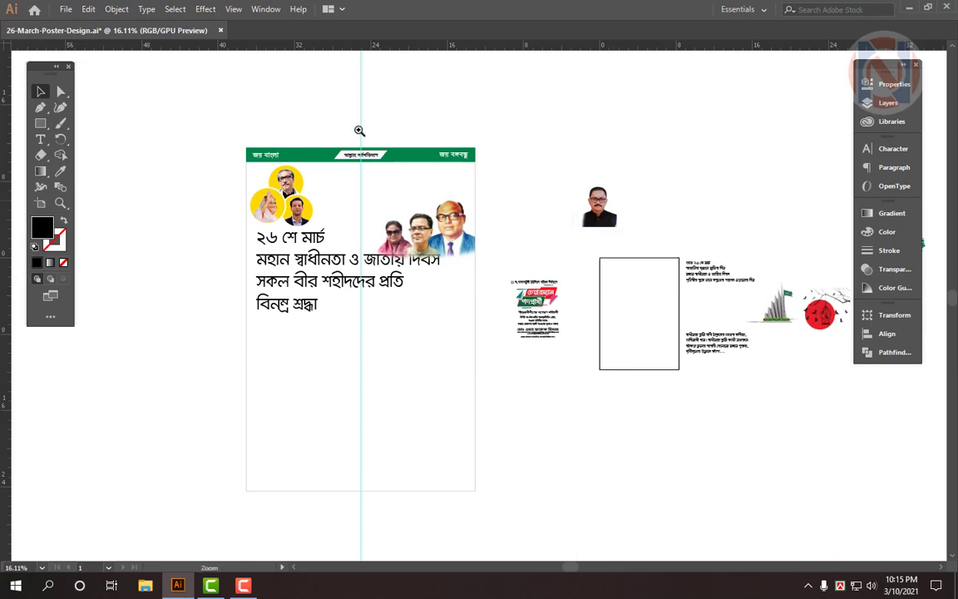
drag(417, 209, 462, 214)
drag(347, 299, 342, 248)
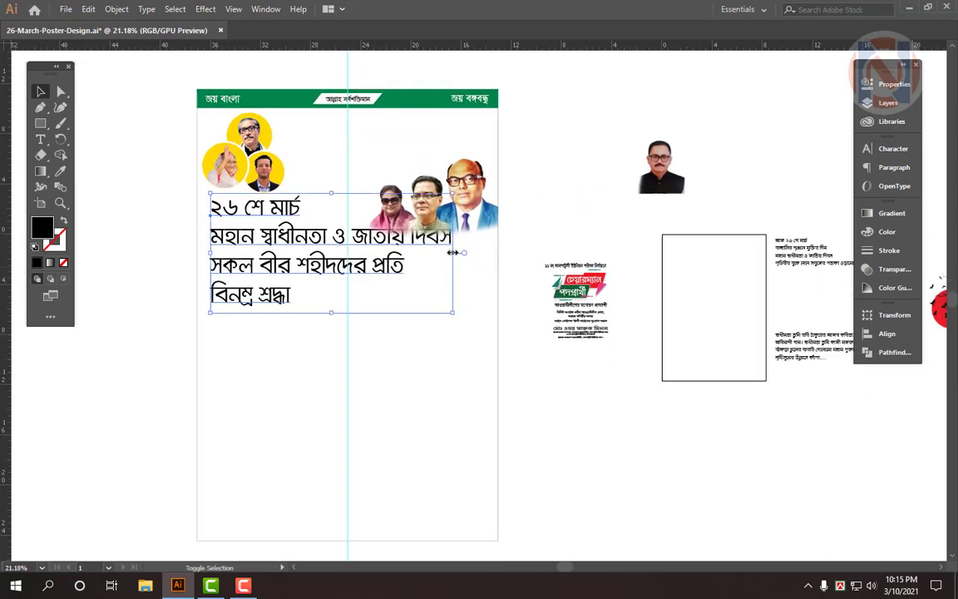
drag(453, 253, 368, 252)
scroll(374, 250, down, 3)
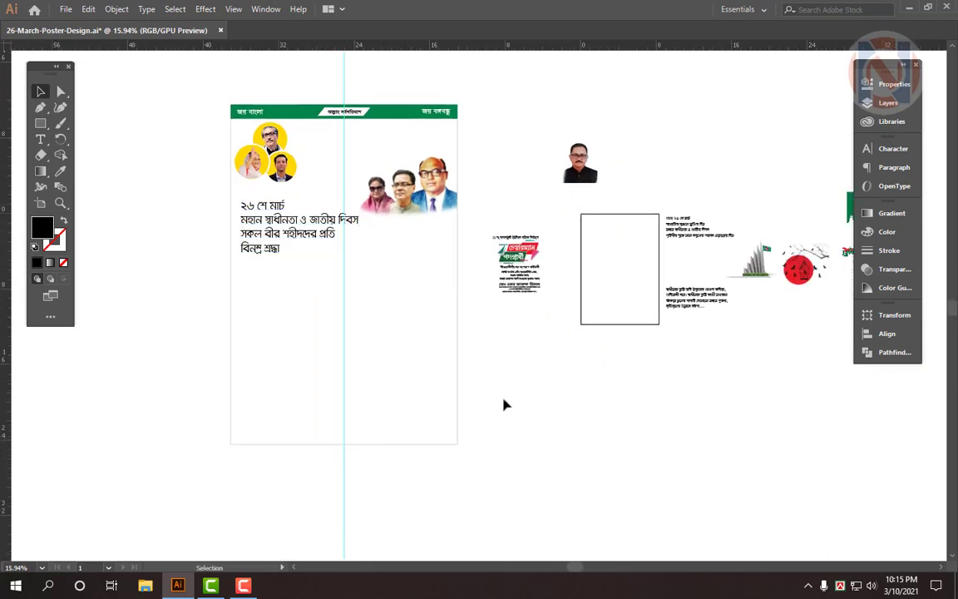
drag(522, 358, 483, 370)
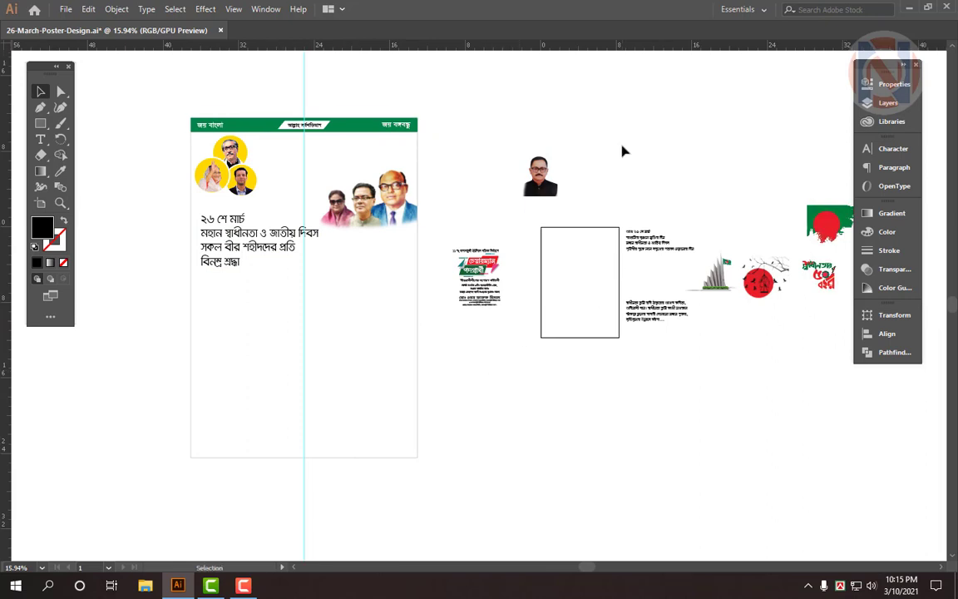
Step: Swap the poster rectangle's fill and stroke so it has a black fill and no stroke
drag(366, 501, 432, 431)
drag(260, 349, 283, 364)
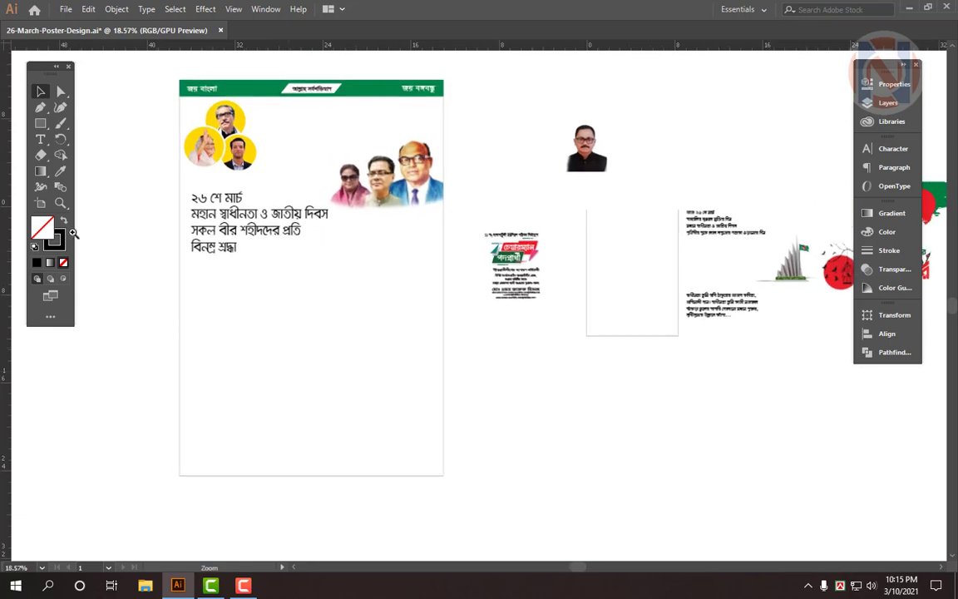
click(65, 221)
scroll(471, 404, up, 2)
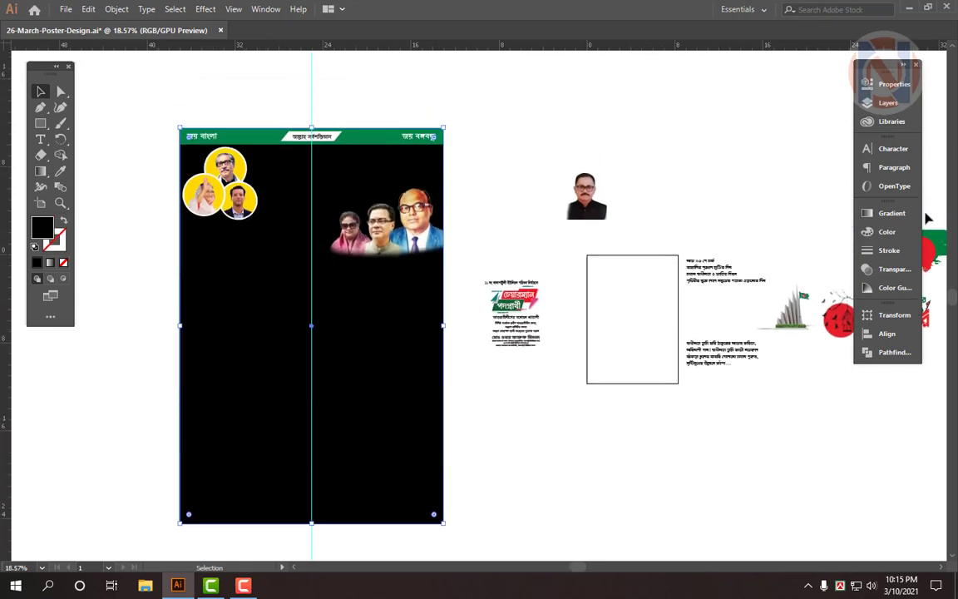
Step: Apply a white-to-black linear gradient at 90° to the poster rectangle, trying the radial type and undoing it
click(889, 214)
click(711, 236)
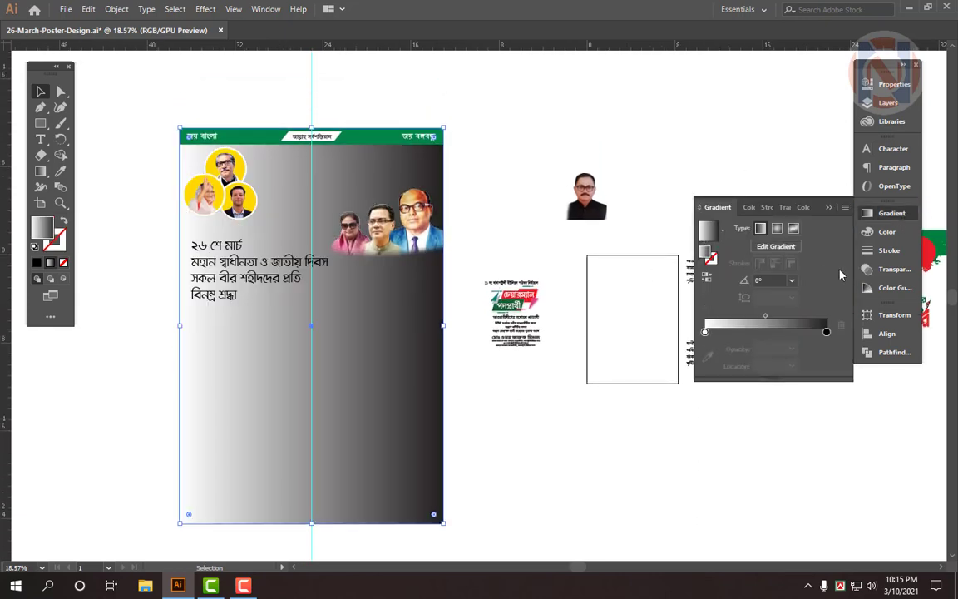
click(775, 280)
text(90)
key(Return)
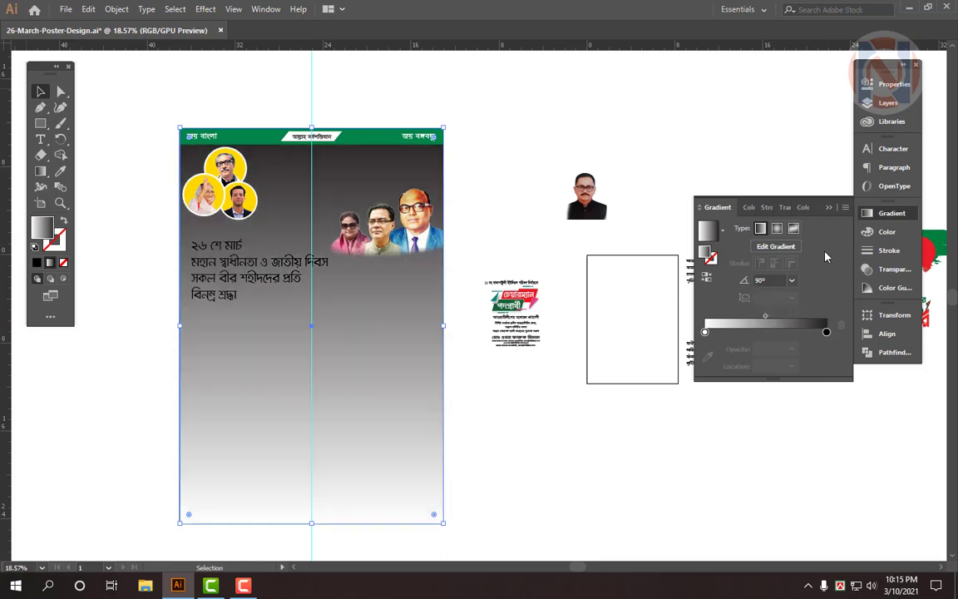
click(778, 229)
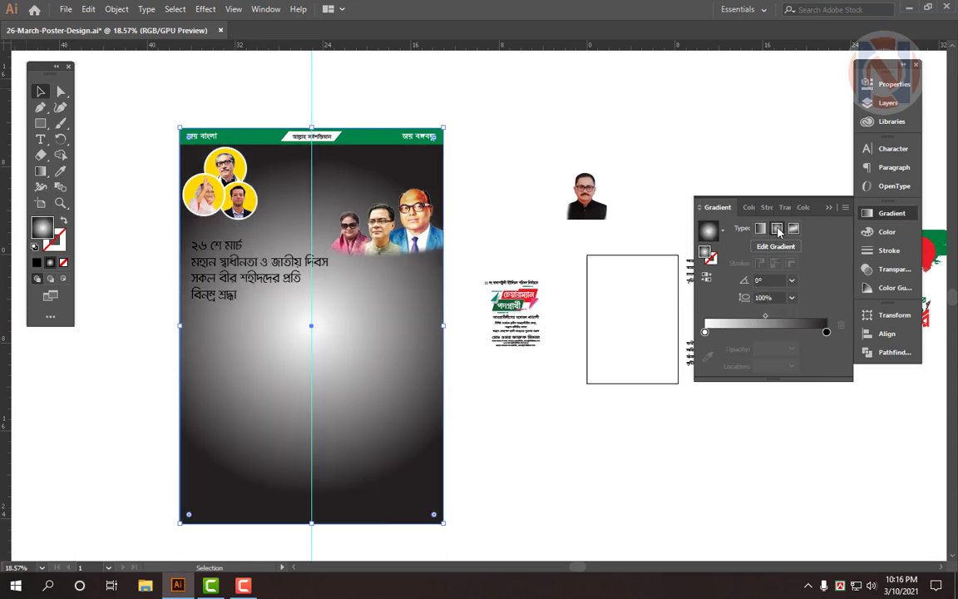
key(ctrl+z)
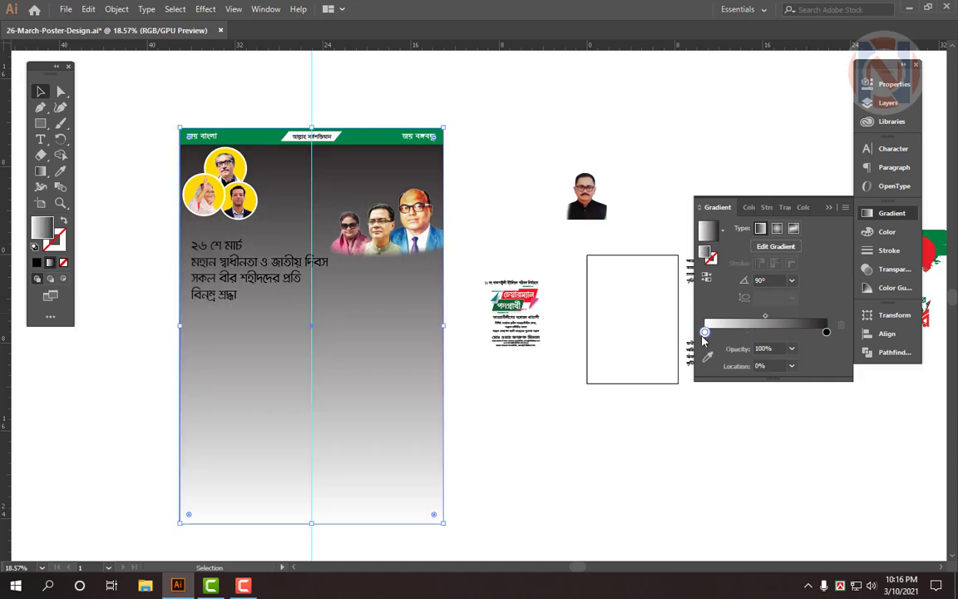
Step: Switch the gradient's white stop to CMYK and colour it C 20, M 0, Y 20, K 0
click(886, 231)
click(845, 207)
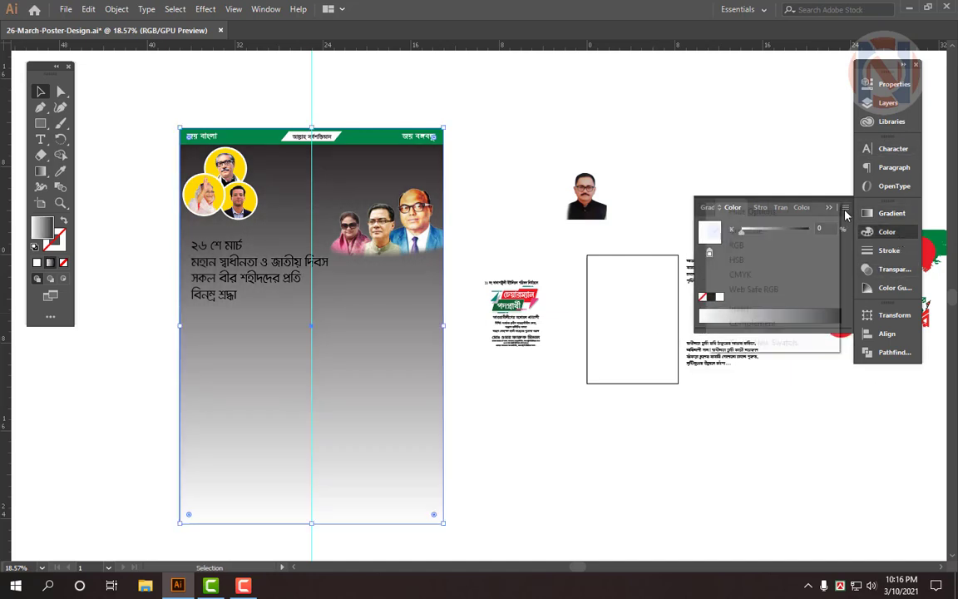
click(735, 268)
text(20)
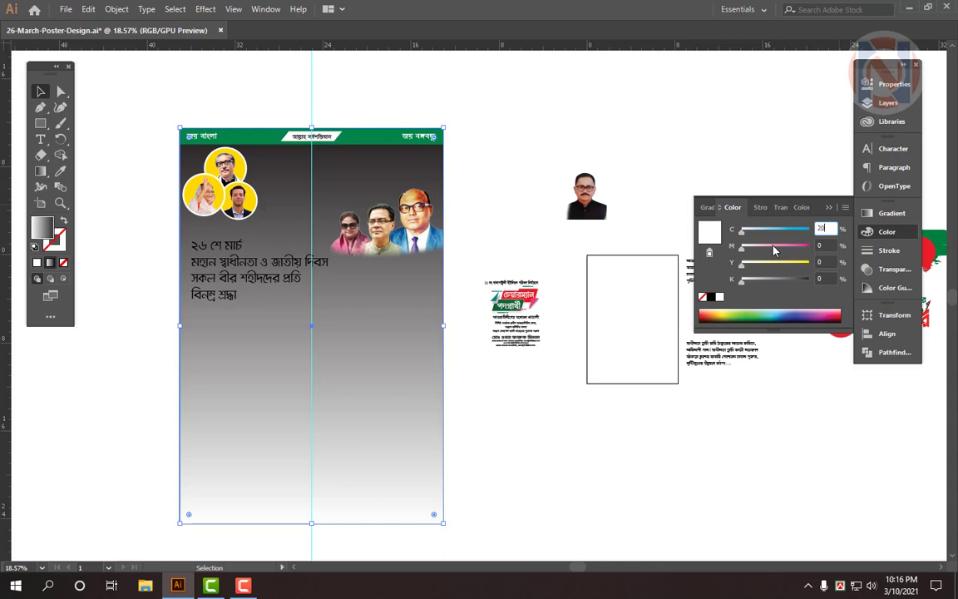
key(Tab)
key(Tab)
text(20)
key(Return)
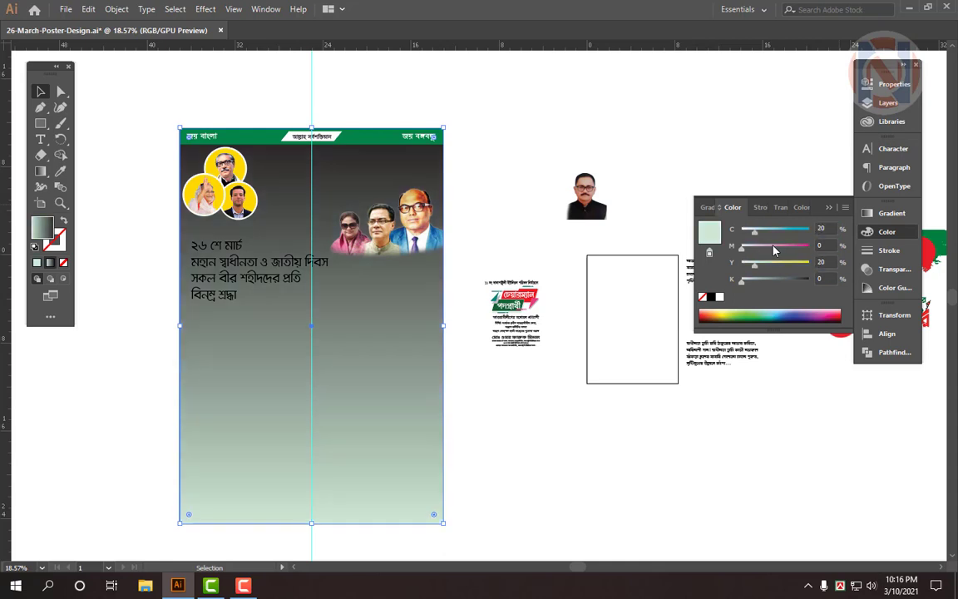
Step: Strengthen the light green gradient stop to C 30 and Y 30
click(821, 228)
text(30)
key(Tab)
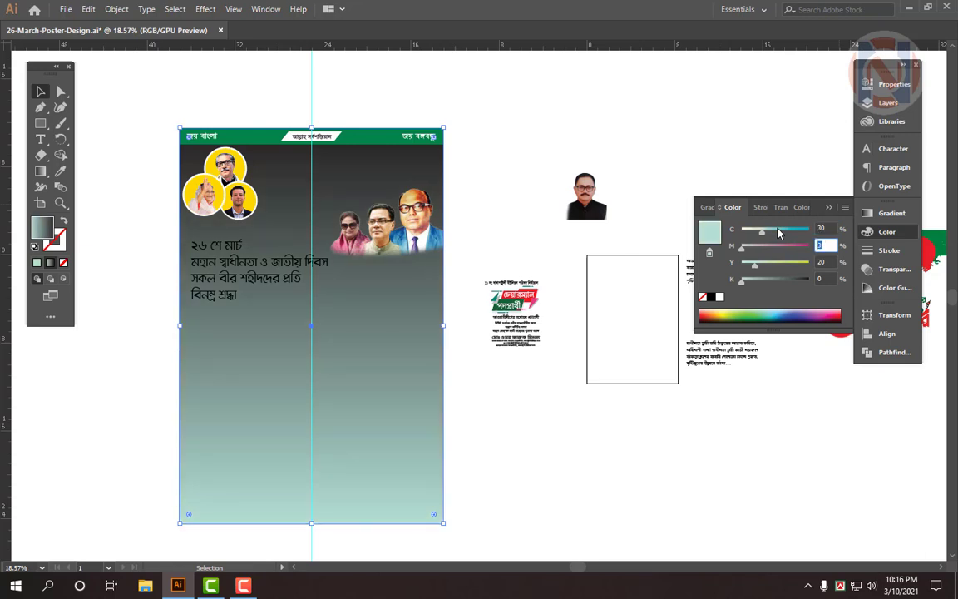
key(Tab)
text(30)
key(Return)
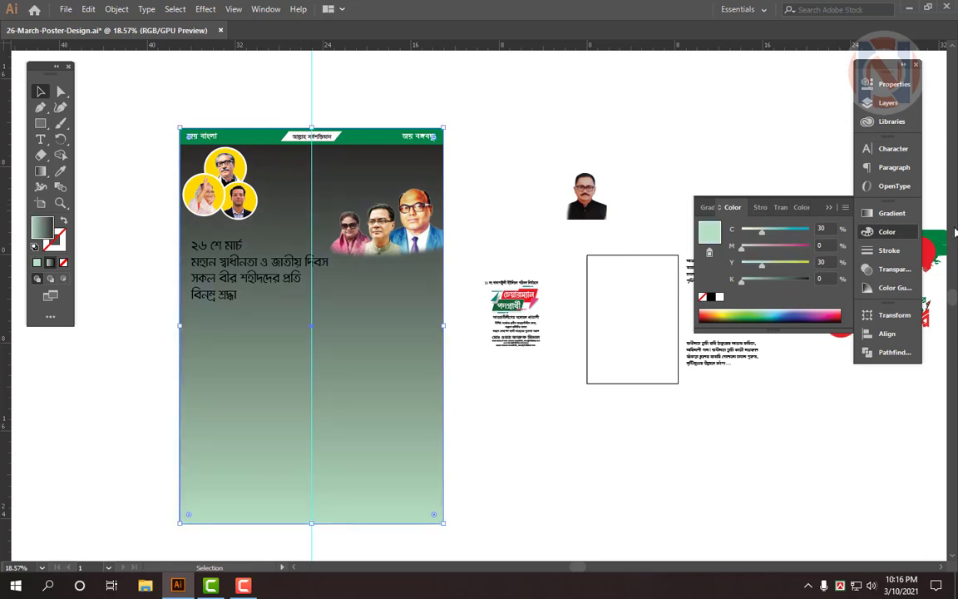
Step: Set the gradient's black end stop to 0% K so the poster background runs from green to white
click(857, 213)
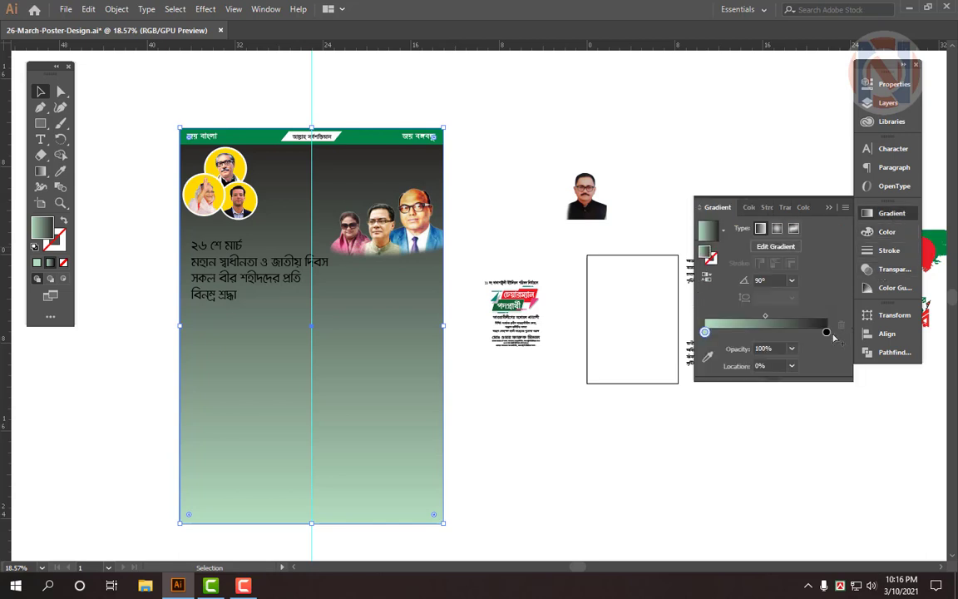
click(827, 332)
click(886, 232)
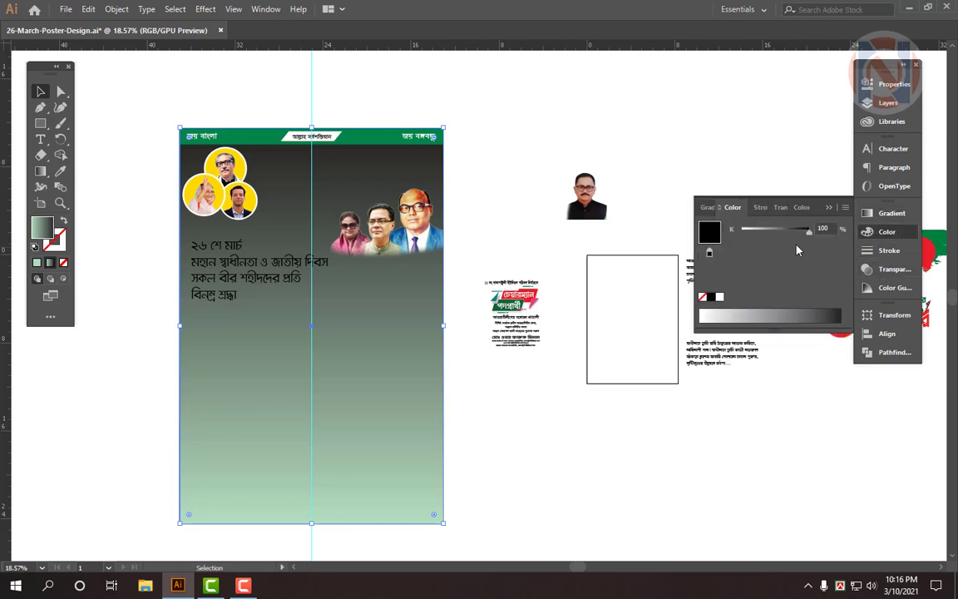
drag(809, 232, 646, 236)
click(618, 109)
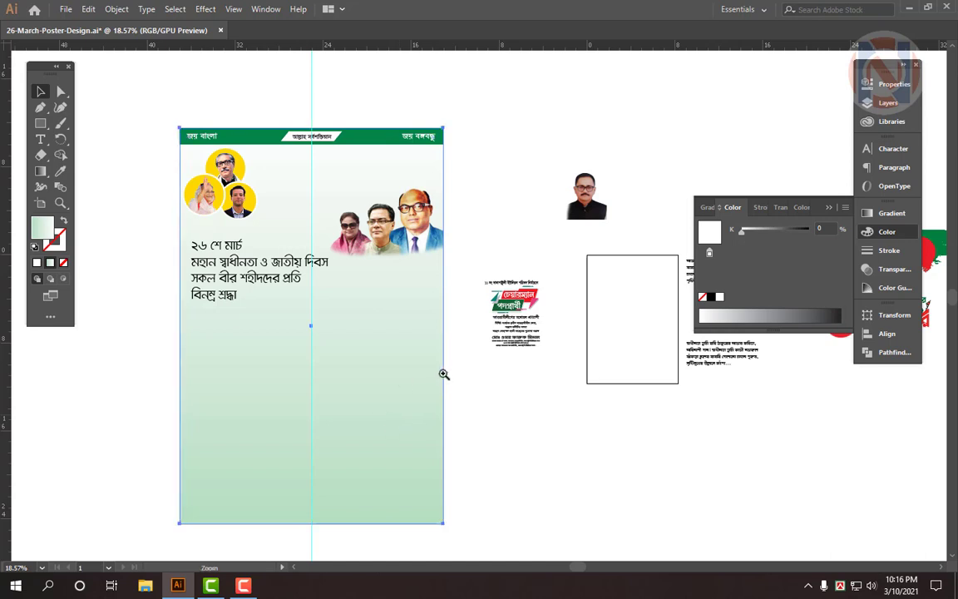
Step: Duplicate the poster rectangle in place and shorten the copy to a strip about 6 in high along the poster's bottom edge
drag(444, 373, 436, 392)
key(v)
click(362, 382)
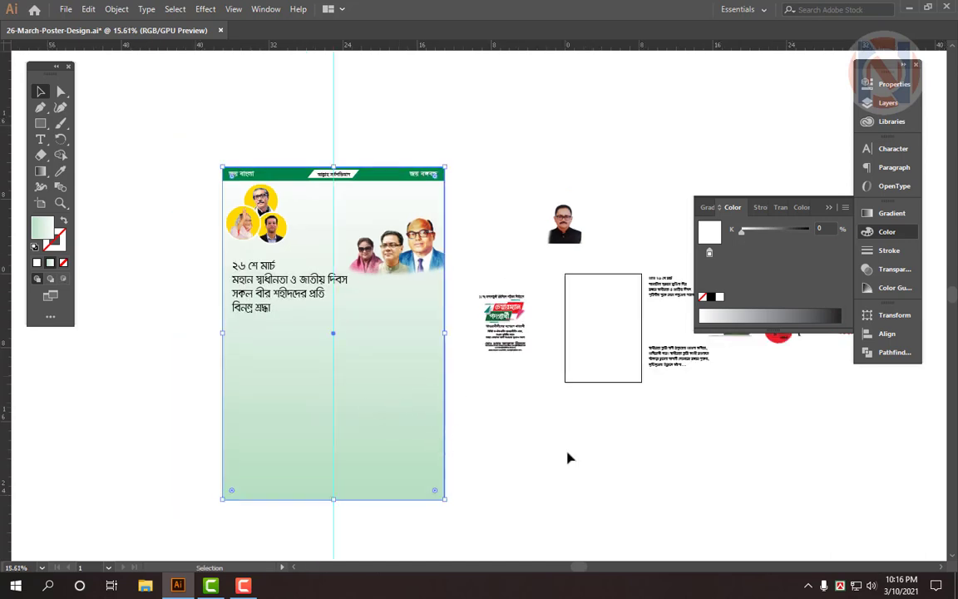
key(a)
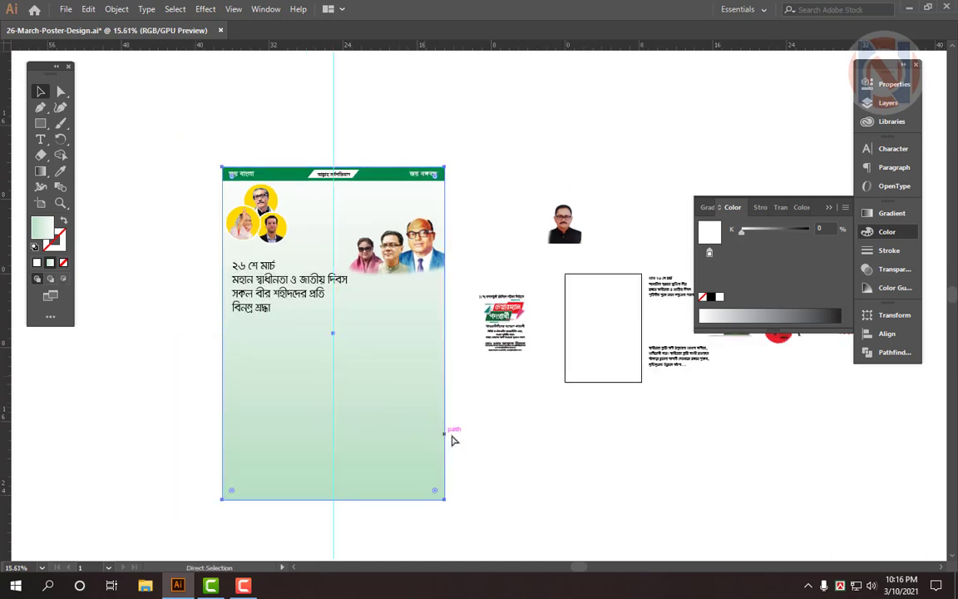
key(v)
drag(332, 164, 310, 444)
key(z)
click(310, 492)
drag(463, 471, 418, 476)
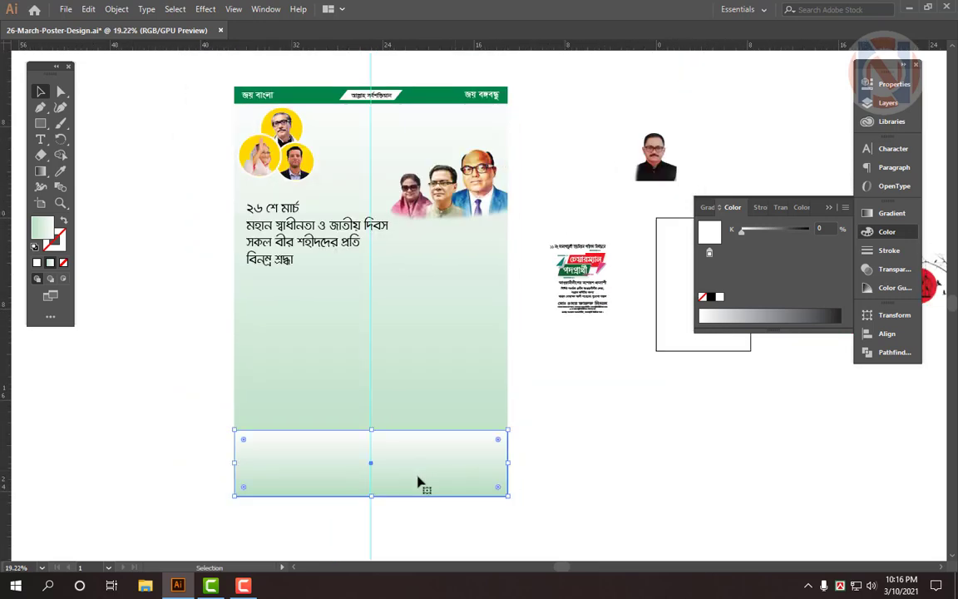
Step: Fill the bottom strip with the green sampled from the poster's top banner
scroll(409, 475, up, 1)
key(i)
click(438, 122)
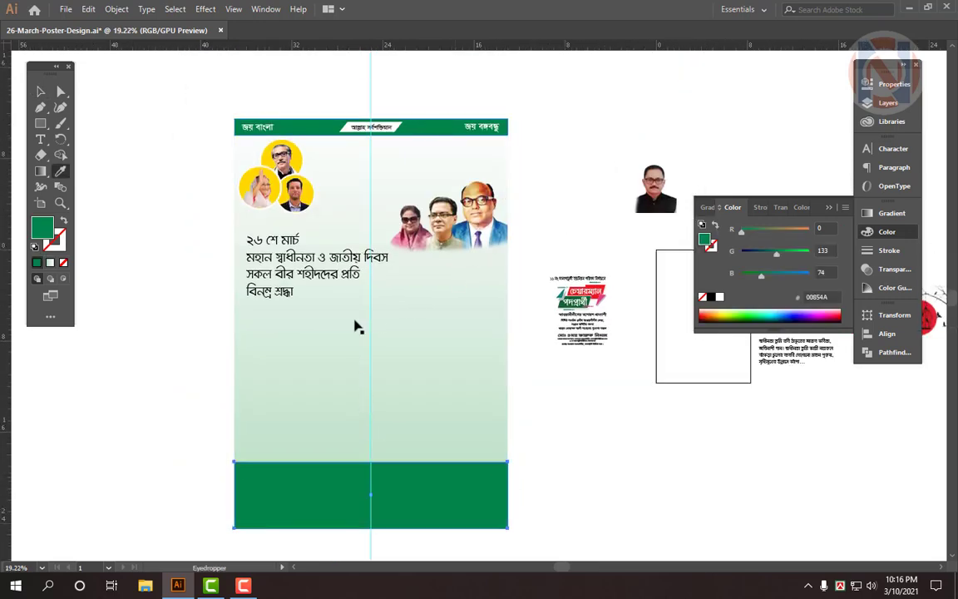
key(v)
drag(412, 458, 398, 460)
drag(386, 524, 472, 521)
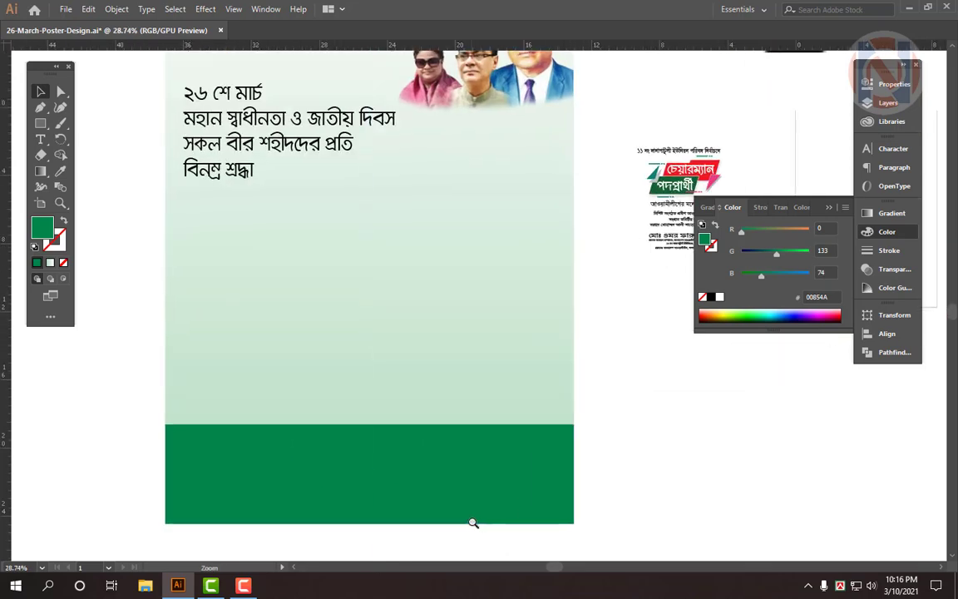
Step: Enlarge the single portrait of the man in glasses to about 14 in wide and place it beside the poster, below the empty rectangle
drag(610, 453, 543, 434)
drag(686, 475, 522, 430)
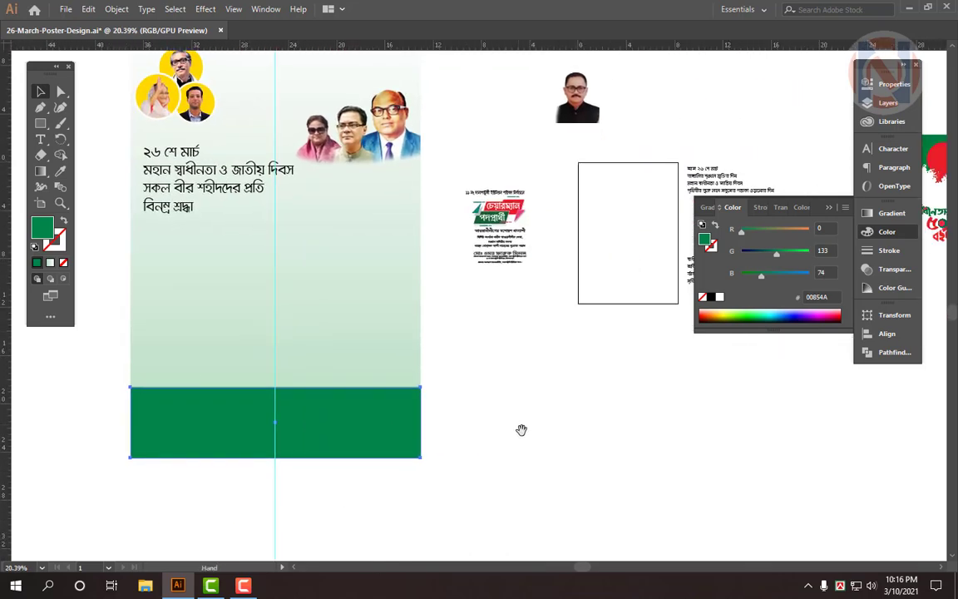
drag(624, 413, 574, 434)
scroll(573, 433, up, 1)
click(587, 202)
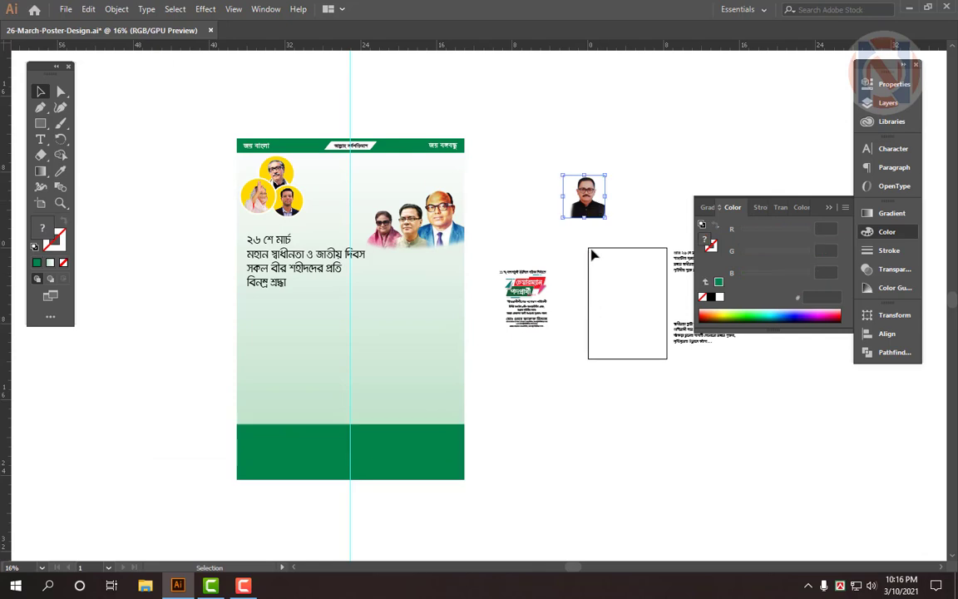
drag(592, 478, 589, 358)
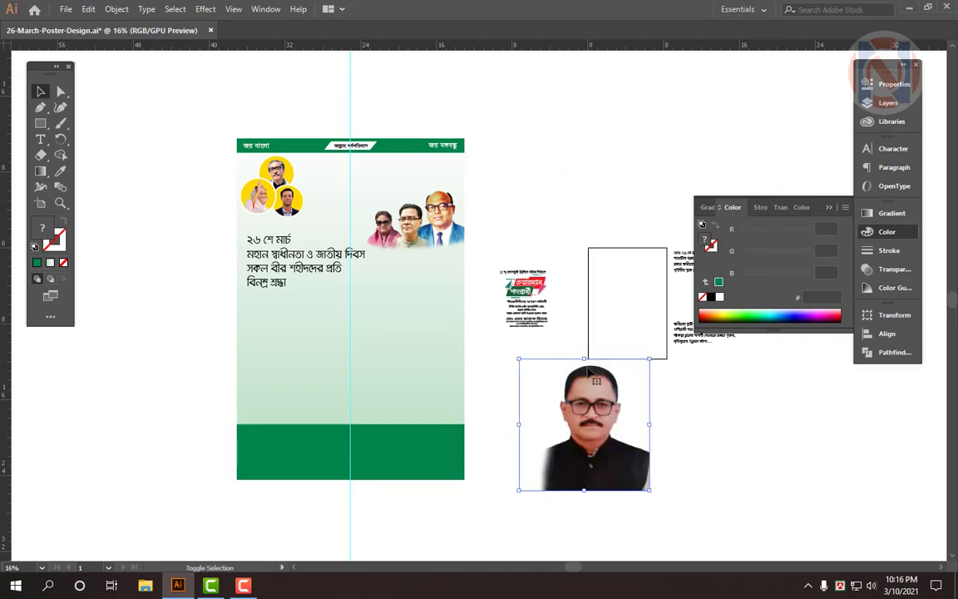
key(ctrl+shift+a)
drag(567, 402, 526, 412)
drag(580, 450, 518, 435)
click(461, 217)
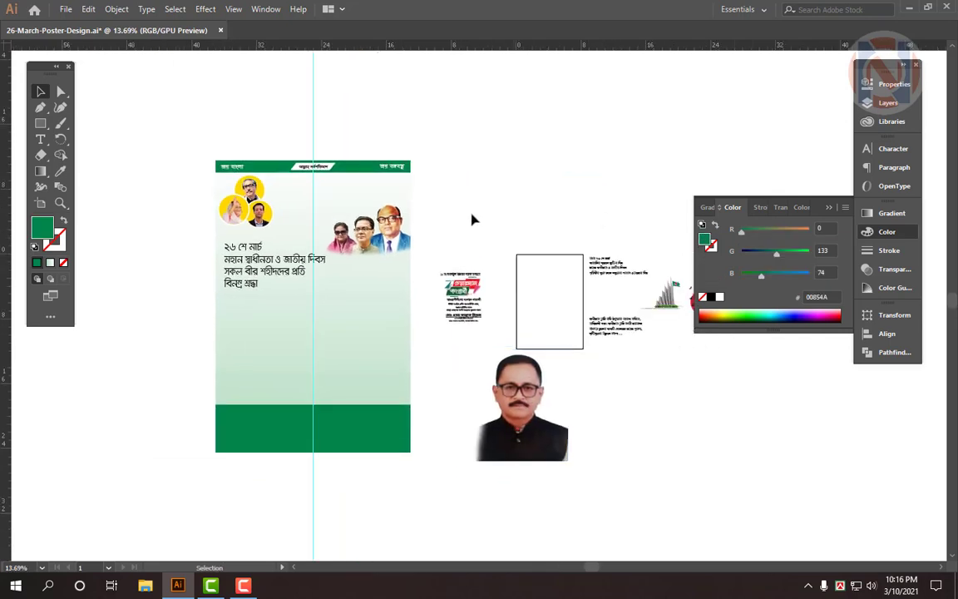
Step: Move the brush-painted flag onto the poster's upper left corner, aligned with the left edge and the underside of the green banner
click(893, 234)
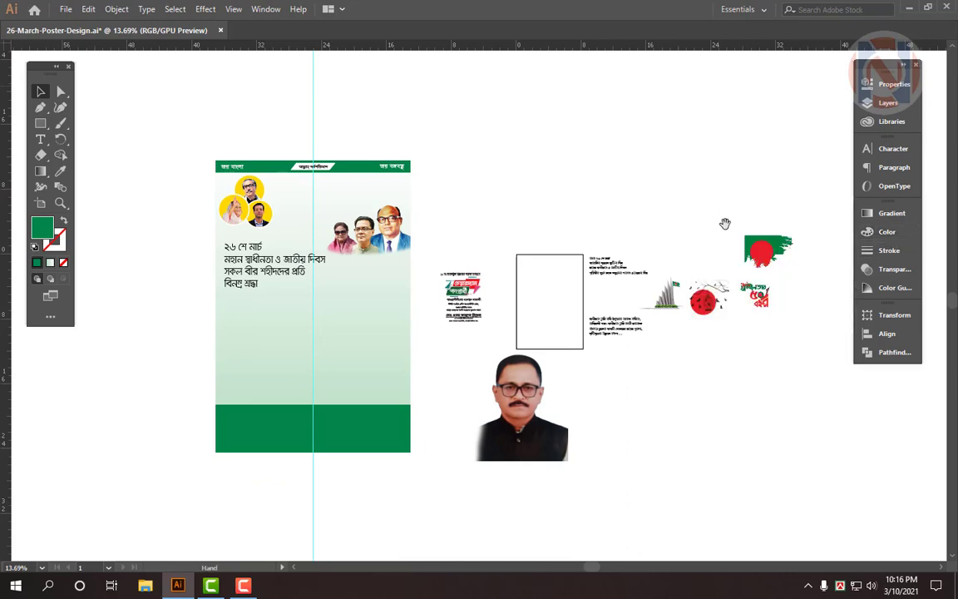
drag(725, 222, 771, 297)
drag(812, 331, 306, 281)
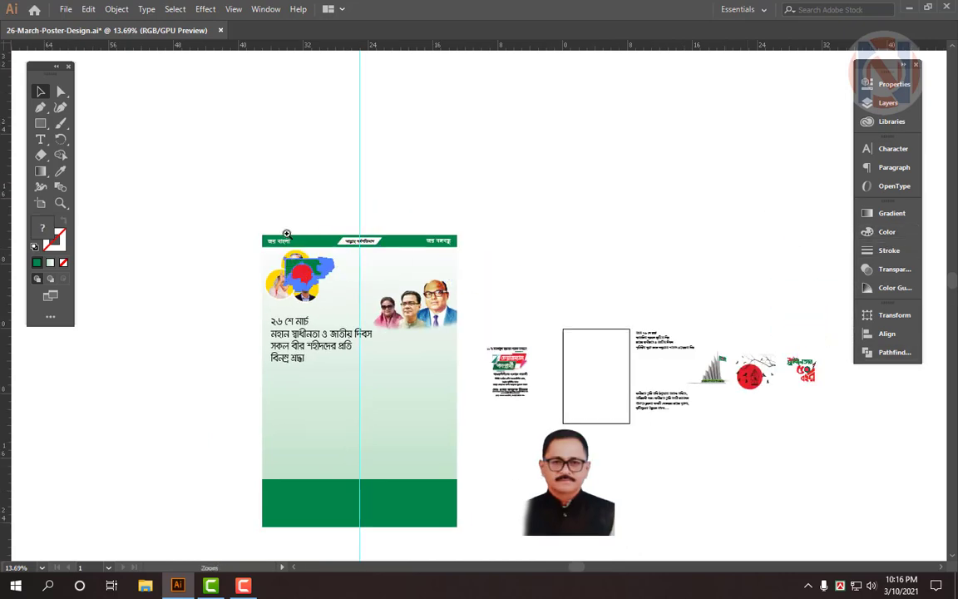
drag(287, 235, 426, 391)
drag(355, 346, 282, 309)
drag(221, 266, 316, 388)
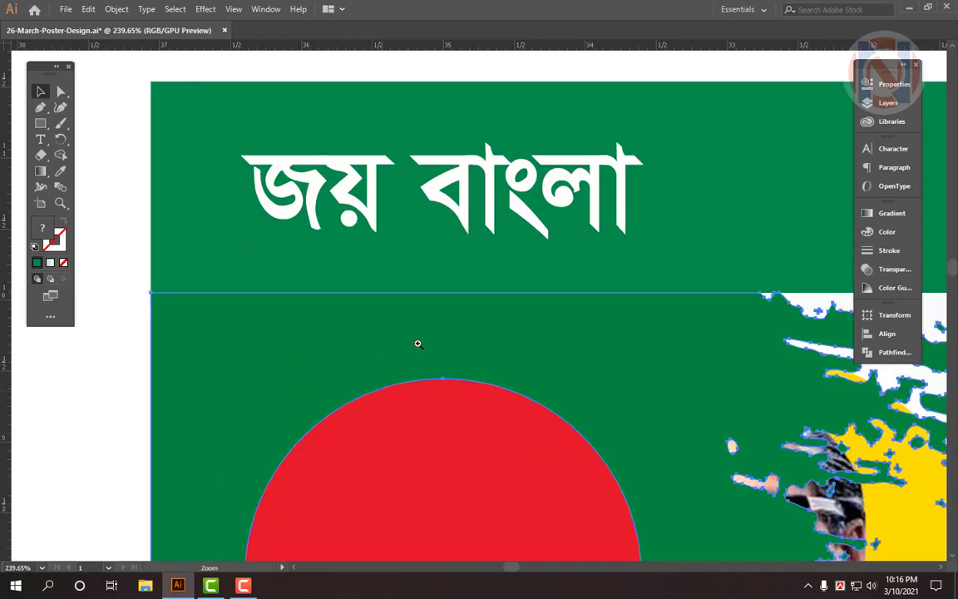
drag(505, 345, 424, 278)
drag(641, 456, 486, 328)
click(497, 381)
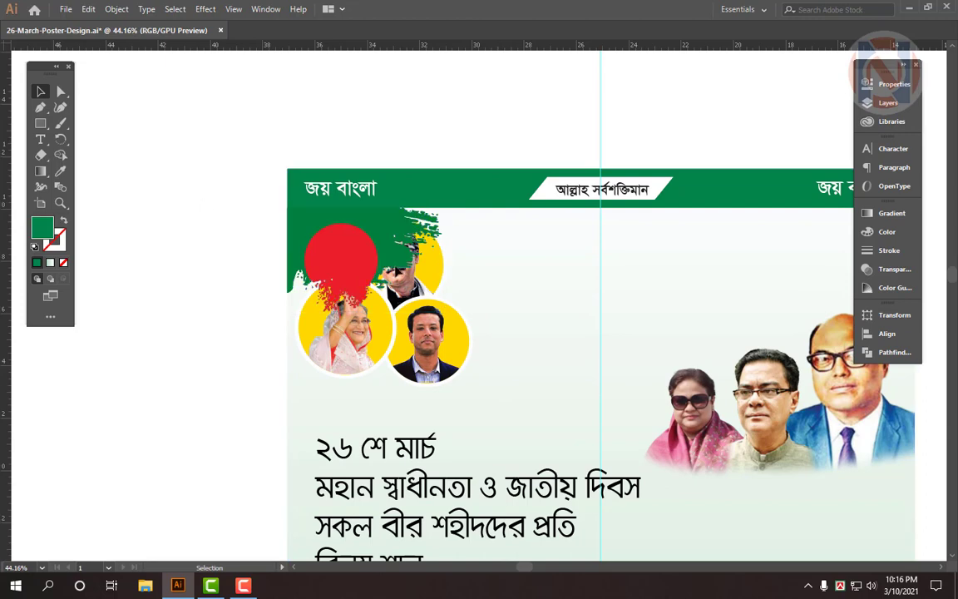
Step: Enlarge the painted flag to about 14 in wide, keeping its upper left corner in place
click(387, 251)
drag(443, 312, 665, 446)
drag(628, 400, 387, 336)
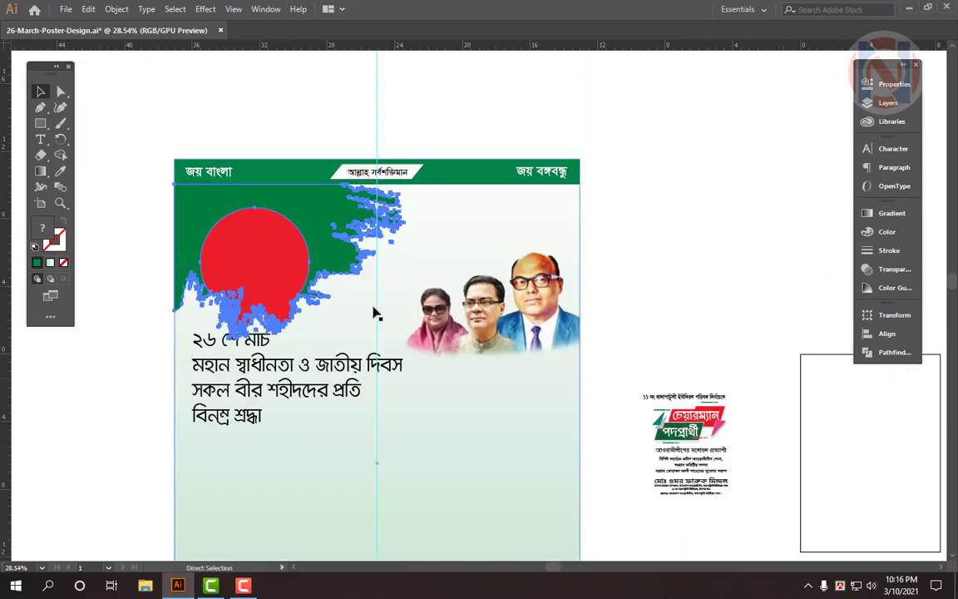
key(ctrl+shift+bracketleft)
key(ctrl+z)
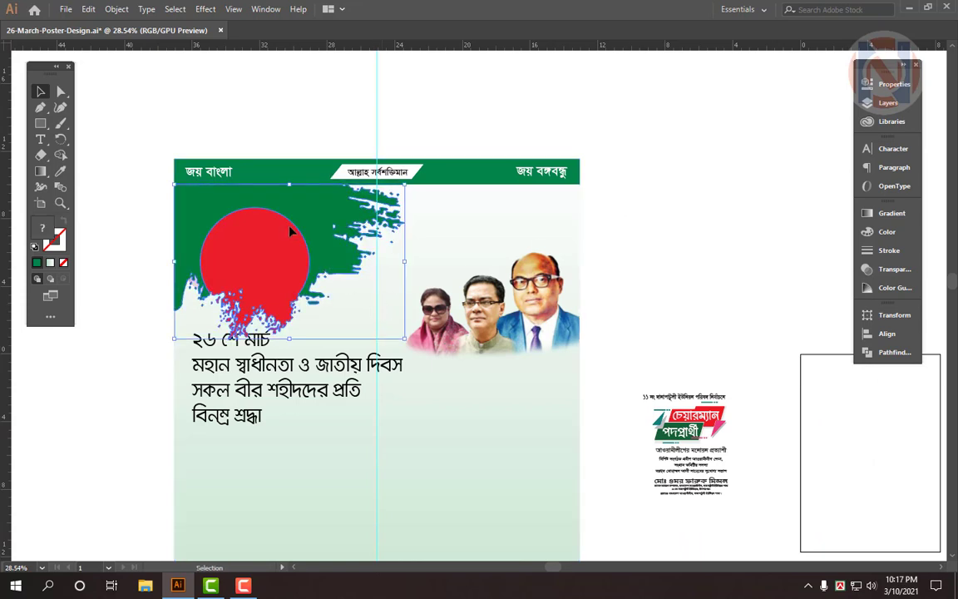
click(750, 191)
Step: Send the painted flag to the back, then bring it forward one level so it sits above the gradient background and behind the circular portraits
click(276, 245)
key(a)
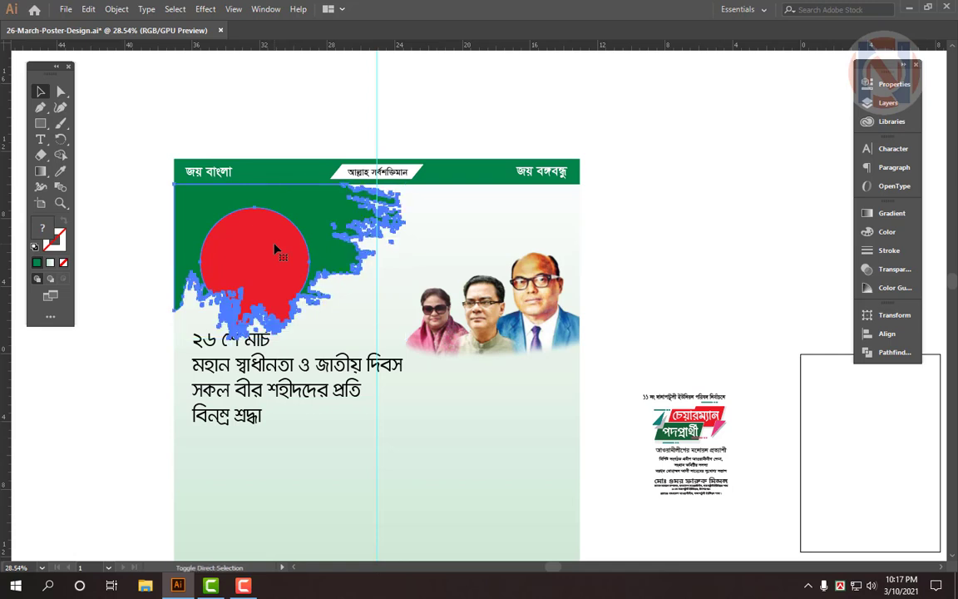
key(ctrl+shift+bracketleft)
key(v)
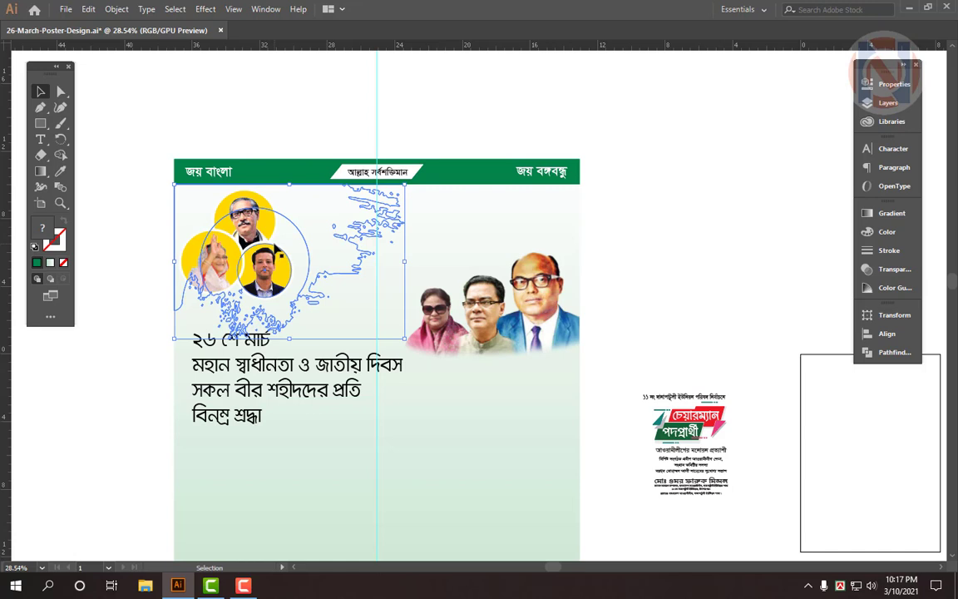
key(a)
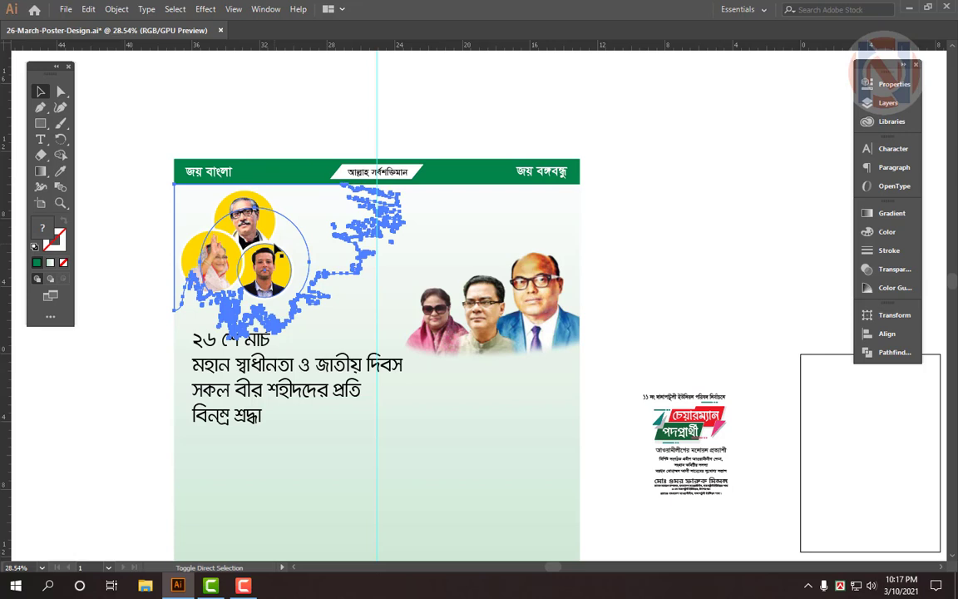
key(ctrl+z)
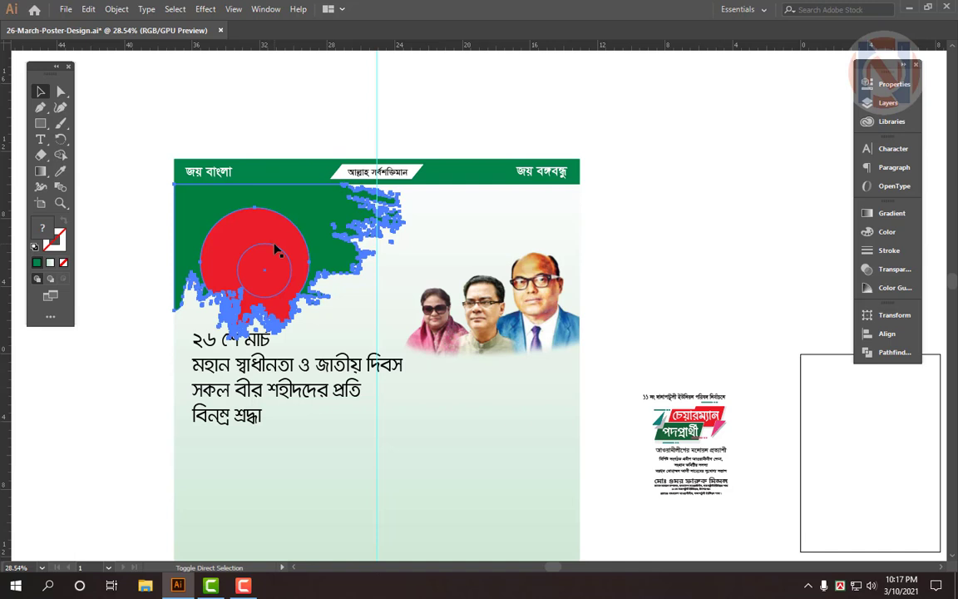
key(ctrl+shift+z)
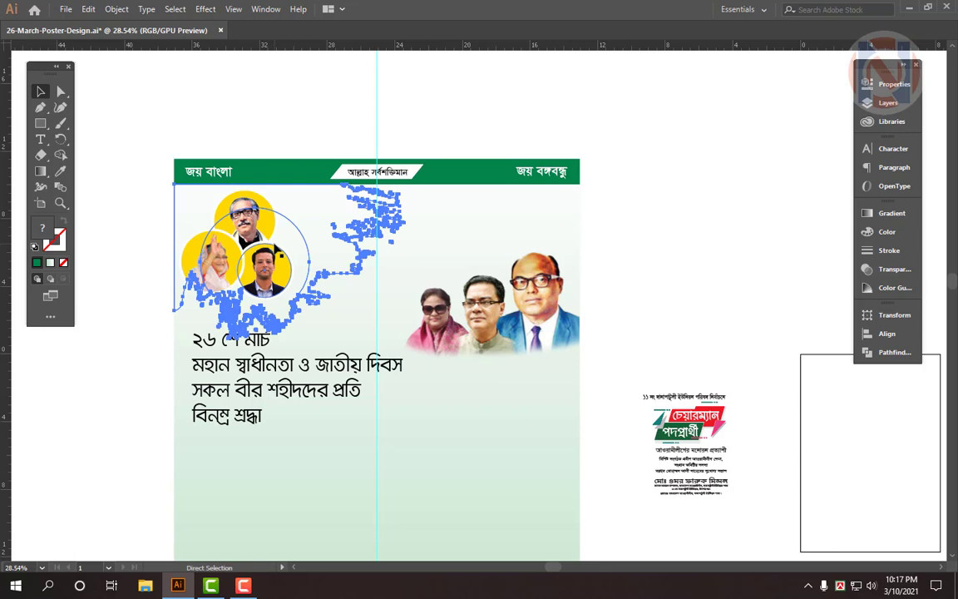
key(ctrl+])
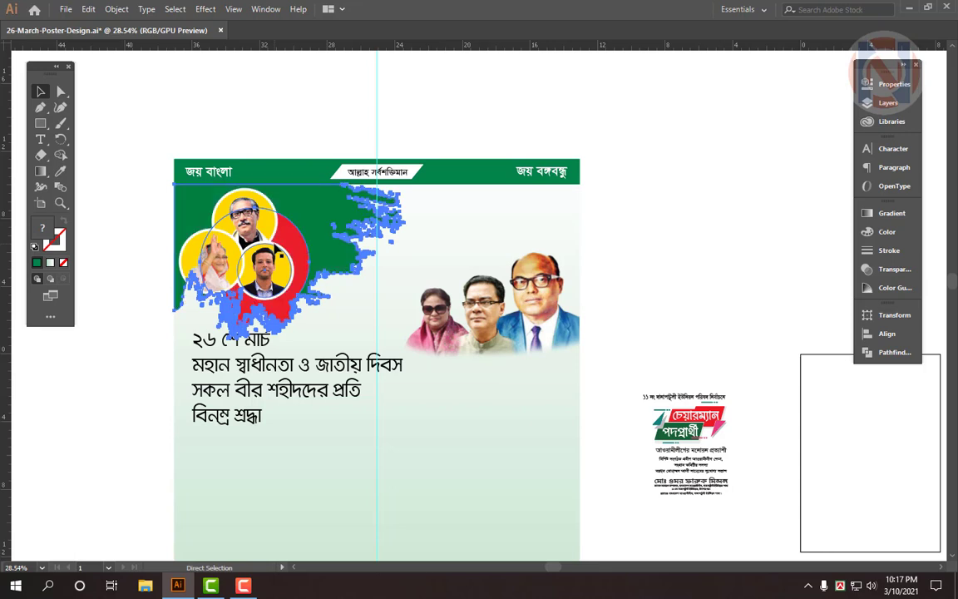
key(v)
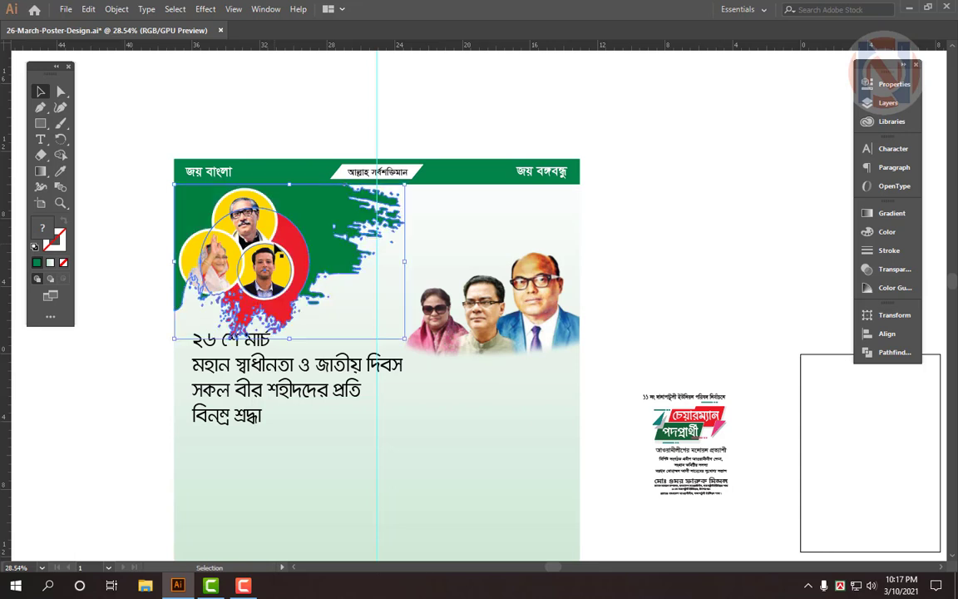
Step: Enlarge the painted flag further to about 19 in wide from its upper left corner and nudge the circular portraits slightly right
click(621, 218)
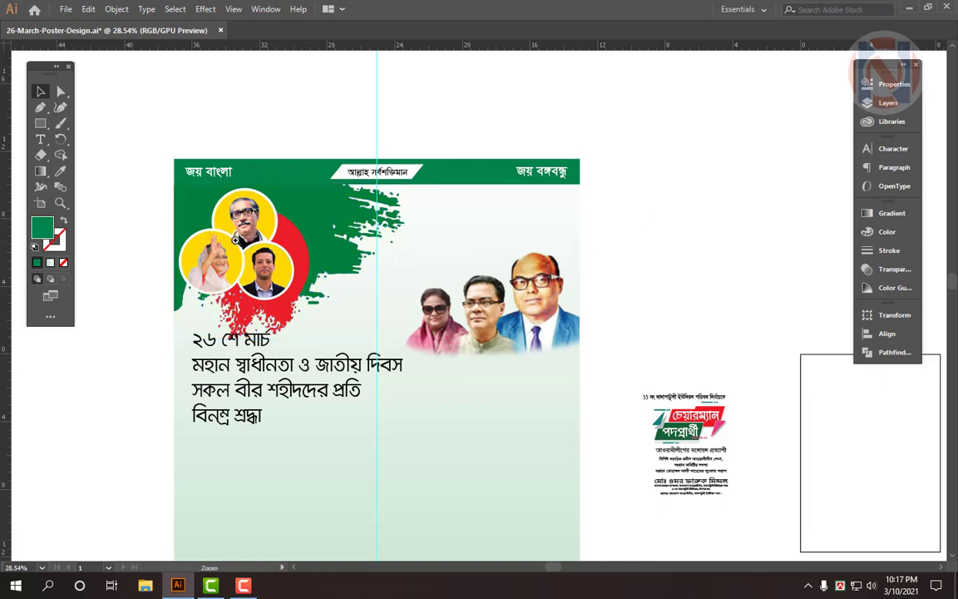
scroll(205, 217, up, 2)
click(373, 254)
drag(495, 390, 674, 483)
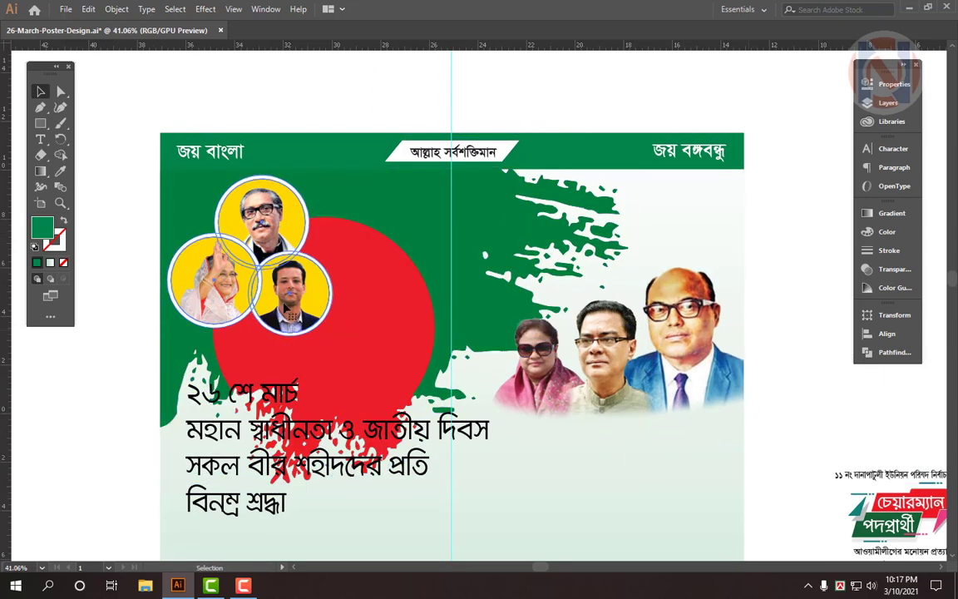
click(282, 279)
Step: Select the green banner across the poster's upper edge and switch its fill color sliders to CMYK
click(363, 165)
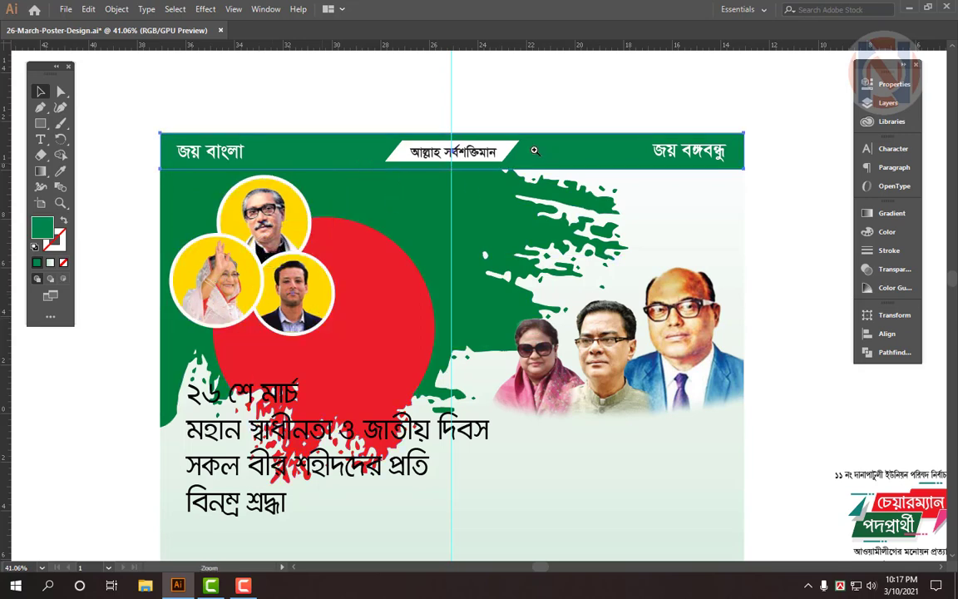
scroll(533, 149, up, 1)
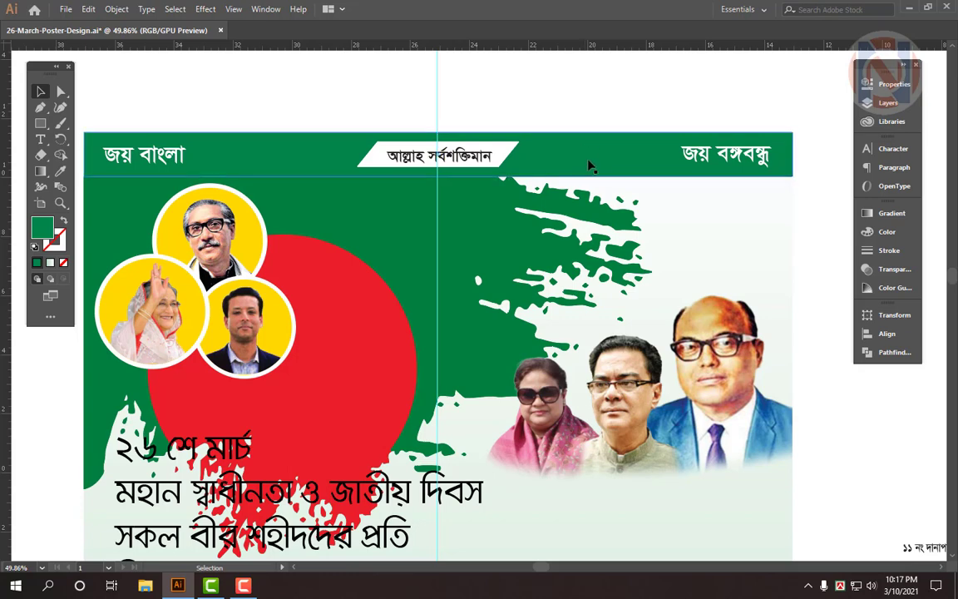
click(886, 231)
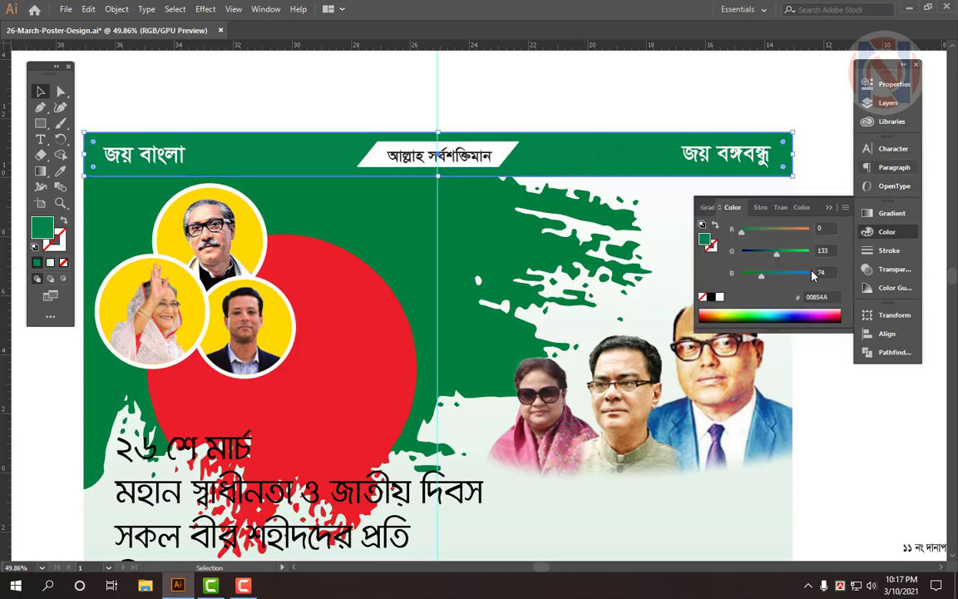
click(844, 209)
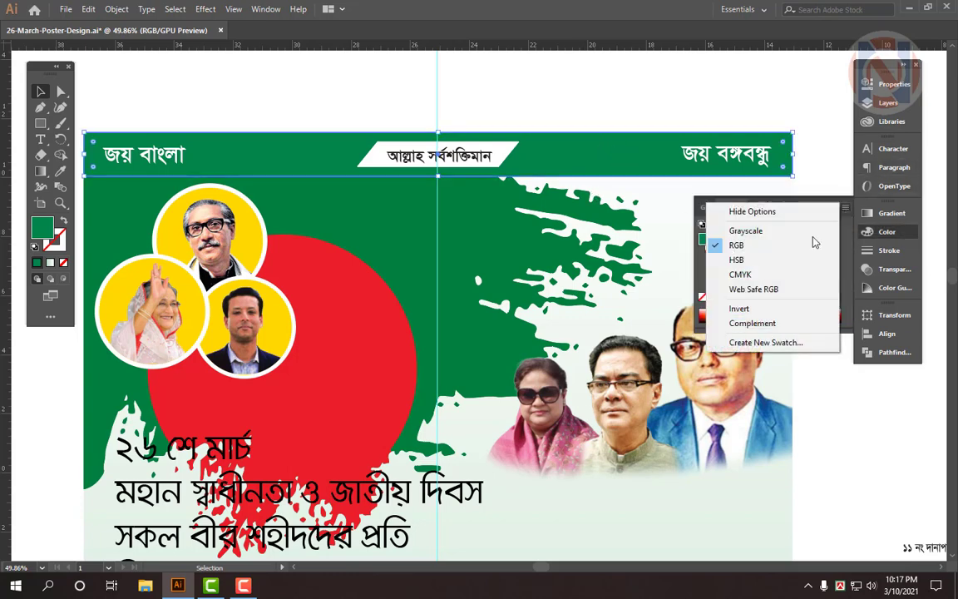
click(773, 276)
Step: Set the banner's fill color to C 0, M 100, Y 0, K 40 and deselect it
click(825, 228)
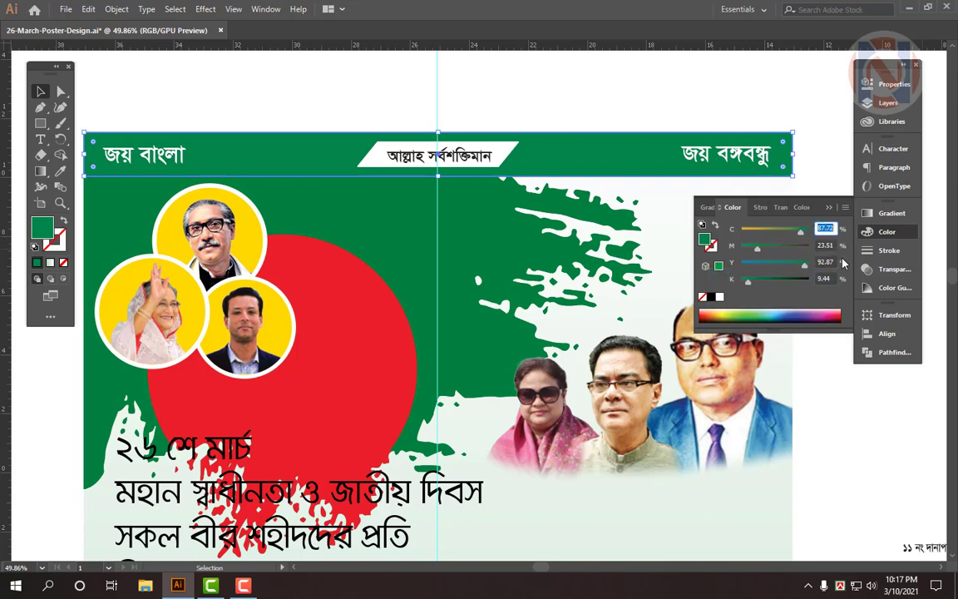
text(0)
key(Tab)
text(100)
key(Tab)
text(0)
key(Tab)
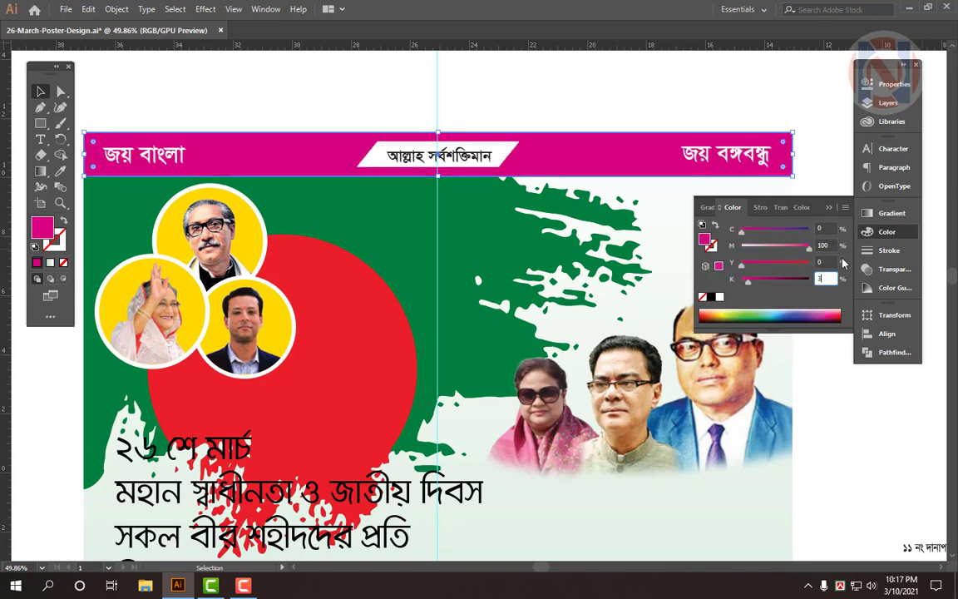
text(30)
key(Tab)
click(830, 278)
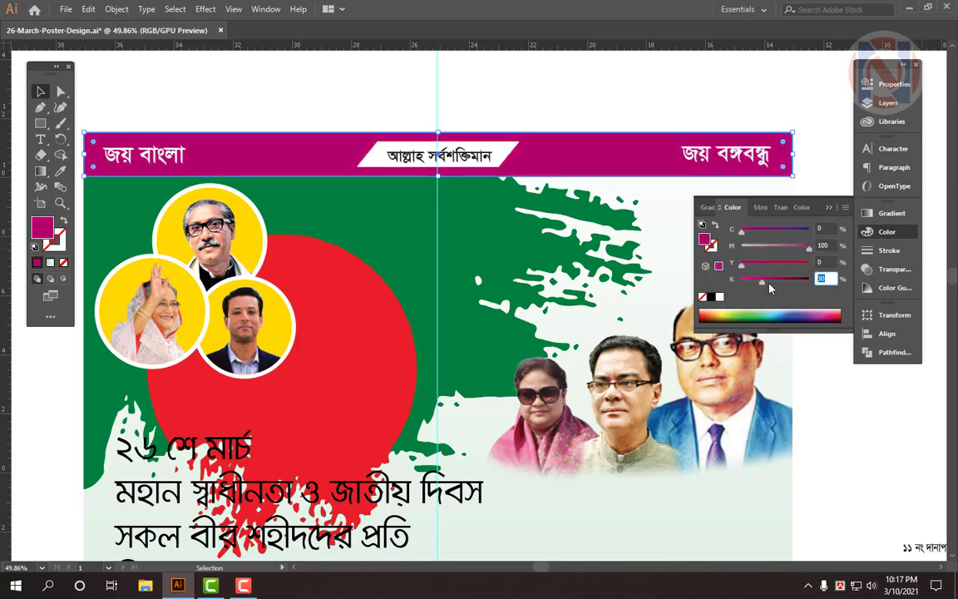
key(Return)
key(ctrl+shift+a)
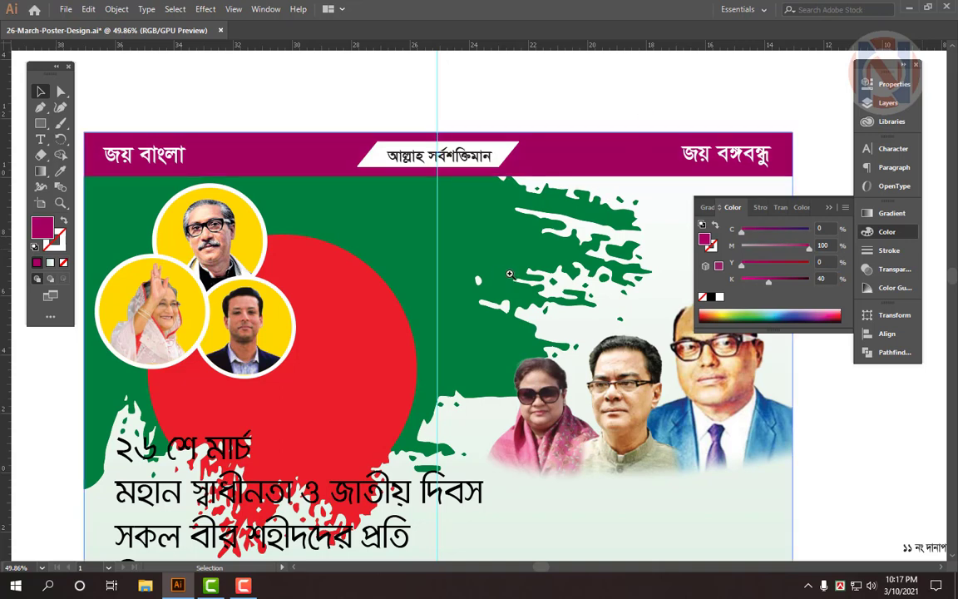
drag(509, 273, 349, 251)
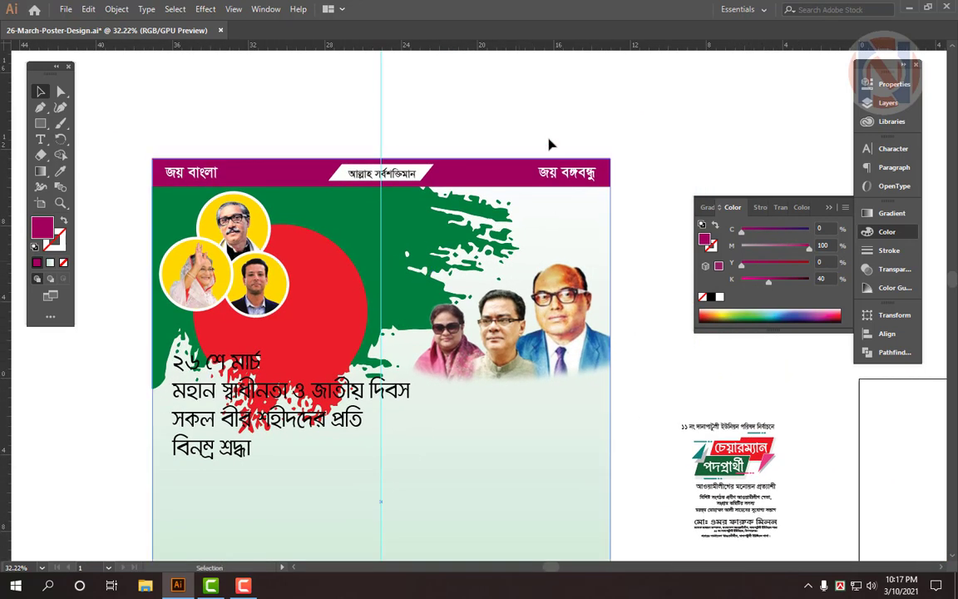
click(385, 236)
drag(253, 282, 301, 330)
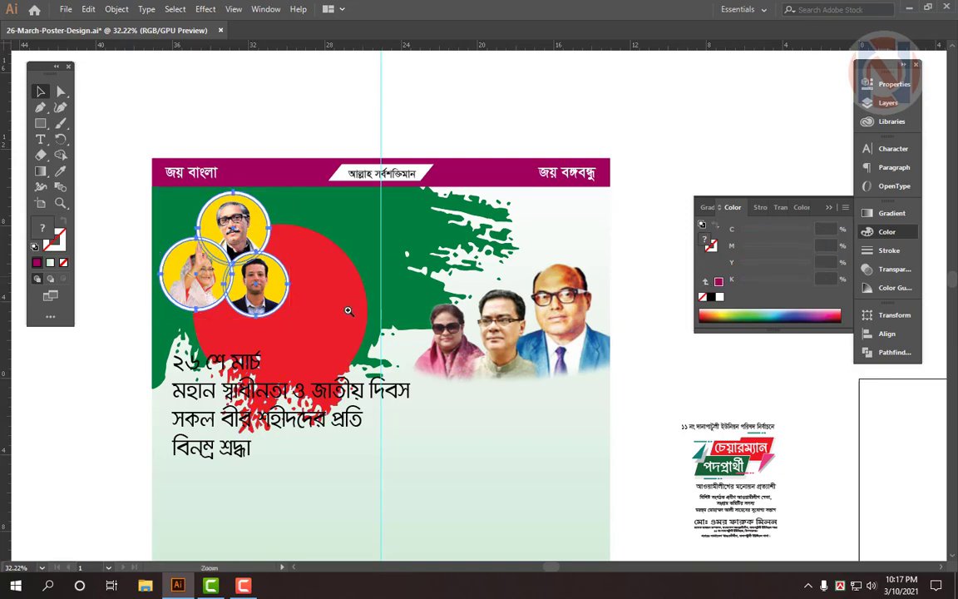
drag(220, 233, 455, 349)
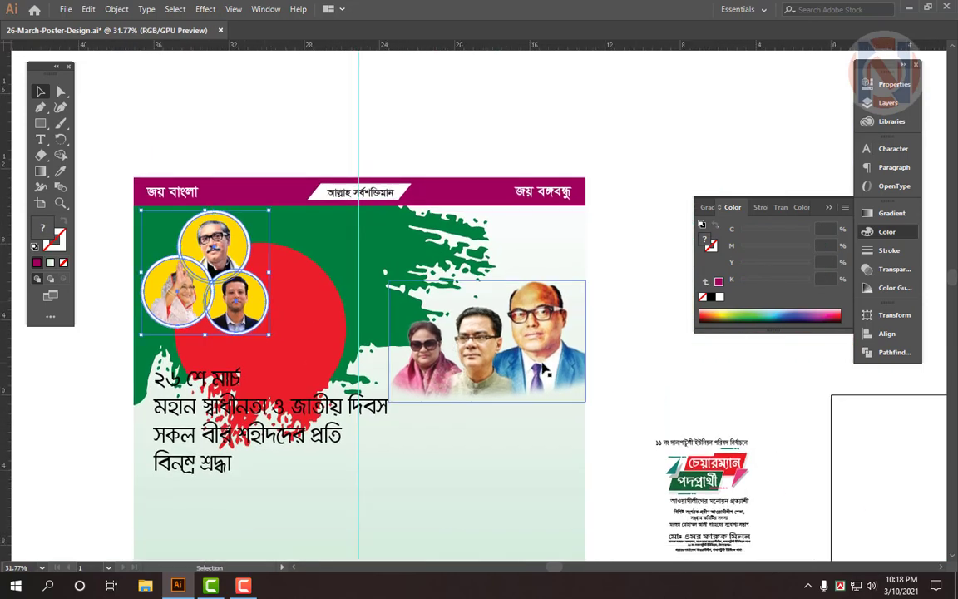
Step: Align the right edge of the three-person portrait picture with the poster's right edge
click(543, 372)
drag(541, 375, 531, 376)
drag(554, 347, 611, 366)
drag(567, 375, 593, 375)
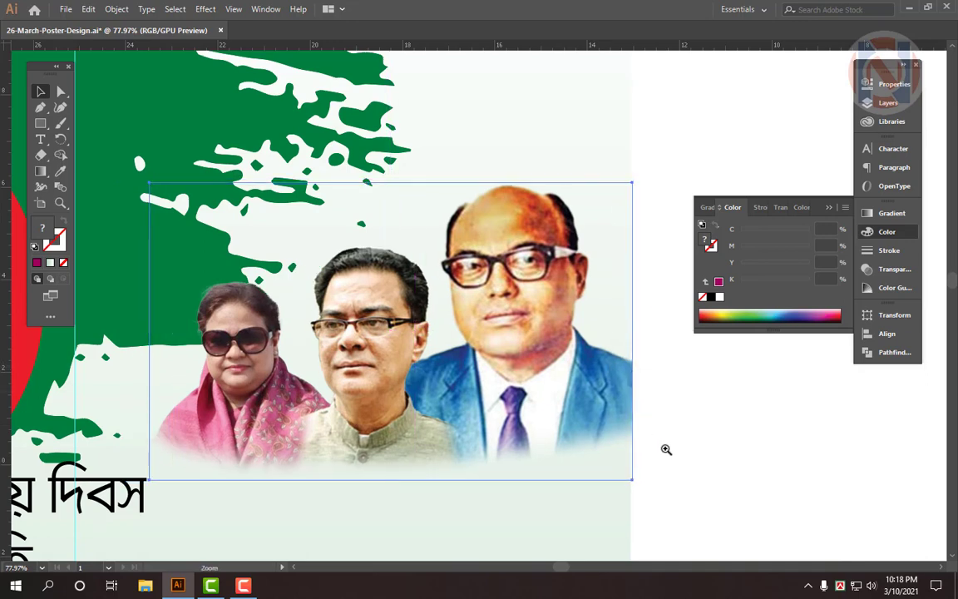
drag(664, 448, 709, 451)
drag(522, 368, 536, 357)
drag(706, 457, 853, 474)
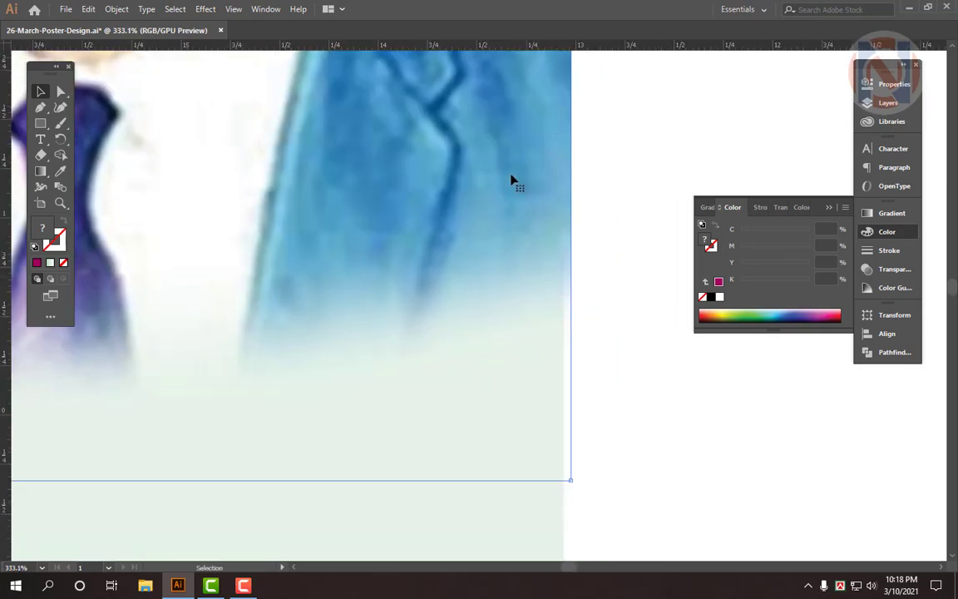
drag(534, 244, 529, 243)
Step: Enlarge the three-person picture to about 12 in wide so its left edge meets the vertical center guide
drag(585, 303, 531, 359)
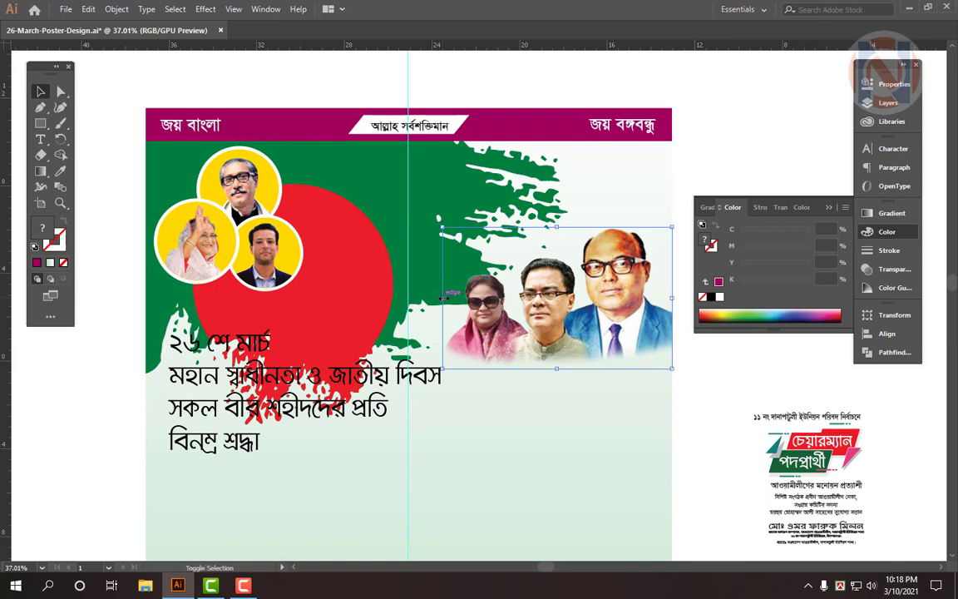
drag(442, 299, 407, 298)
scroll(572, 213, down, 3)
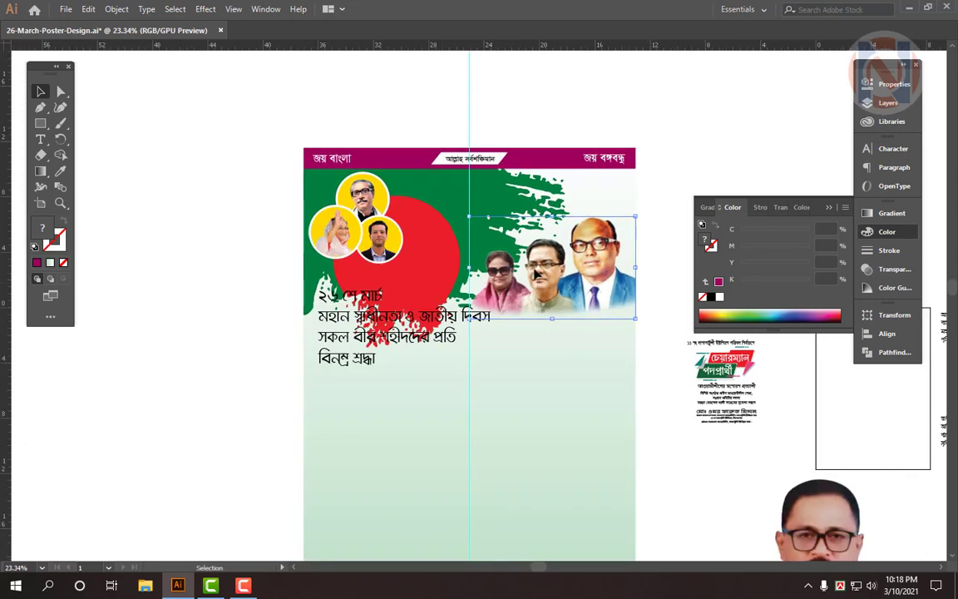
Step: Move the three-person picture about 3 in down along the poster's right edge and deselect it
scroll(547, 299, down, 2)
click(699, 91)
drag(660, 124, 644, 128)
drag(650, 160, 528, 244)
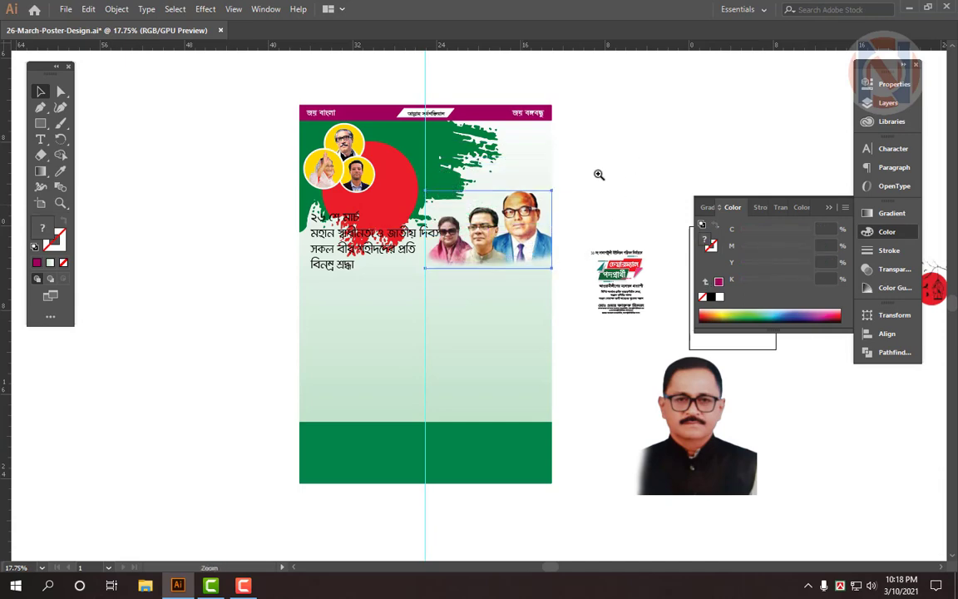
drag(599, 173, 593, 175)
drag(592, 176, 483, 197)
click(502, 430)
drag(494, 396, 525, 395)
drag(328, 338, 356, 336)
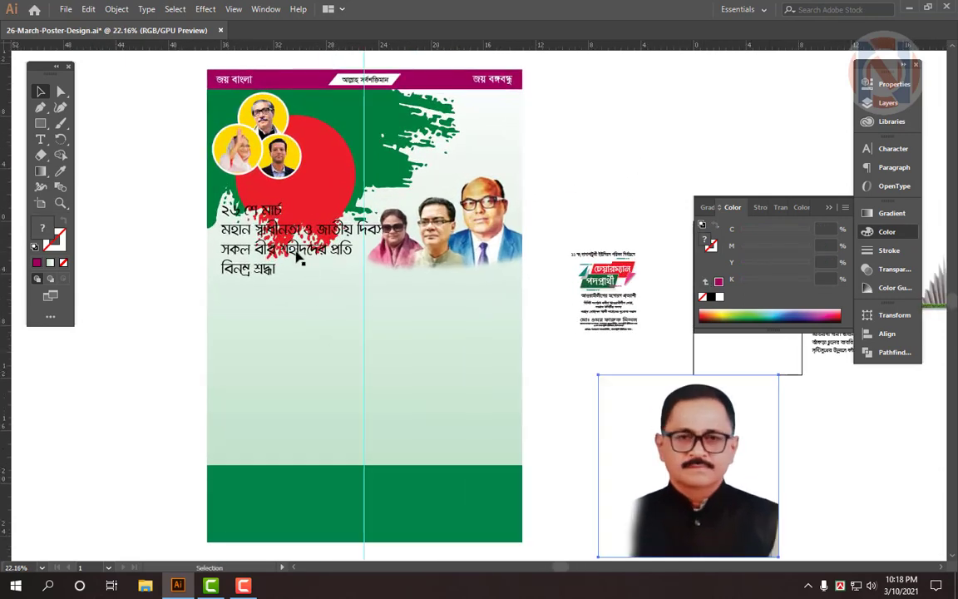
Step: Move the four-line heading text about 4 in down below the flag and cut its first line "২৬ শে মার্চ"
click(301, 253)
drag(304, 252, 416, 335)
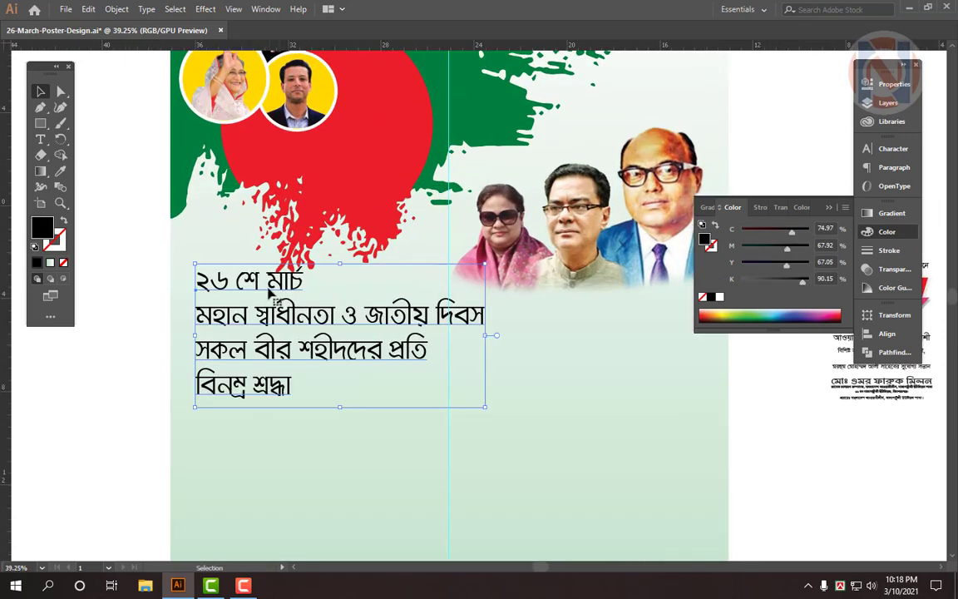
triple_click(270, 287)
scroll(254, 283, up, 1)
key(ctrl+x)
key(Escape)
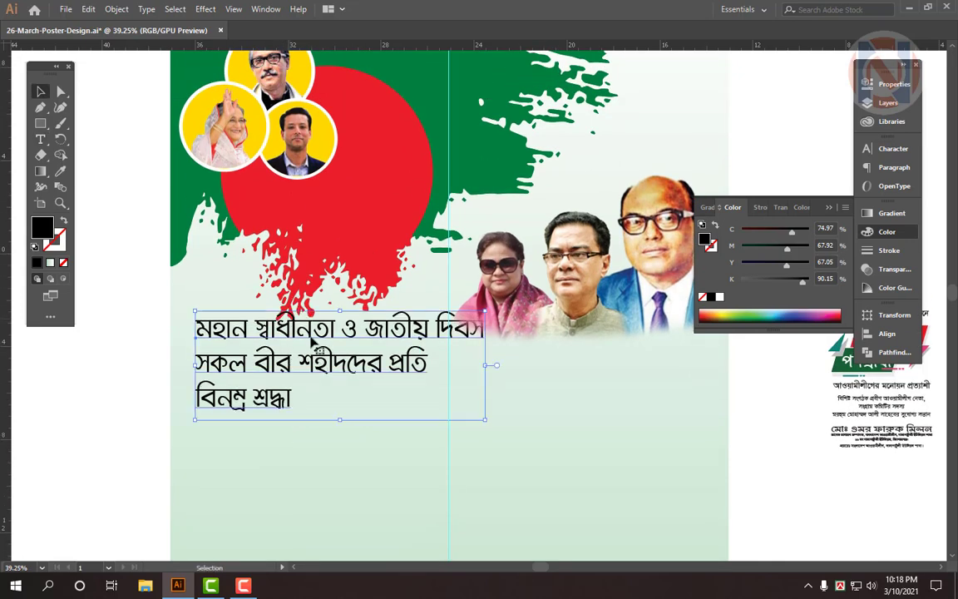
Step: Duplicate the remaining heading text above itself and replace the copy's contents with the cut line "২৬ শে মার্চ"
key(ctrl+shift+a)
click(376, 349)
drag(375, 349, 376, 255)
double_click(374, 258)
key(ctrl+a)
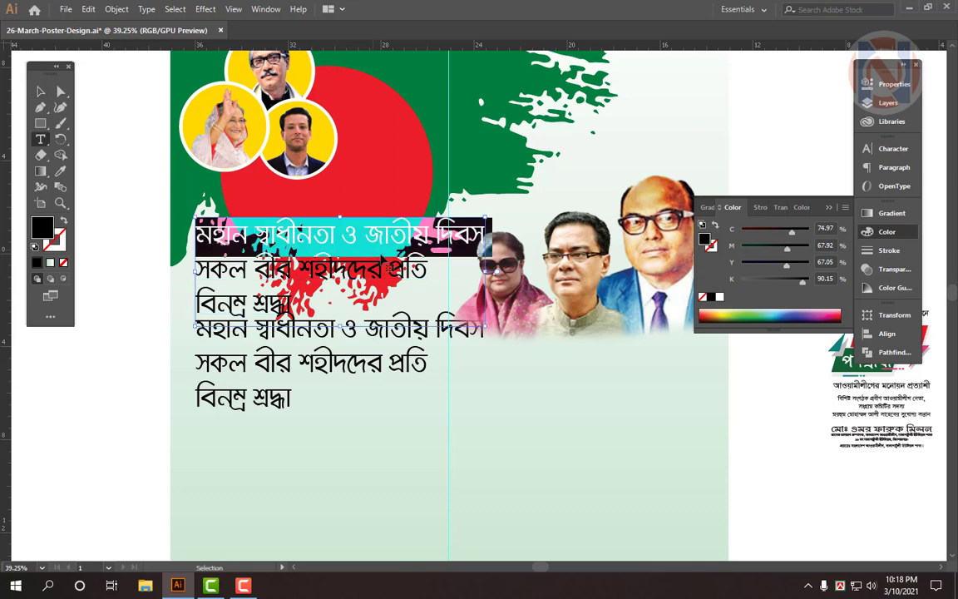
key(ctrl+v)
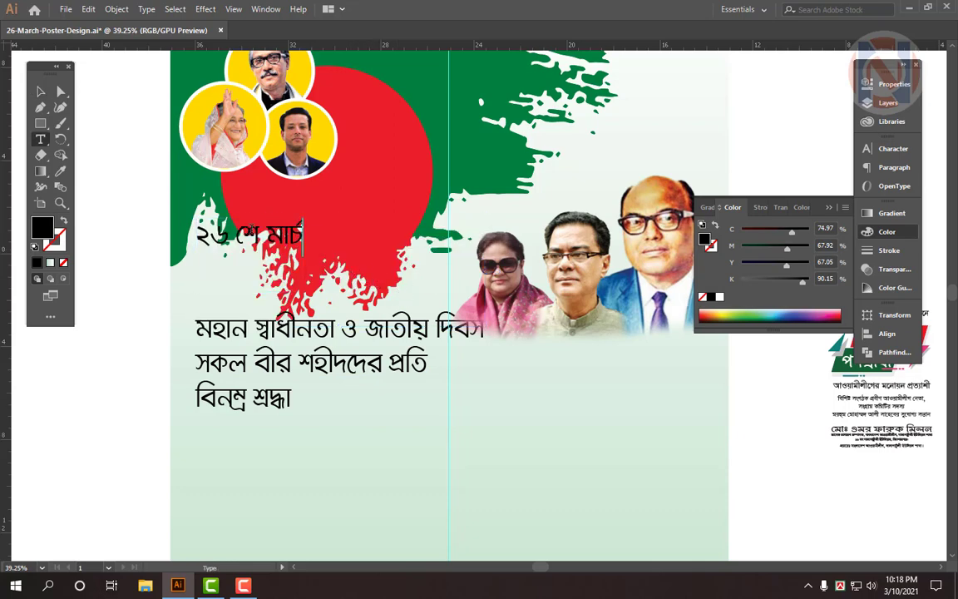
Step: Split the word "মার্চ" out of the date line into its own text object, placed to the lower right
drag(261, 235, 374, 261)
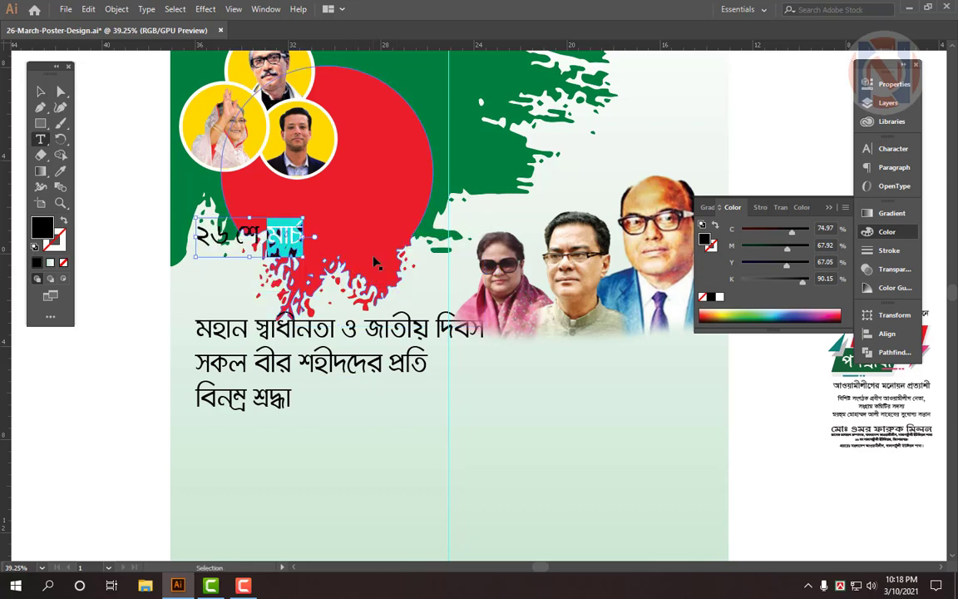
key(BackSpace)
key(Escape)
drag(252, 236, 424, 255)
double_click(411, 263)
key(ctrl+a)
key(ctrl+v)
key(Escape)
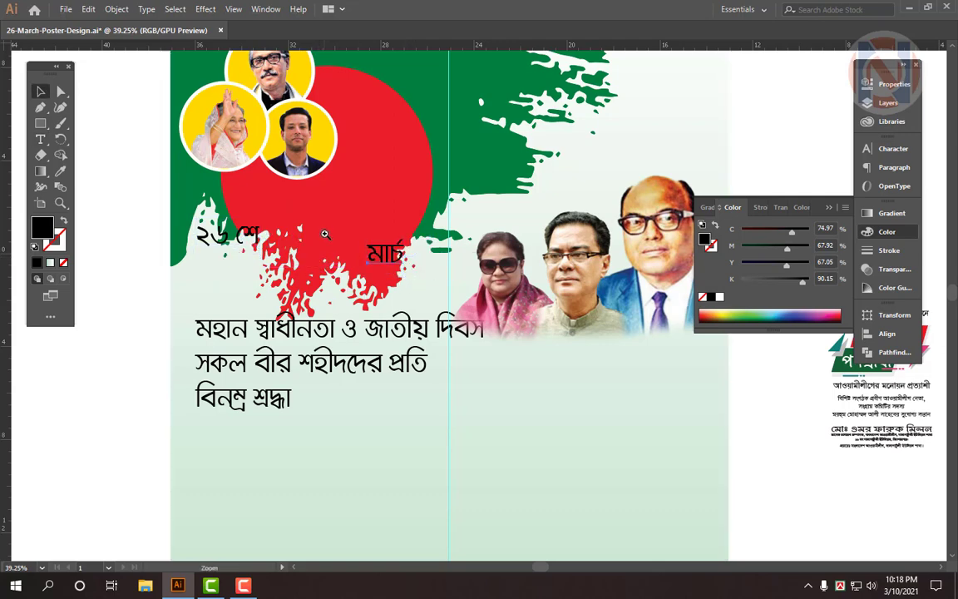
Step: Move the "২৬ শে" text onto the flag's red circle and remove the word "শে" from it
scroll(325, 234, up, 3)
drag(202, 236, 329, 207)
key(t)
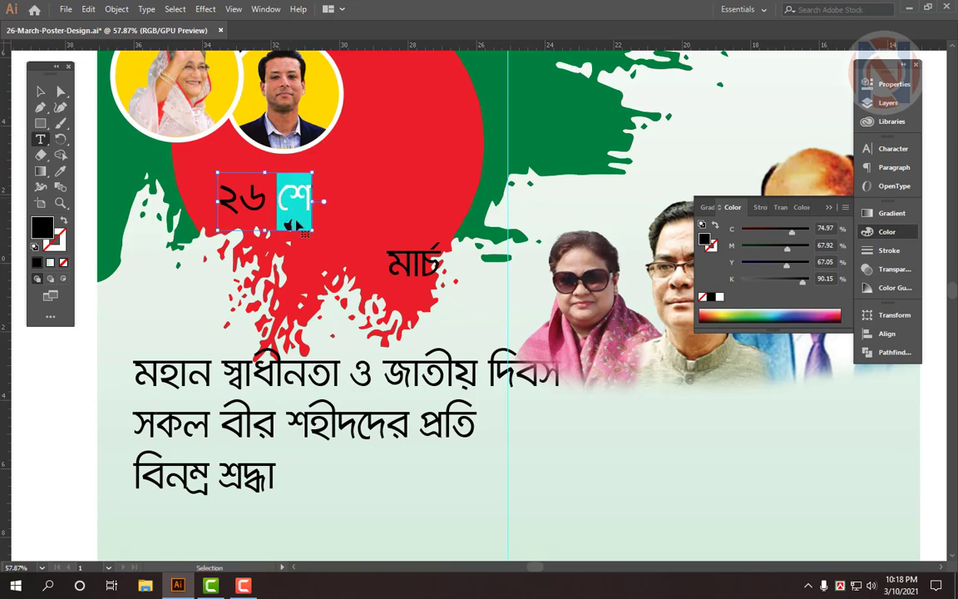
key(BackSpace)
key(Escape)
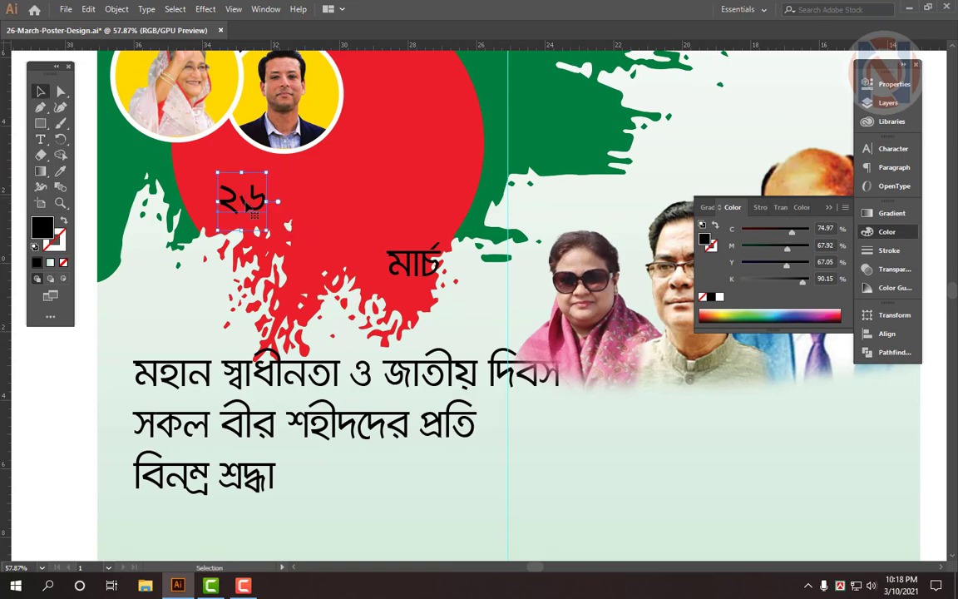
Step: Duplicate the "২৬" text to its right and replace the copy's contents with "শে"
drag(249, 204, 339, 207)
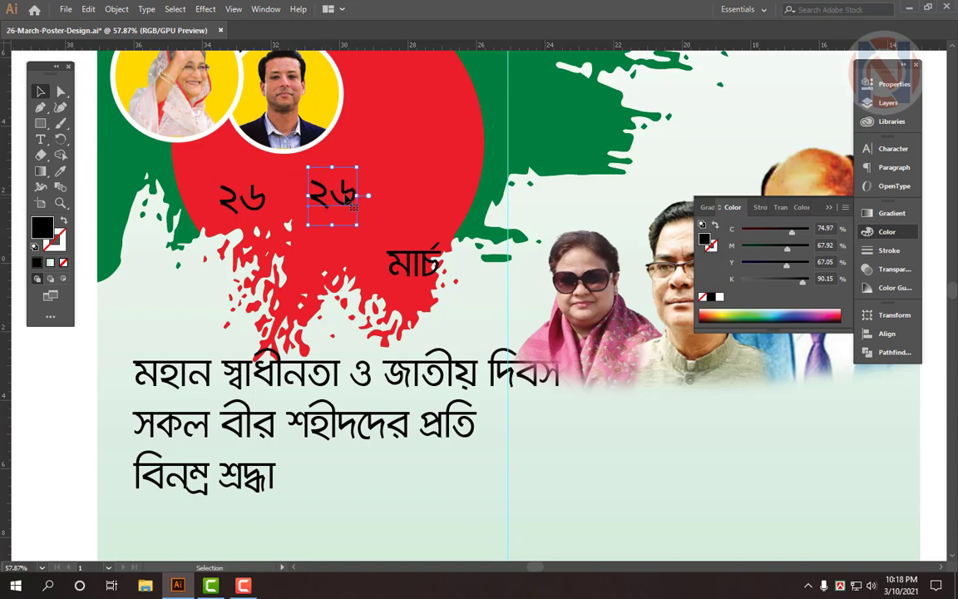
key(t)
double_click(332, 199)
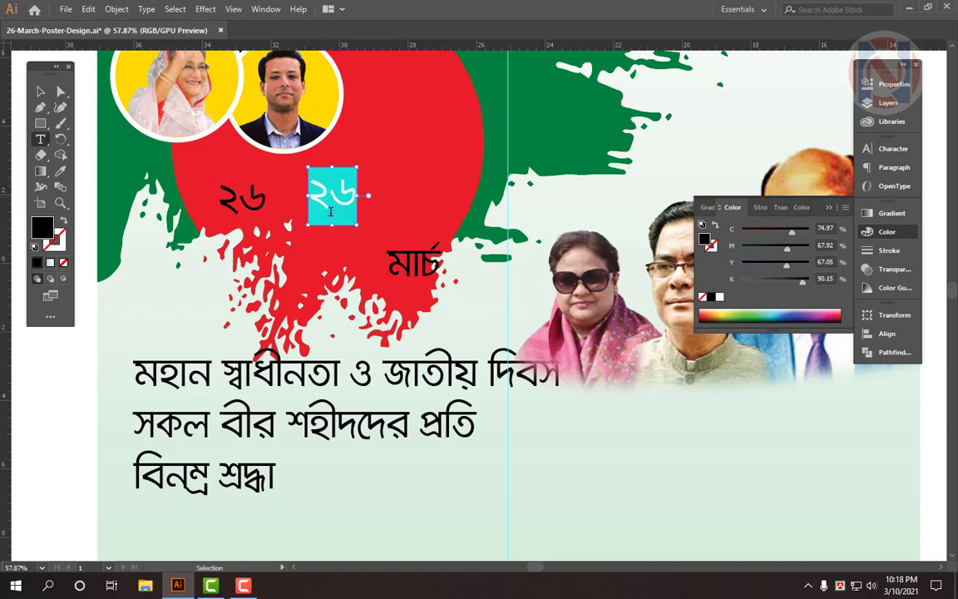
text(শে)
key(Escape)
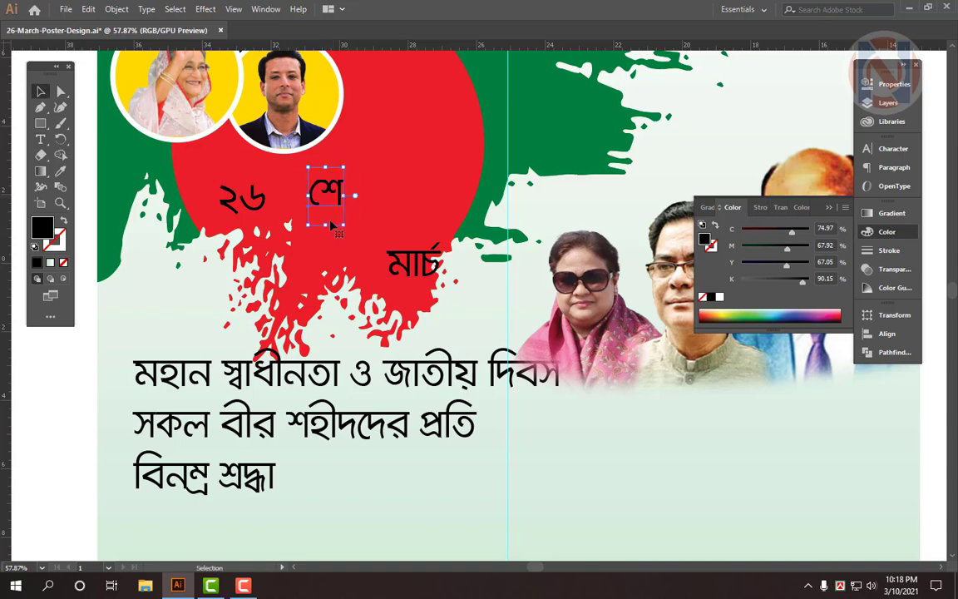
Step: Move "শে" about 1 in to the right and enlarge the "২৬" text to about 2.8 in wide
drag(335, 203, 360, 208)
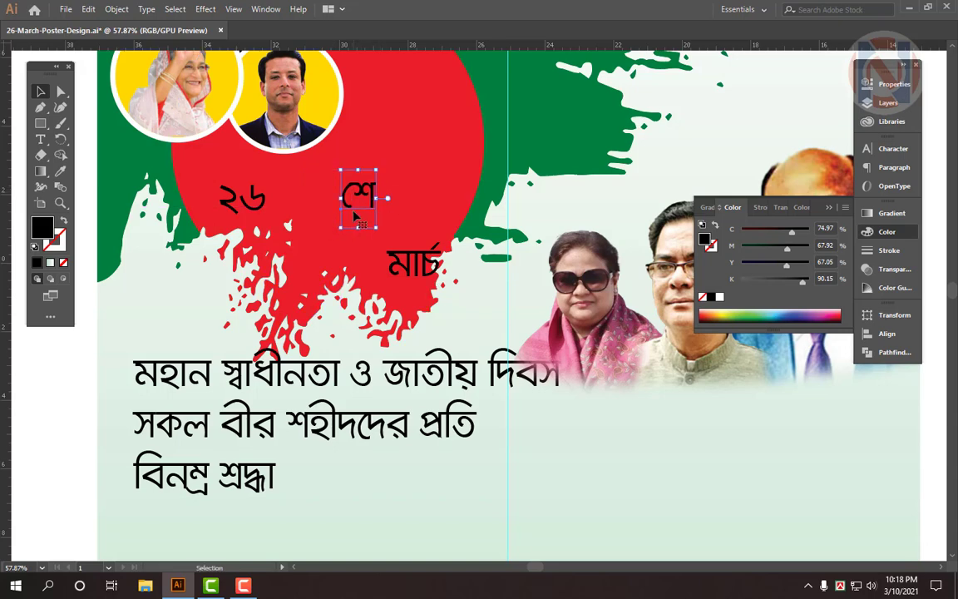
click(241, 198)
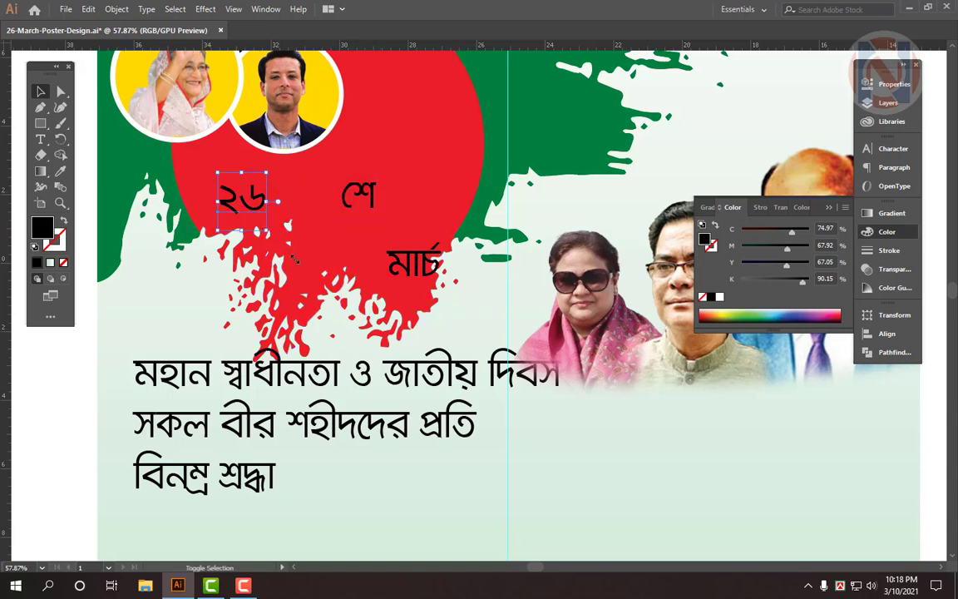
drag(267, 214, 323, 283)
Step: Select the three-line heading together with "মার্চ", "শে" and "২৬", and apply the bold style of the KongshoMJ font
click(413, 265)
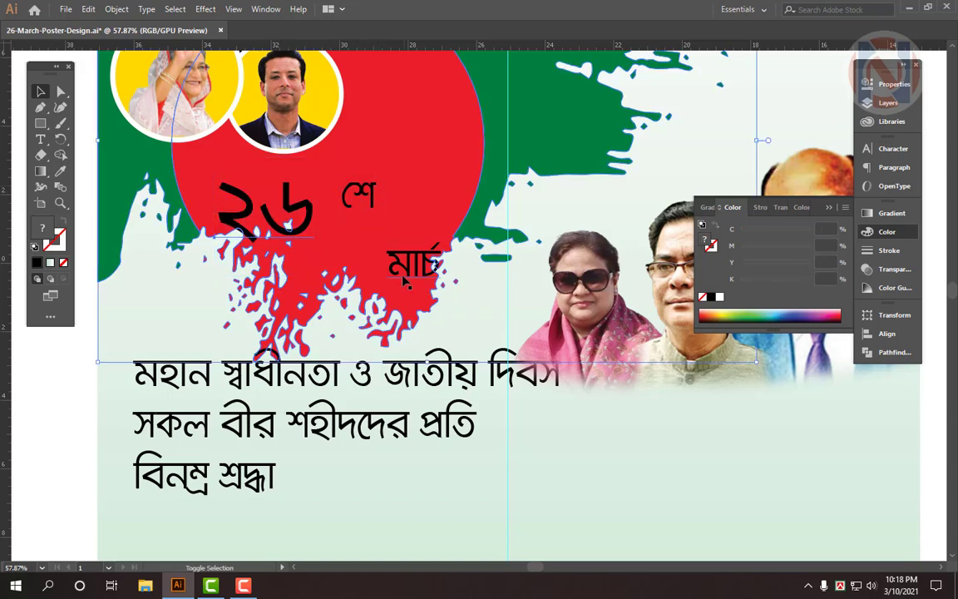
shift+click(371, 208)
shift+click(293, 218)
click(320, 378)
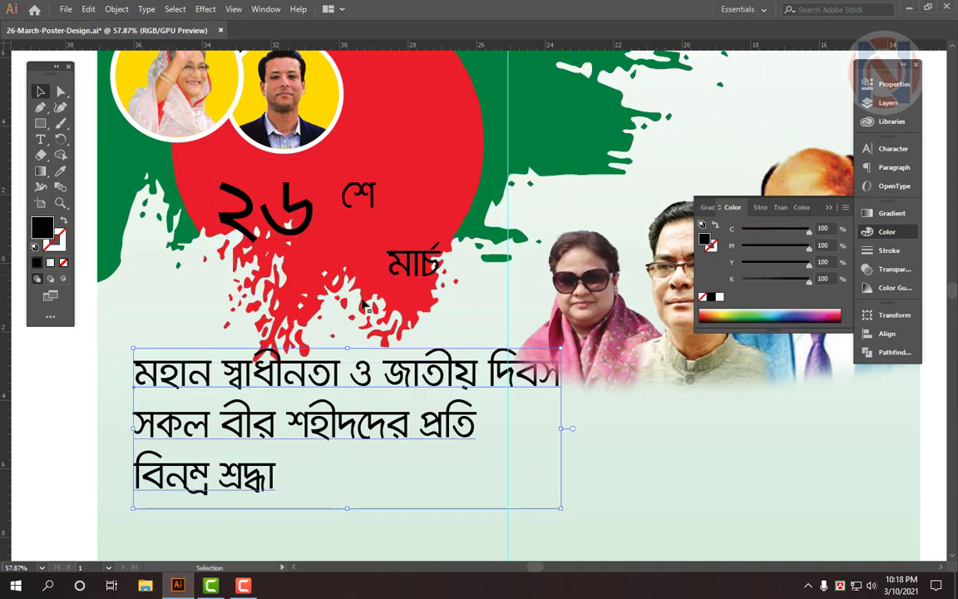
shift+click(393, 268)
shift+click(355, 204)
shift+click(302, 214)
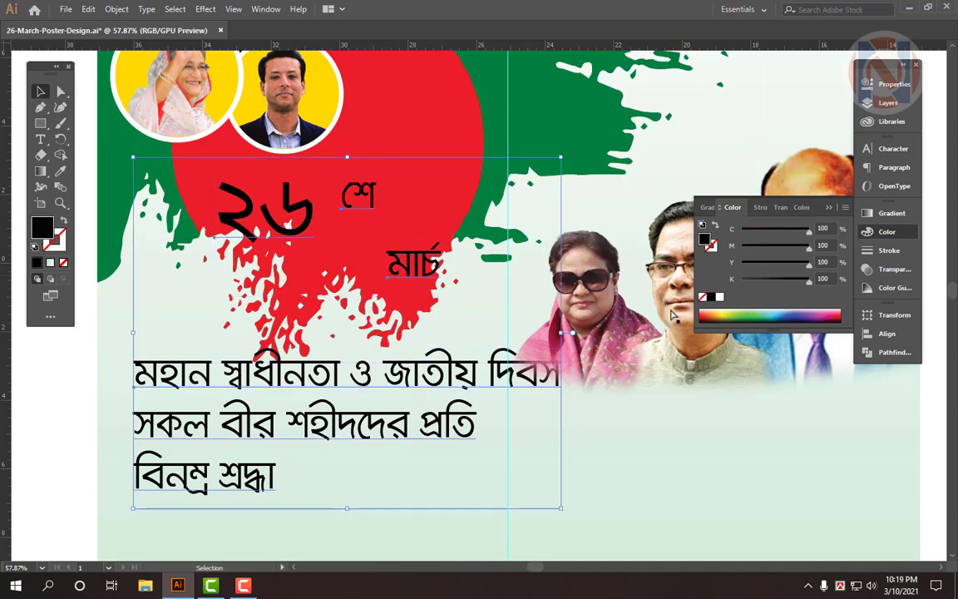
key(ctrl+t)
key(ctrl+t)
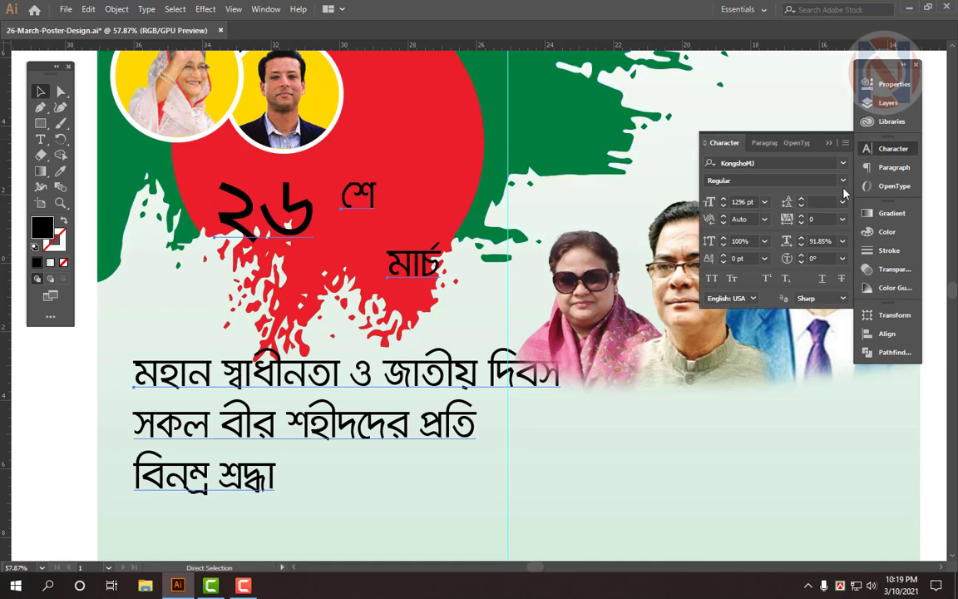
click(842, 182)
click(735, 225)
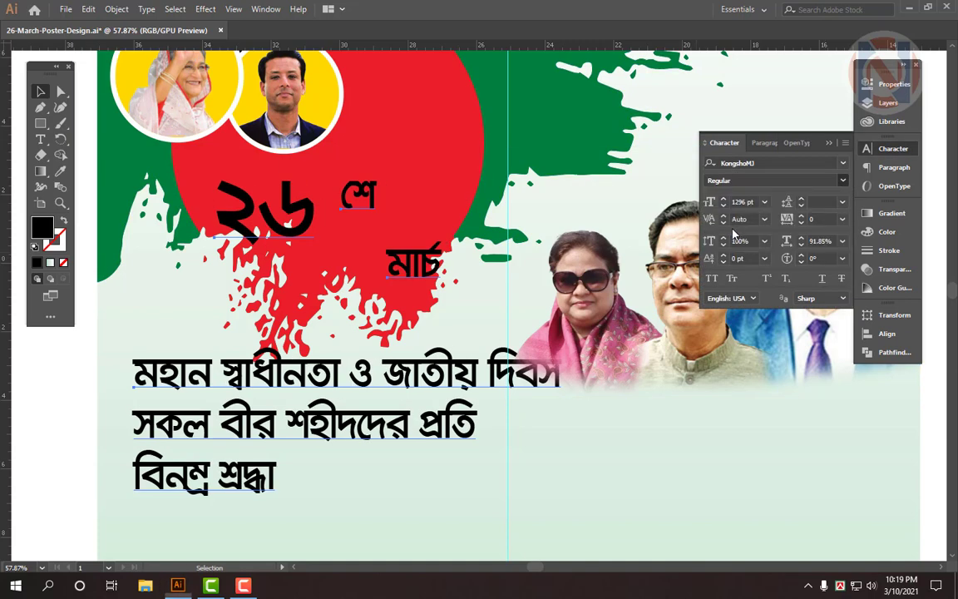
Step: Arrange "২৬" and "শে" side by side on the red circle below the portraits, and fill both with white
click(587, 143)
click(285, 221)
drag(315, 281, 324, 285)
drag(303, 220, 283, 206)
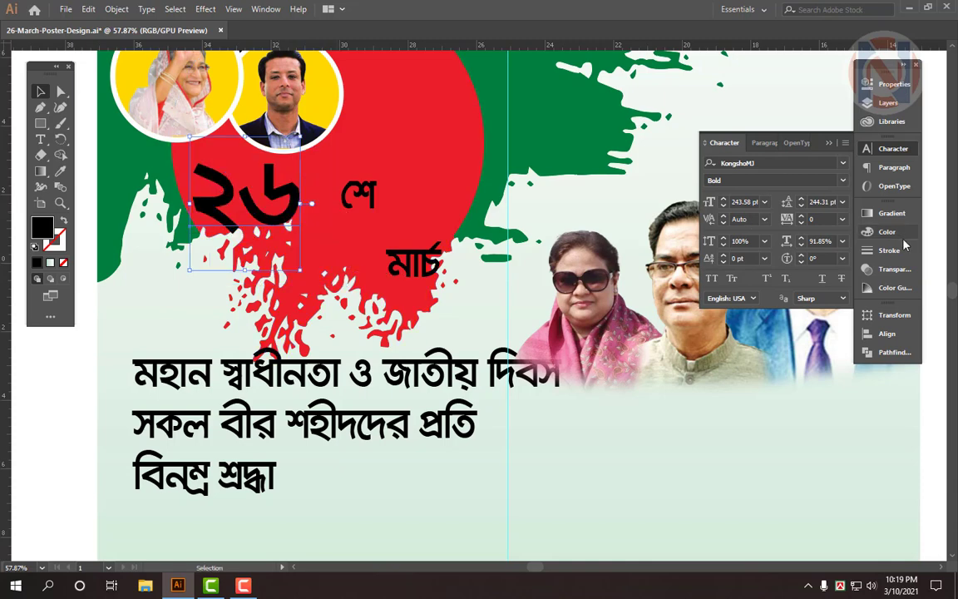
key(F6)
click(720, 296)
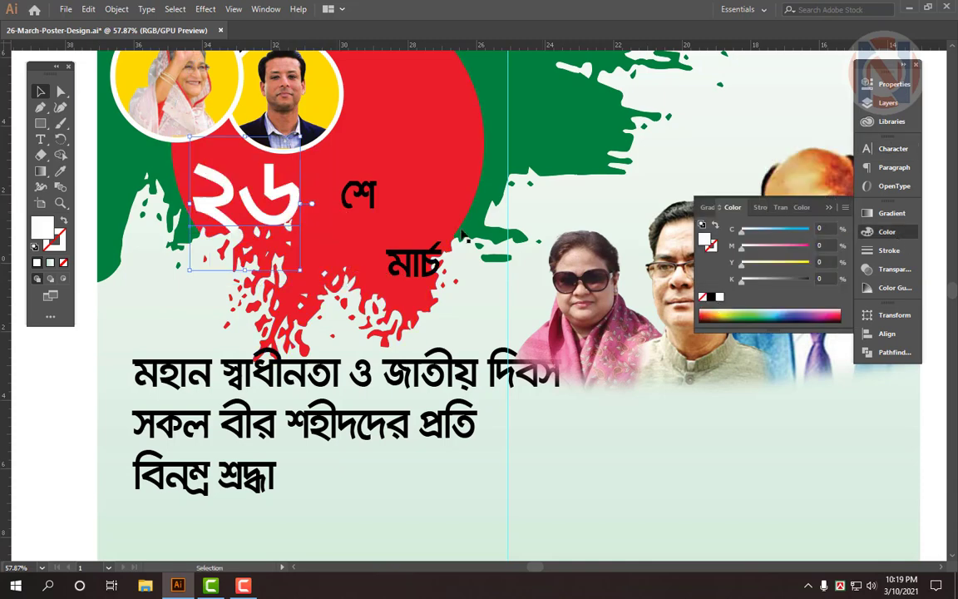
mouse_move(360, 177)
mouse_down()
mouse_move(340, 171)
mouse_move(357, 172)
mouse_up()
click(719, 298)
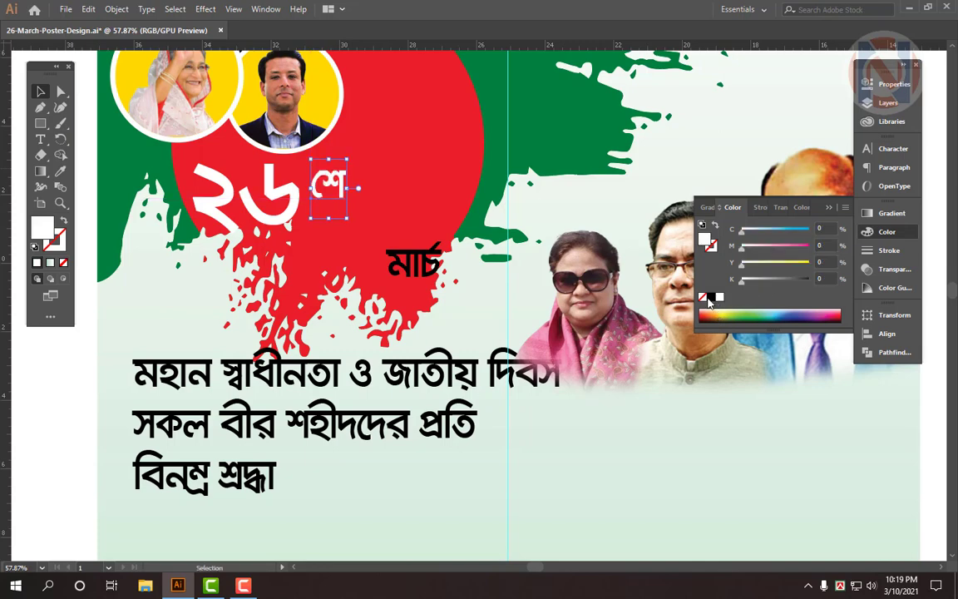
Step: Place "মার্চ" beneath "শে" on the red circle and enlarge it to about 3.2 in wide
drag(420, 263, 346, 232)
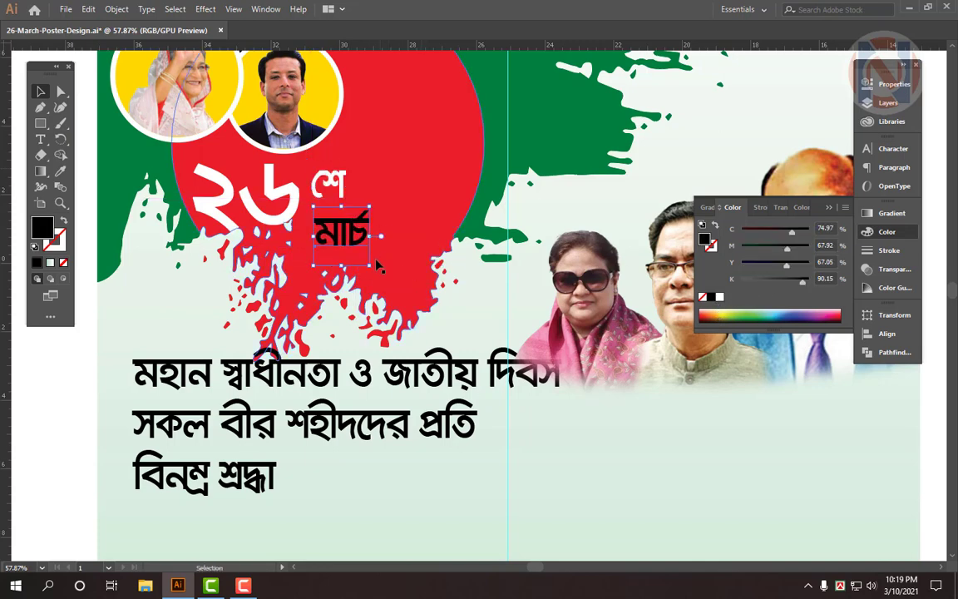
drag(369, 265, 451, 316)
drag(385, 264, 385, 251)
drag(416, 303, 437, 306)
Step: Fill "মার্চ" with pure yellow at C 0, M 0, Y 100, K 0
key(i)
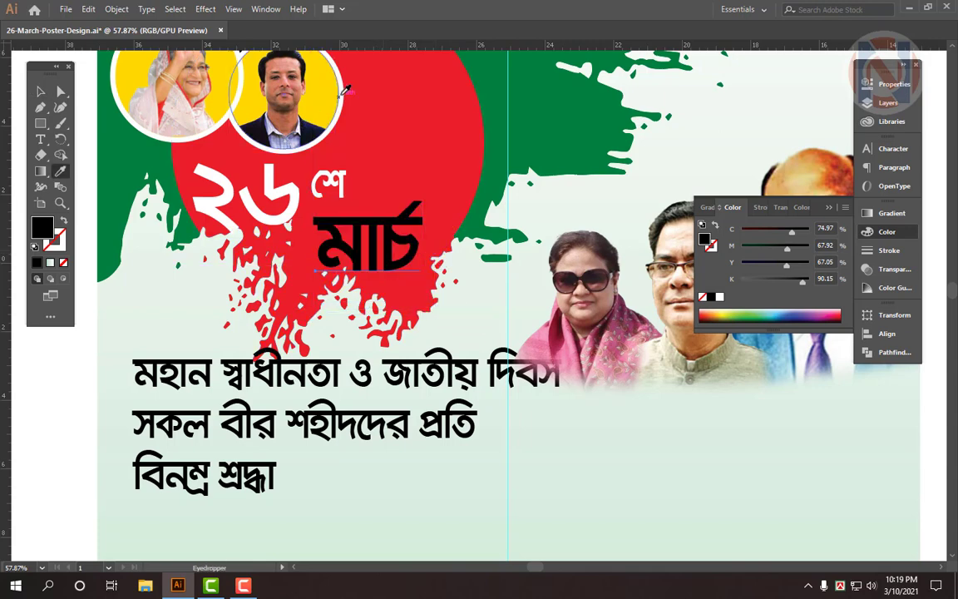
click(343, 114)
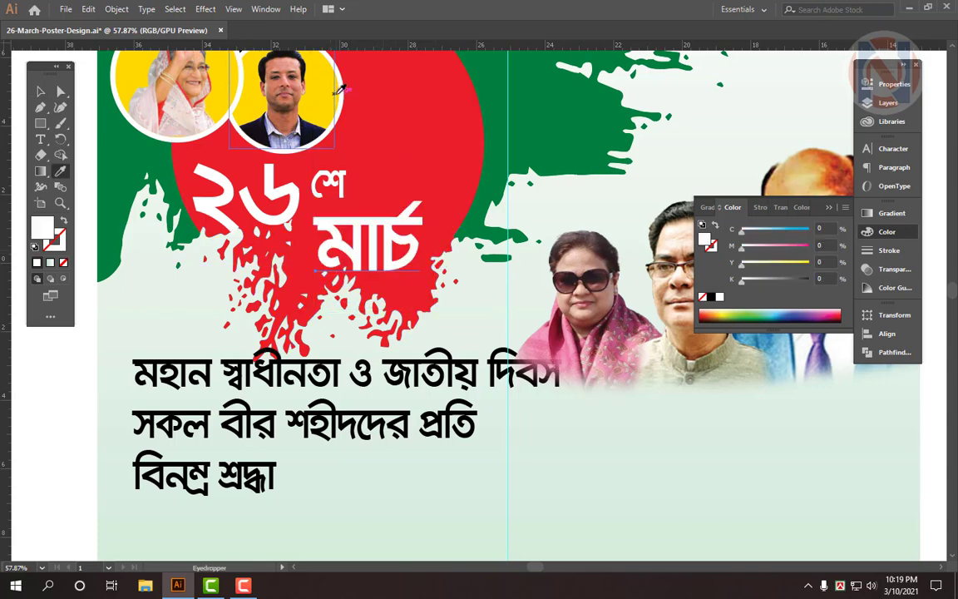
click(335, 100)
key(ctrl+z)
scroll(424, 223, up, 2)
key(v)
drag(786, 268, 816, 265)
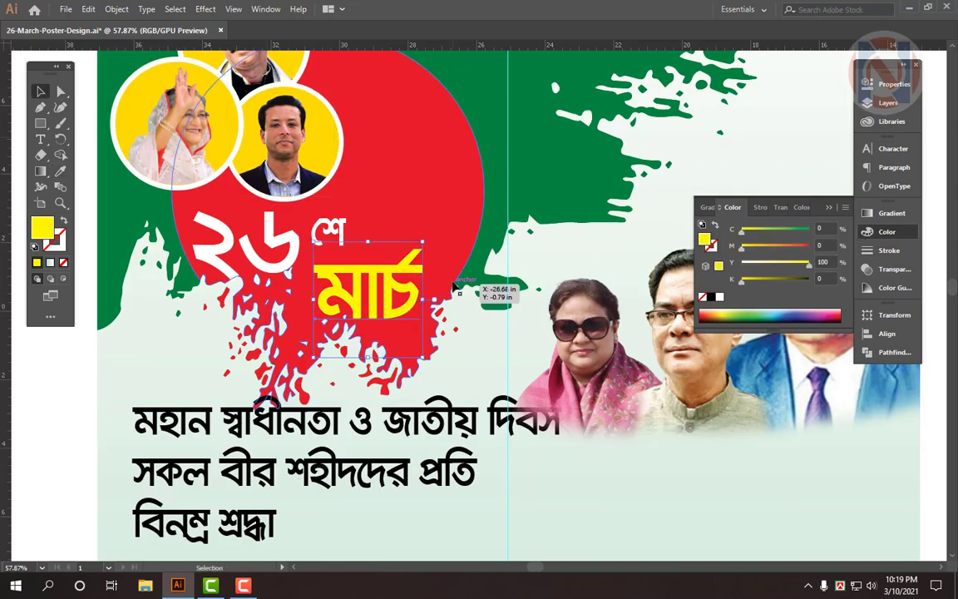
Step: Scale the three-line heading down to about 11.2 in wide, ending at the vertical guide, and cut its last line "বিনম্র শ্রদ্ধা"
drag(355, 222, 342, 249)
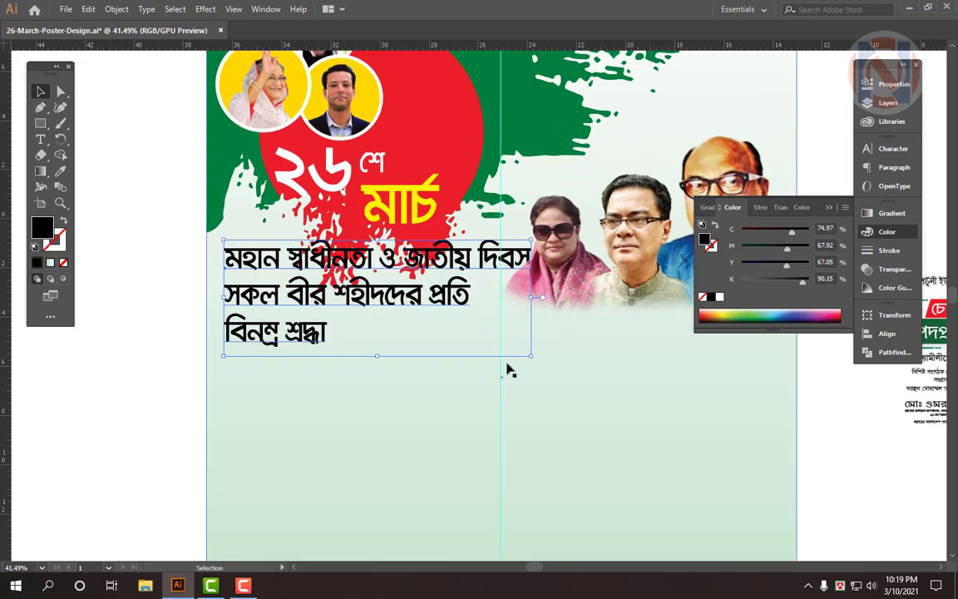
mouse_move(518, 347)
mouse_down()
mouse_move(508, 337)
mouse_move(513, 344)
mouse_up()
key(t)
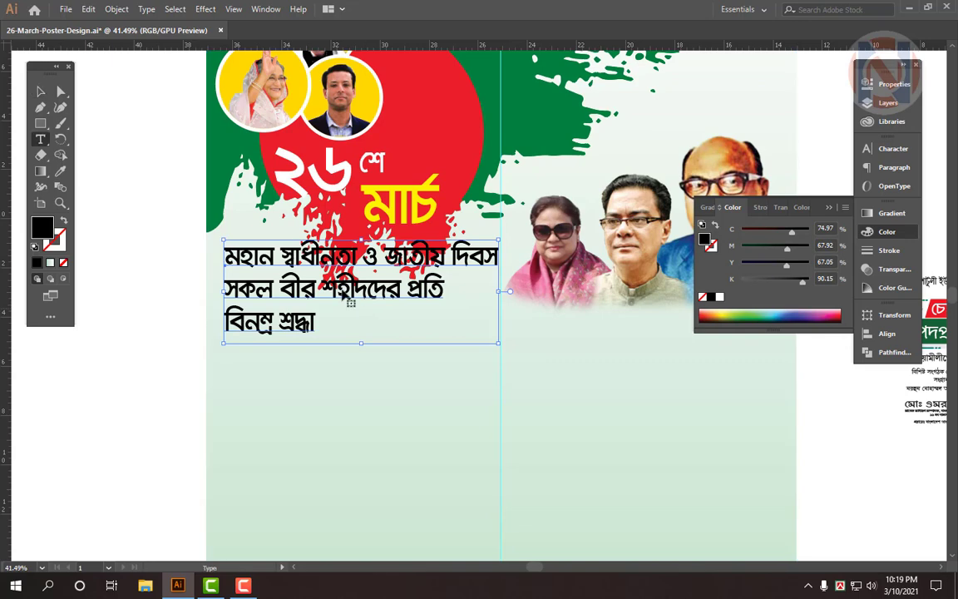
key(ctrl+shift+a)
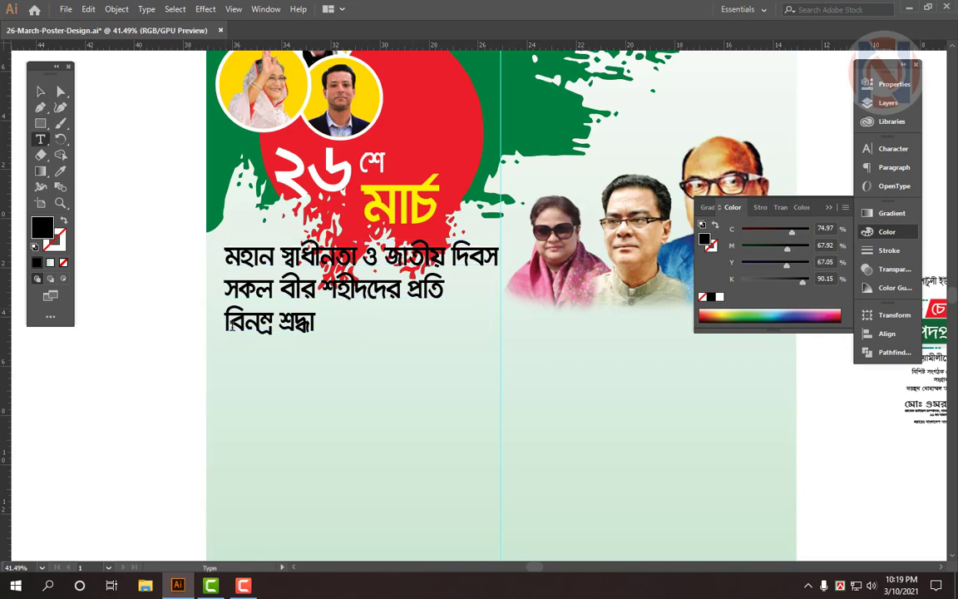
triple_click(248, 325)
key(ctrl+x)
key(BackSpace)
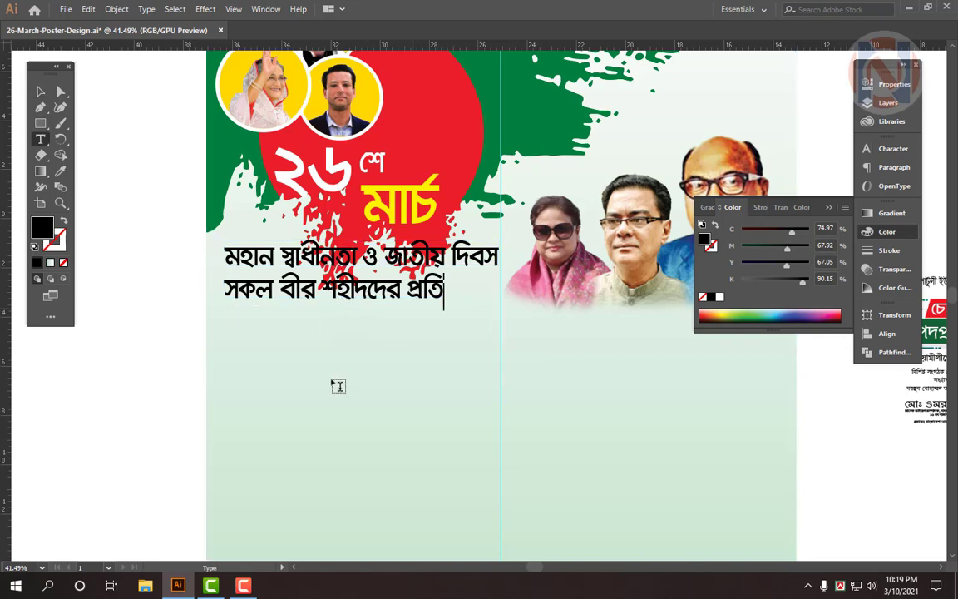
Step: Duplicate the two-line heading below itself and replace the copy's contents with the cut line "বিনম্র শ্রদ্ধা"
key(Escape)
drag(361, 301, 364, 385)
key(t)
click(368, 379)
key(ctrl+a)
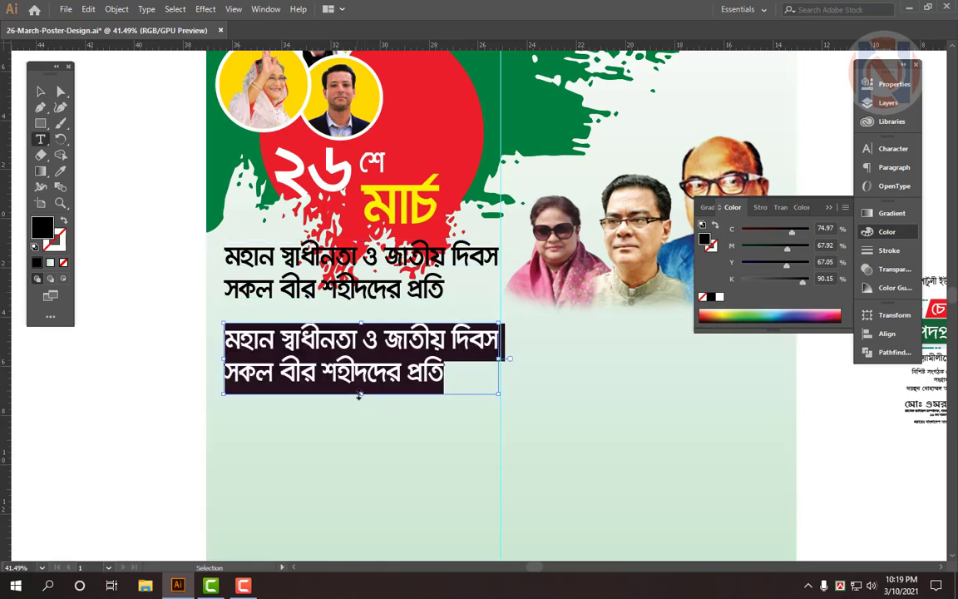
key(ctrl+v)
key(Escape)
Step: Search the fonts for "sho" and try KongshoMJ Bold on the "বিনম্র শ্রদ্ধা" text
key(ctrl+t)
key(ctrl+t)
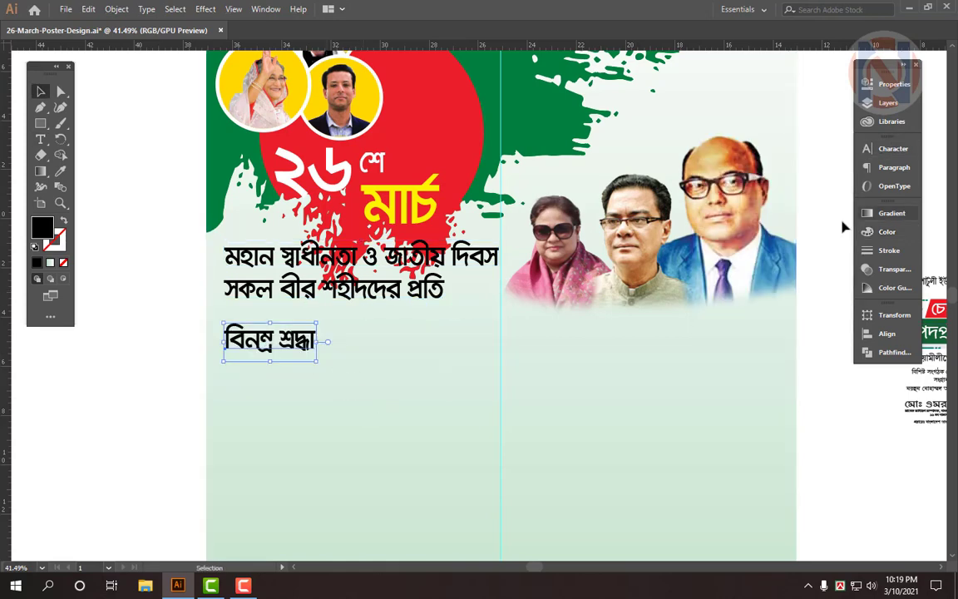
key(ctrl+t)
click(795, 162)
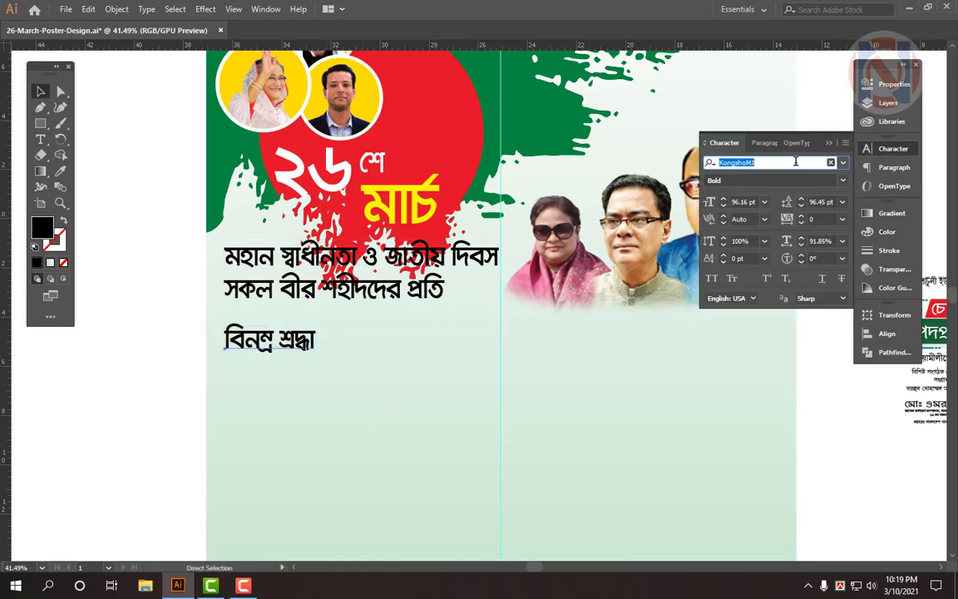
text(sho)
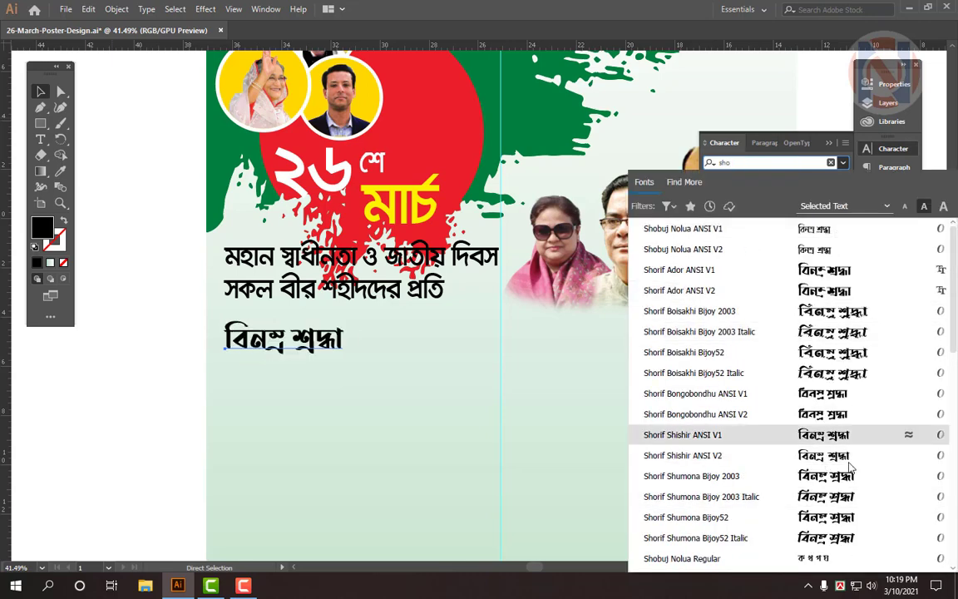
scroll(839, 499, down, 3)
scroll(839, 503, down, 5)
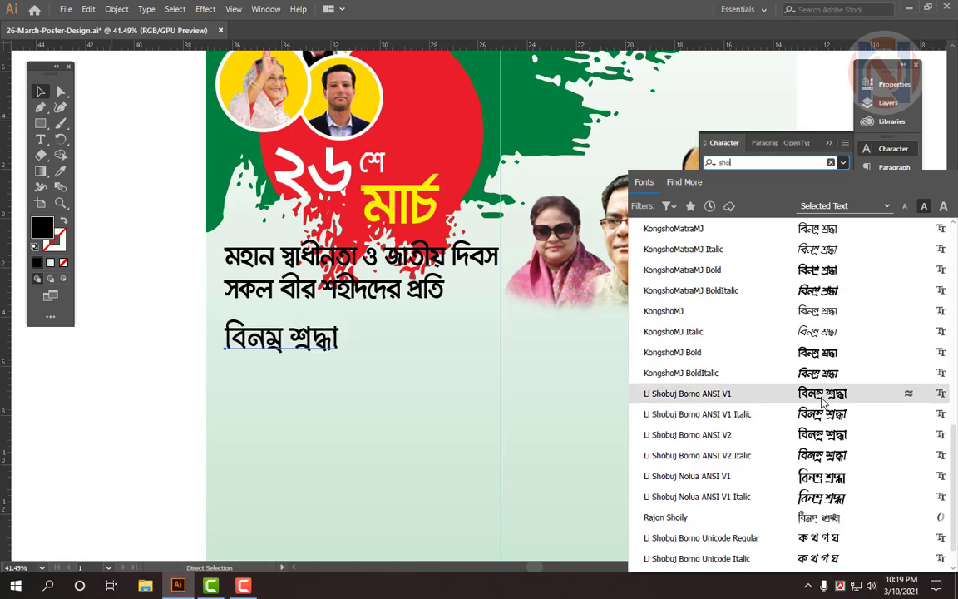
click(823, 352)
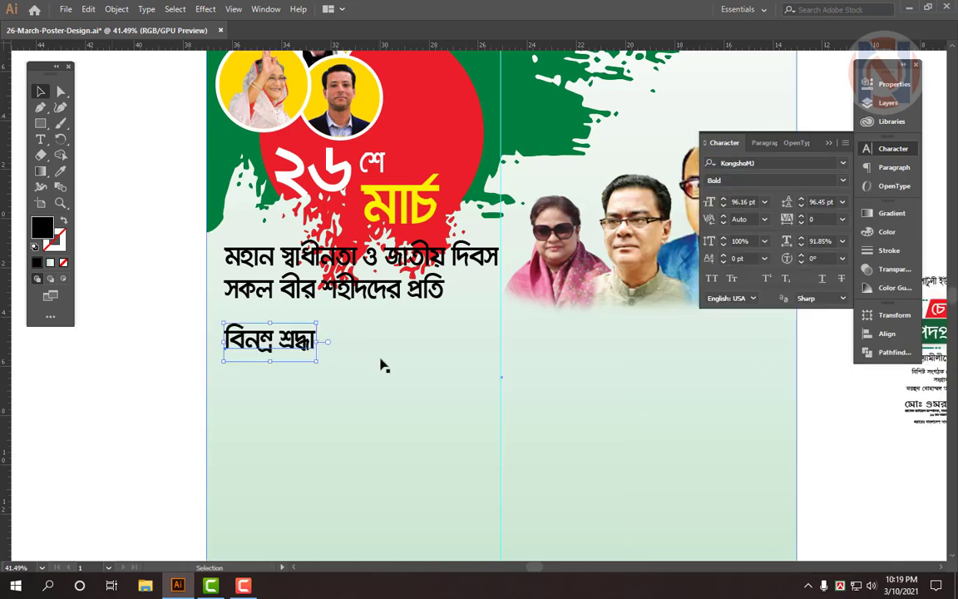
Step: Set the "বিনম্র শ্রদ্ধা" text in the font Li Shobuj Borno ANSI V1
click(824, 161)
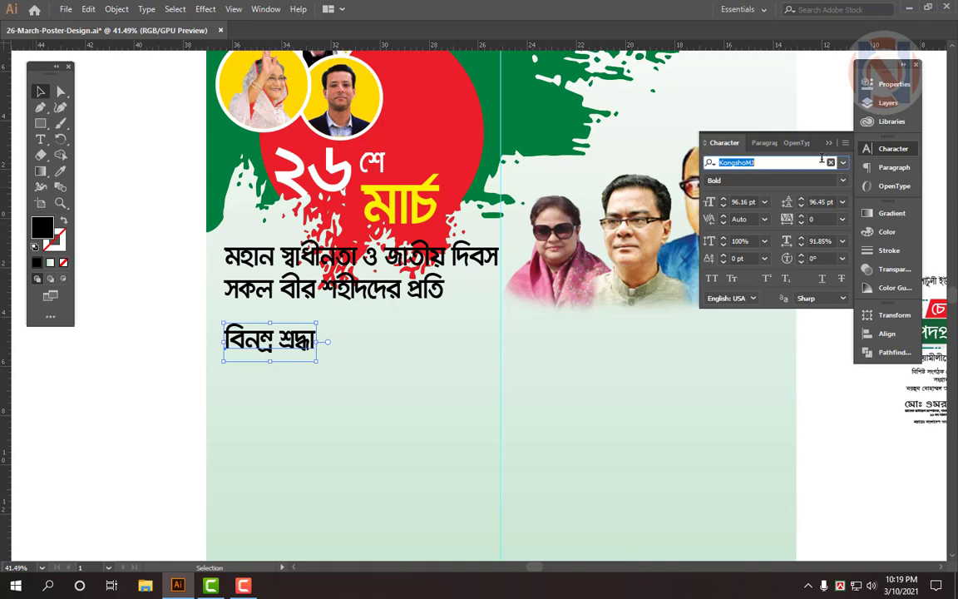
text(sho)
scroll(859, 470, down, 3)
scroll(857, 482, down, 4)
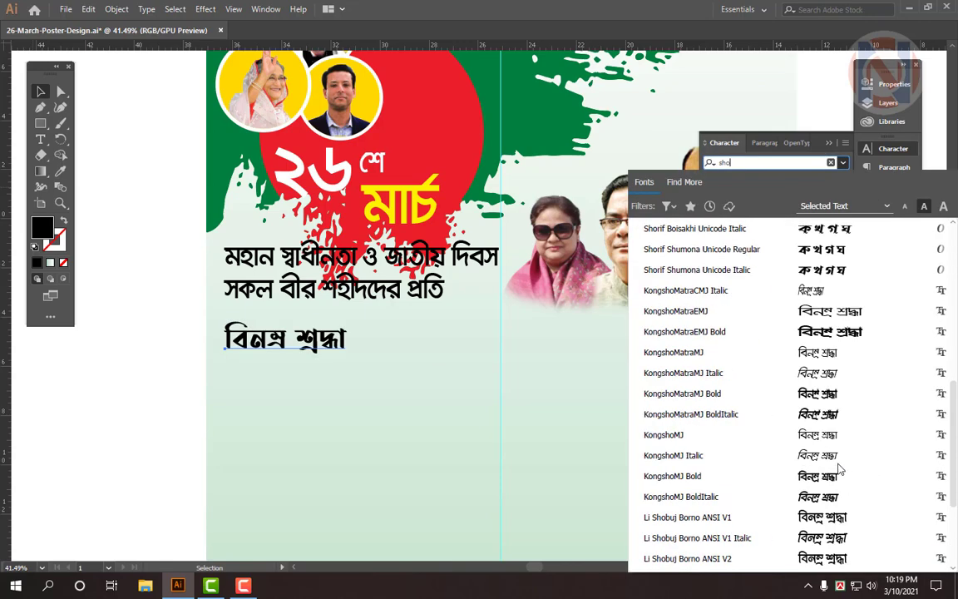
click(830, 517)
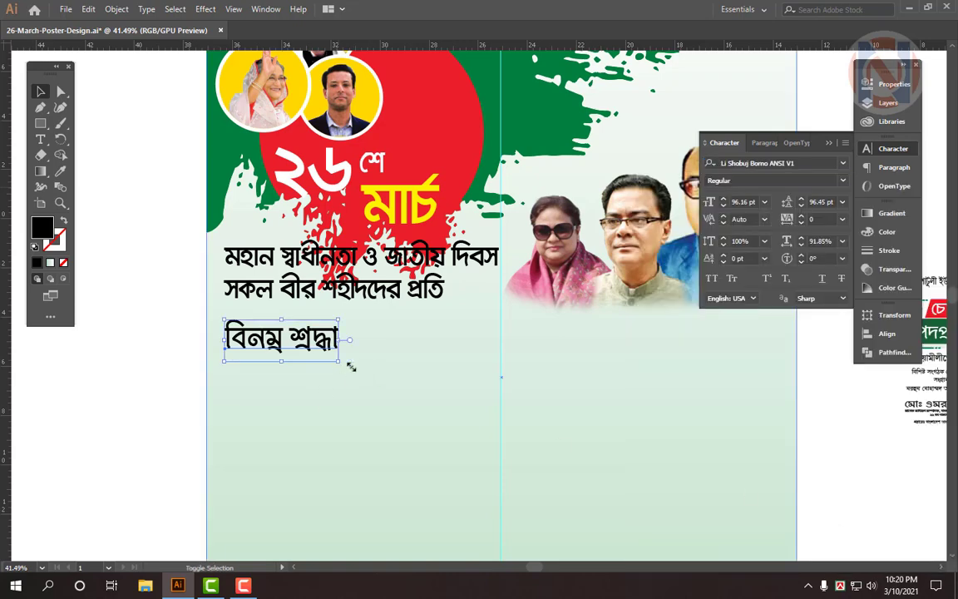
Step: Enlarge "বিনম্র শ্রদ্ধা" to about 11.3 in wide, move it up under the heading, and fill it with the red circle's color
drag(351, 367, 502, 438)
drag(451, 369, 451, 353)
key(i)
click(443, 88)
key(v)
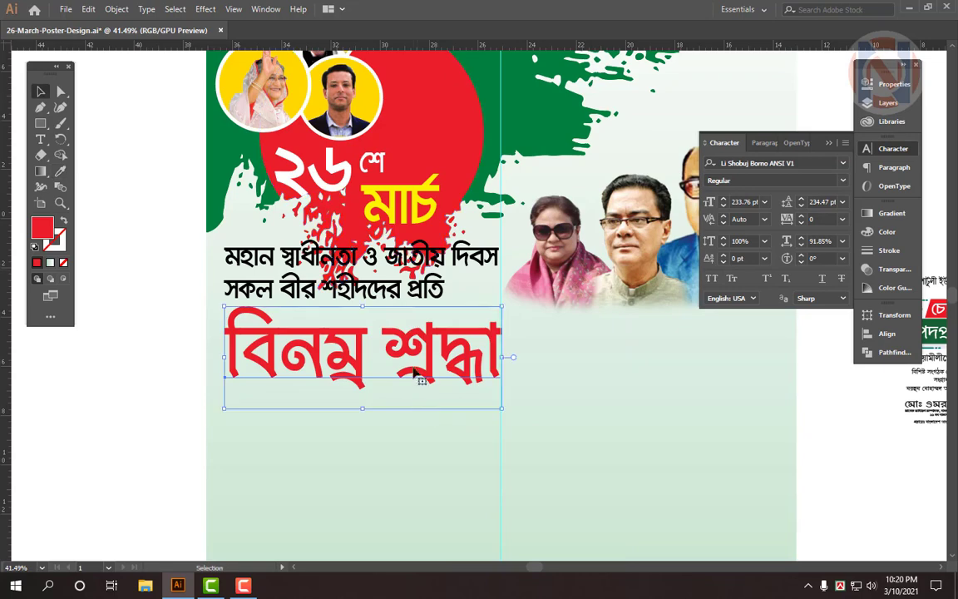
click(378, 339)
Step: Fill the two-line heading with blue at C 100, M 80, Y 0, K 0
scroll(379, 339, up, 2)
click(363, 249)
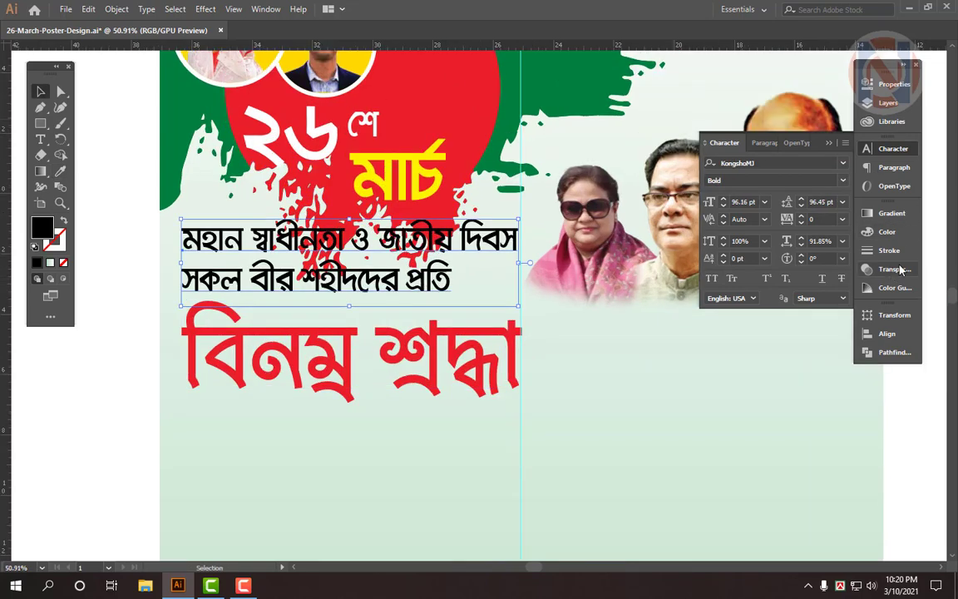
click(886, 231)
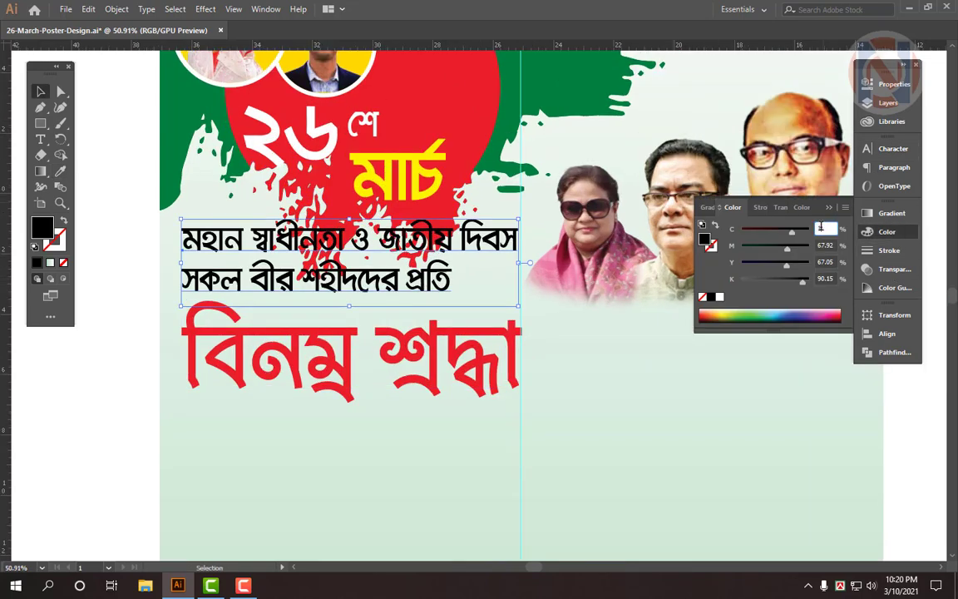
text(00)
key(Tab)
text(80)
key(Tab)
text(0)
key(Tab)
text(0)
key(Return)
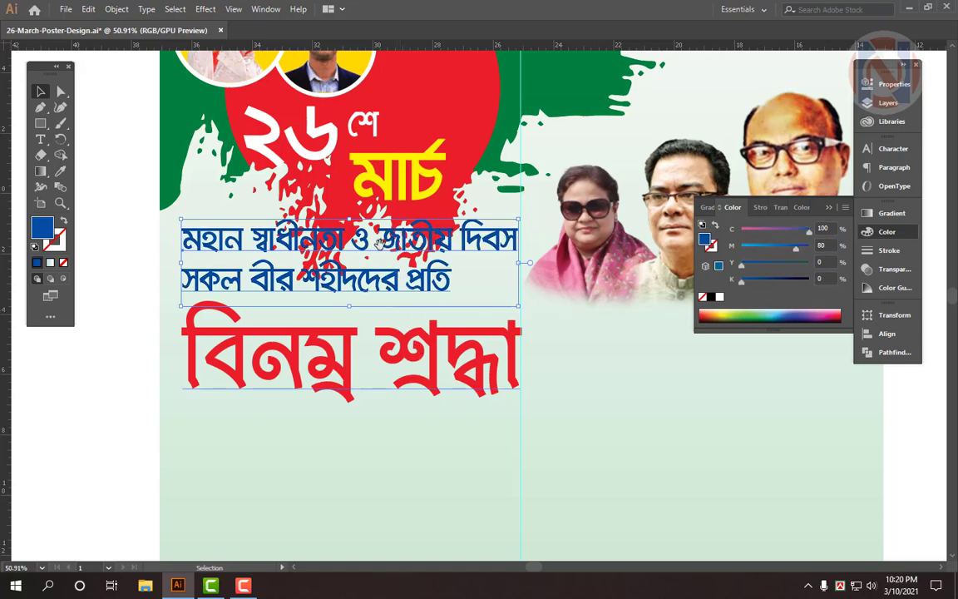
Step: Apply a black Multiply drop shadow to the two-line heading with 75% opacity, 0.1 in X and Y offsets, and 0.07 in blur
scroll(378, 243, up, 3)
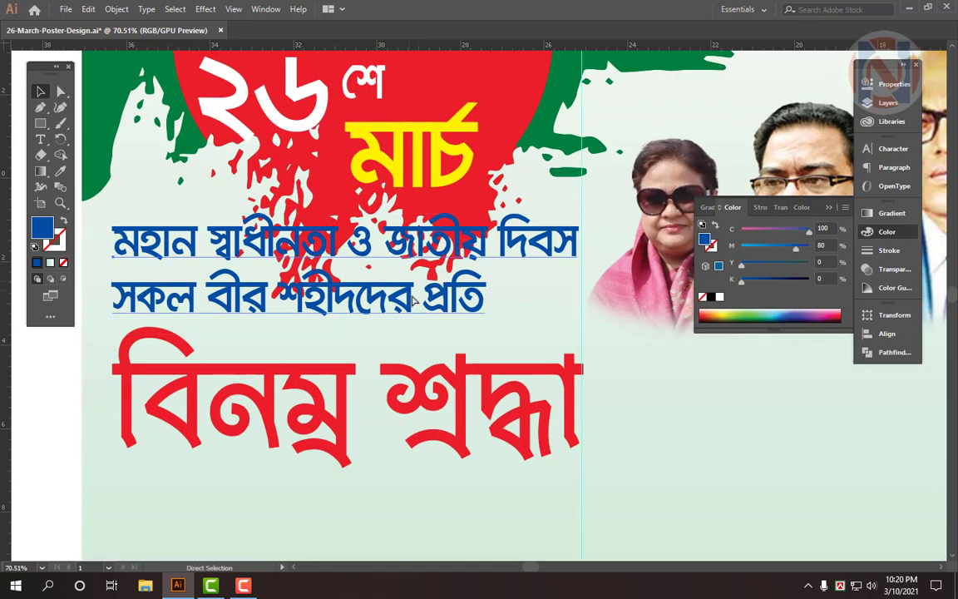
click(414, 301)
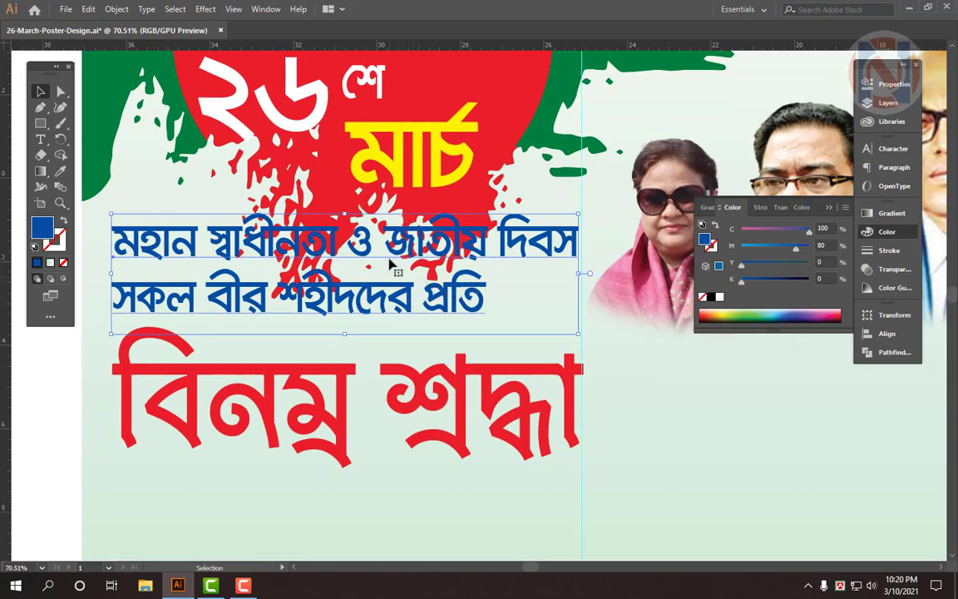
key(a)
key(v)
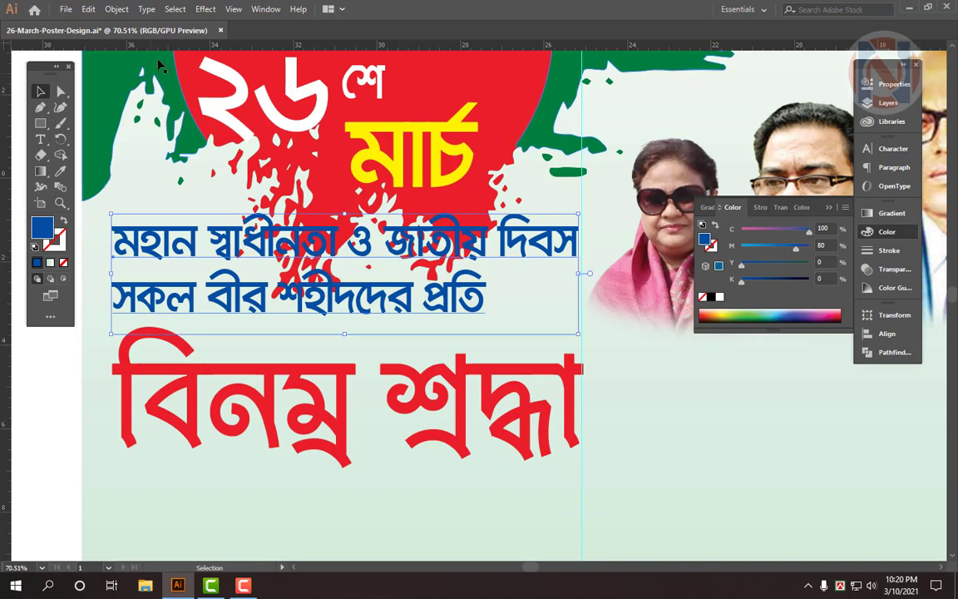
click(203, 10)
mouse_move(314, 160)
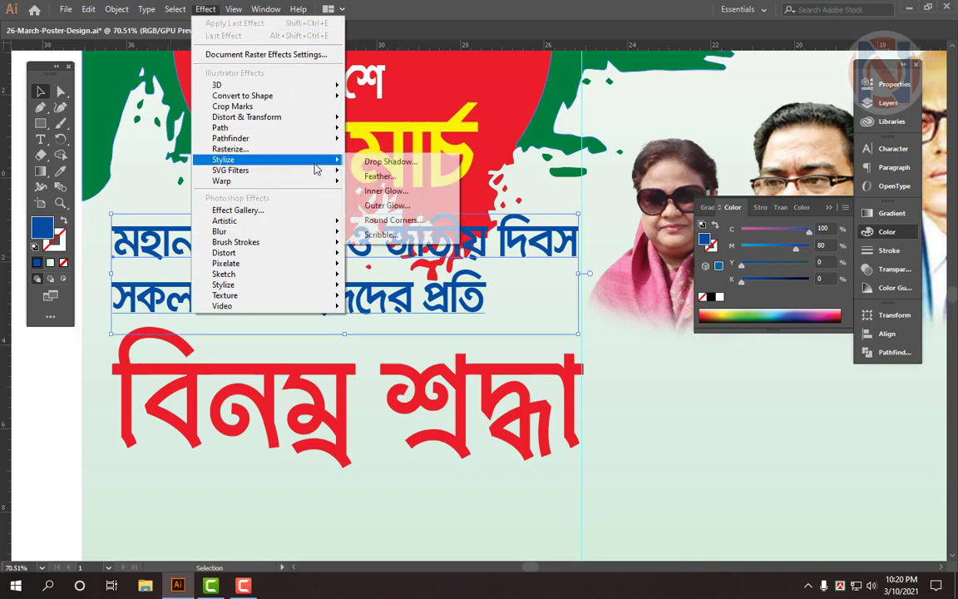
click(385, 165)
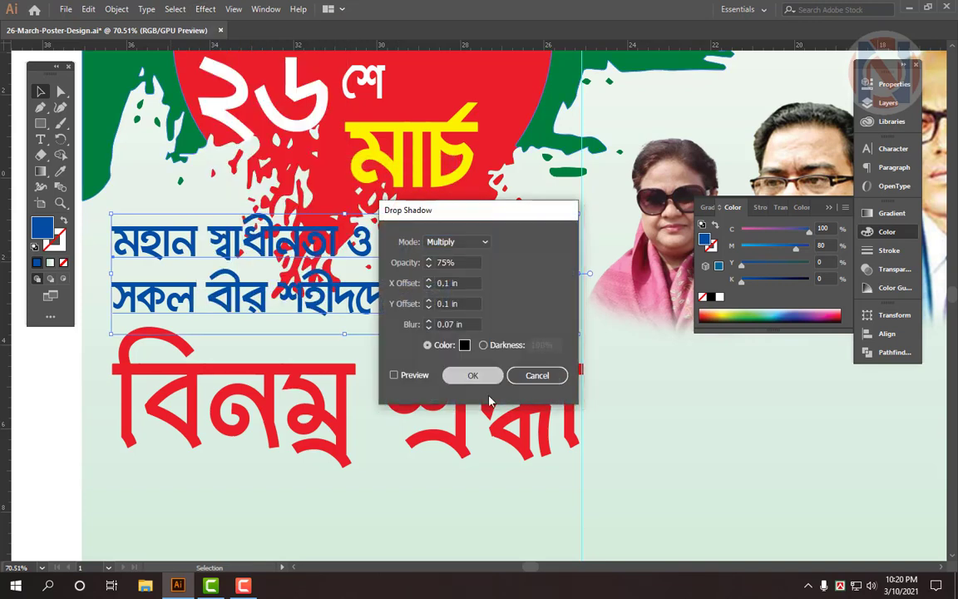
click(436, 361)
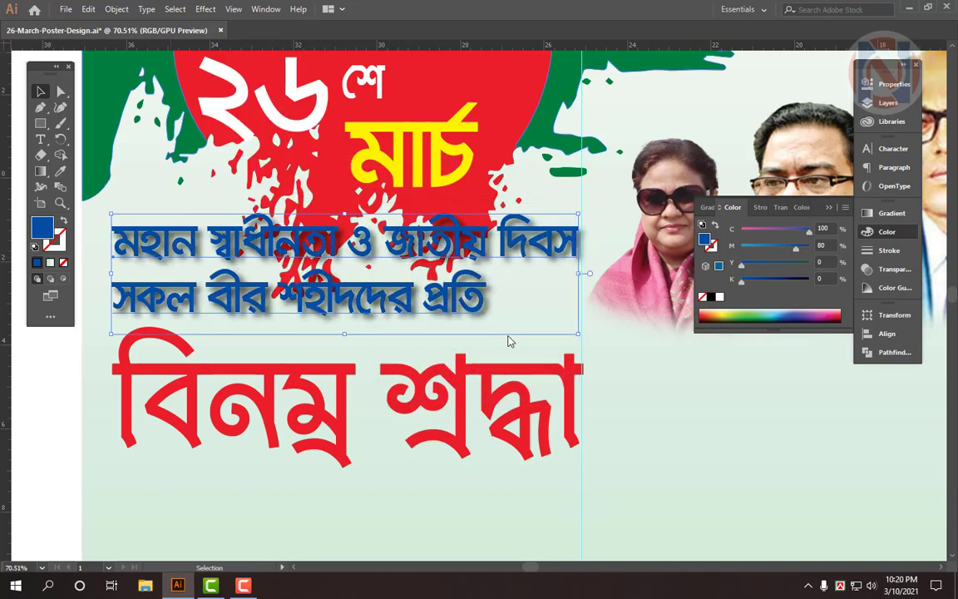
click(117, 9)
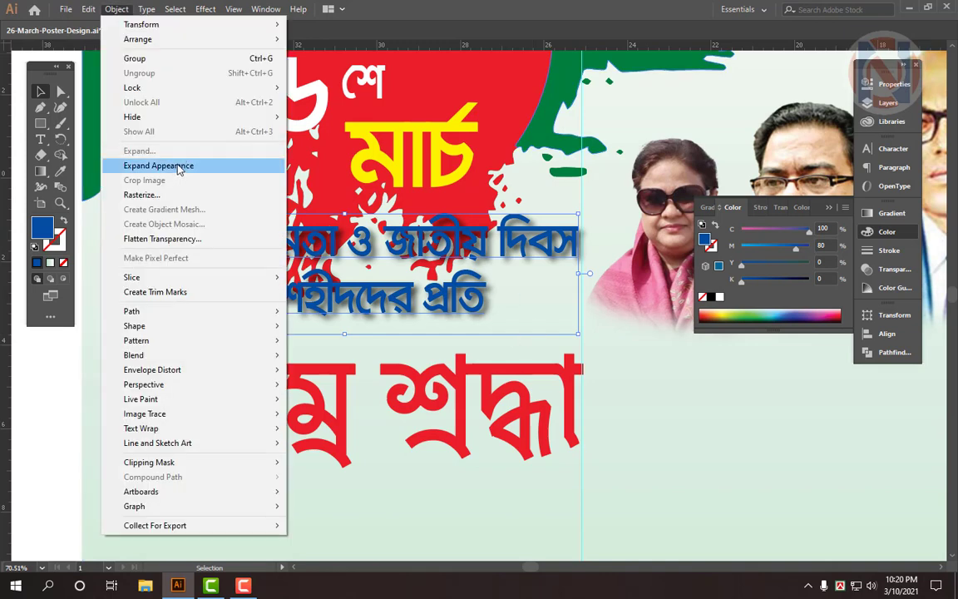
click(158, 166)
key(a)
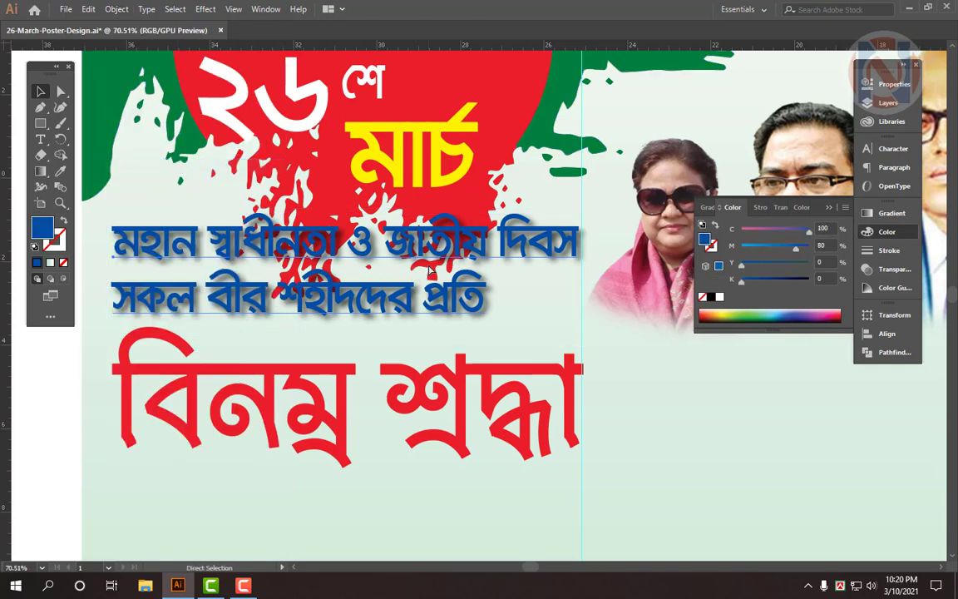
Step: Give the two-line heading a 5 pt stroke with round joins
click(887, 251)
click(771, 227)
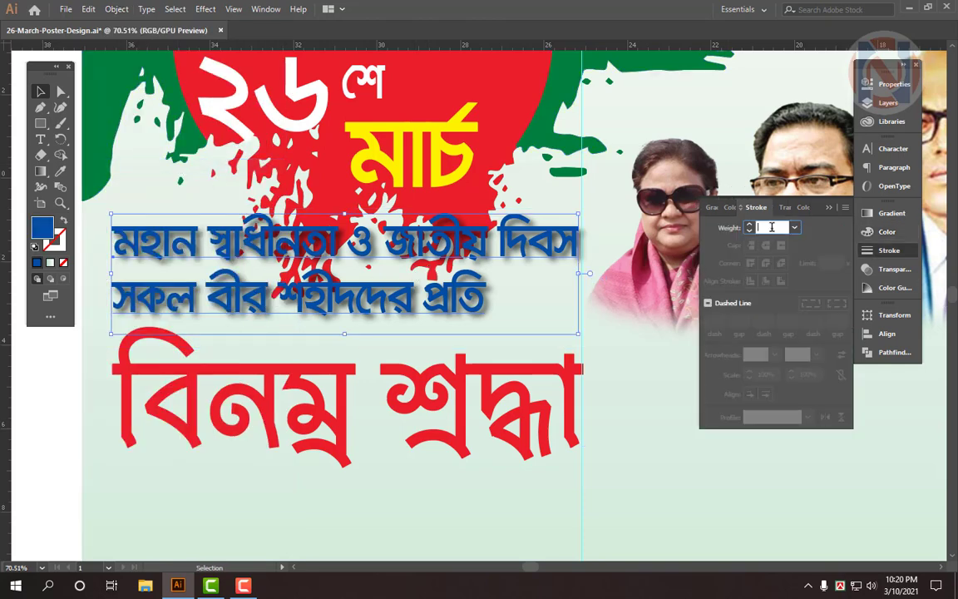
text(10)
key(Return)
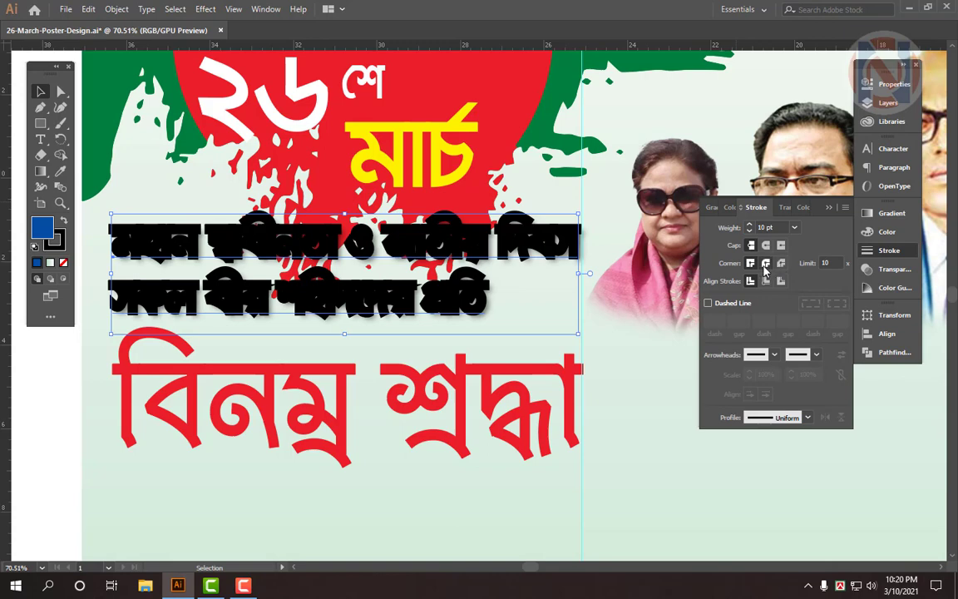
click(765, 264)
drag(777, 228, 654, 256)
text(5)
key(Return)
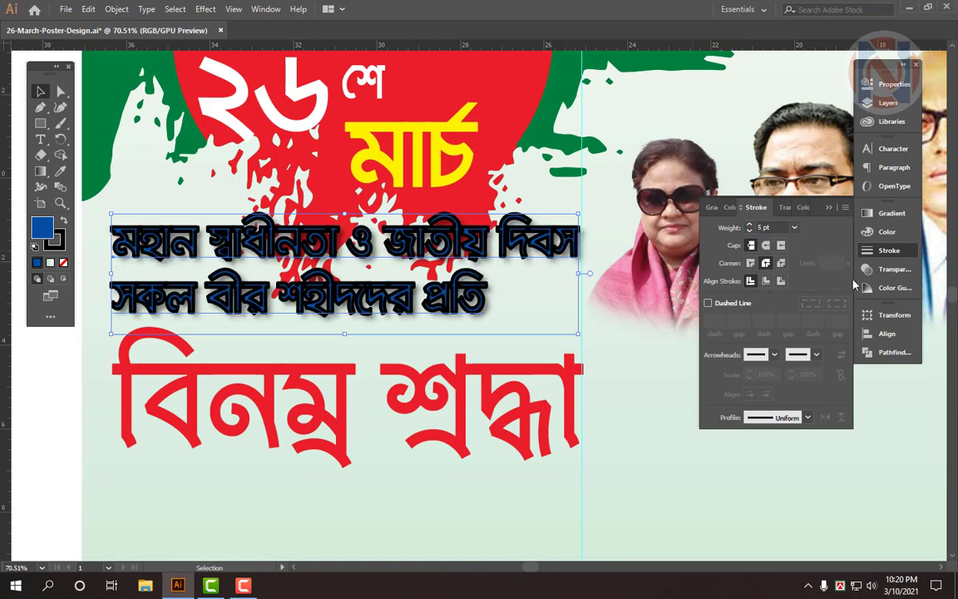
Step: Color the two-line heading's 5 pt outline white and keep an unstroked blue copy of the text in front
click(888, 234)
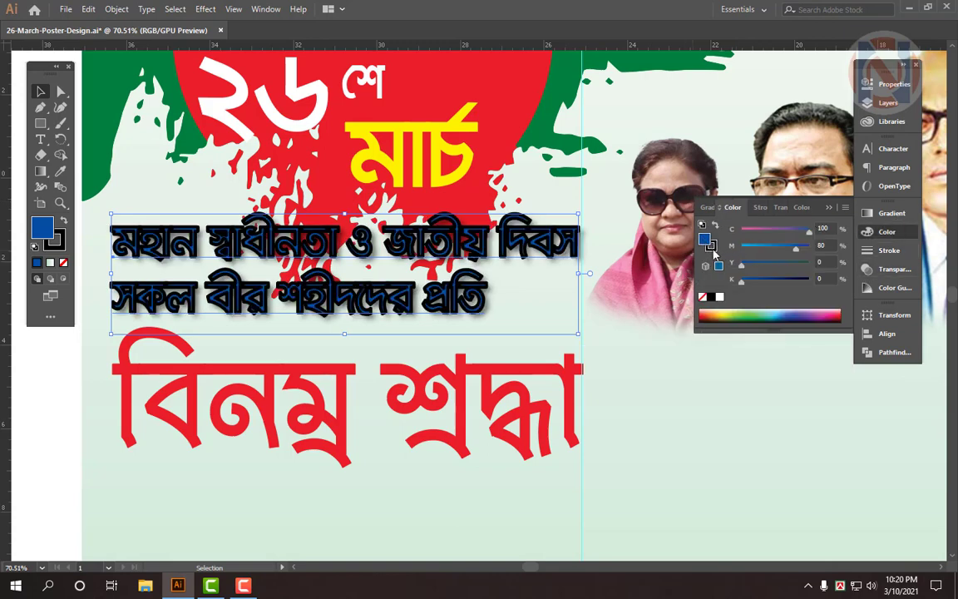
click(719, 297)
key(slash)
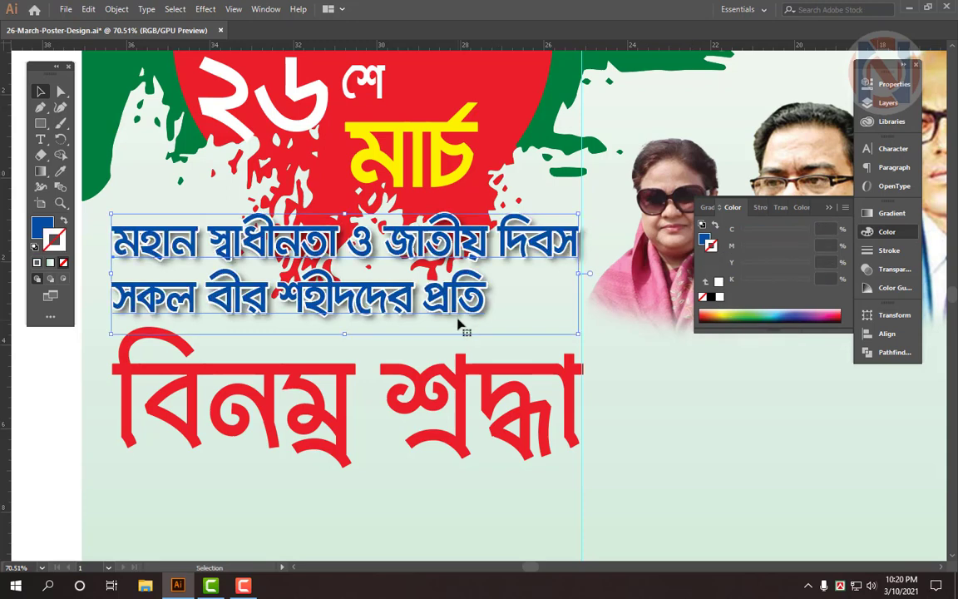
Step: Apply a drop shadow to "বিনম্র শ্রদ্ধা" and expand its appearance to separate the shadow from the text
scroll(458, 319, down, 2)
click(453, 374)
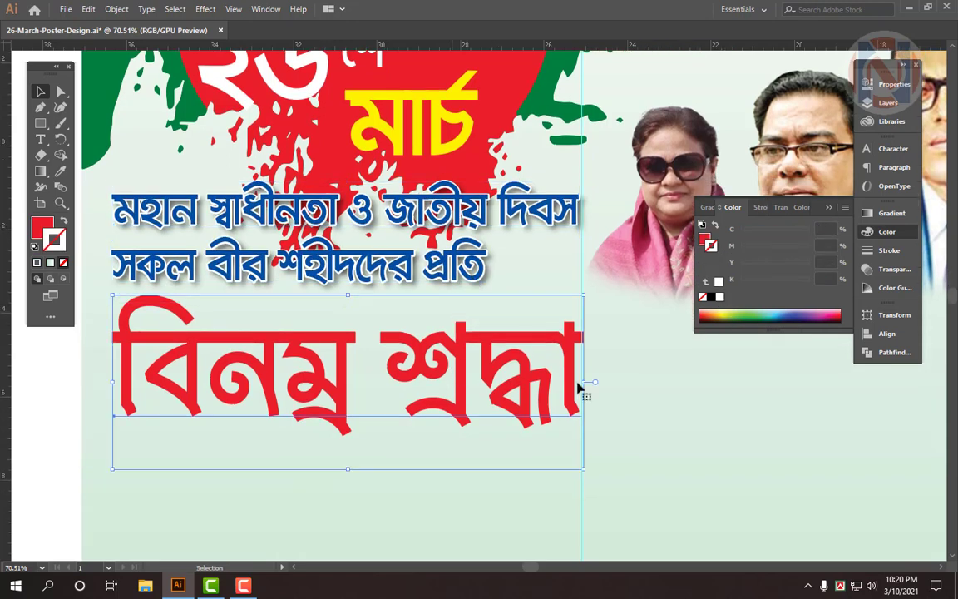
key(a)
click(382, 380)
click(205, 10)
mouse_move(237, 160)
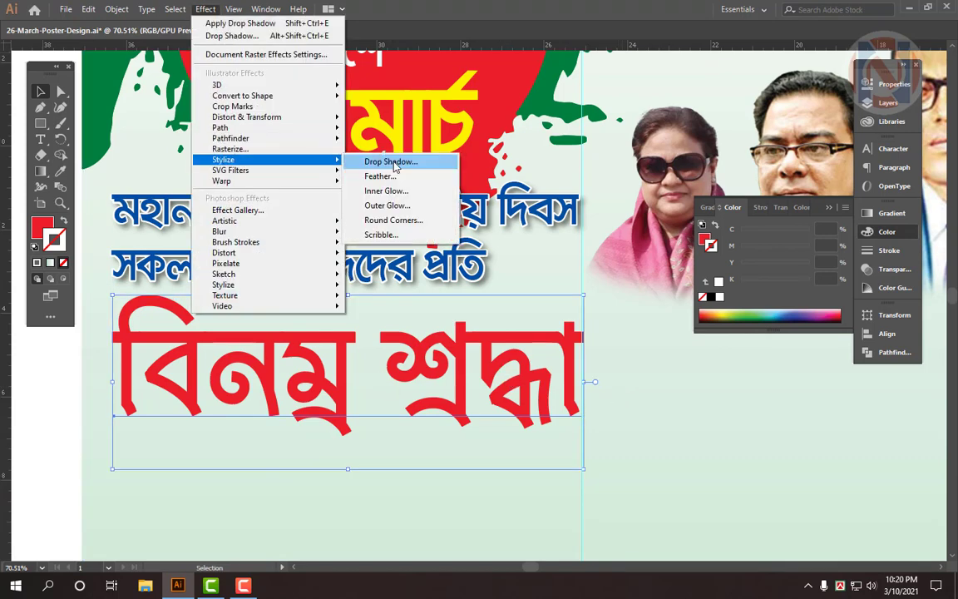
click(387, 161)
click(478, 374)
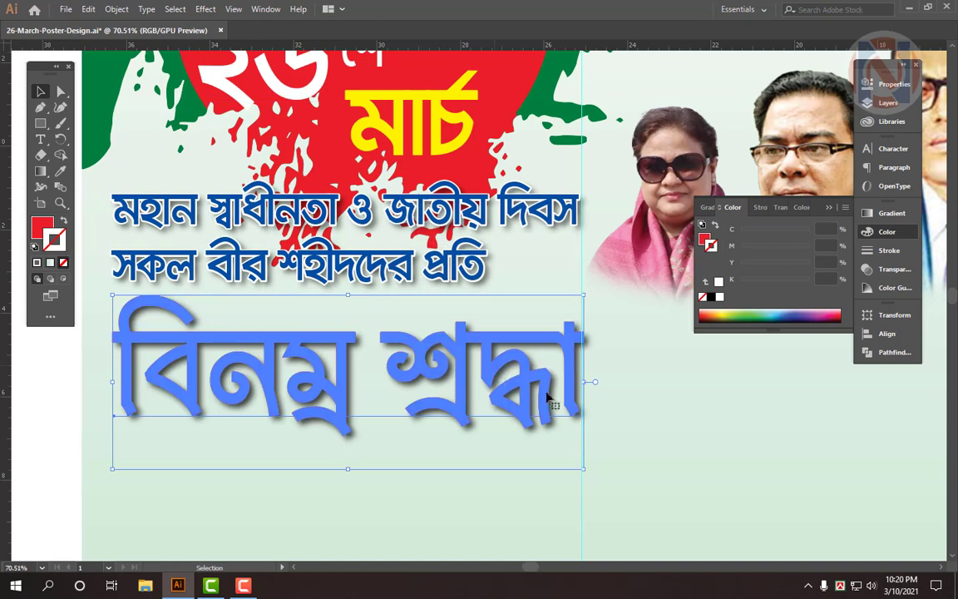
click(116, 9)
click(193, 165)
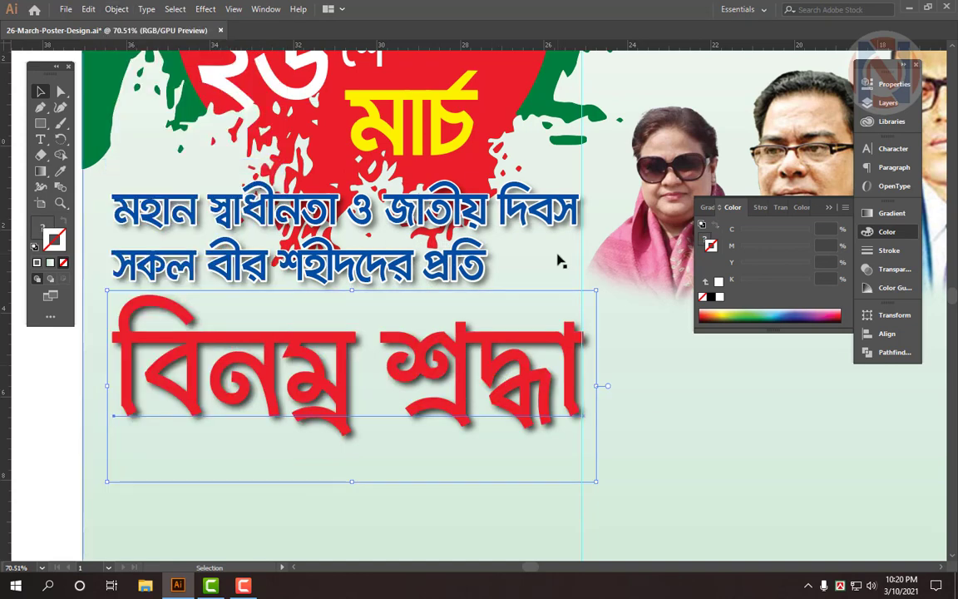
click(515, 416)
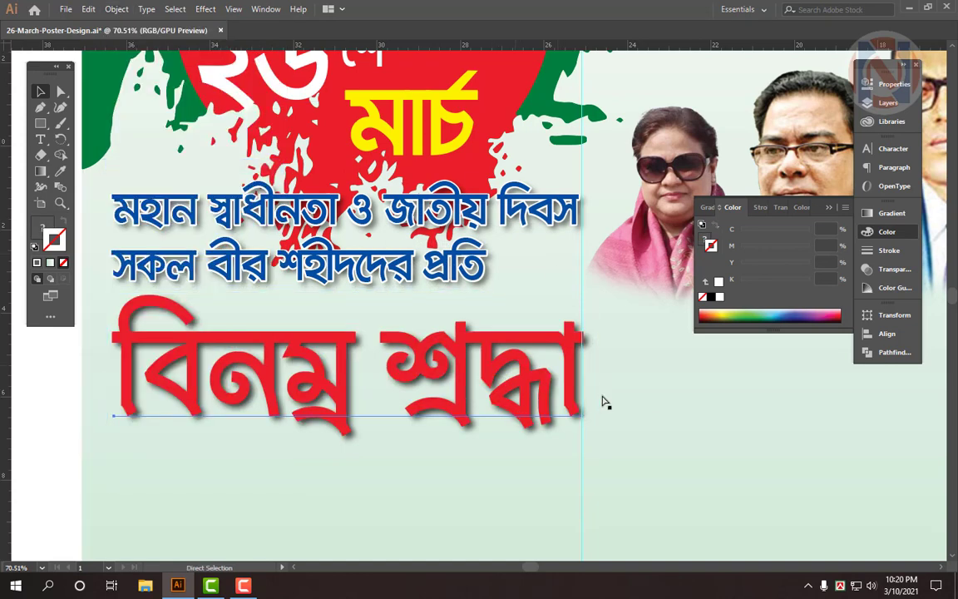
Step: Give the red "বিনম্র শ্রদ্ধা" text a white 10 pt stroke
click(759, 207)
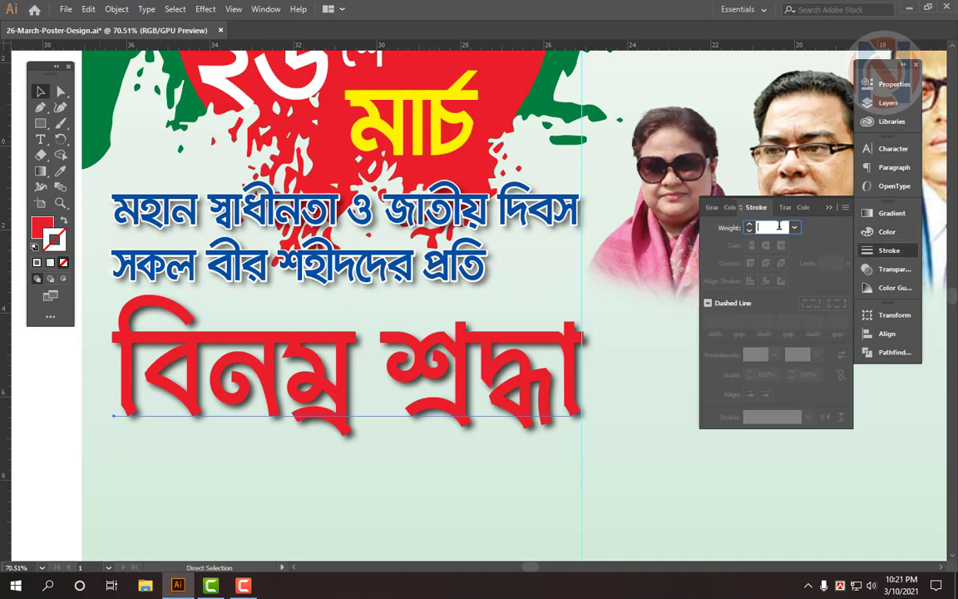
text(10)
key(Return)
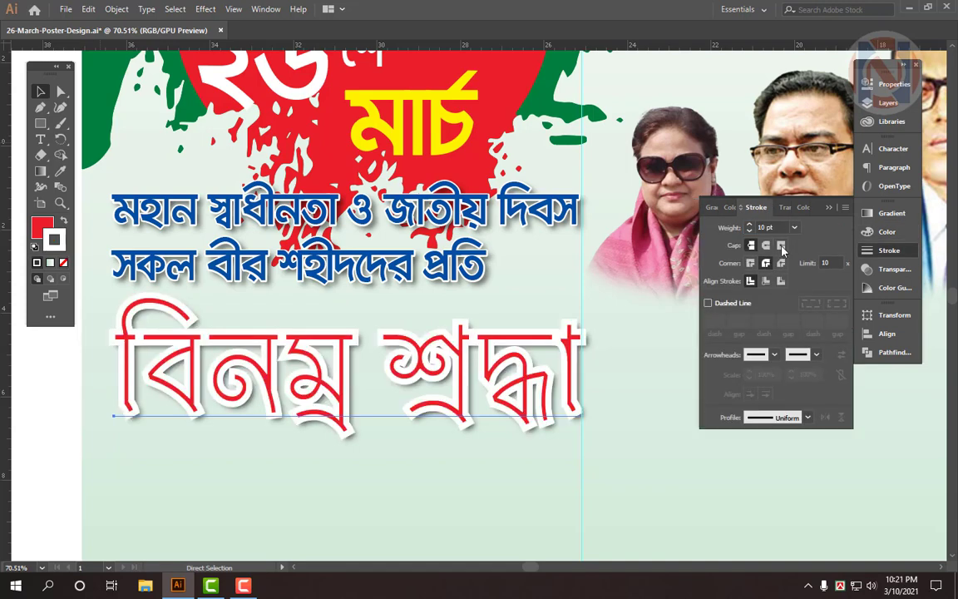
Step: Try an 8 pt white stroke on "বিনম্র শ্রদ্ধা" with an unstroked copy pasted in front
text(5)
key(Return)
key(ctrl+f)
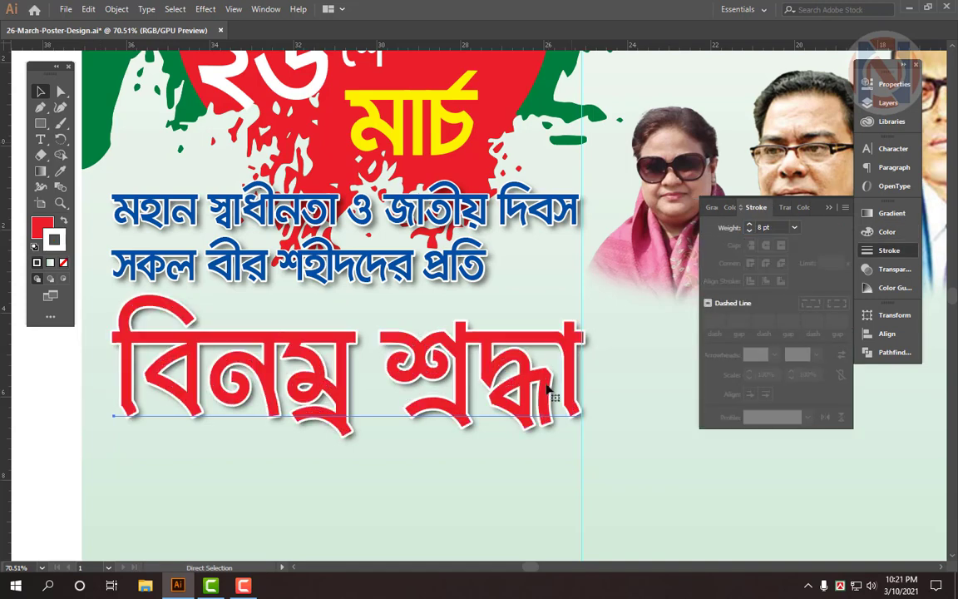
key(v)
key(ctrl+z)
Step: Set the white stroke of "বিনম্র শ্রদ্ধা" to 10 pt and paste the unstroked red text in front of it
drag(774, 228, 712, 248)
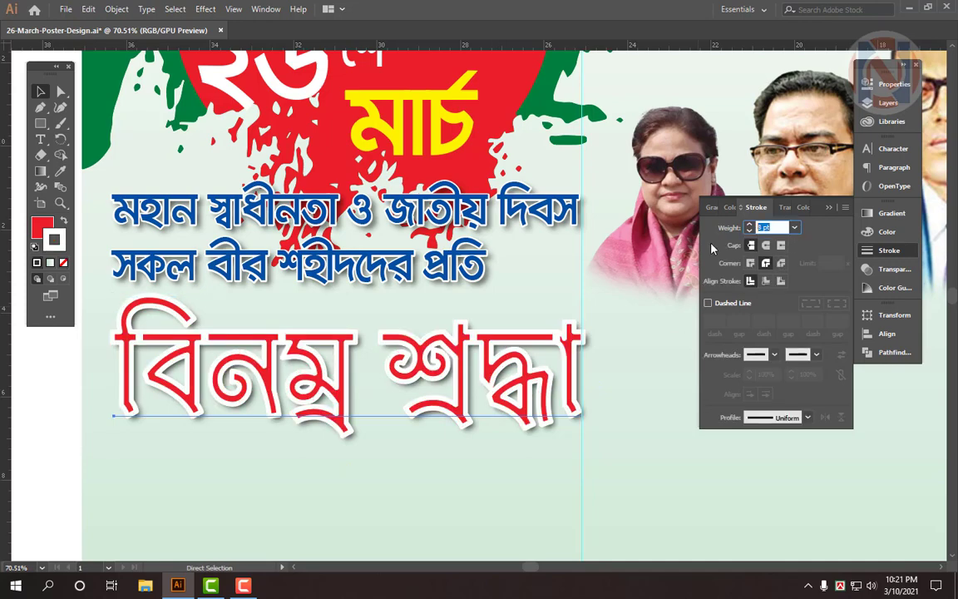
text(10)
key(Return)
key(ctrl+f)
Step: Move the birdcage and branches artwork into the poster's upper-right corner under the banner and enlarge it to about 7 in wide
scroll(535, 382, down, 10)
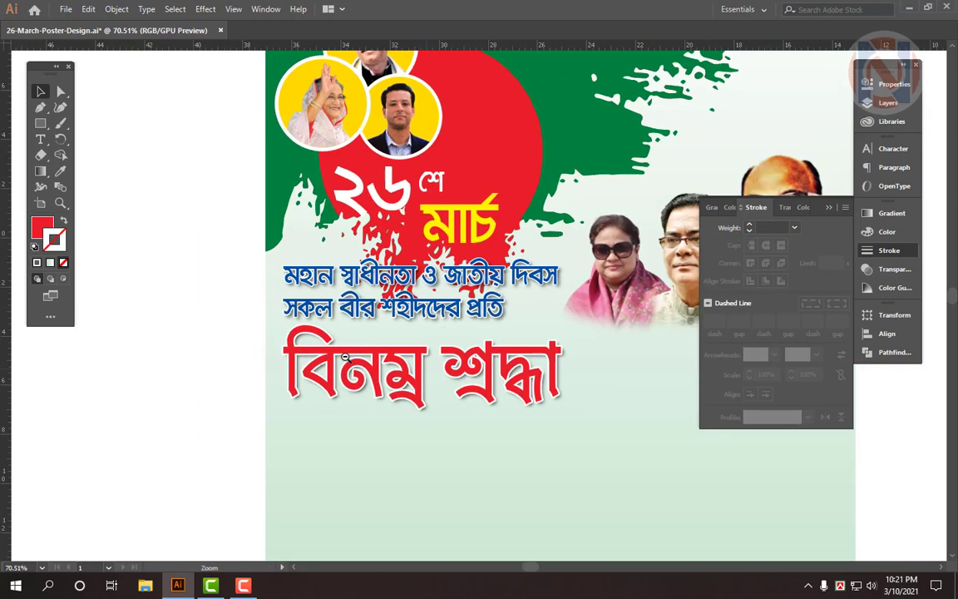
drag(442, 410, 333, 268)
scroll(266, 285, down, 2)
drag(463, 257, 379, 291)
click(526, 167)
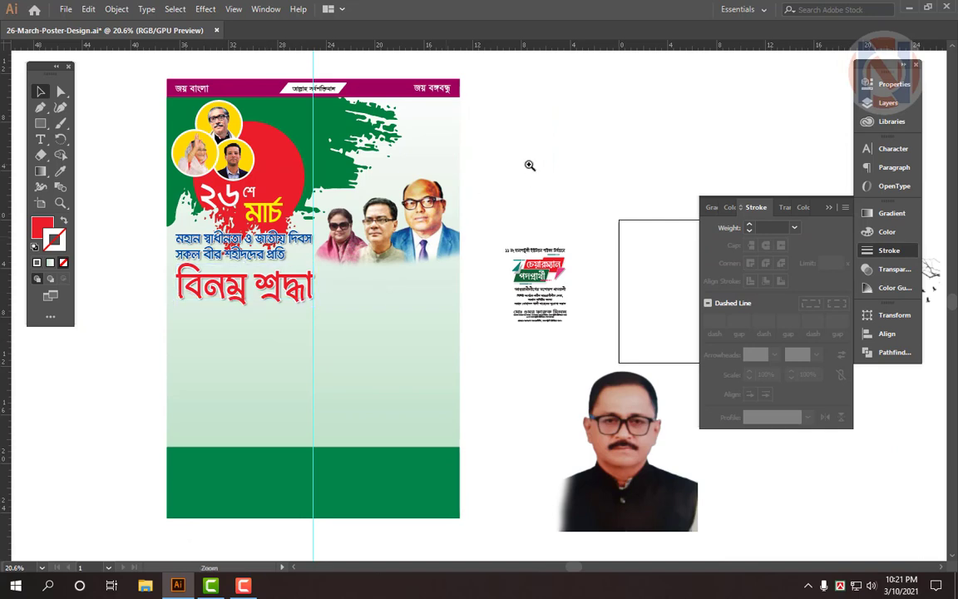
drag(530, 166, 444, 192)
drag(508, 205, 356, 250)
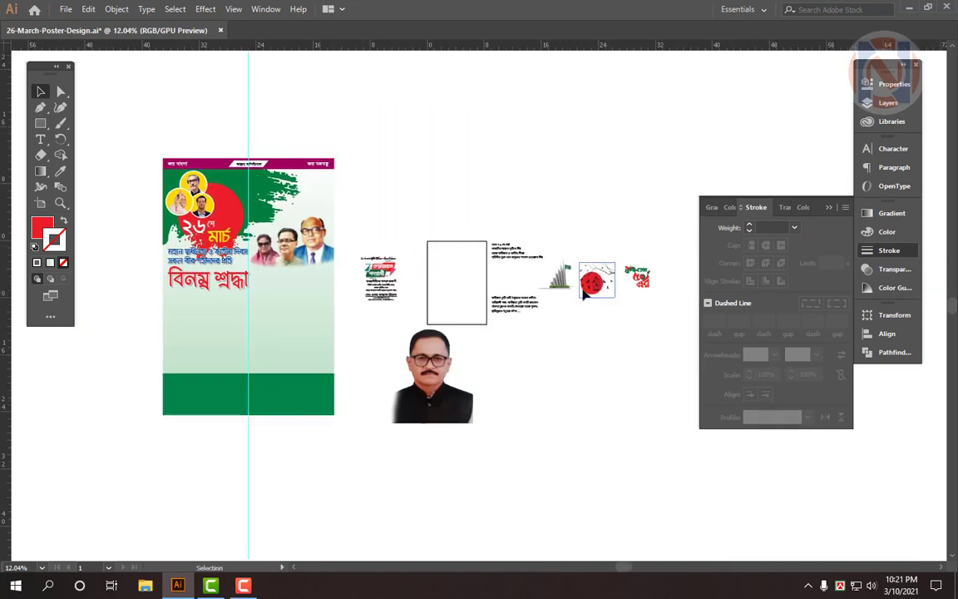
drag(585, 287, 296, 212)
scroll(266, 171, up, 8)
drag(413, 309, 418, 283)
scroll(418, 226, up, 3)
drag(442, 329, 475, 246)
scroll(478, 249, up, 3)
drag(463, 313, 399, 365)
scroll(483, 366, down, 5)
scroll(522, 265, down, 5)
scroll(601, 137, right, 3)
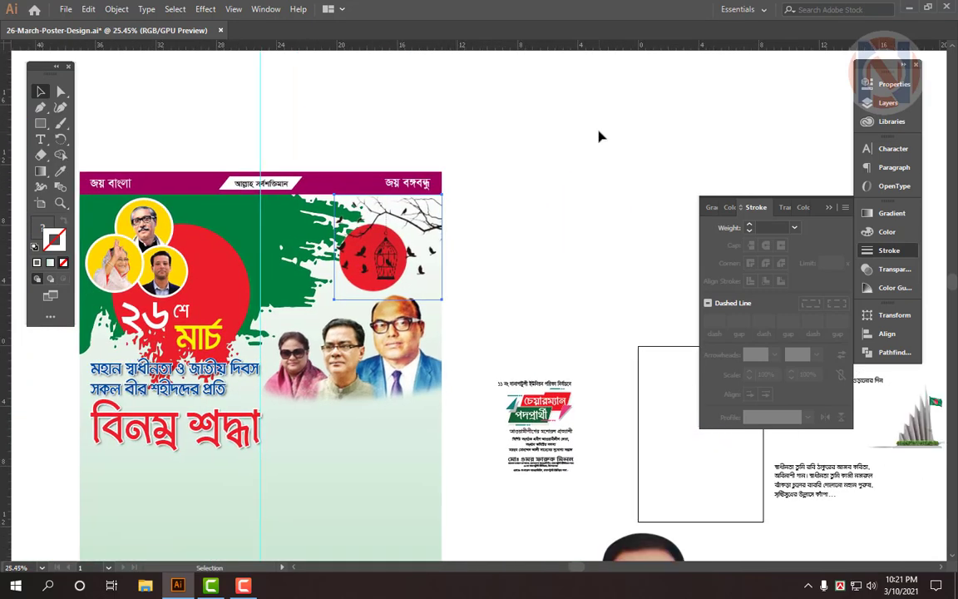
click(600, 136)
Step: Move the four-line text starting "আজ ২৬ শে মার্চ" onto the green paint area just below the magenta banner
drag(523, 261, 436, 276)
drag(554, 332, 412, 258)
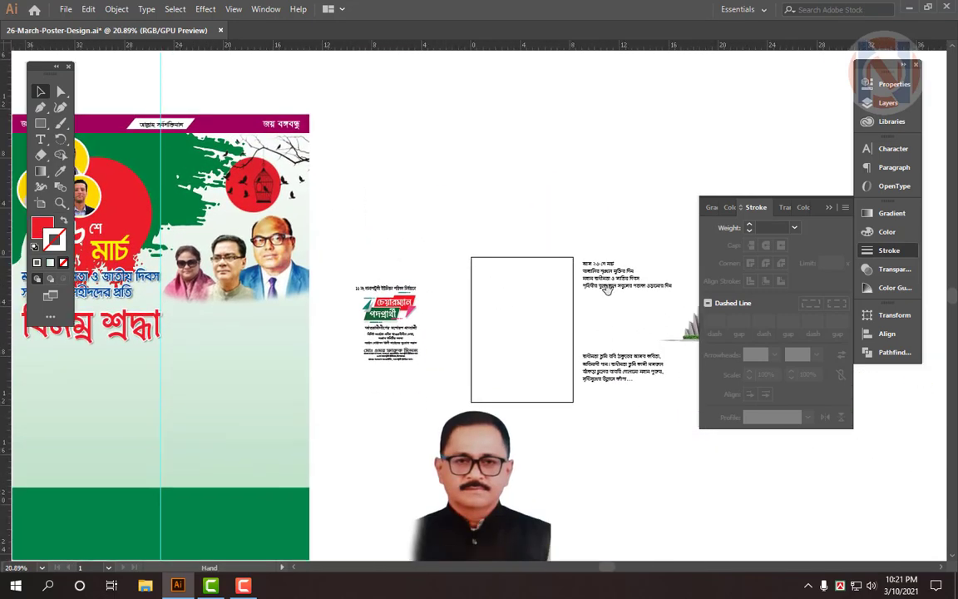
drag(607, 287, 261, 228)
scroll(209, 185, up, 8)
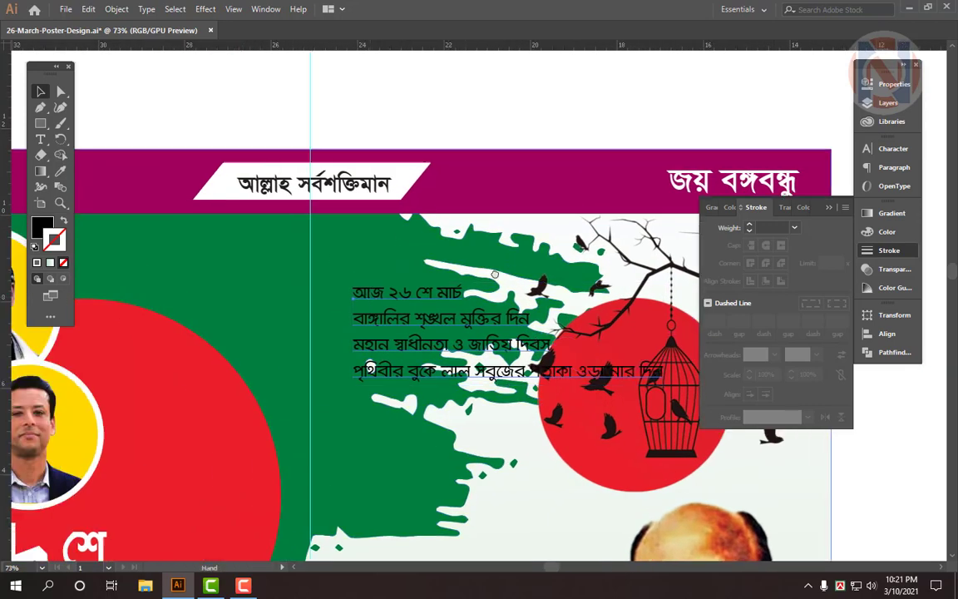
drag(495, 274, 626, 247)
drag(534, 284, 368, 224)
drag(658, 308, 535, 280)
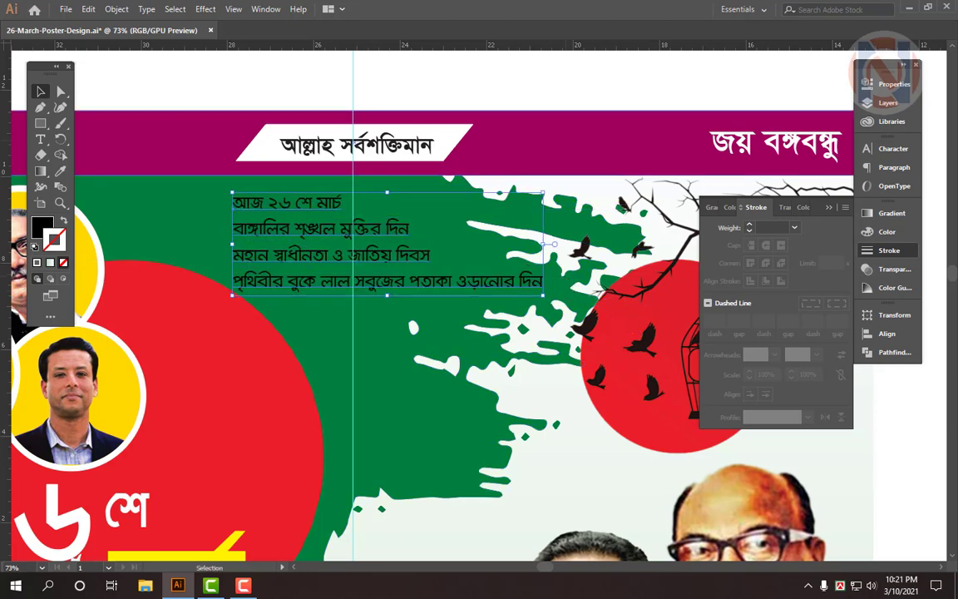
Step: Fill the four-line text below the banner with white
click(886, 232)
click(704, 239)
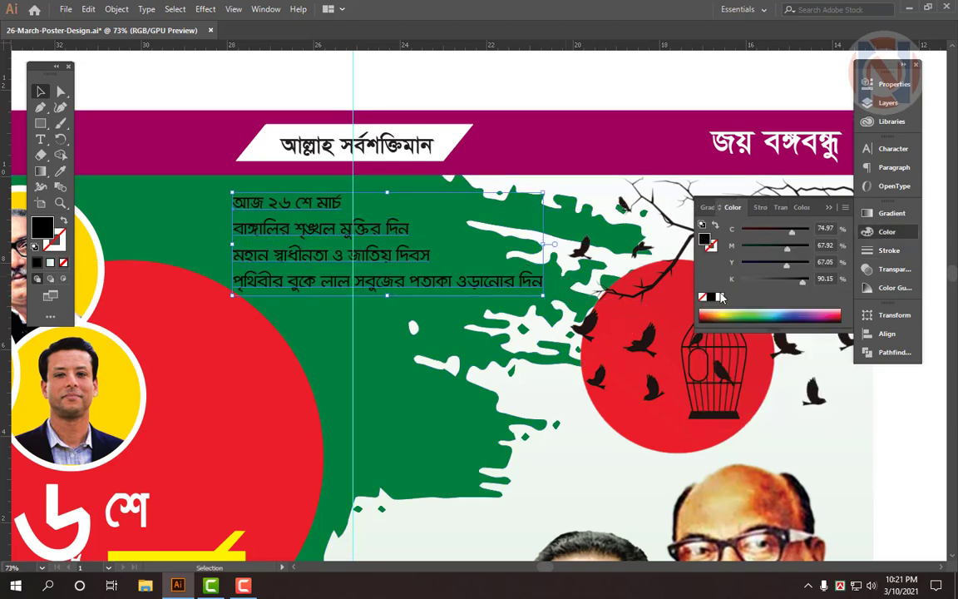
click(720, 297)
click(536, 145)
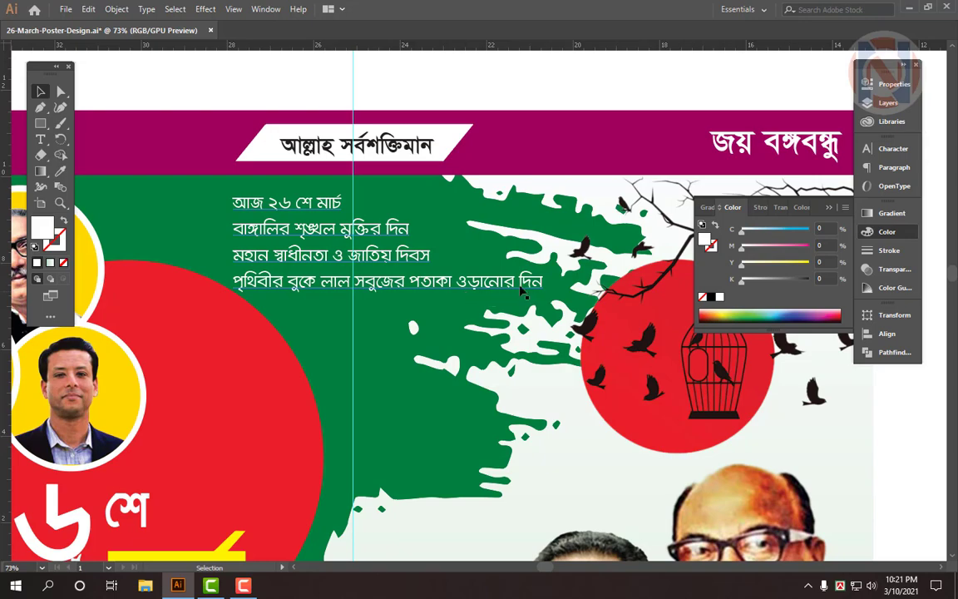
Step: Add an ellipsis "..." at the end of the last line of the white four-line text
triple_click(519, 289)
key(ctrl+a)
key(Right)
text(.)
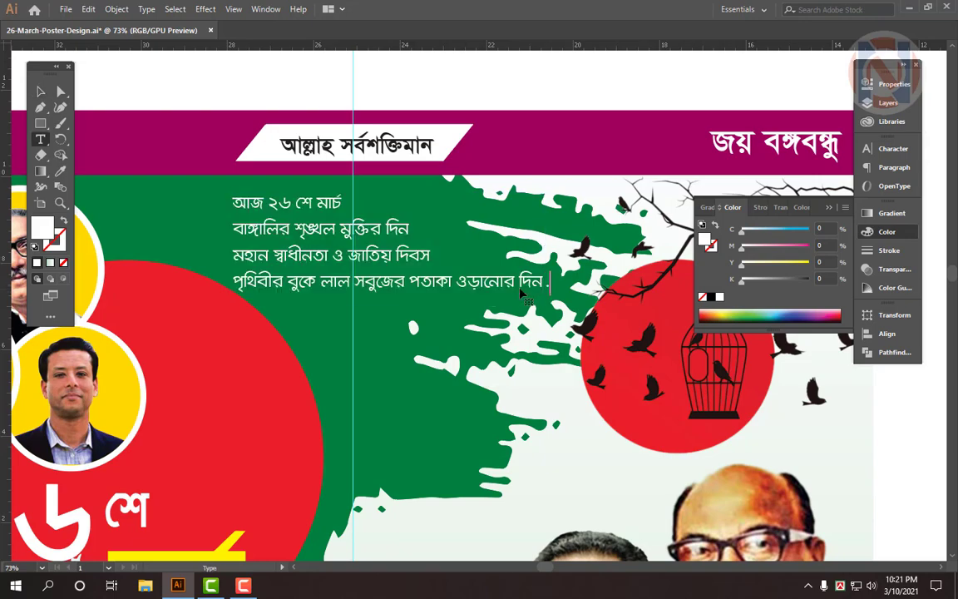
key(Escape)
Step: Examine the poster's overall layout with the panels hidden and restore the panels
key(Tab)
drag(516, 264, 395, 273)
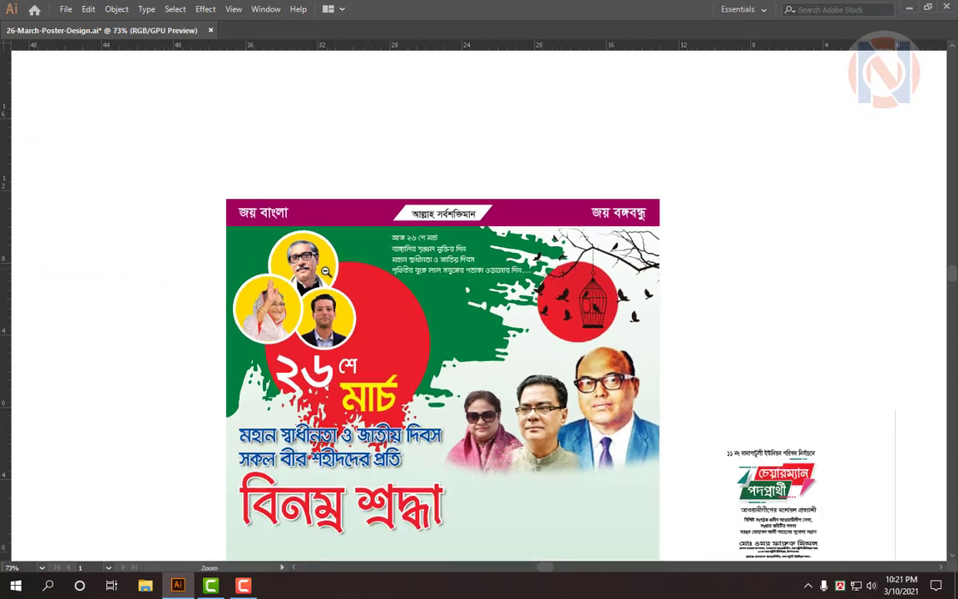
drag(468, 370, 385, 279)
key(Tab)
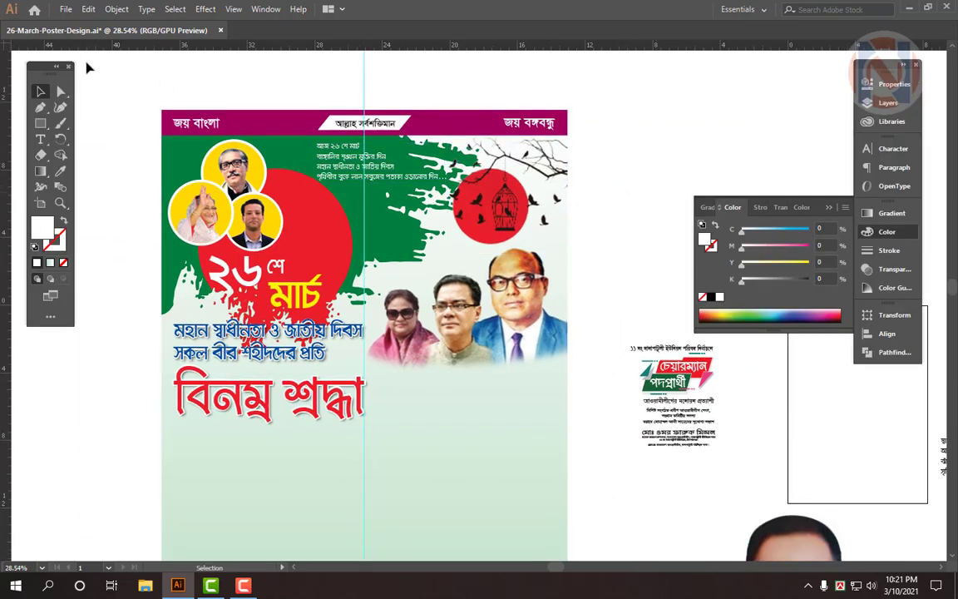
key(Tab)
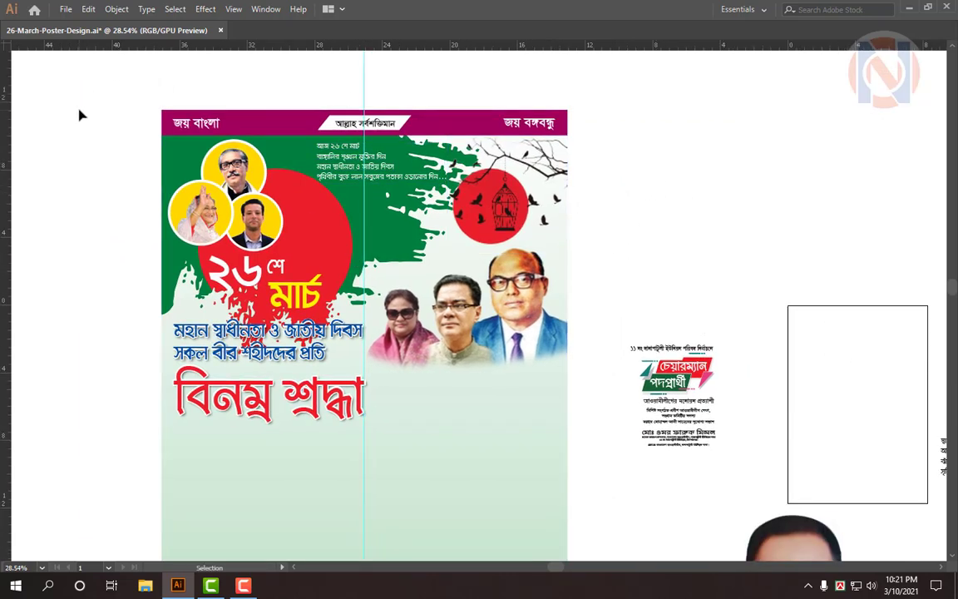
key(Tab)
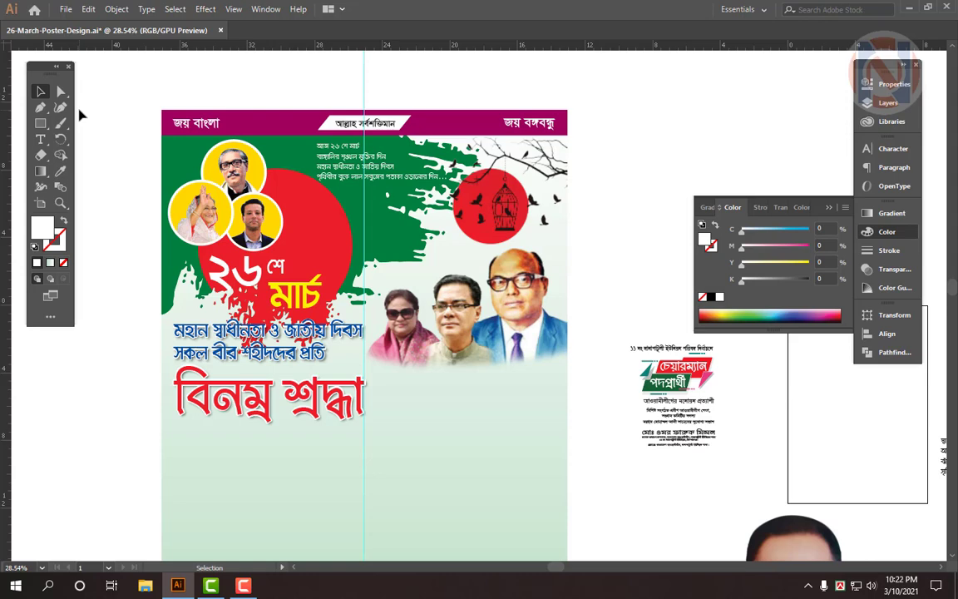
key(Tab)
key(Tab)
key(Tab)
drag(645, 236, 722, 206)
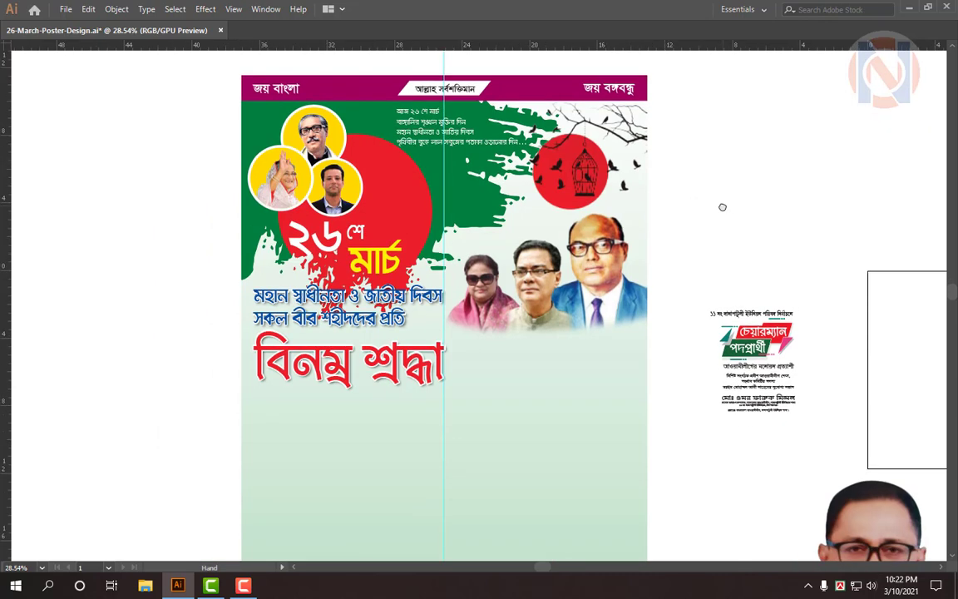
key(Tab)
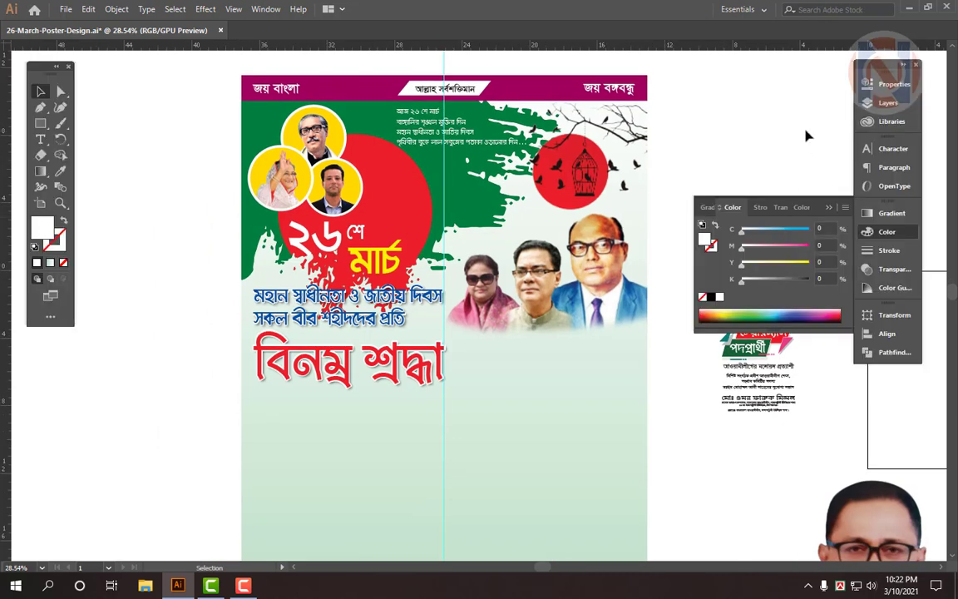
Step: Try mirroring the large portrait of the man in glasses and placing it on the lower-left part of the poster
drag(759, 124, 707, 129)
drag(754, 138, 583, 105)
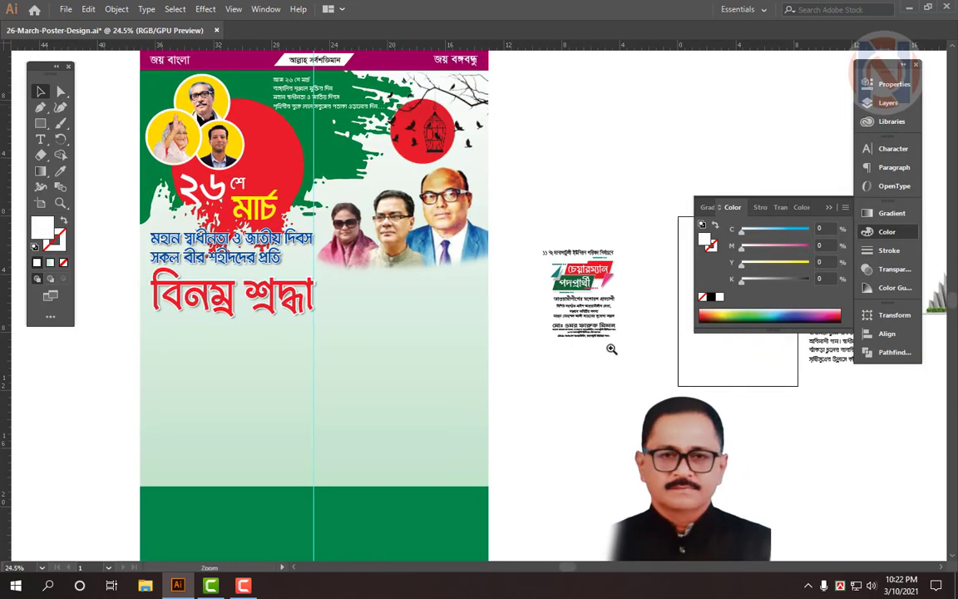
drag(611, 350, 528, 321)
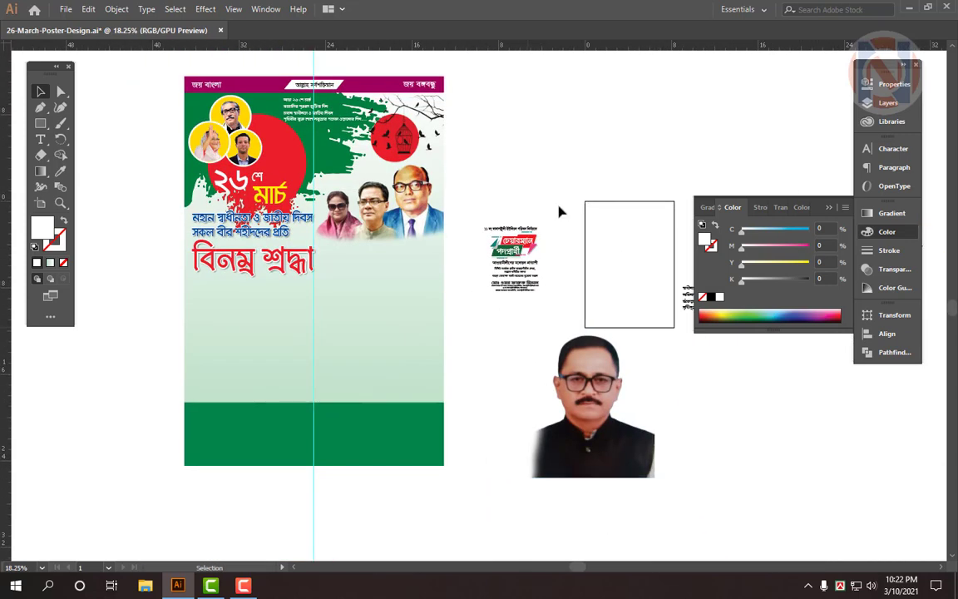
click(557, 467)
key(o)
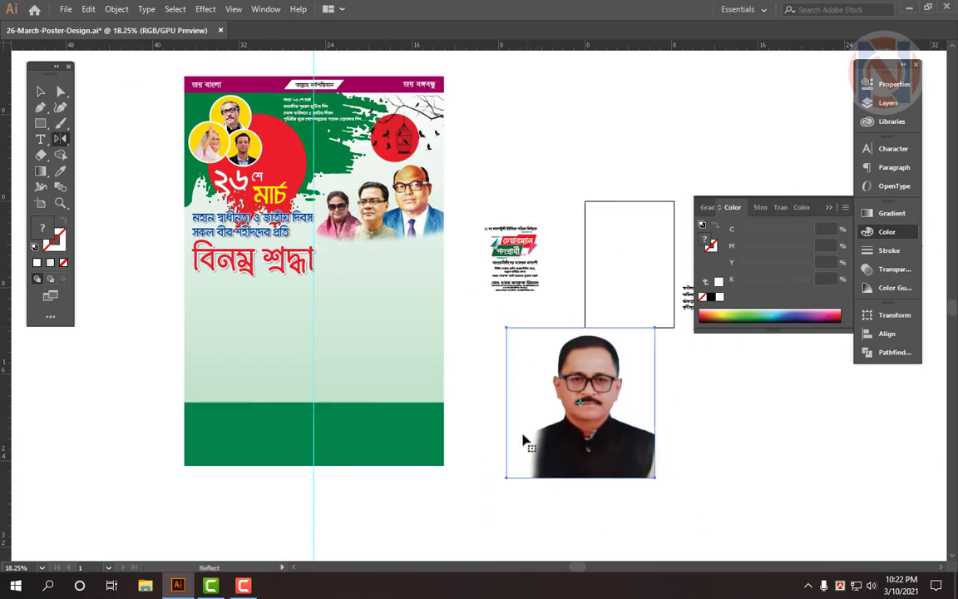
key(Return)
key(Return)
key(v)
drag(620, 462, 300, 387)
key(ctrl+z)
Step: Place the large portrait on the poster's lower-right area above the green band and enlarge it to about 15 in wide
drag(624, 455, 415, 381)
scroll(379, 297, up, 2)
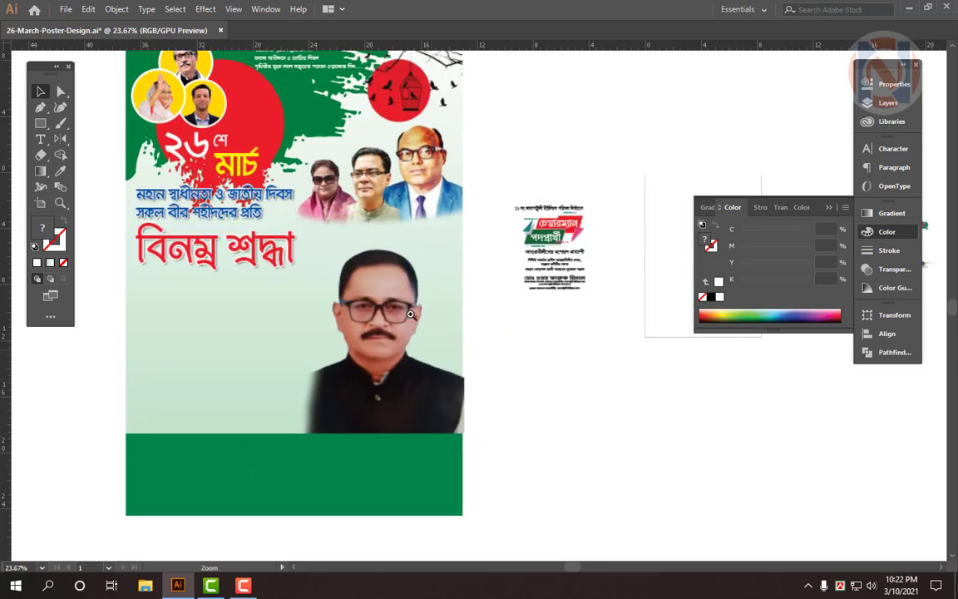
drag(369, 240, 371, 222)
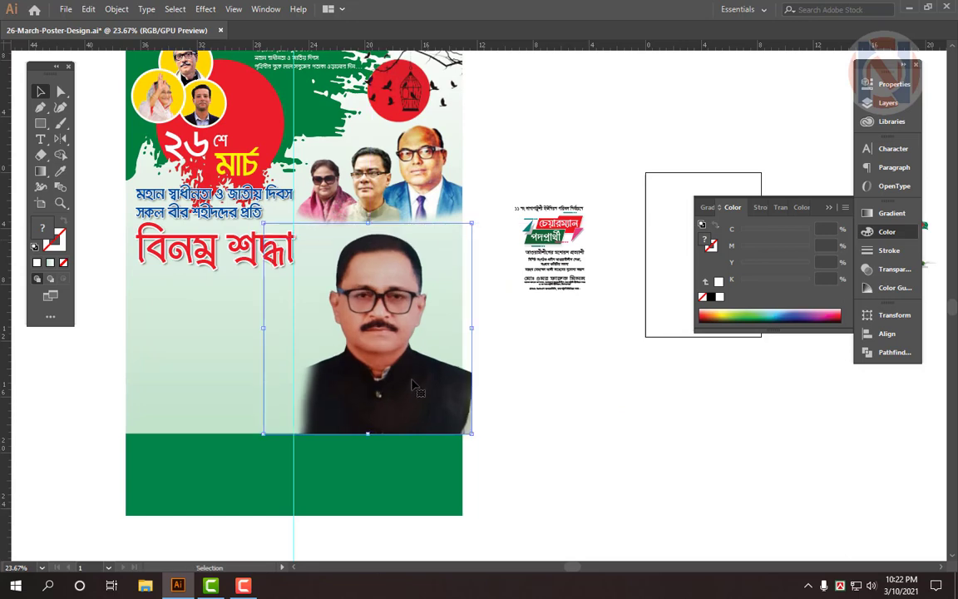
drag(414, 384, 412, 366)
Step: Move the candidate's name and details text from beside the artboard onto the poster's green bottom band and enlarge it to nearly fill the band
scroll(488, 480, down, 1)
drag(594, 435, 563, 403)
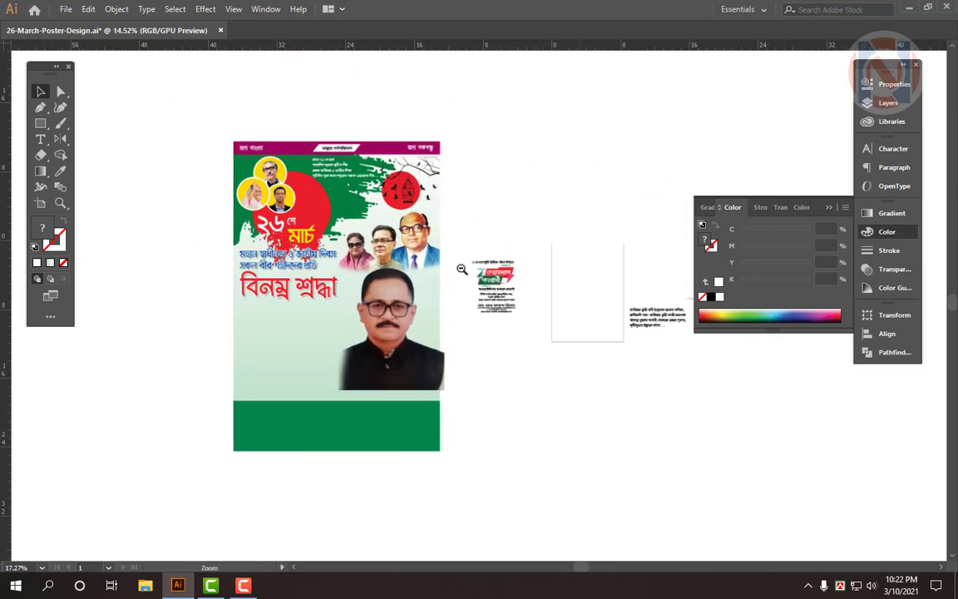
drag(466, 280, 624, 386)
drag(563, 406, 520, 328)
click(630, 391)
drag(624, 395, 566, 378)
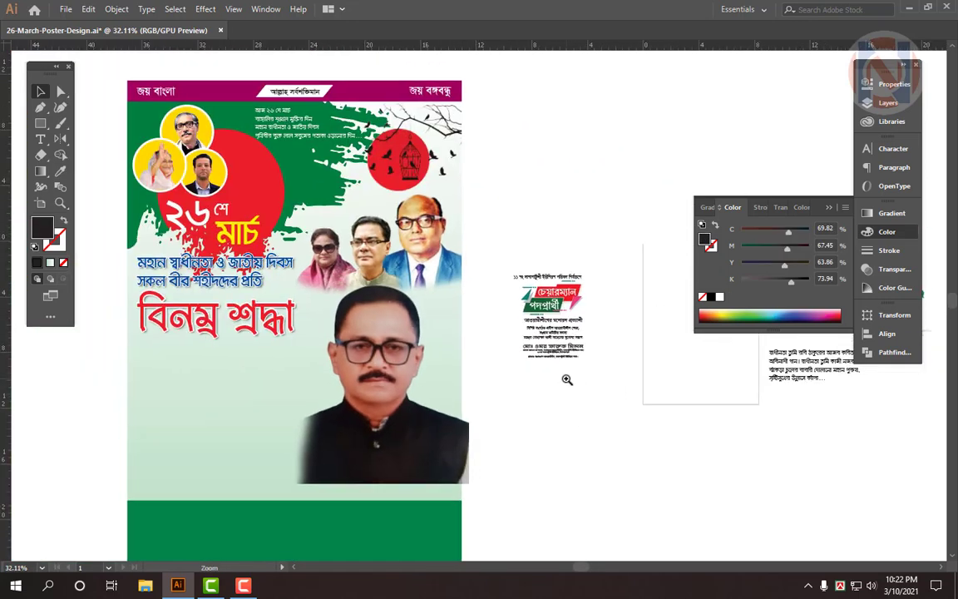
drag(545, 306, 843, 534)
drag(691, 488, 461, 405)
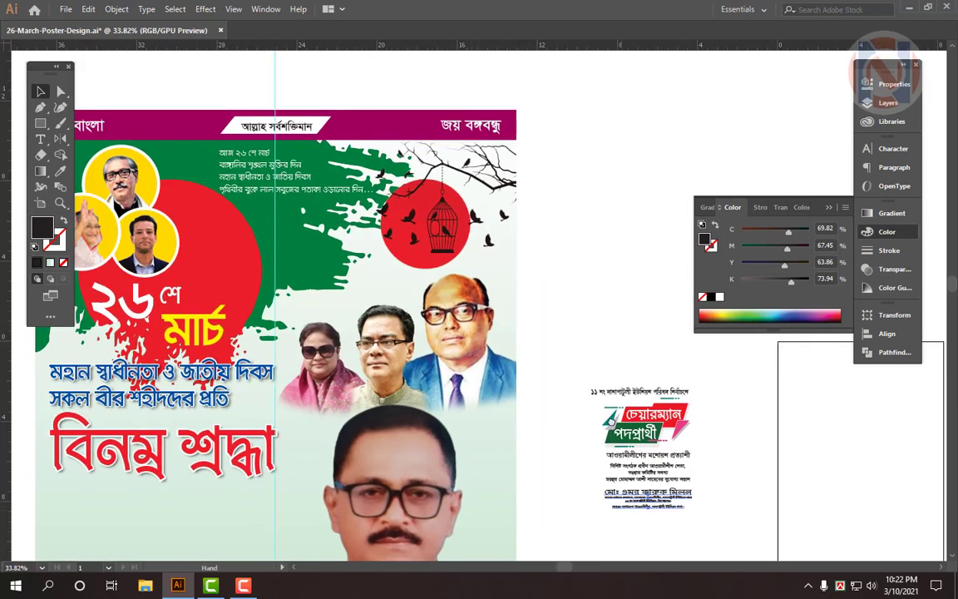
drag(632, 533, 276, 493)
drag(391, 446, 547, 383)
drag(449, 401, 532, 445)
drag(425, 422, 138, 462)
drag(192, 450, 743, 314)
Step: Centre the name and details text on the vertical guide and scale it down slightly to leave side margins in the green band
drag(404, 313, 407, 336)
mouse_move(463, 396)
mouse_down()
mouse_move(417, 402)
mouse_move(463, 416)
mouse_up()
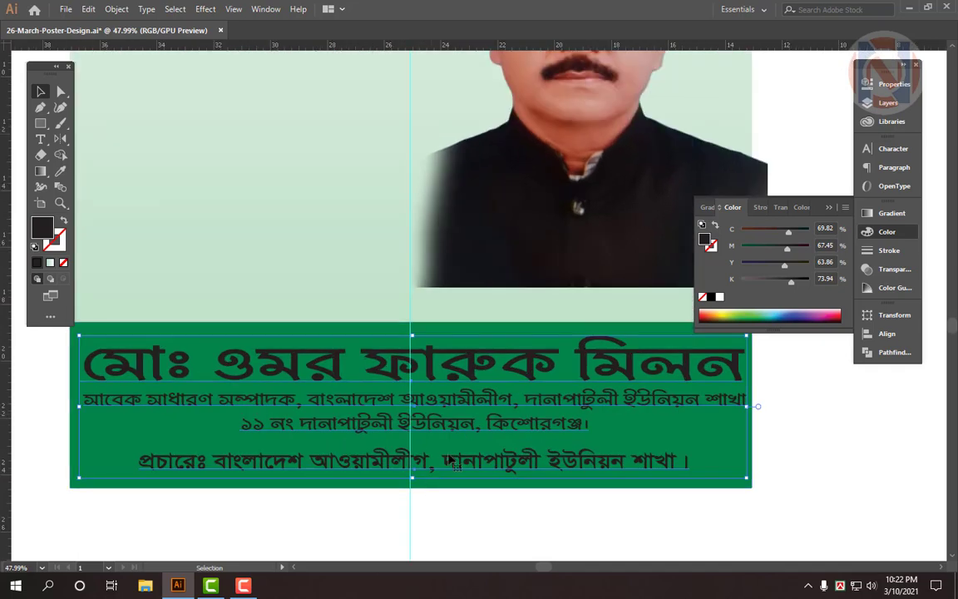
drag(459, 468, 457, 468)
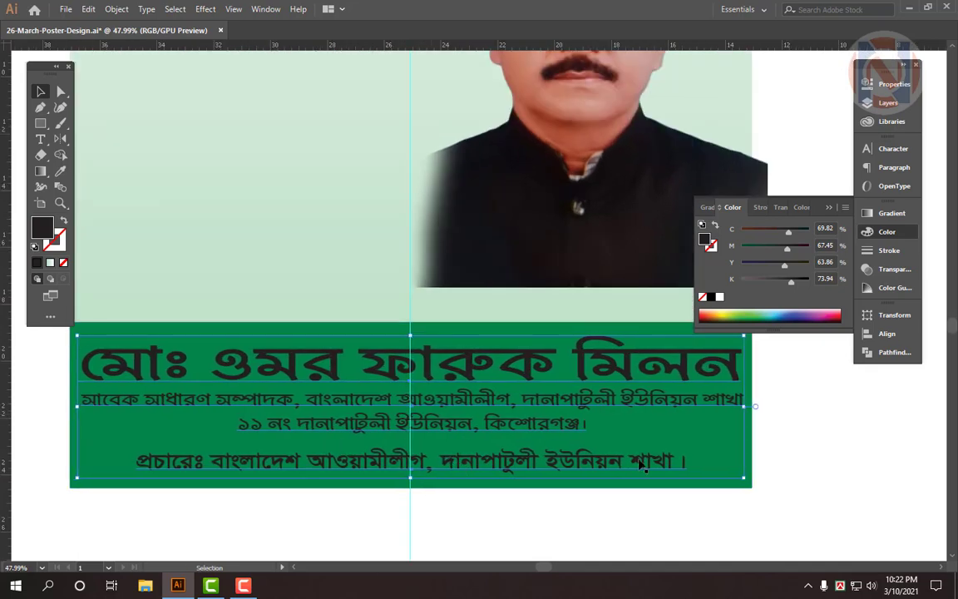
drag(756, 408, 749, 407)
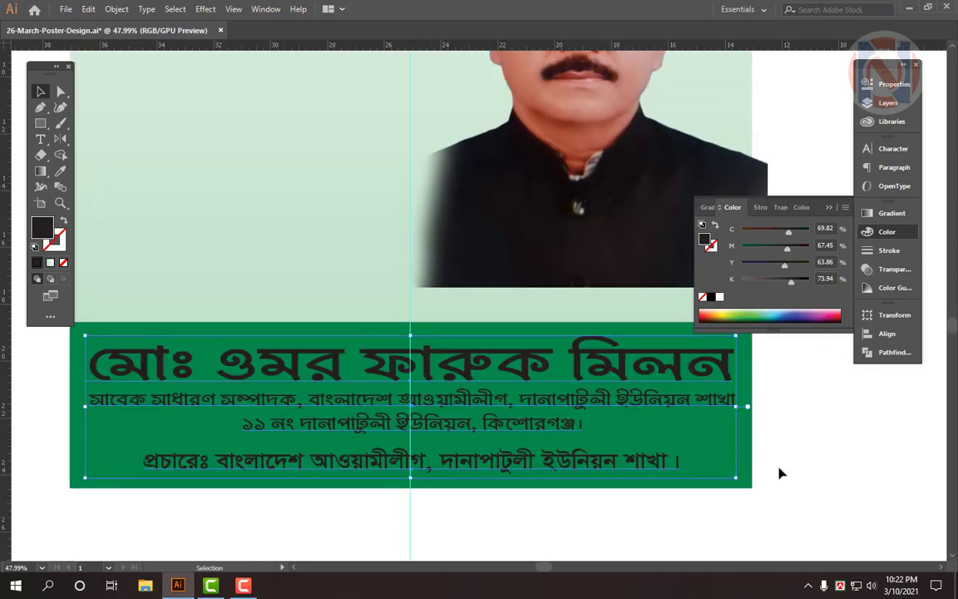
click(780, 470)
Step: Lower the green band's upper edge slightly and add a copy of the band behind it, shifted up as a thin strip
click(423, 323)
drag(410, 322, 411, 328)
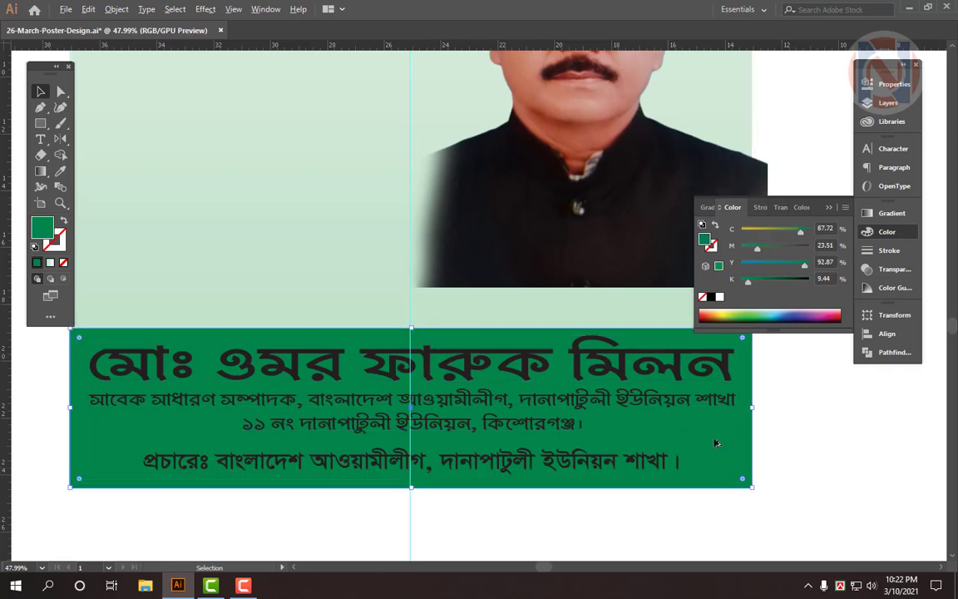
drag(716, 443, 714, 435)
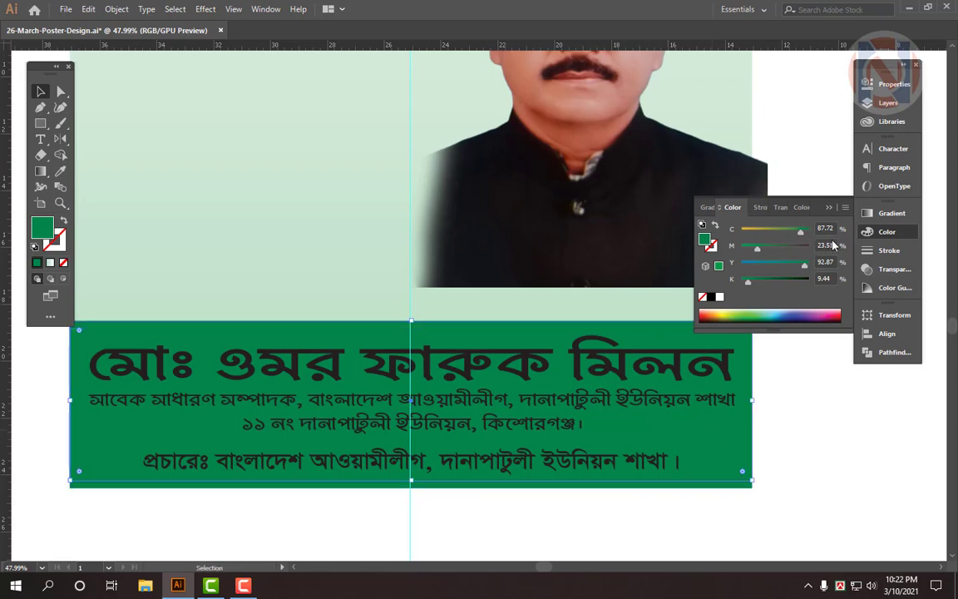
Step: Fill the shifted band copy with C 0, M 30, Y 100, K 0 to form a yellow-orange stripe above the green band
text(0)
key(Tab)
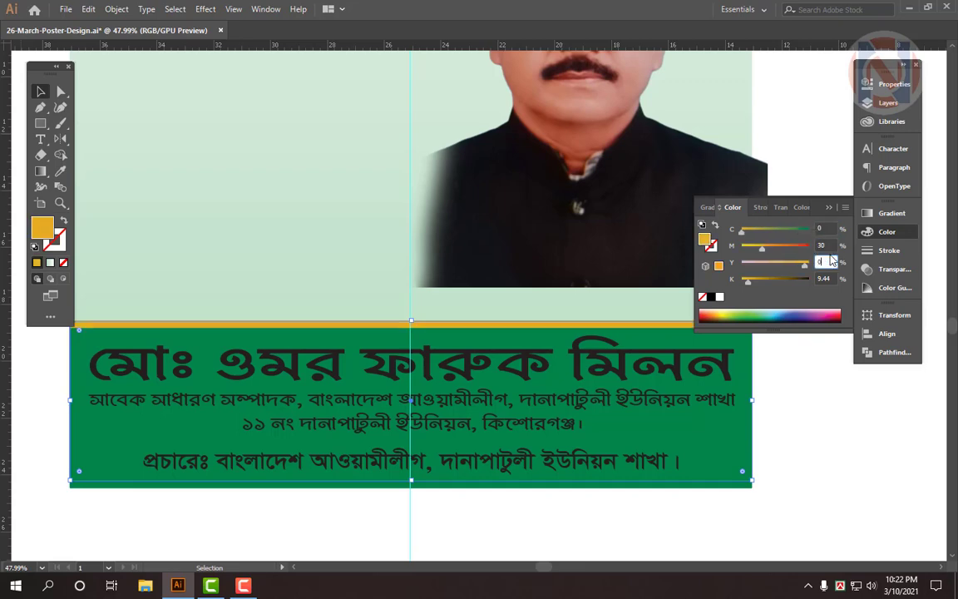
text(0100)
key(Tab)
text(0)
key(Return)
click(831, 422)
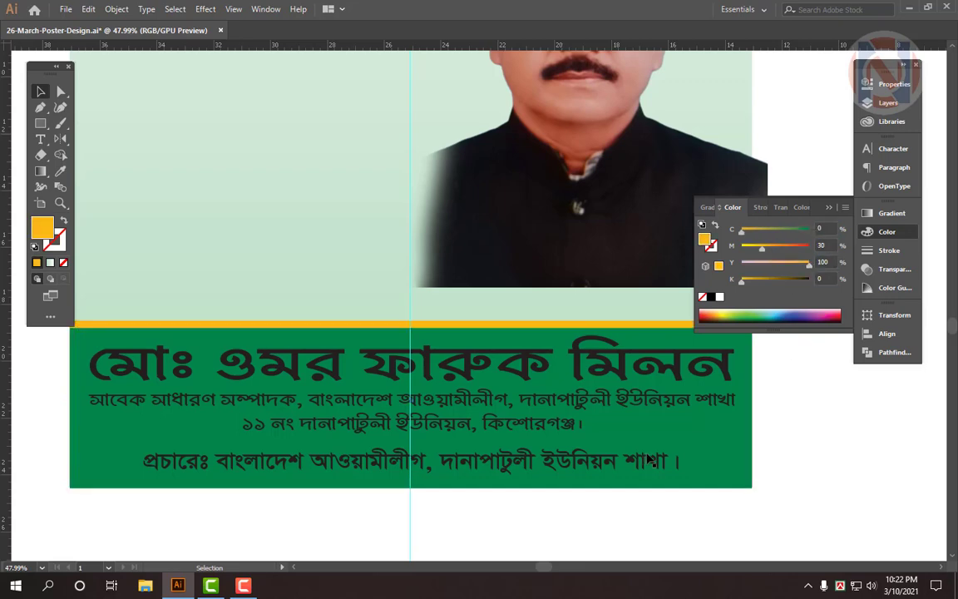
Step: Reduce a copy of the green band to a strip behind the last text line and fill it red with M 100 and Y 100
click(717, 463)
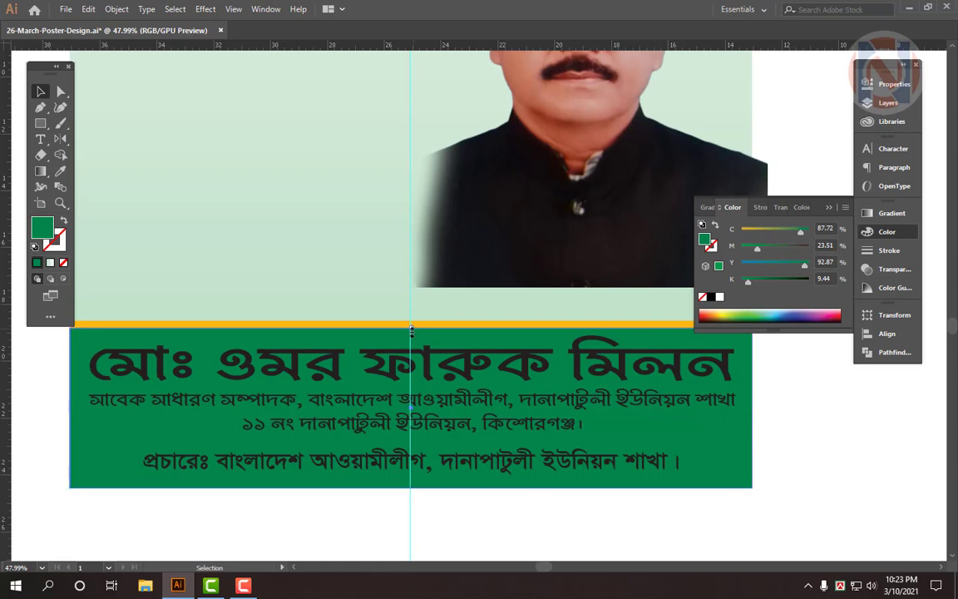
drag(411, 330, 419, 441)
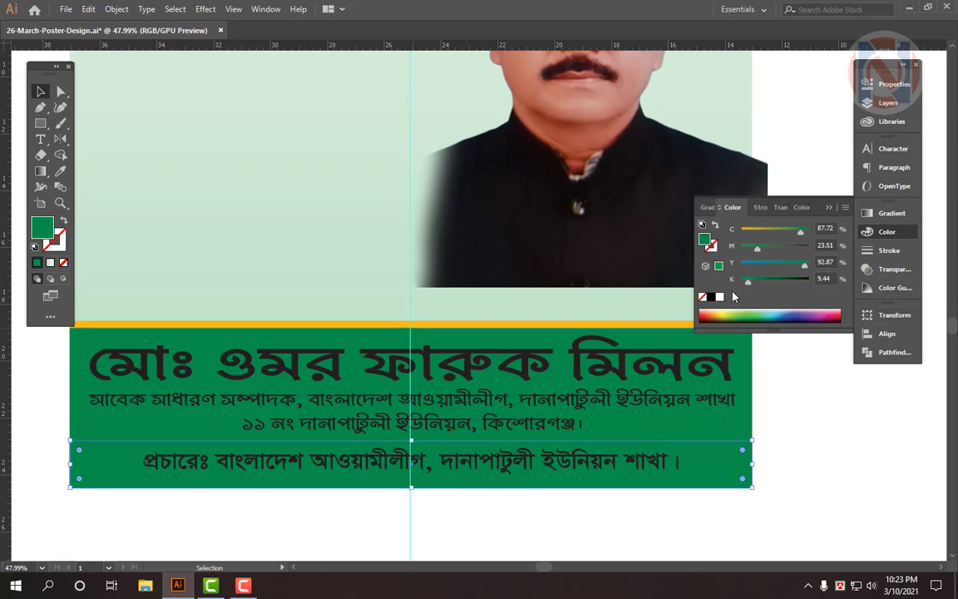
click(719, 297)
click(810, 247)
click(810, 263)
click(654, 509)
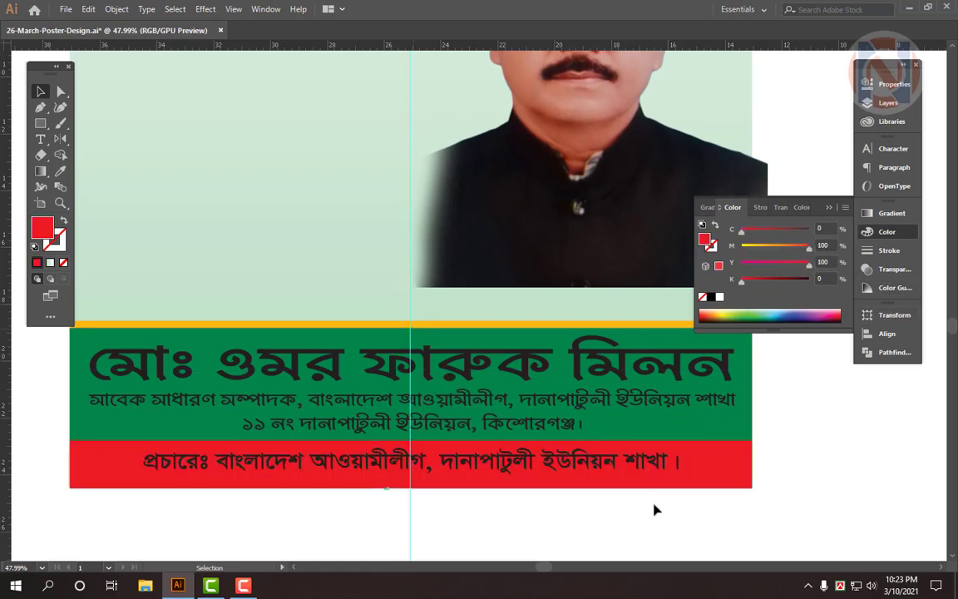
Step: Fill the candidate's name and details text white and nudge the last line down to centre it in the red strip
click(561, 463)
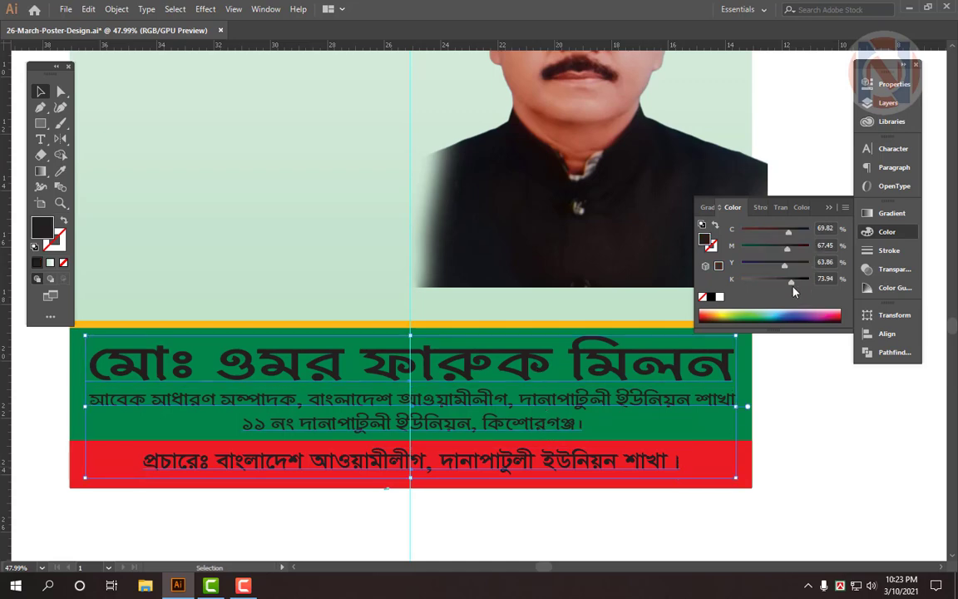
click(720, 298)
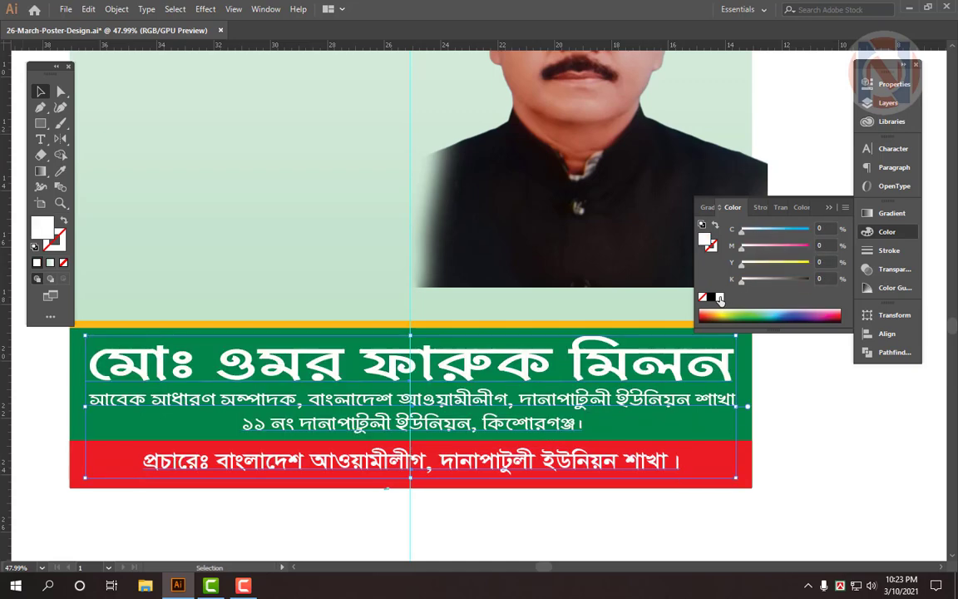
click(795, 449)
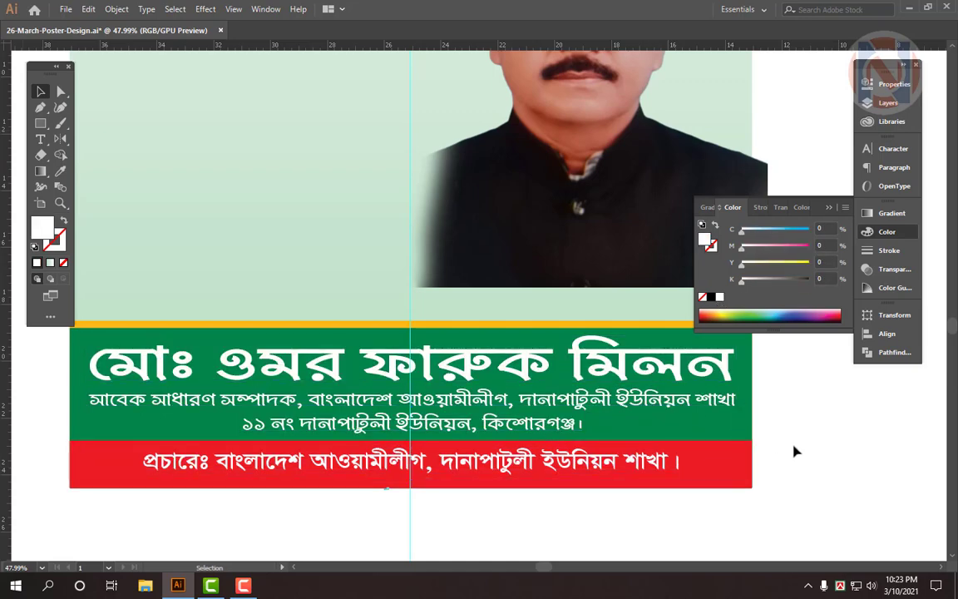
click(647, 486)
click(752, 479)
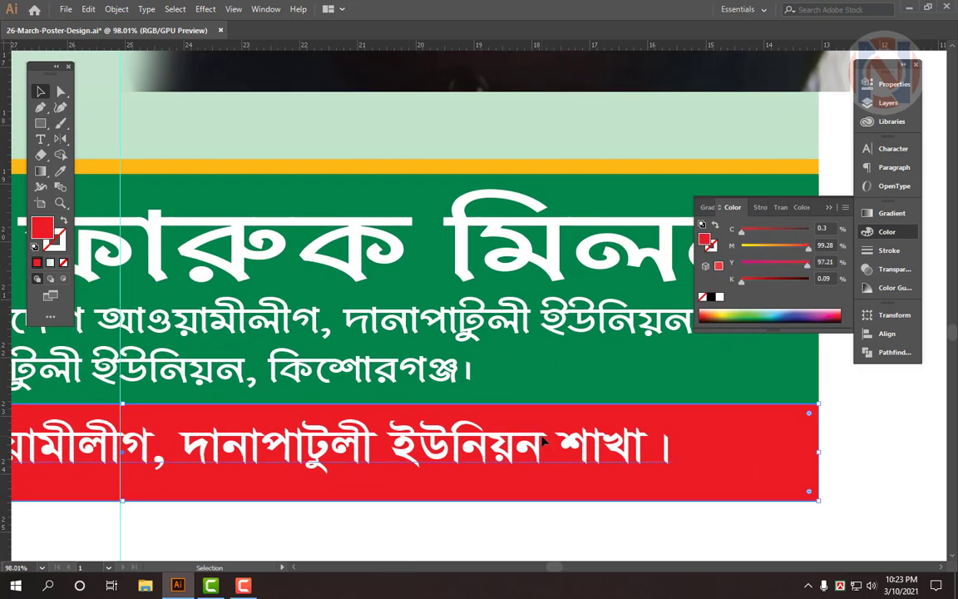
drag(573, 443, 573, 453)
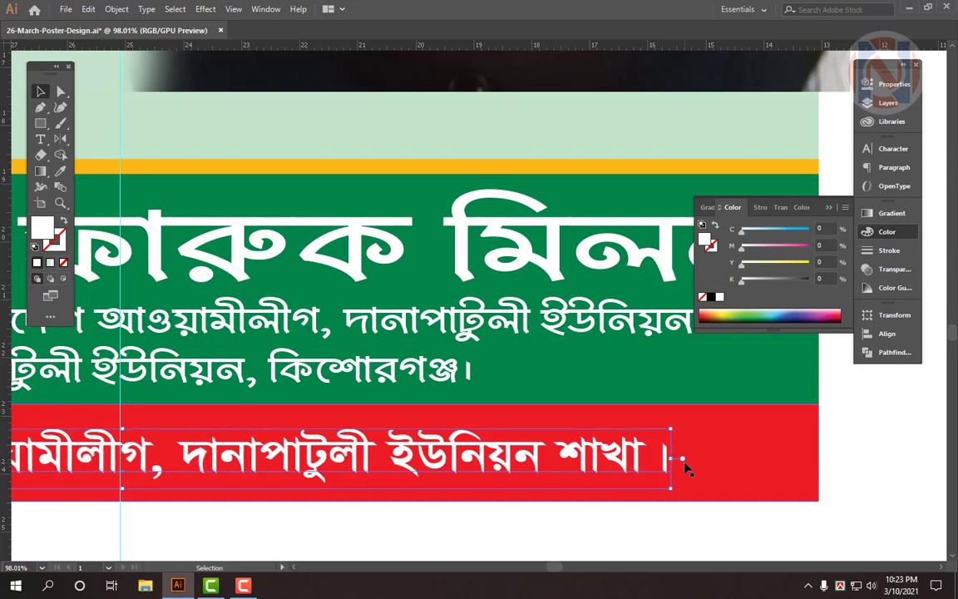
Step: Lower the red strip's upper edge slightly and add a white-filled copy shifted up behind it as a thin dividing stripe
click(145, 417)
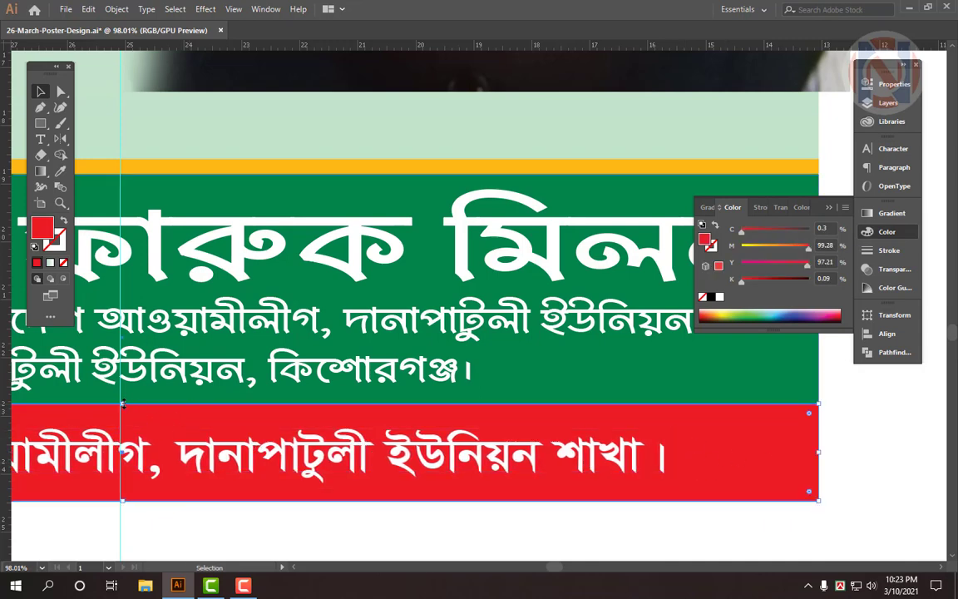
drag(123, 403, 122, 418)
drag(716, 464, 718, 457)
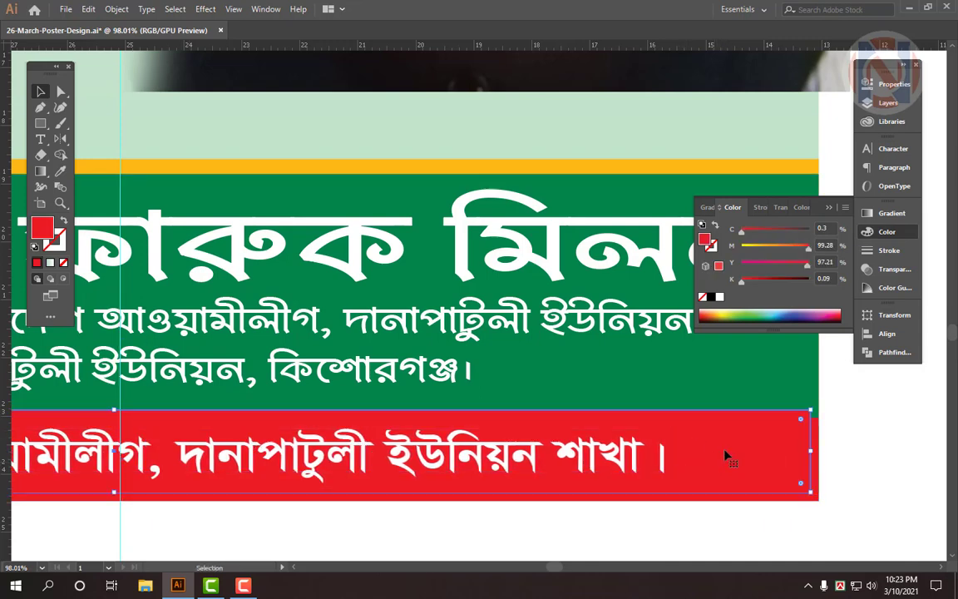
click(721, 297)
scroll(326, 476, down, 2)
Step: Stretch the candidate's name and the two detail lines slightly taller to fit between the yellow and white stripes
drag(325, 476, 453, 471)
click(369, 389)
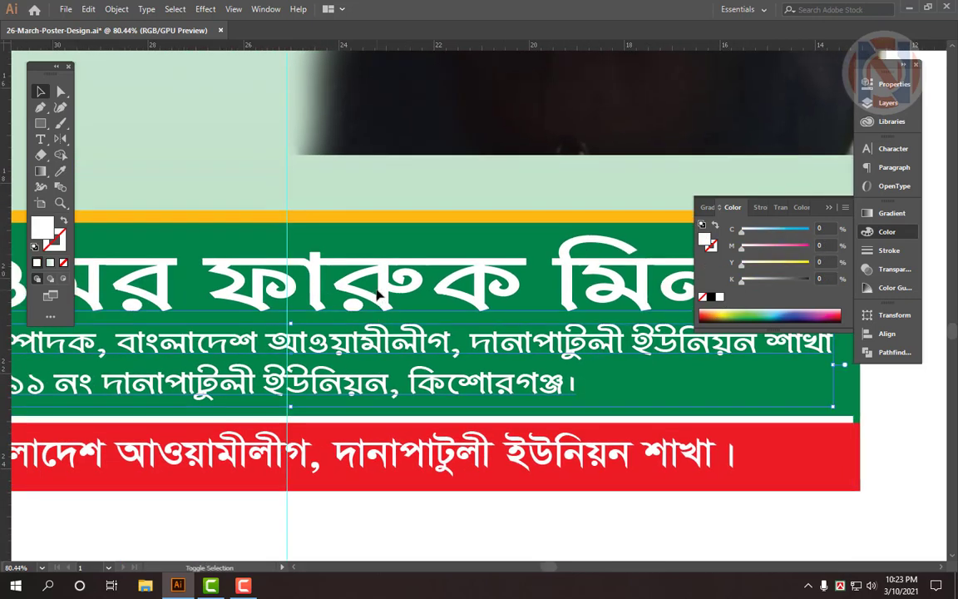
shift+click(378, 295)
drag(289, 407, 289, 415)
drag(435, 428, 340, 436)
mouse_move(330, 282)
mouse_down()
mouse_move(345, 281)
mouse_move(340, 291)
mouse_up()
click(376, 293)
shift+click(365, 314)
Step: Lower the large portrait until its base meets the yellow stripe and arrange it behind the stripe, in front of the background
drag(461, 312, 525, 354)
drag(494, 291, 436, 281)
key(ctrl+shift+[)
key(ctrl+])
drag(490, 355, 481, 268)
Step: Try moving the chairman-candidate badge onto the empty area beneath the large red heading
click(637, 393)
drag(637, 393, 495, 349)
drag(457, 302, 457, 302)
drag(474, 277, 558, 300)
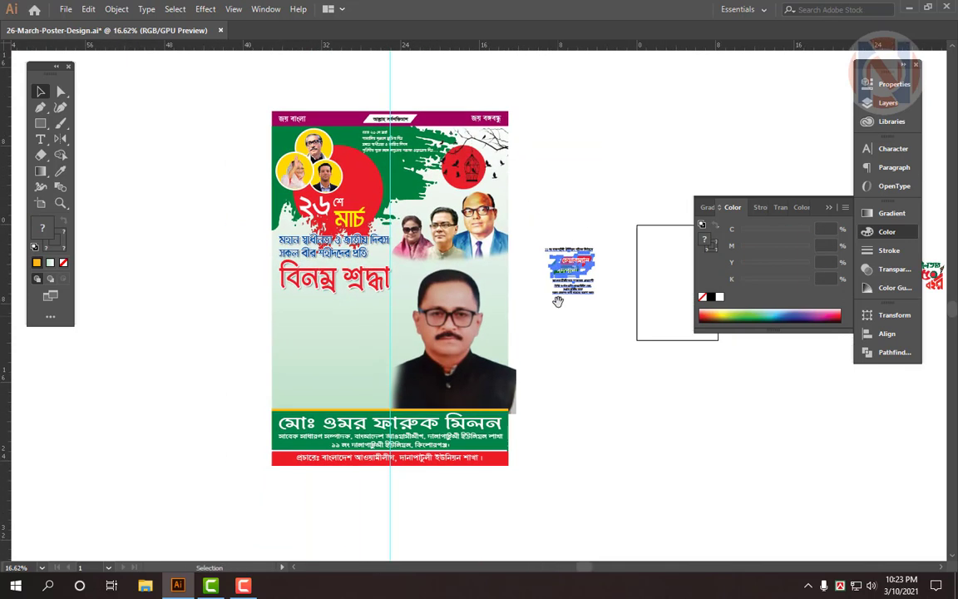
drag(579, 265, 334, 336)
drag(317, 325, 389, 383)
key(ctrl+z)
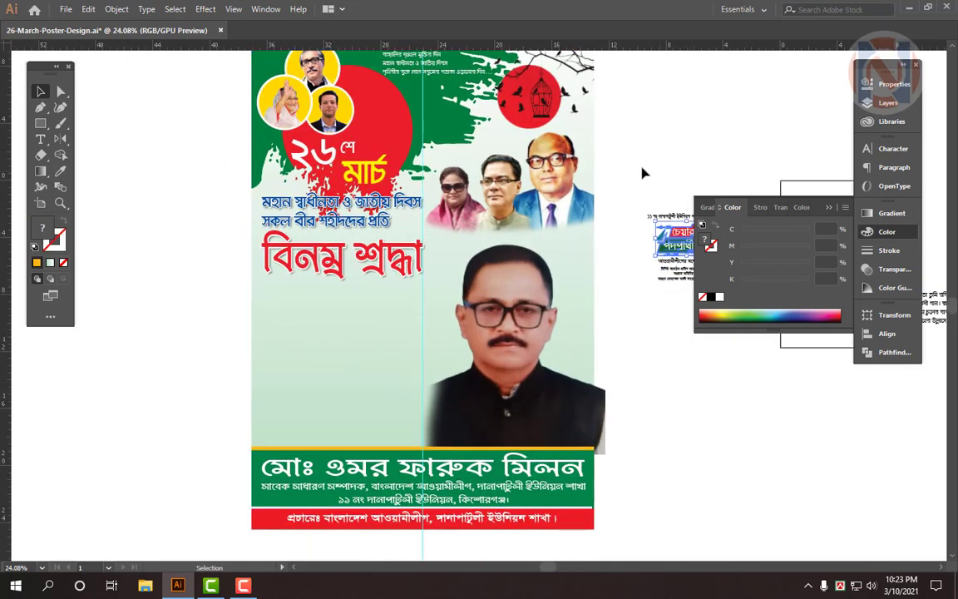
Step: Move the whole chairman-candidate block with its text lines into the empty area beneath the large red heading and enlarge it beside the portrait
drag(624, 158, 551, 242)
click(617, 160)
drag(617, 163, 487, 316)
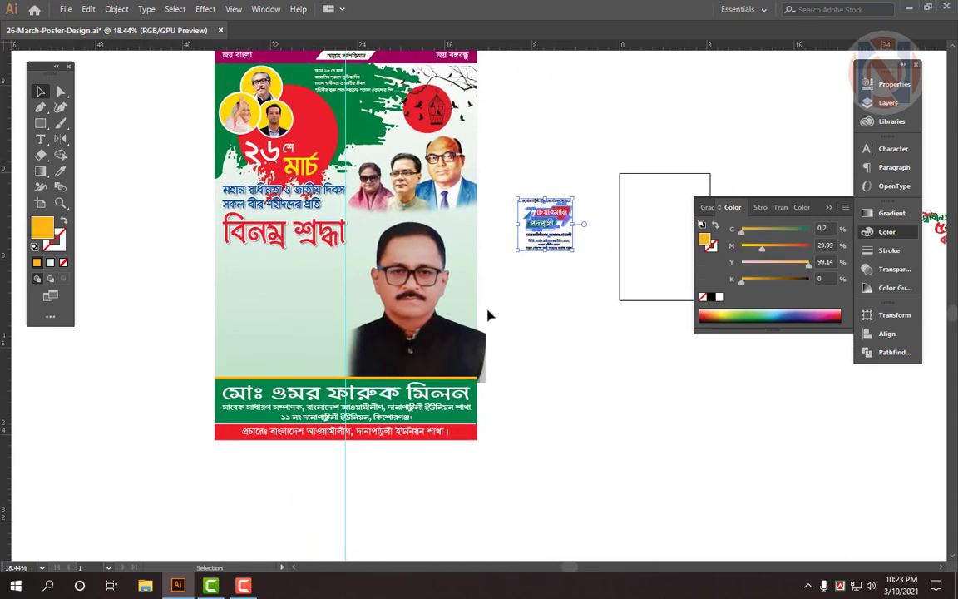
drag(548, 291, 557, 313)
drag(560, 241, 302, 306)
drag(368, 261, 603, 355)
drag(194, 297, 303, 318)
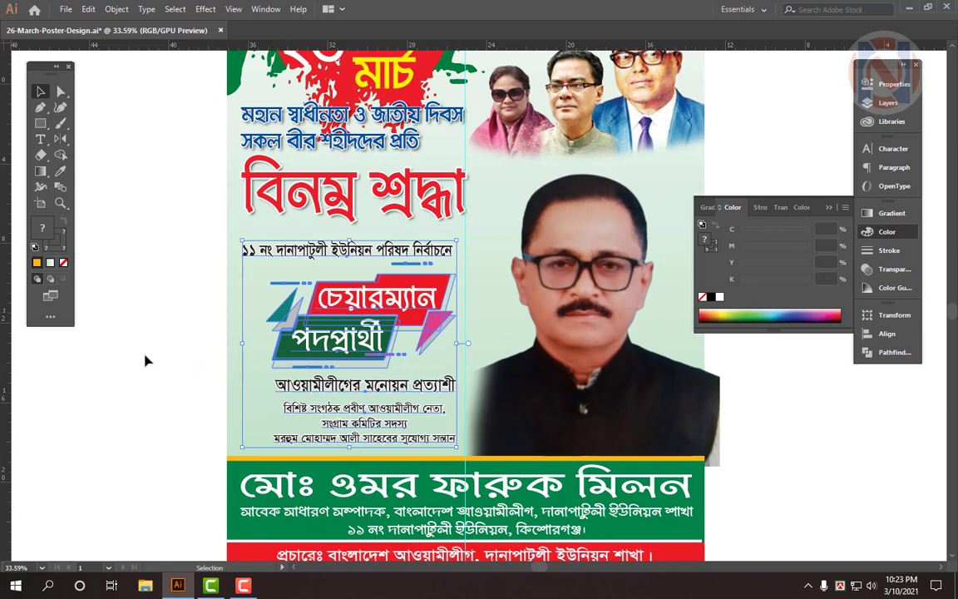
click(148, 375)
Step: Lock the poster background and shift the chairman-candidate badge and the text lines below it left, toward the poster's edge
drag(395, 419, 449, 421)
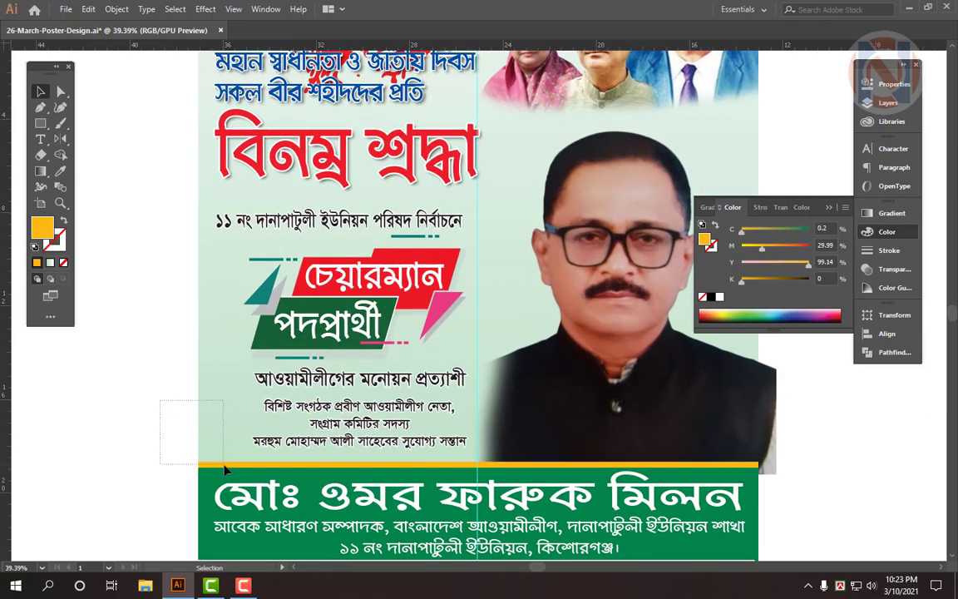
drag(222, 468, 218, 473)
key(ctrl+2)
click(265, 407)
drag(313, 424, 363, 376)
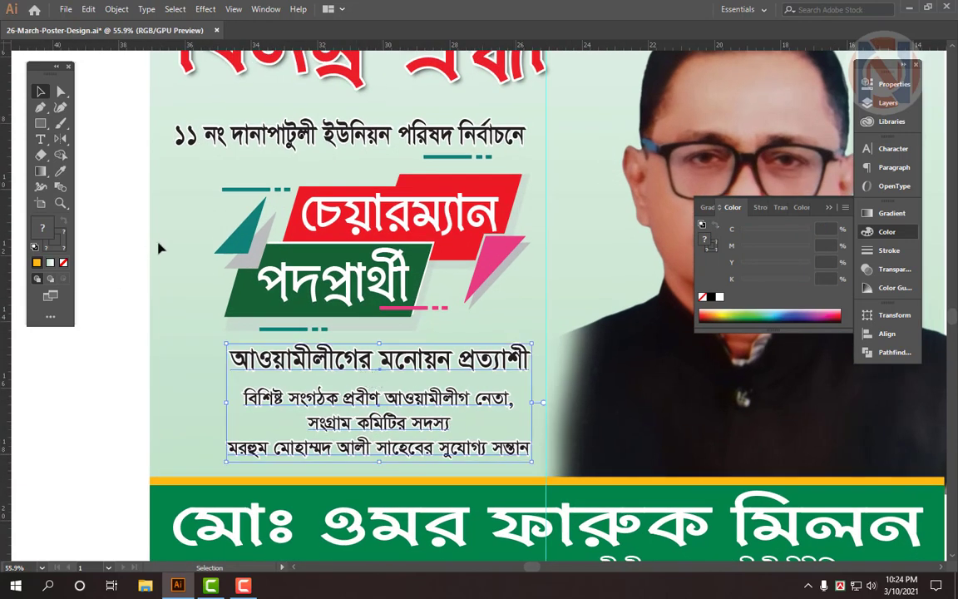
drag(194, 200, 384, 418)
drag(397, 366, 362, 370)
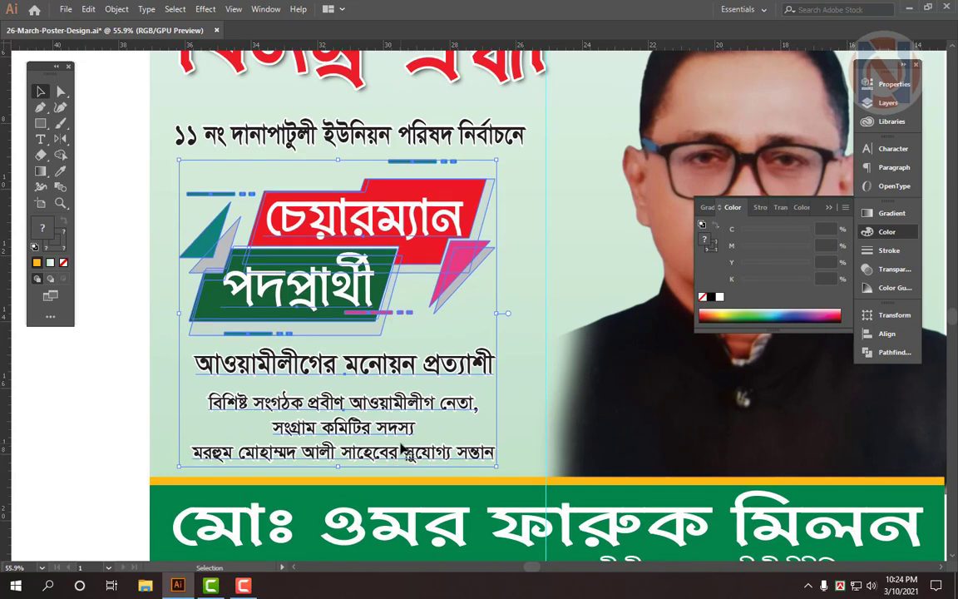
Step: Lock the large red heading and nudge the election line beneath it down, closer to the chairman-candidate badge
scroll(465, 416, up, 2)
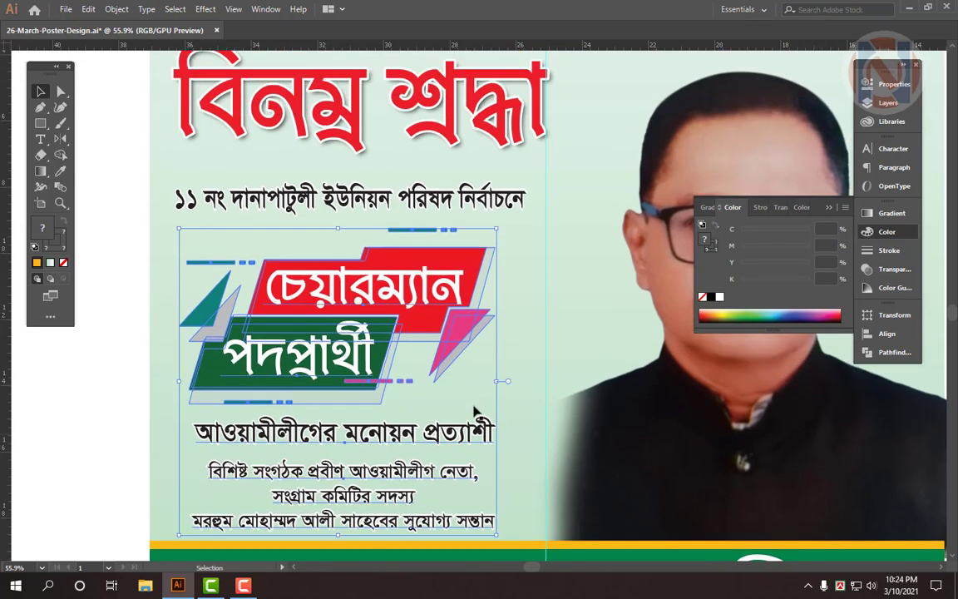
click(546, 206)
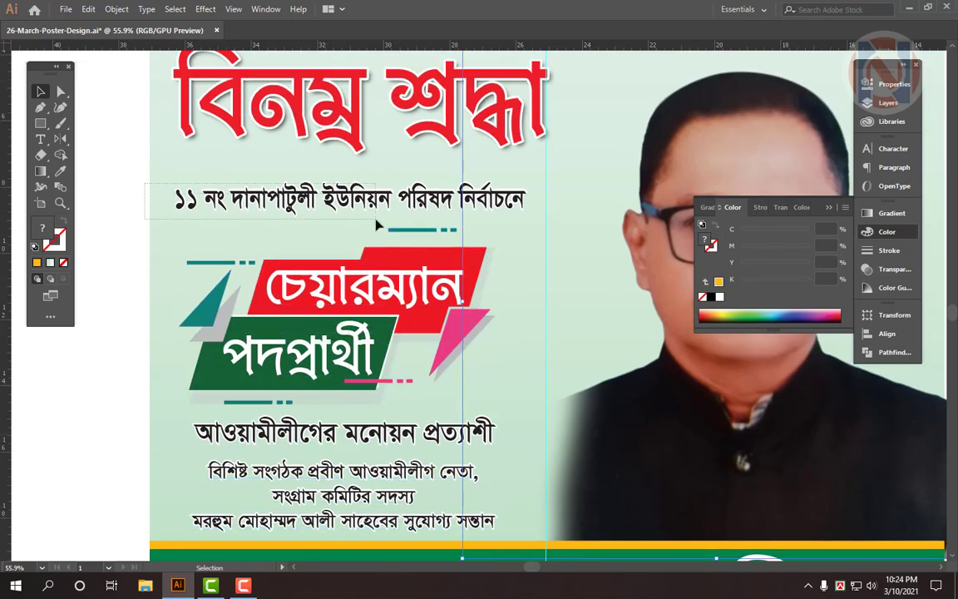
drag(375, 219, 376, 235)
drag(124, 69, 278, 114)
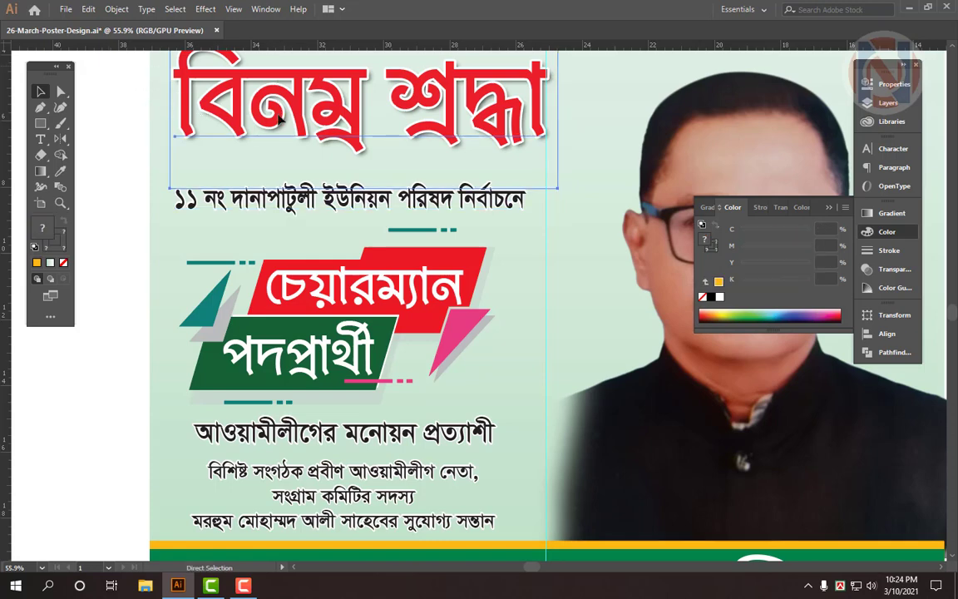
key(ctrl+2)
drag(242, 211, 245, 215)
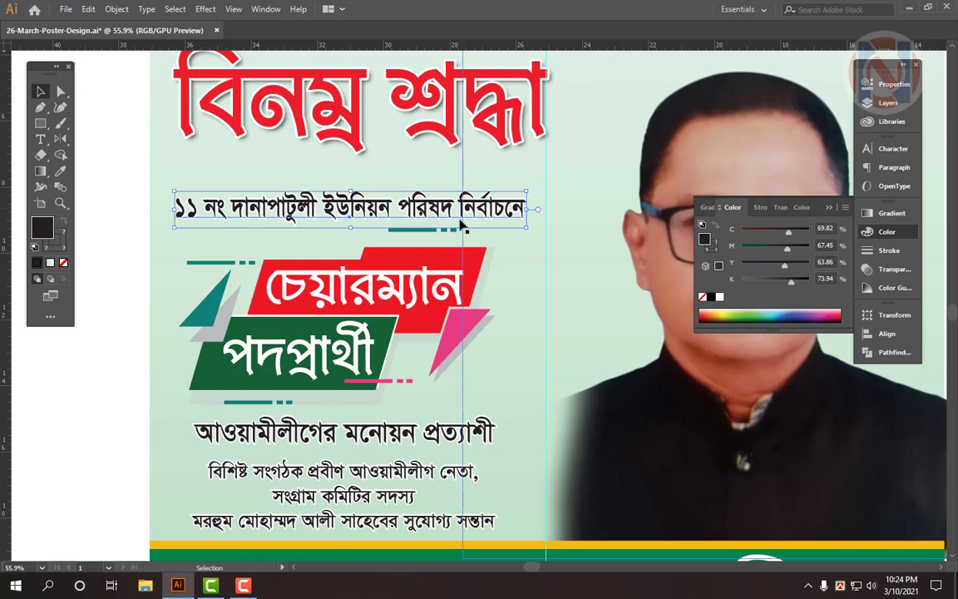
click(163, 197)
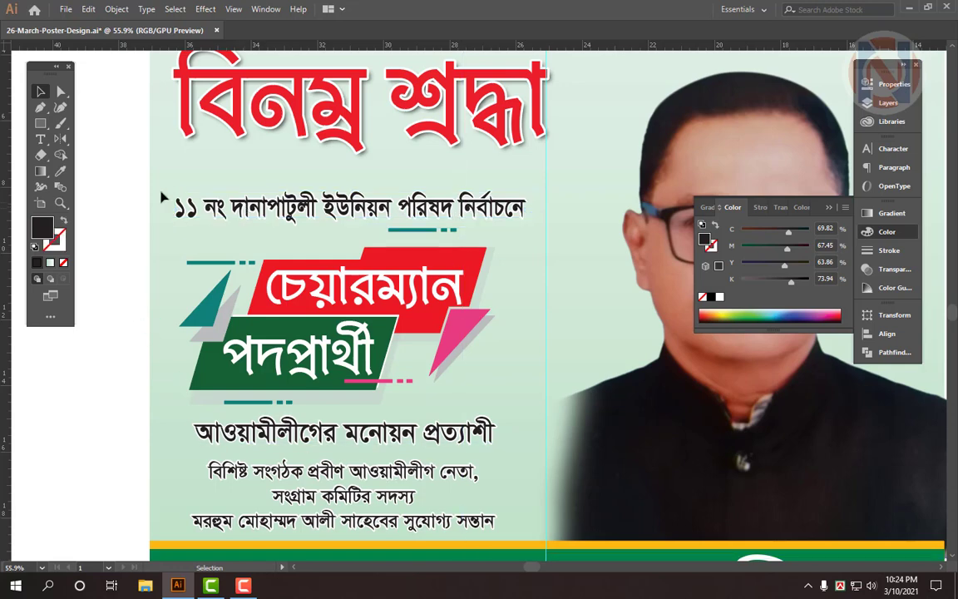
Step: Slightly adjust the size of the whole chairman-candidate block, including its election line and the text lines below the badge
click(443, 520)
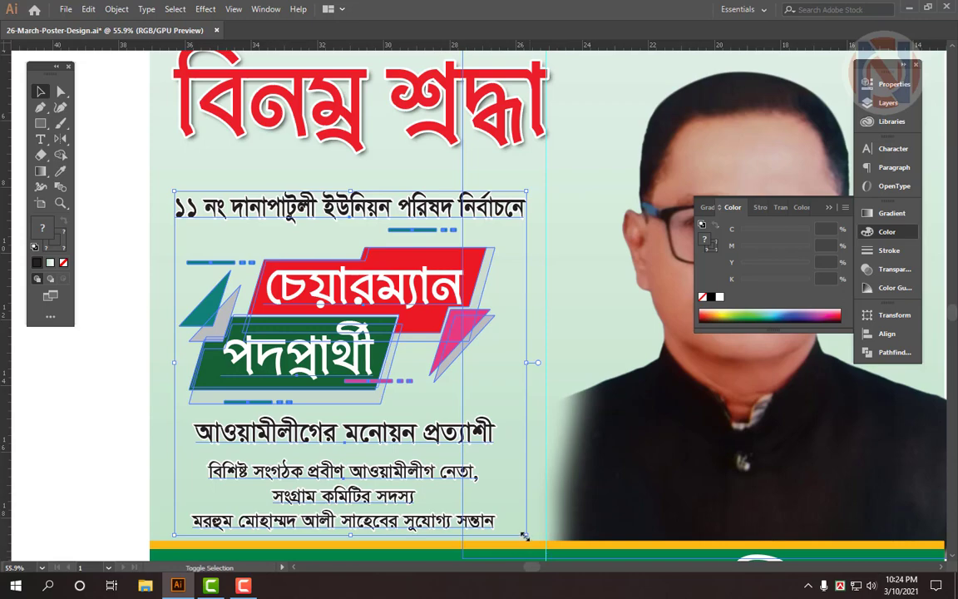
drag(524, 536, 525, 535)
drag(398, 403, 333, 402)
drag(648, 515, 540, 500)
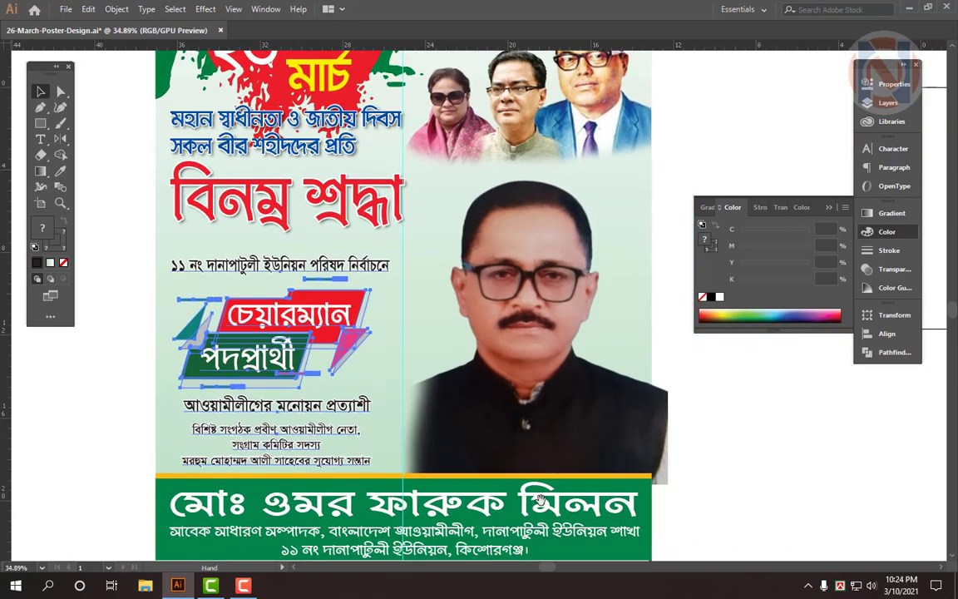
Step: Shrink the red-circle birdcage artwork a little and move it up toward the poster's upper-right corner
scroll(543, 505, up, 1)
click(582, 365)
scroll(548, 401, up, 2)
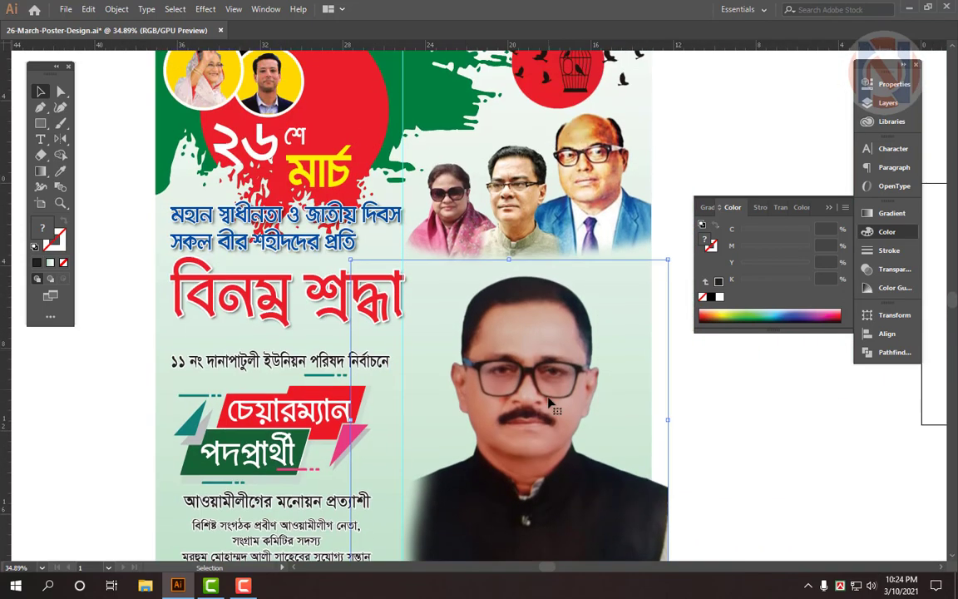
scroll(549, 400, up, 1)
click(603, 253)
scroll(577, 379, up, 2)
drag(786, 460, 728, 472)
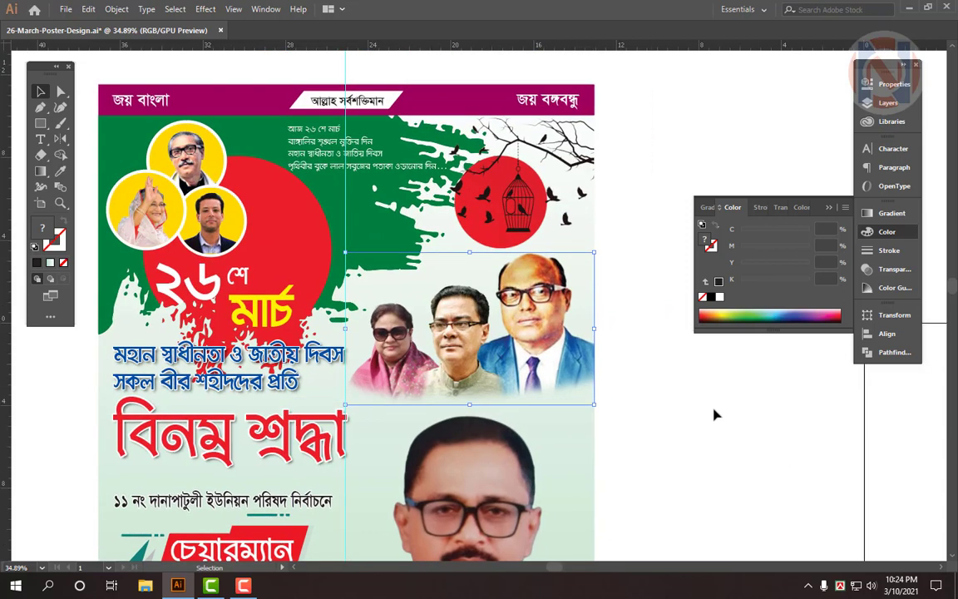
click(509, 237)
drag(448, 260, 471, 238)
Step: Move the three-person portrait group up beneath the birdcage artwork and scale it down slightly against the poster's right edge
drag(540, 360, 539, 334)
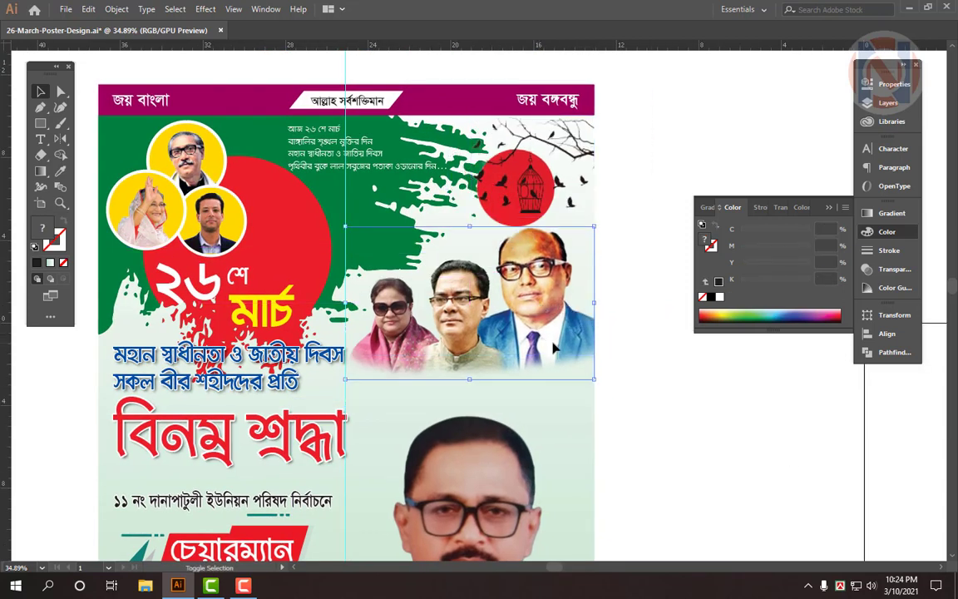
key(shift+Down)
key(shift+Down)
scroll(532, 346, down, 1)
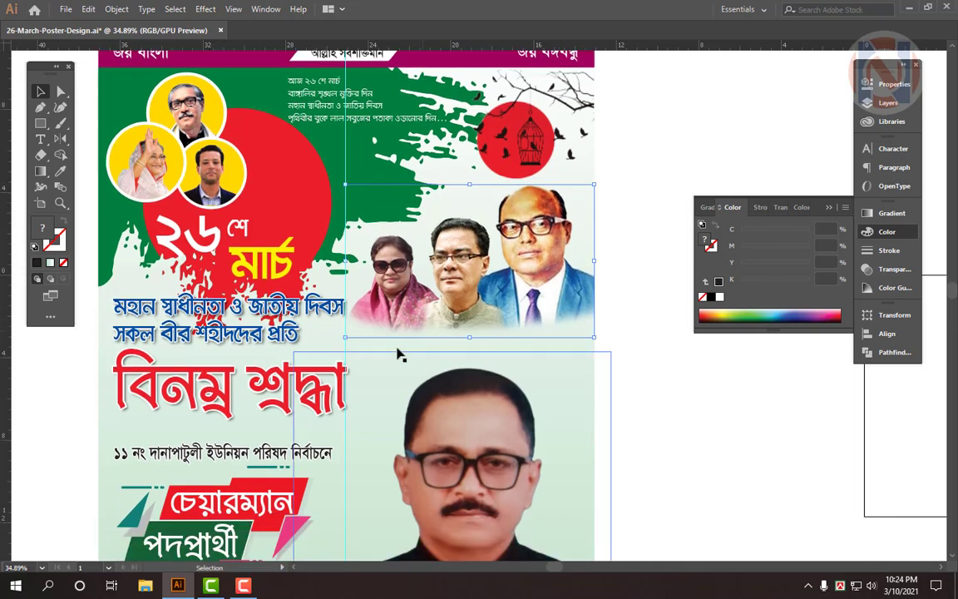
scroll(449, 324, down, 2)
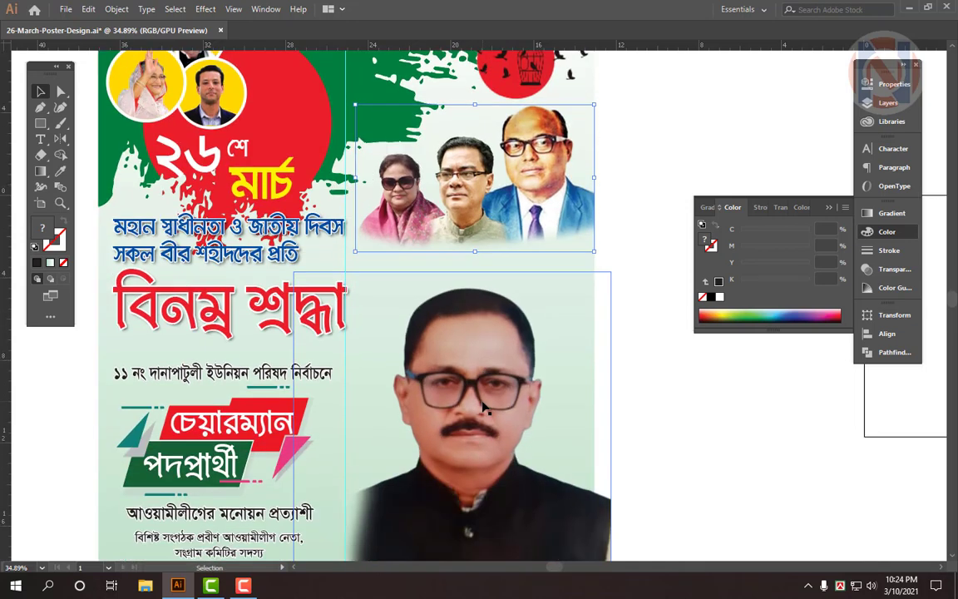
Step: Enlarge the candidate's main portrait and position it between the three-person portrait group and the green name band
click(467, 314)
drag(454, 275, 454, 239)
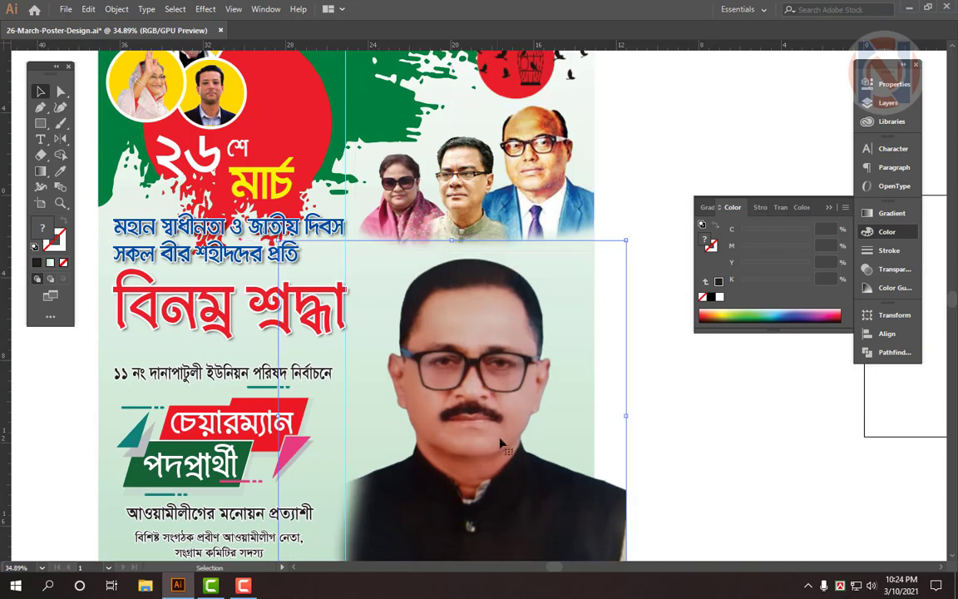
drag(502, 446, 486, 450)
drag(540, 444, 513, 497)
drag(513, 497, 511, 424)
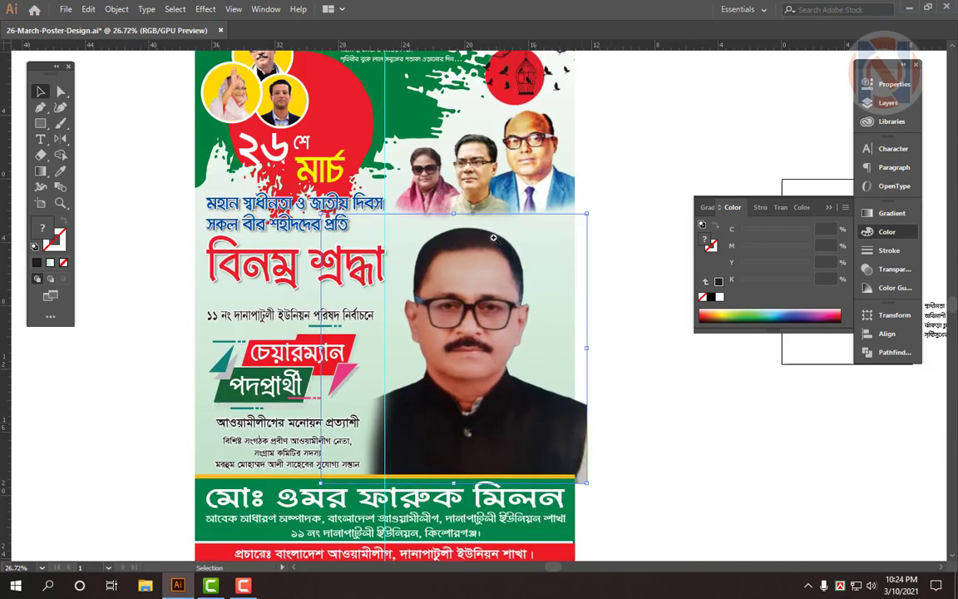
drag(452, 248, 580, 341)
drag(443, 206, 441, 199)
drag(549, 383, 465, 366)
drag(627, 479, 603, 424)
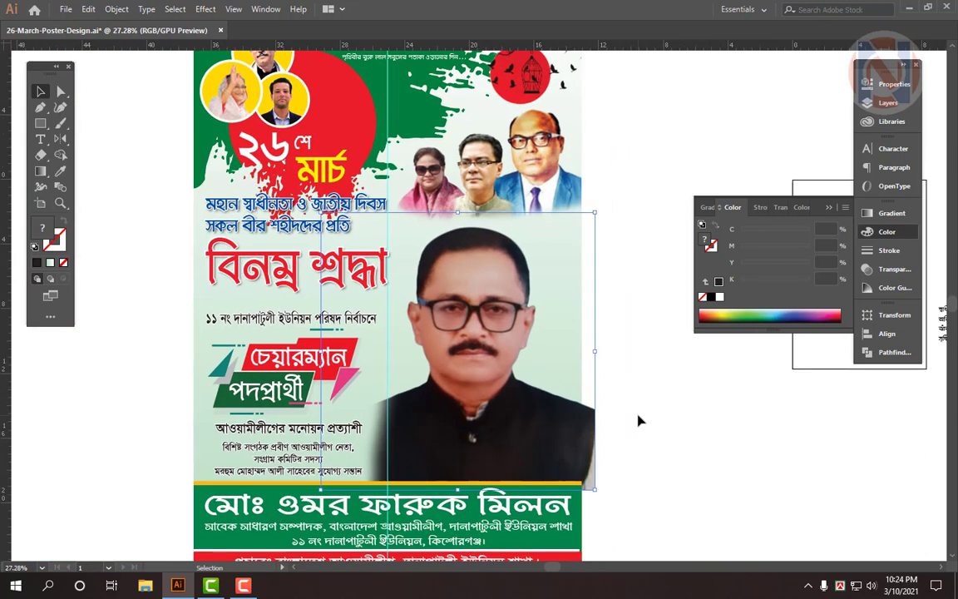
click(640, 419)
key(ctrl+alt+2)
click(501, 361)
click(491, 167)
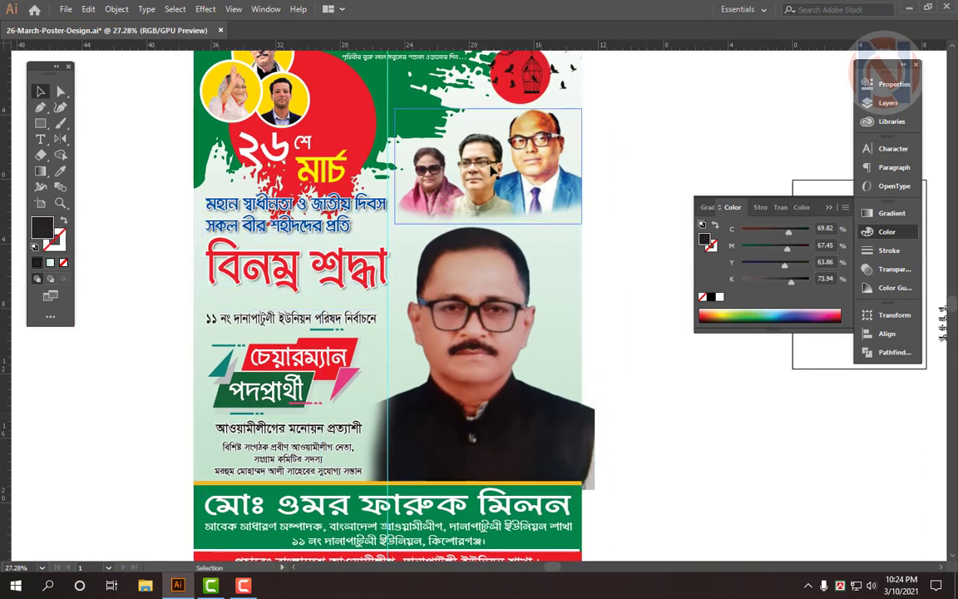
click(649, 155)
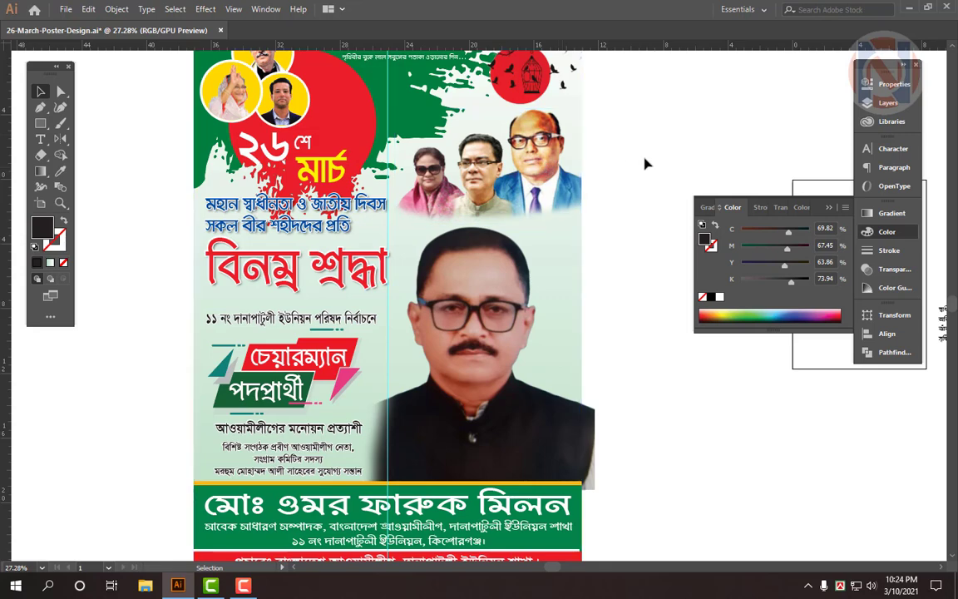
Step: Crop the candidate's portrait image so that its right side ends at the poster's edge, keeping its full left side
click(592, 386)
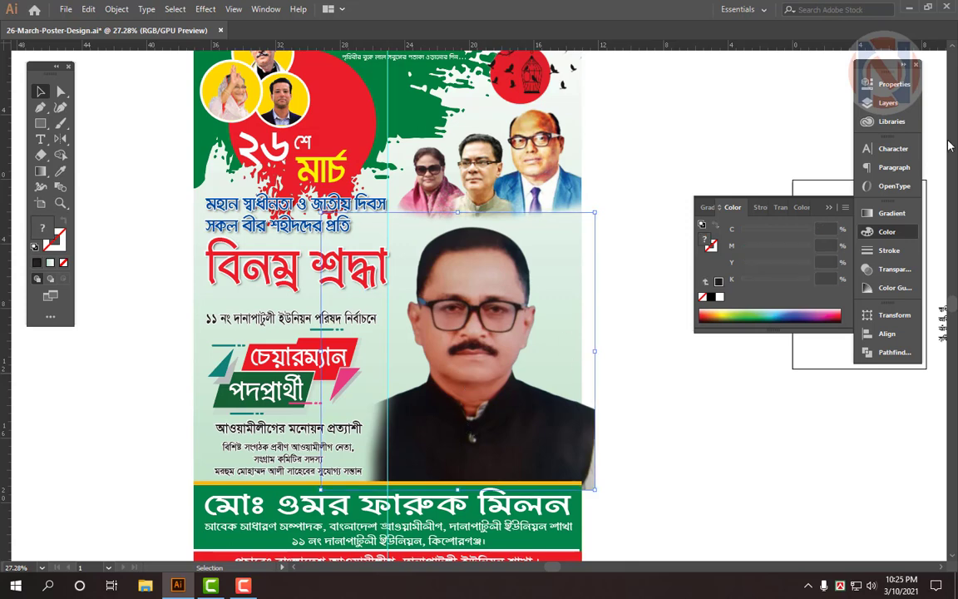
click(898, 90)
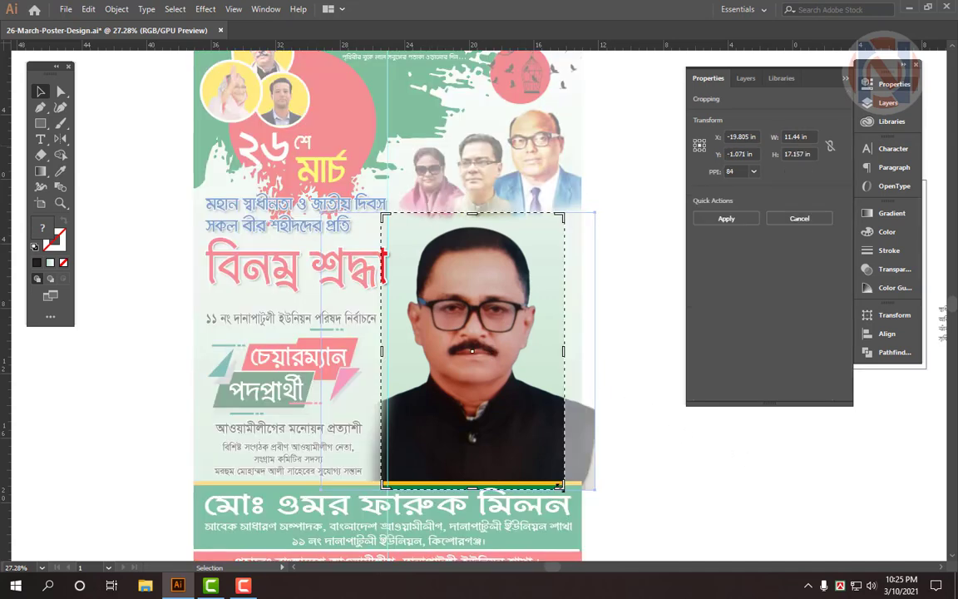
drag(562, 484, 579, 485)
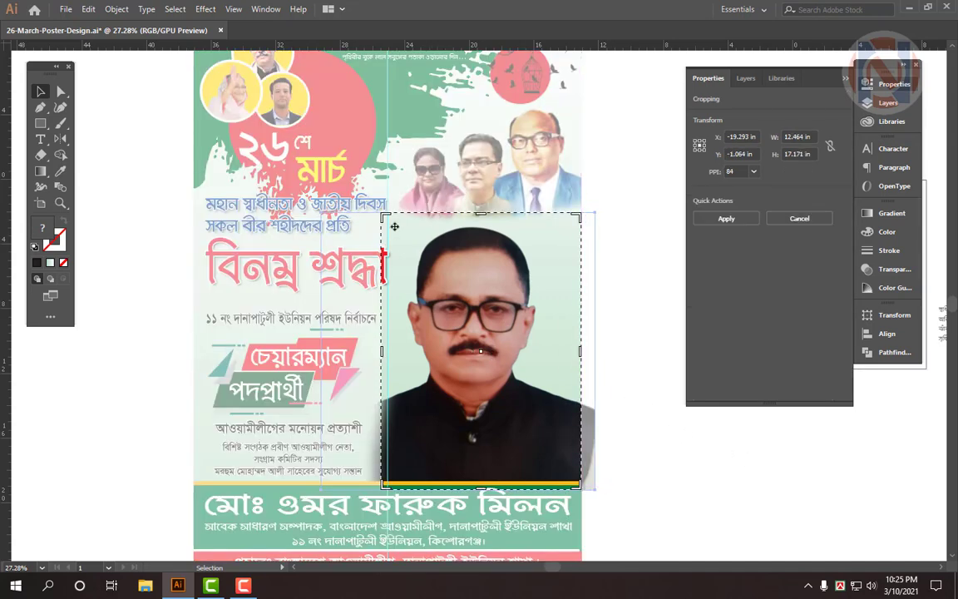
drag(384, 218, 320, 215)
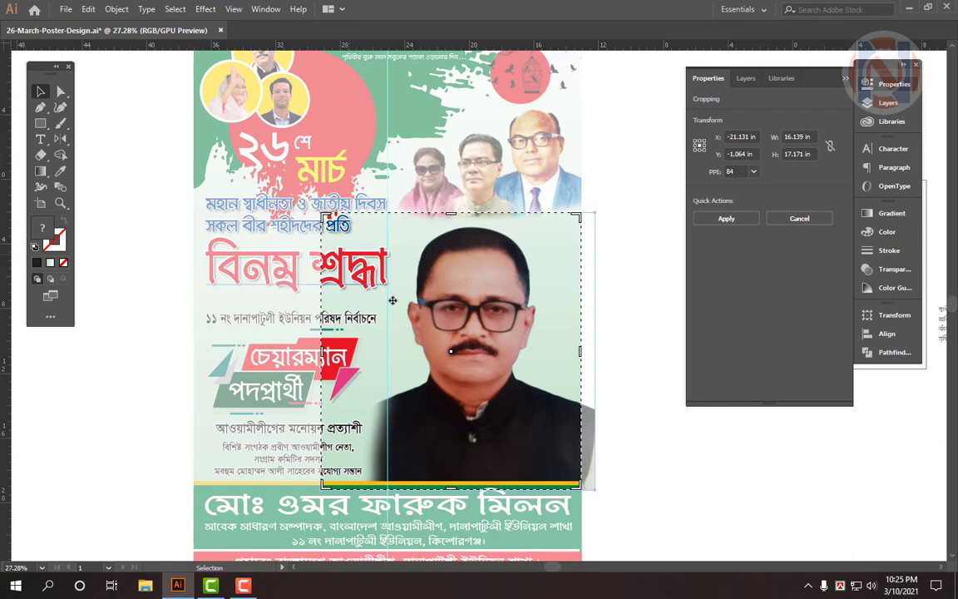
key(Return)
click(590, 452)
click(574, 476)
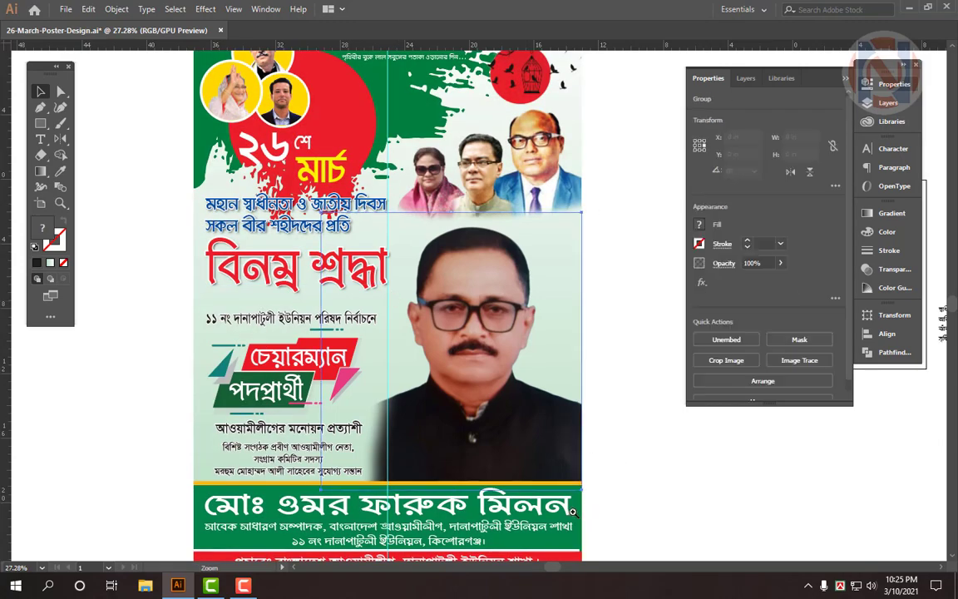
Step: Examine the whole poster layout with the portraits, headings, badge and name band, without the document properties in view
drag(572, 512, 515, 514)
drag(630, 514, 558, 467)
click(575, 438)
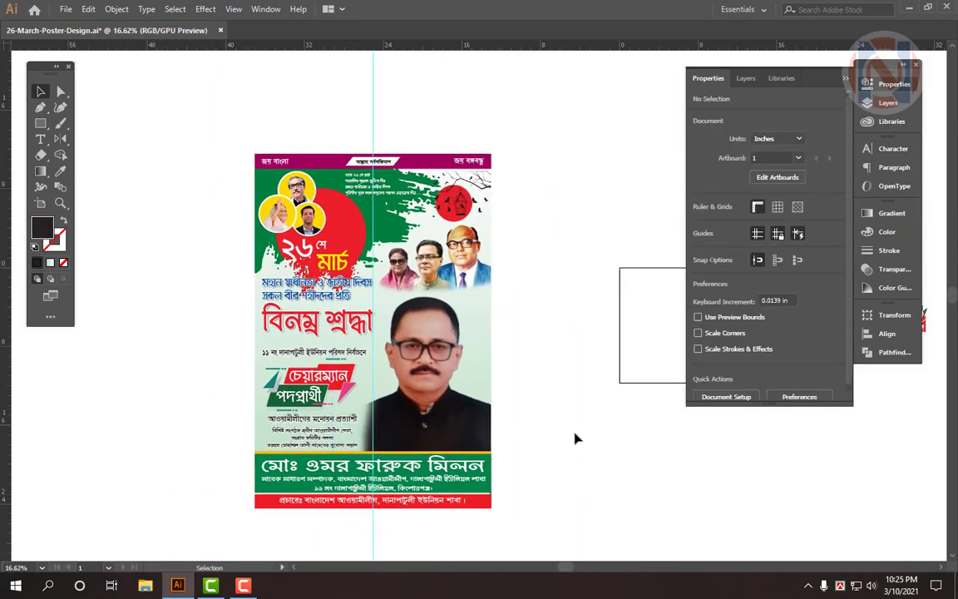
drag(303, 460, 368, 489)
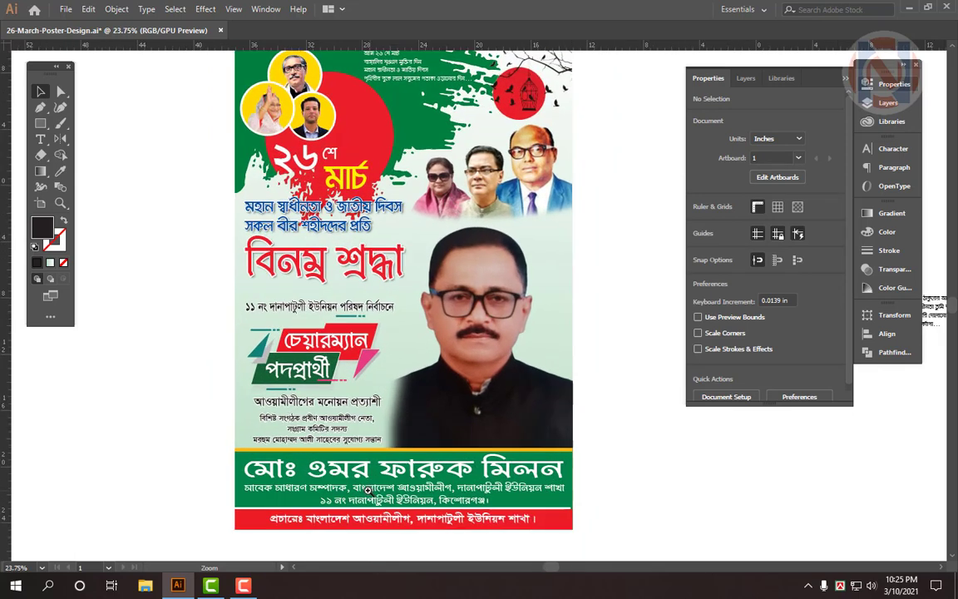
drag(566, 374, 542, 372)
click(884, 85)
scroll(747, 253, up, 2)
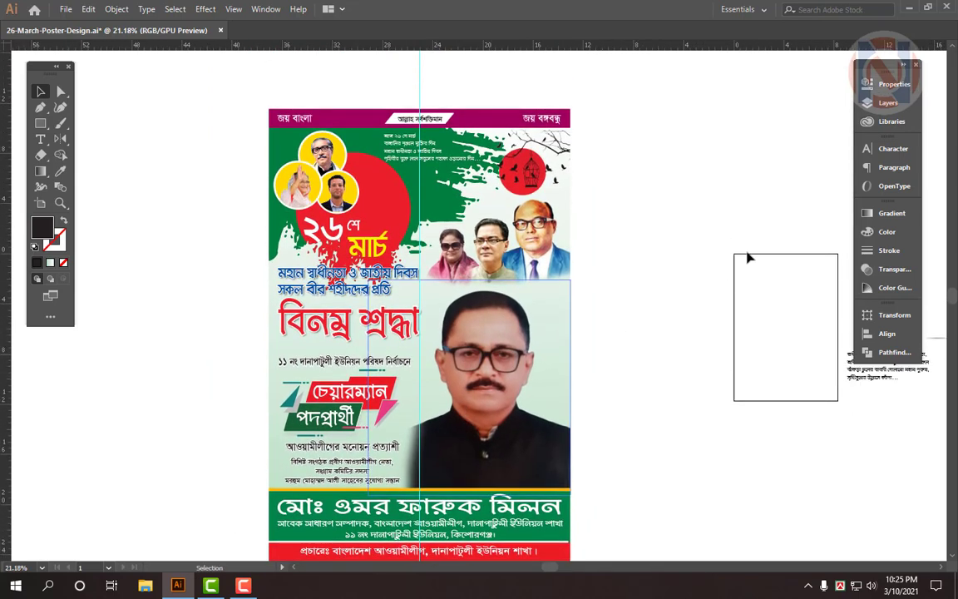
drag(630, 317, 614, 324)
drag(628, 358, 573, 353)
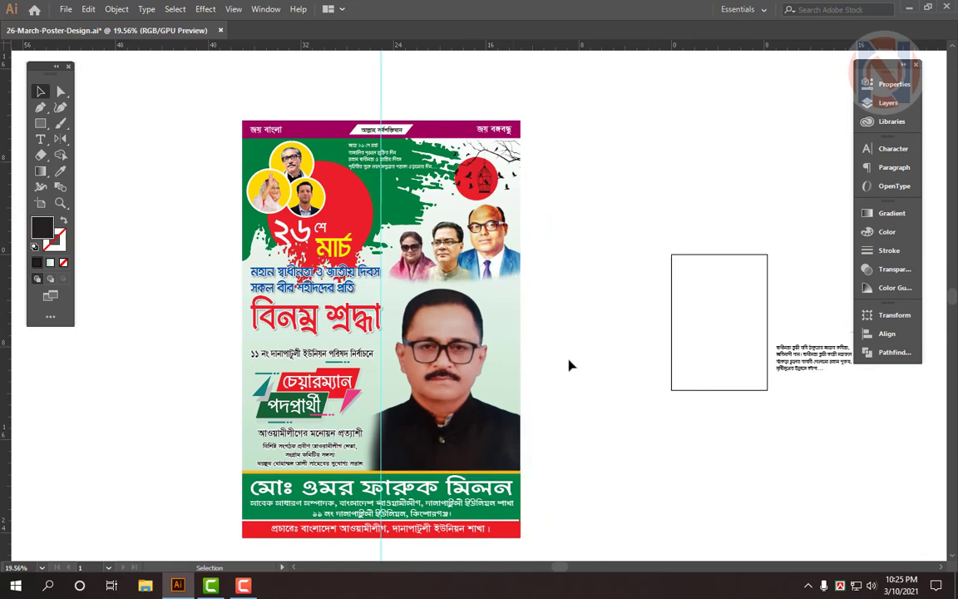
drag(415, 429, 440, 425)
drag(444, 422, 481, 444)
scroll(558, 314, down, 1)
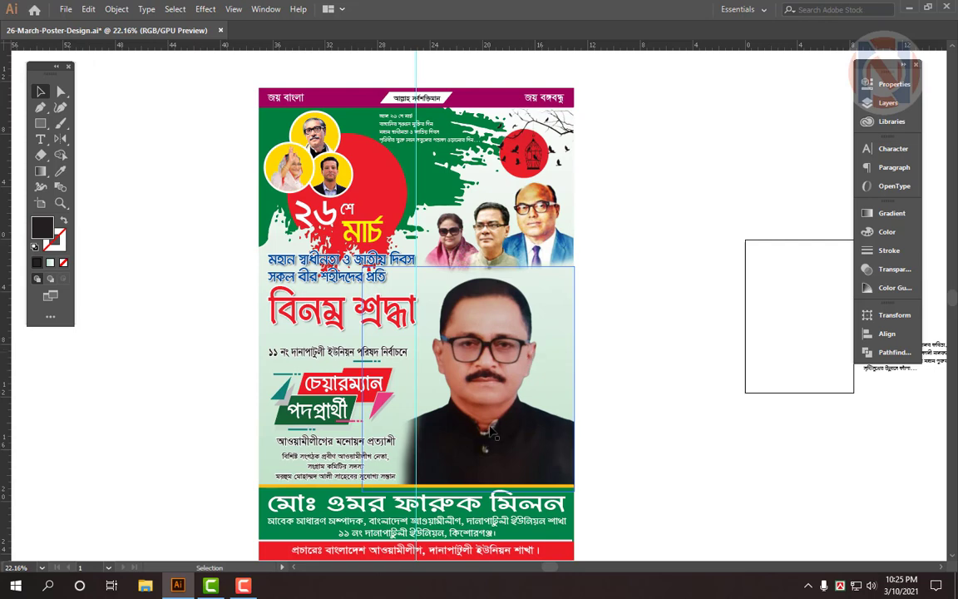
key(p)
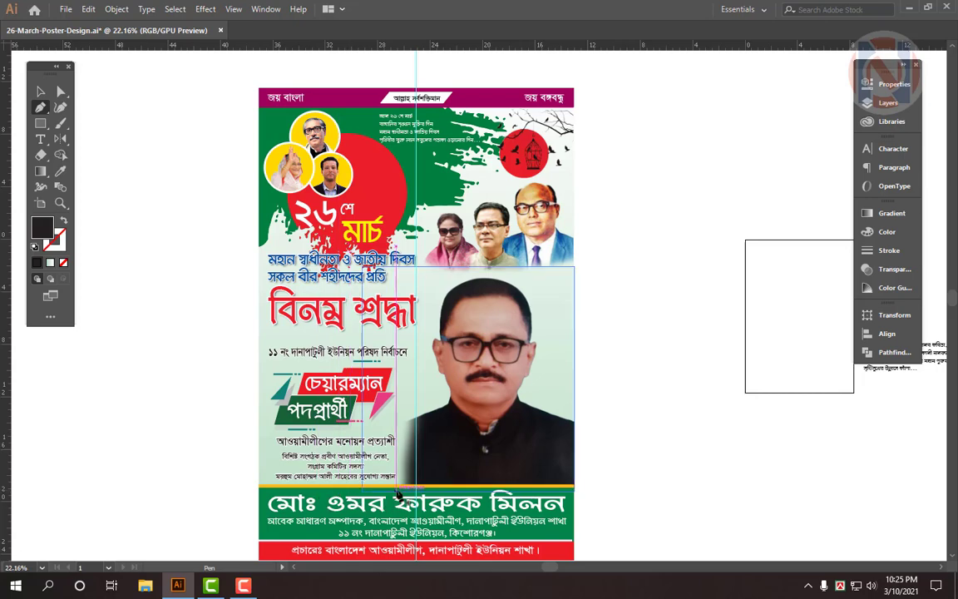
click(390, 492)
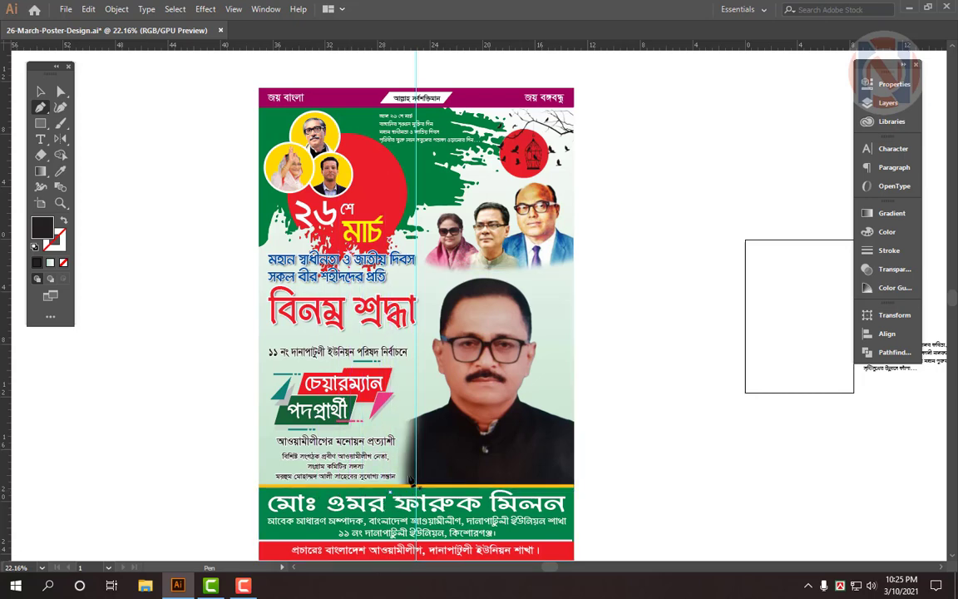
click(574, 263)
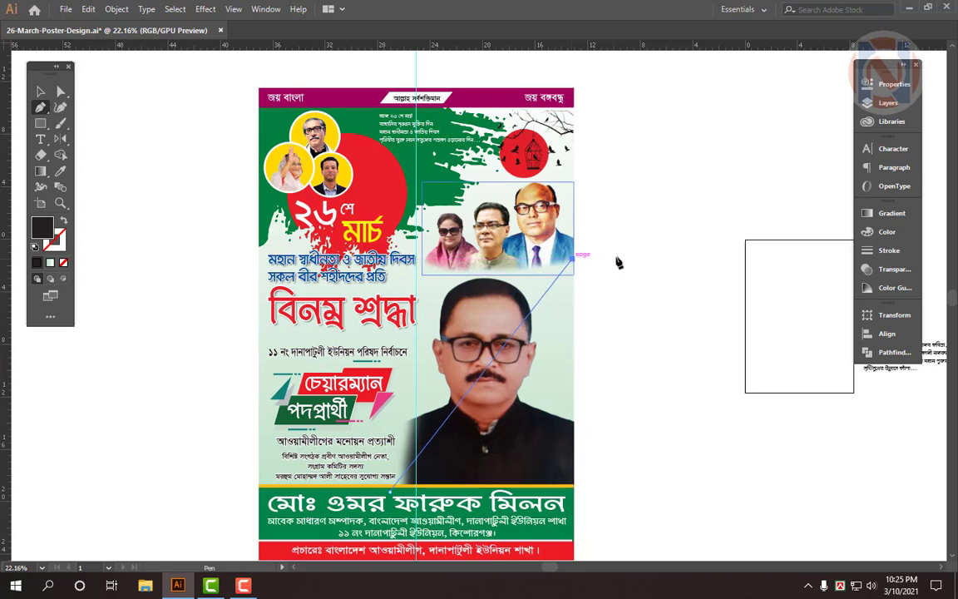
key(v)
key(ctrl+z)
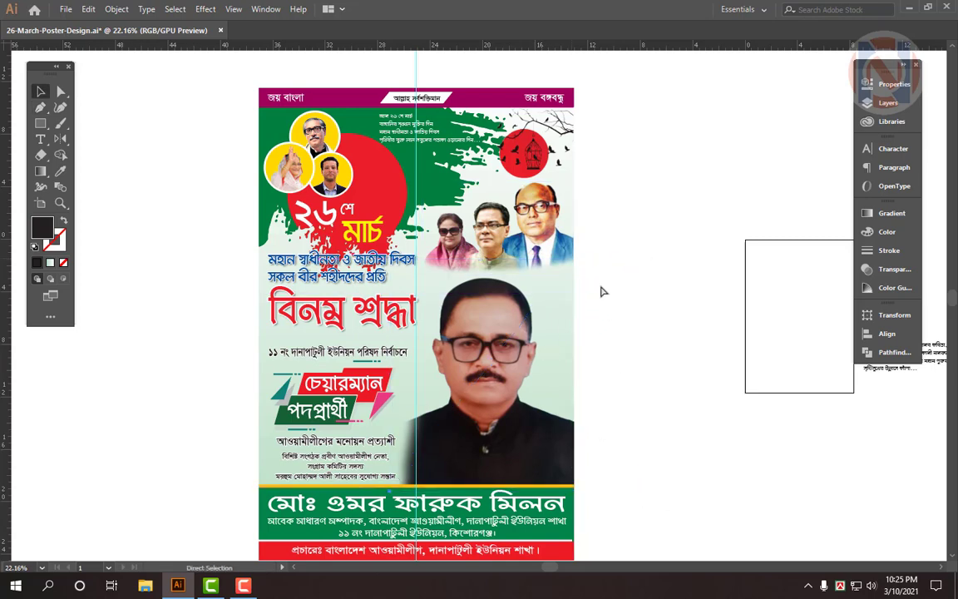
Step: Draw a large triangle with the Pen tool from the yellow line past the poster's right edge and send it behind the portraits and name band
key(p)
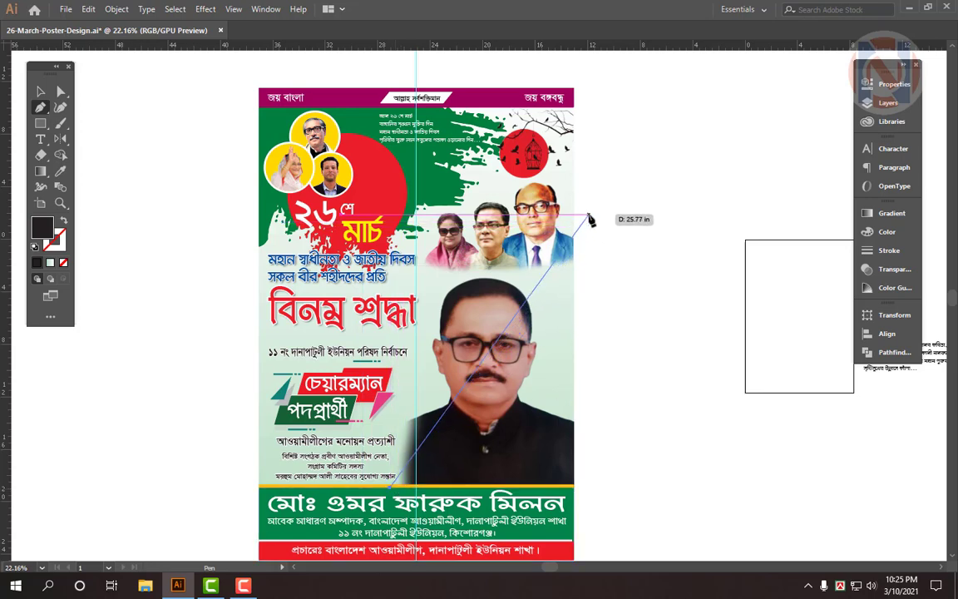
click(590, 214)
click(636, 520)
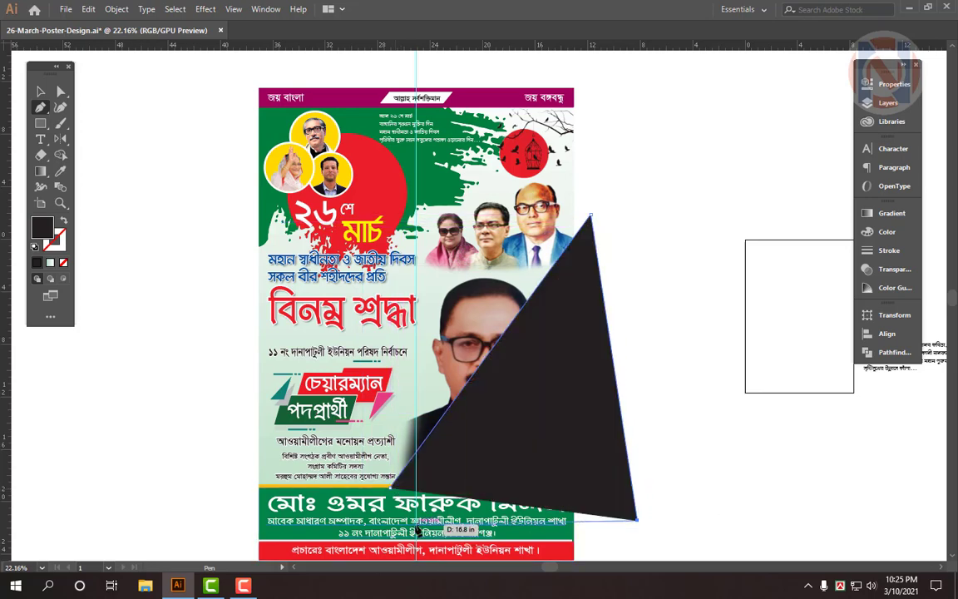
key(v)
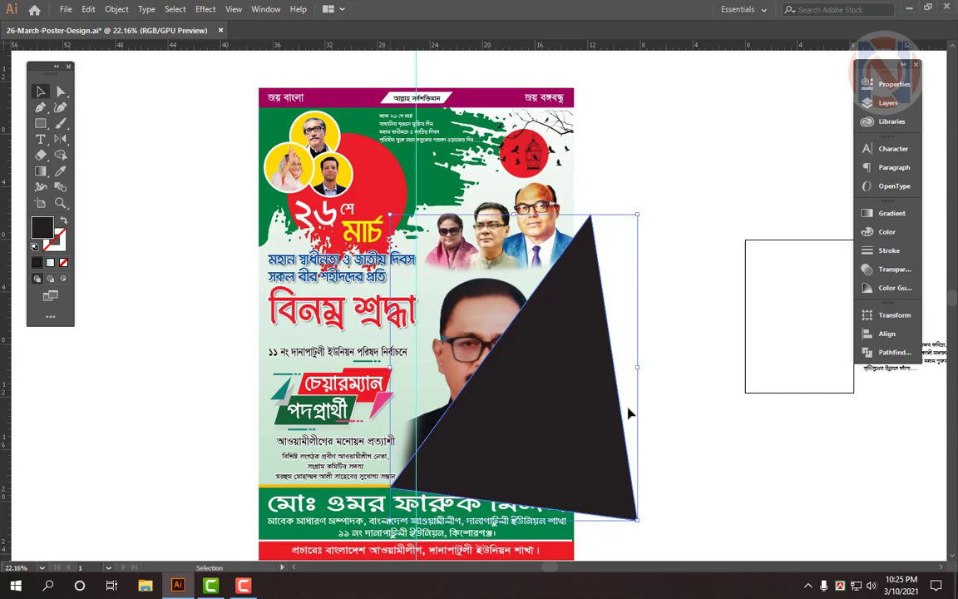
key(ctrl+shift+bracketleft)
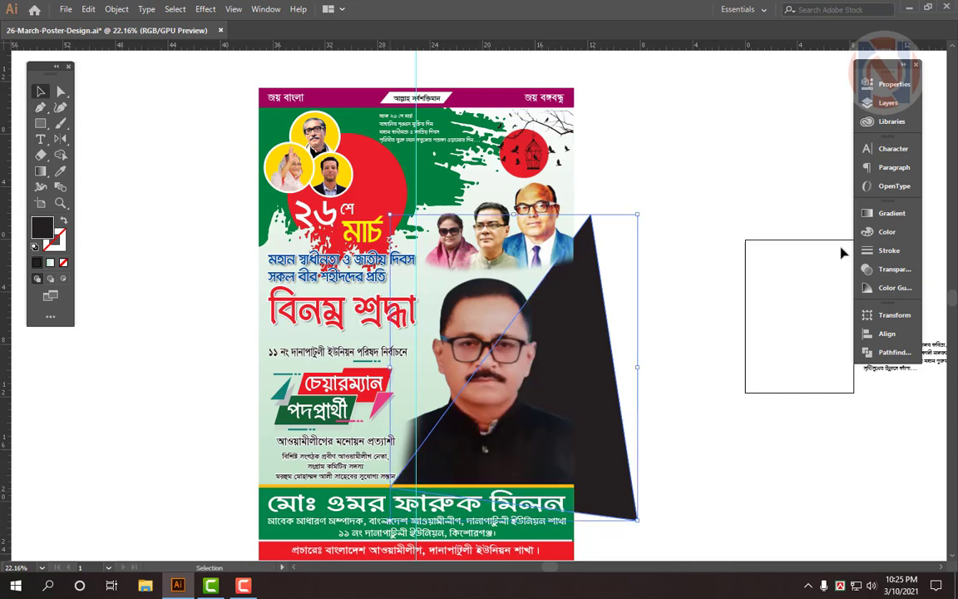
Step: Set the triangle's fill color to C 60, M 0, Y 100, K 0
click(894, 234)
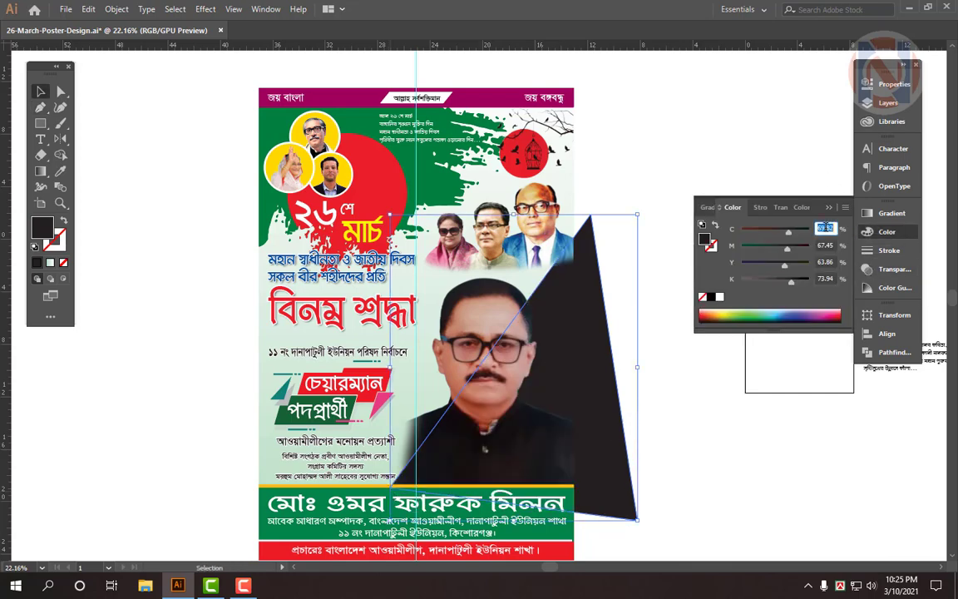
text(0)
key(Tab)
text(0)
key(Tab)
text(100)
key(Tab)
text(0)
key(Return)
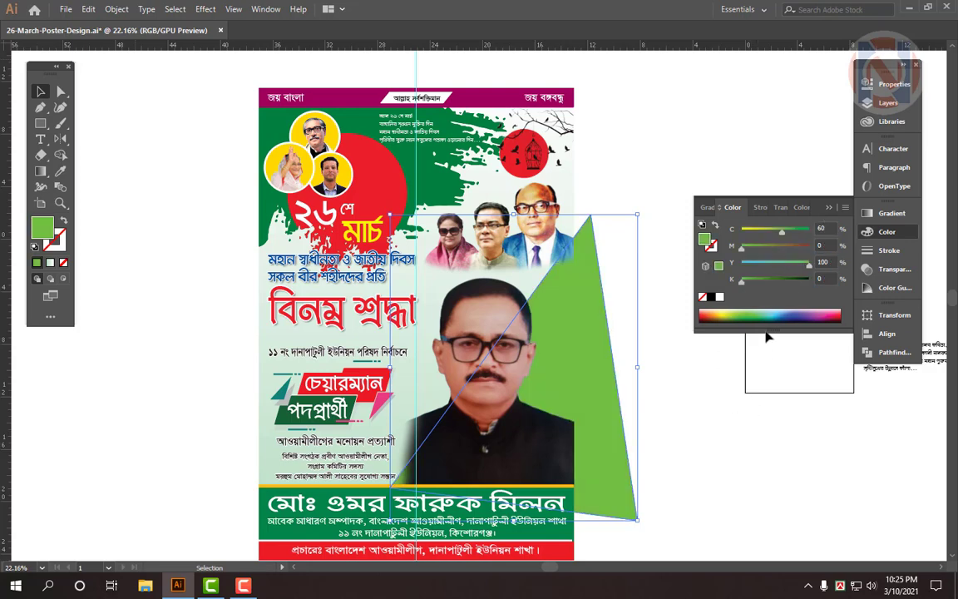
Step: Soften the triangle's fill to a pale green by setting both cyan and yellow to 30%
text(30)
key(Tab)
key(Tab)
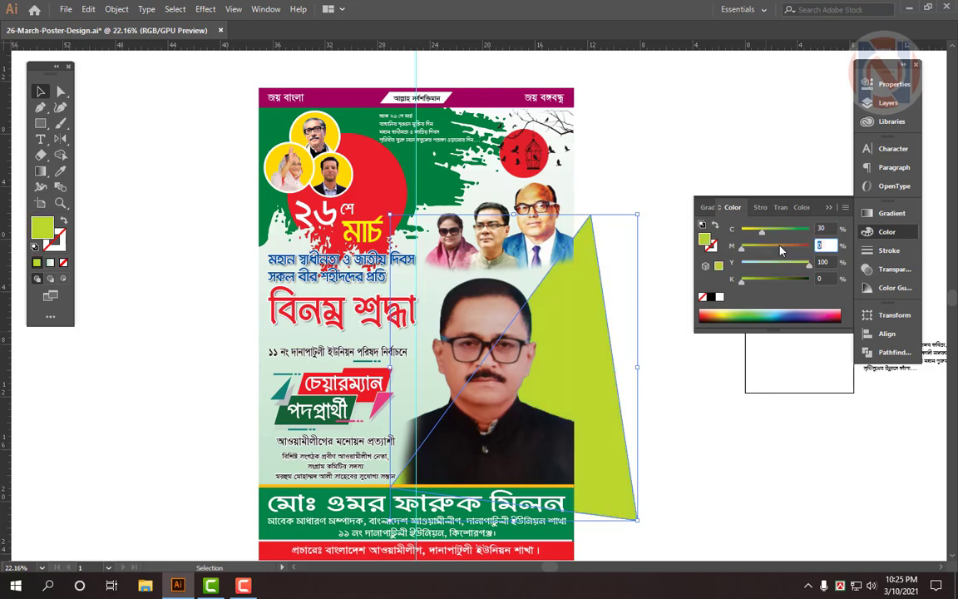
key(Return)
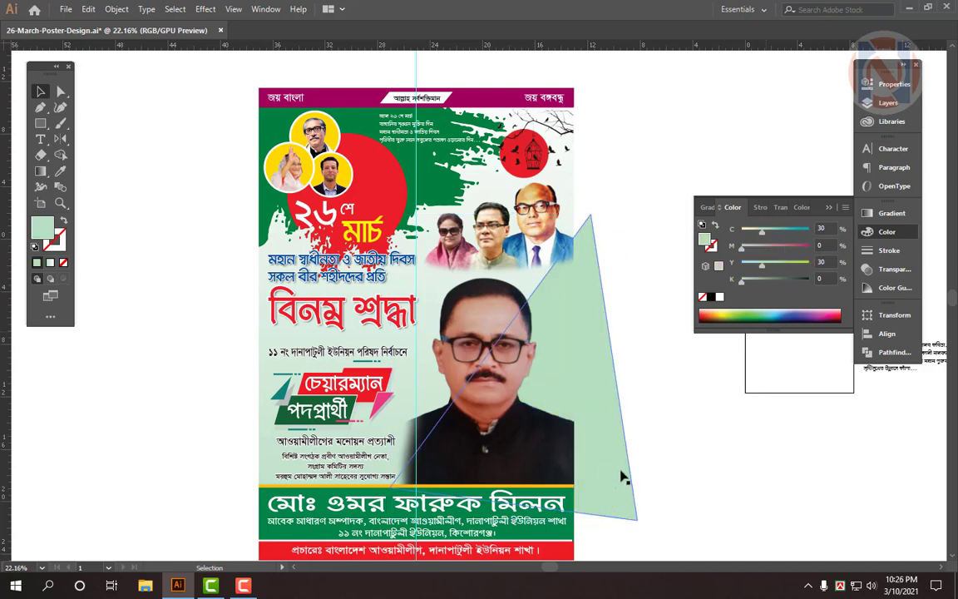
click(606, 476)
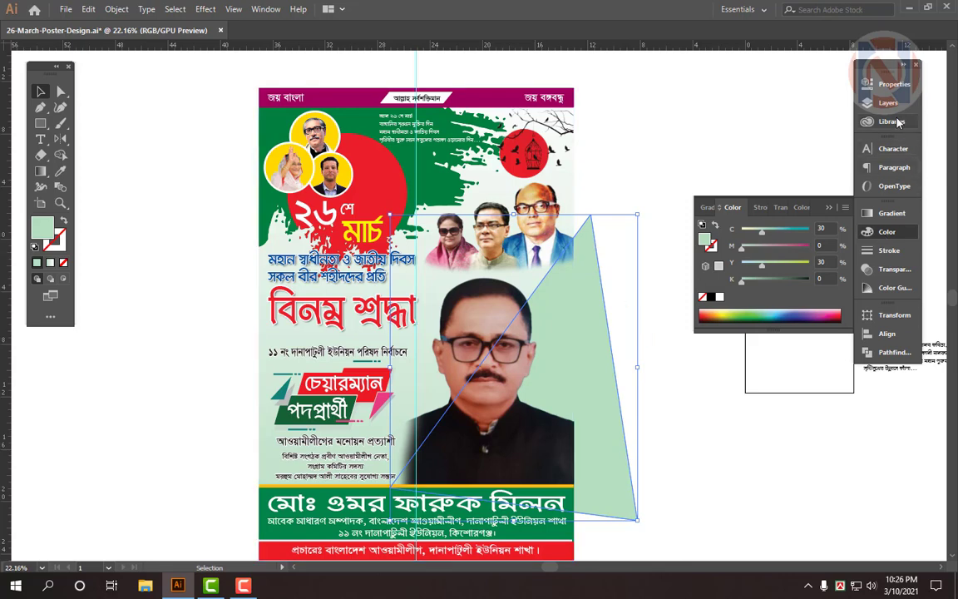
Step: Delete the pale green triangle behind the portraits and name band
click(896, 86)
click(686, 402)
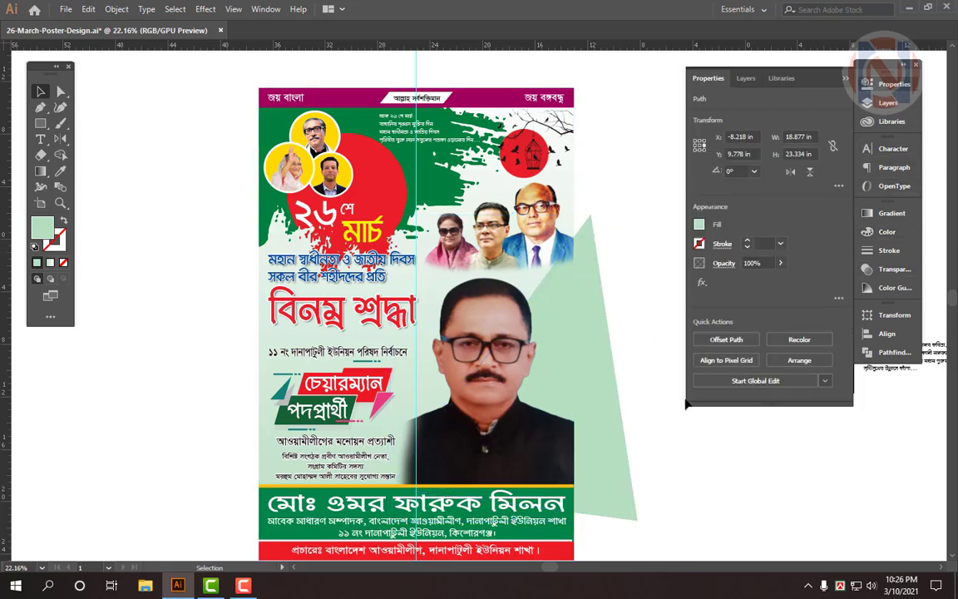
click(600, 385)
key(Tab)
drag(658, 445, 645, 419)
click(535, 375)
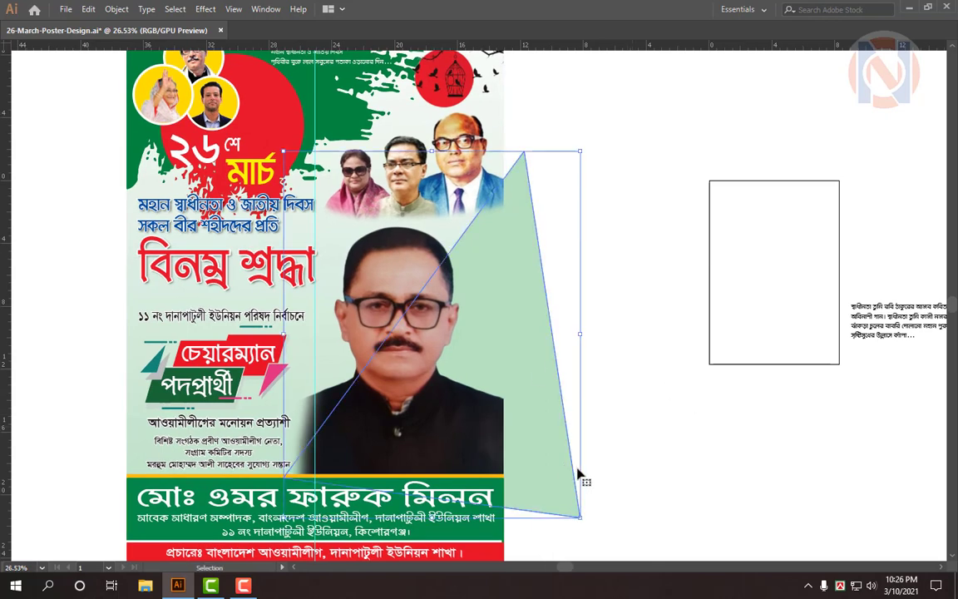
key(Delete)
drag(606, 385, 368, 262)
key(Tab)
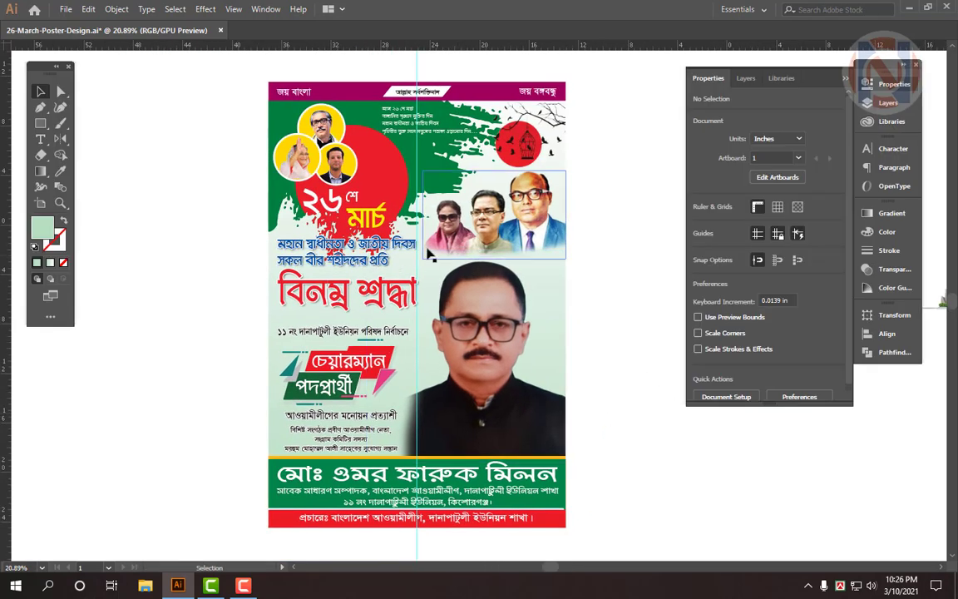
Step: Examine the poster background rectangle's gradient angle and the color of its starting stop
click(566, 170)
drag(682, 242, 620, 247)
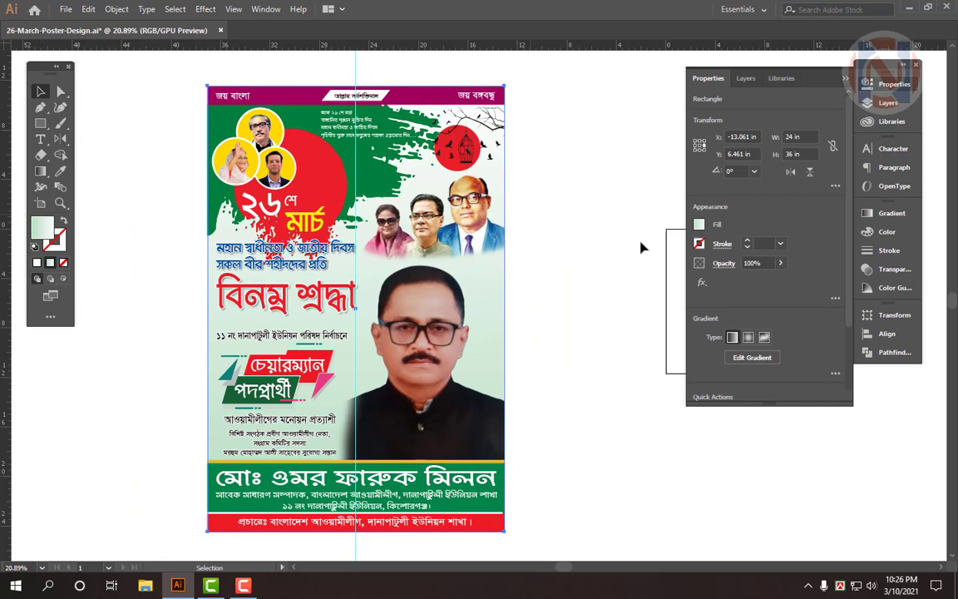
click(871, 214)
click(759, 280)
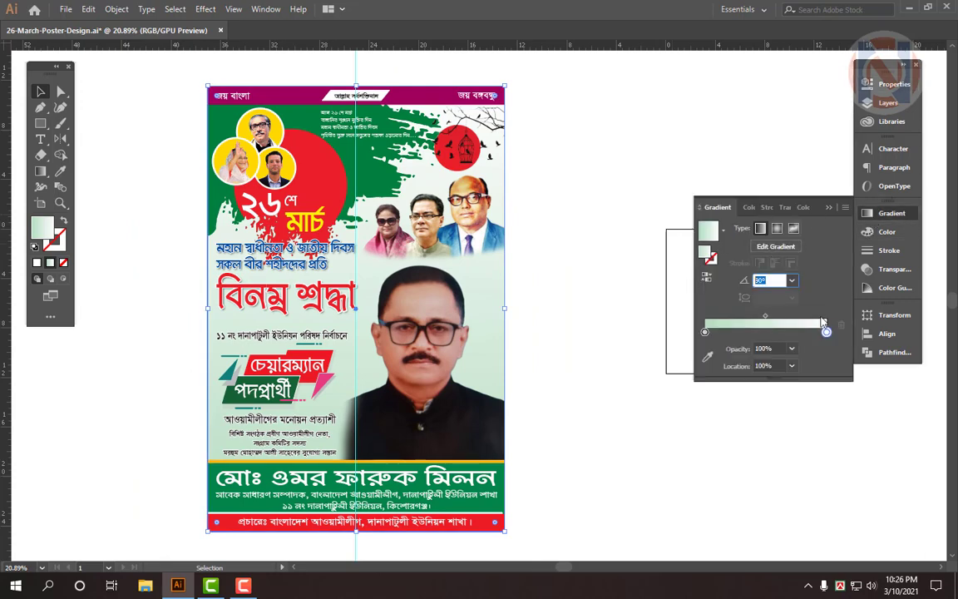
click(705, 333)
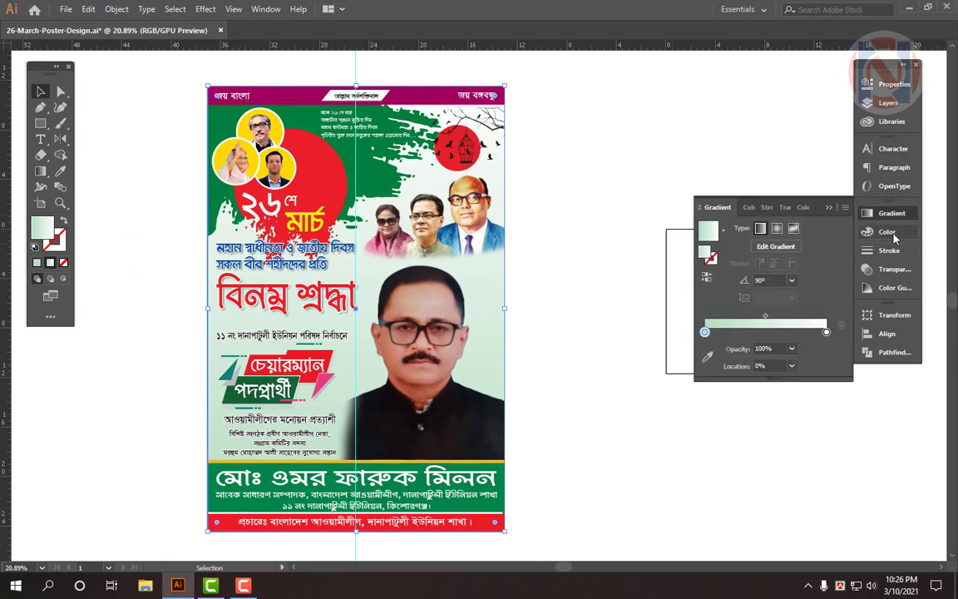
click(892, 235)
click(883, 214)
click(616, 208)
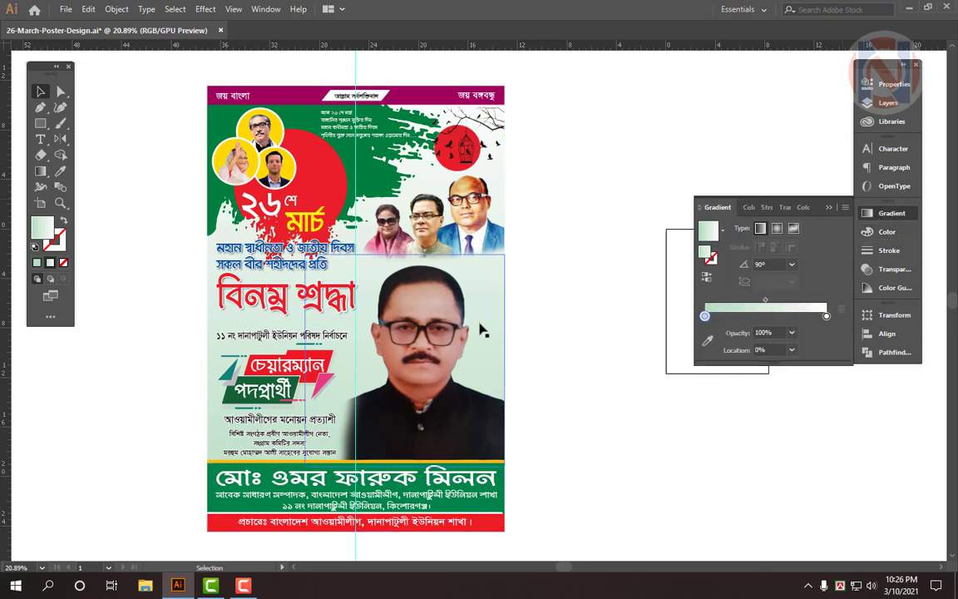
Step: Switch the background gradient's starting stop to CMYK values and set it to C 60, M 0, Y 100, K 0
click(497, 198)
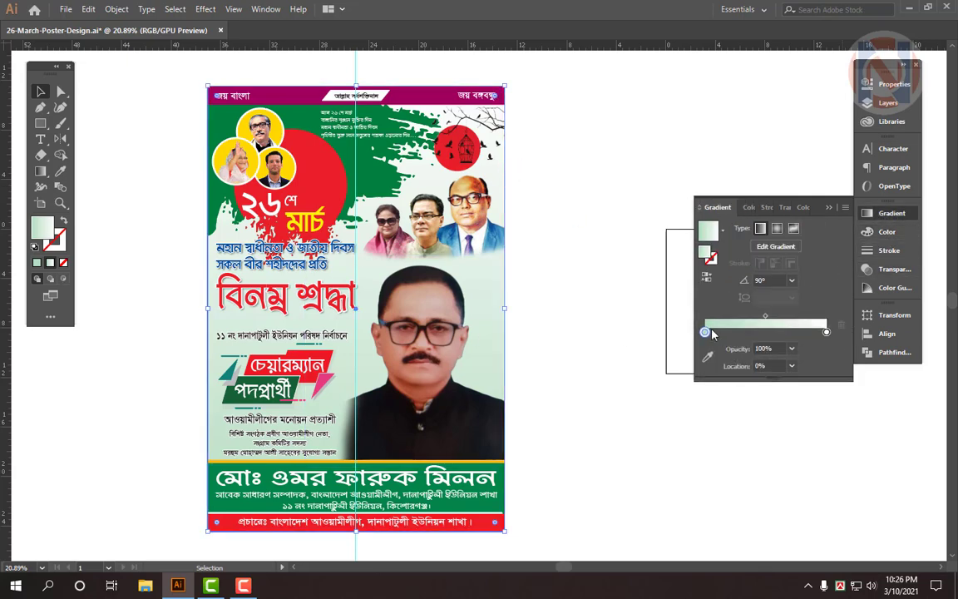
click(886, 232)
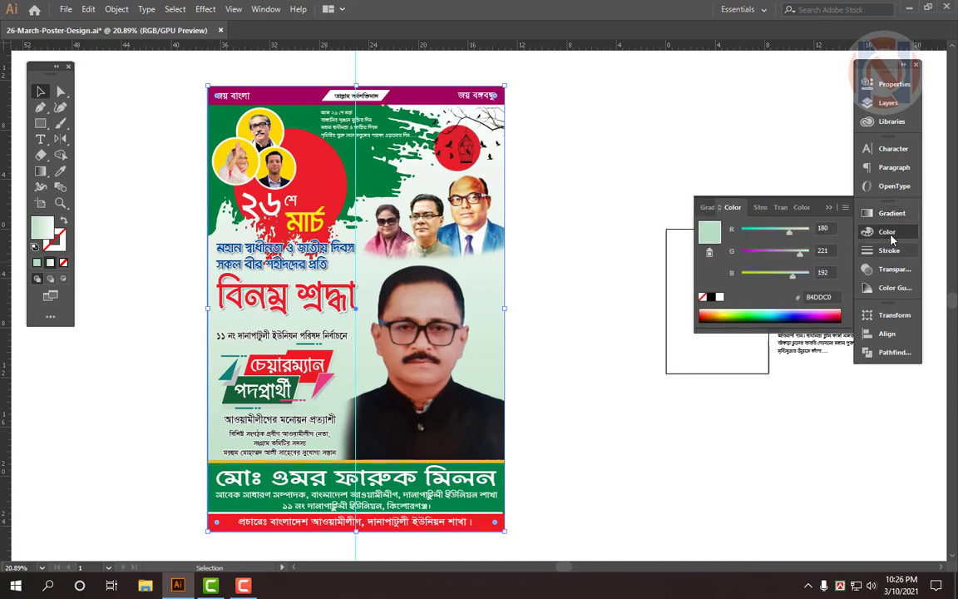
click(845, 207)
click(779, 278)
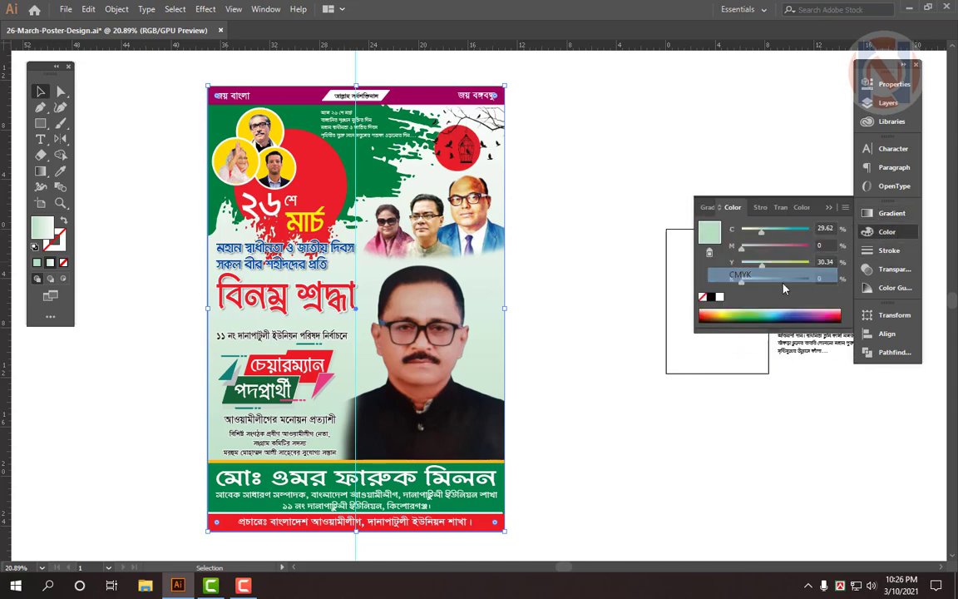
click(828, 228)
text(60)
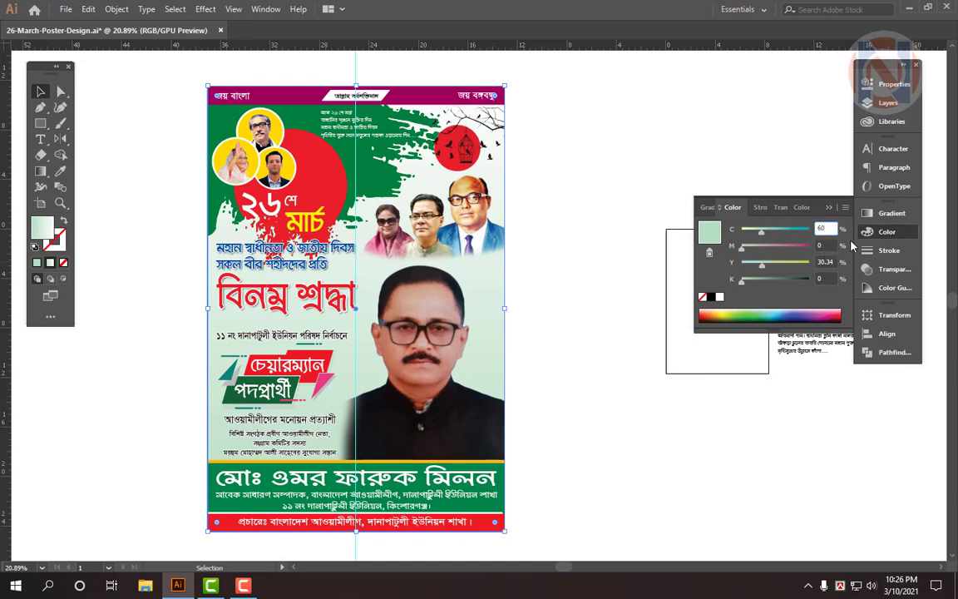
key(Tab)
key(Tab)
text(100)
key(Return)
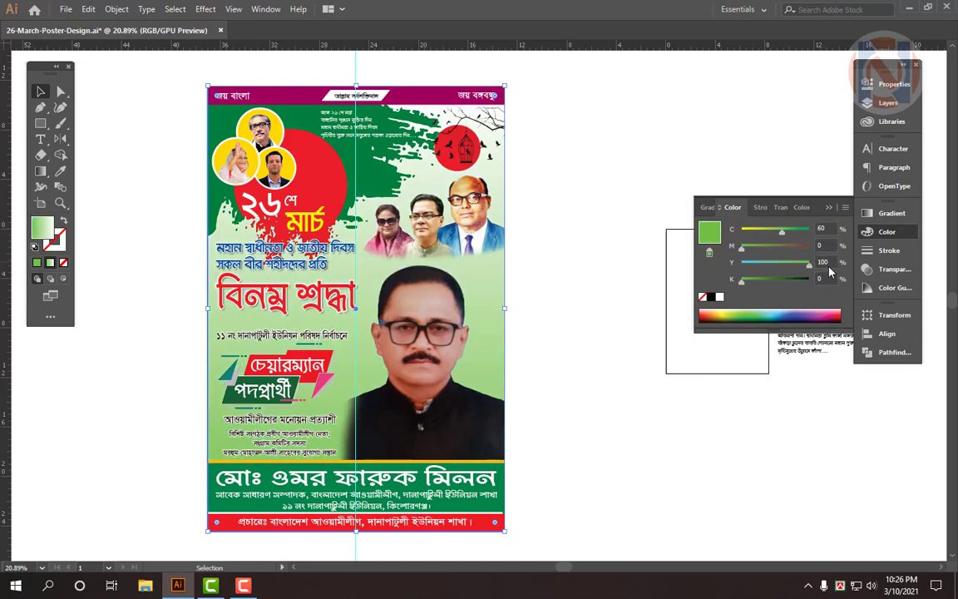
Step: Reduce the background gradient stop's color to cyan 40% and yellow 60%
text(40)
key(Tab)
key(Tab)
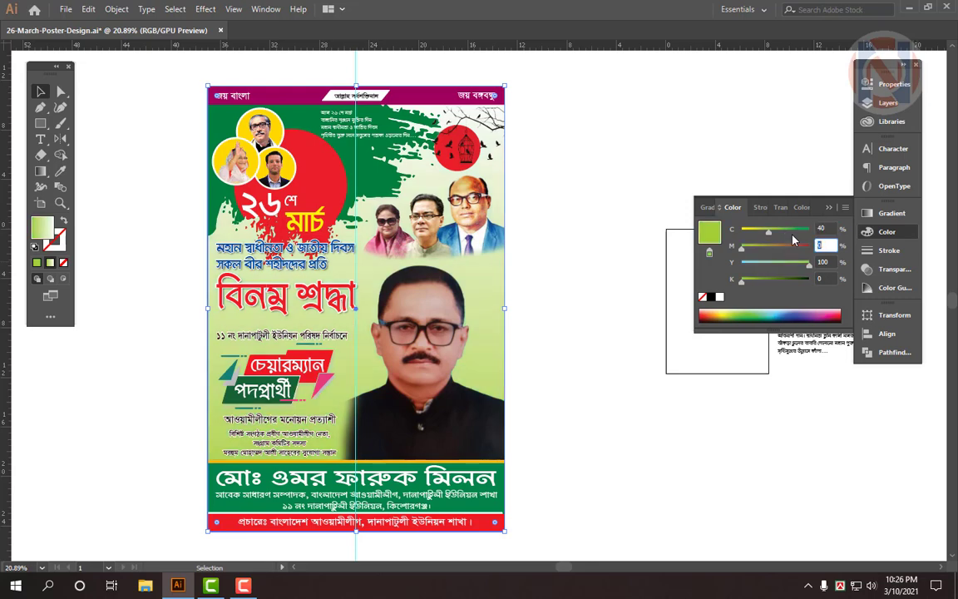
text(60)
key(Tab)
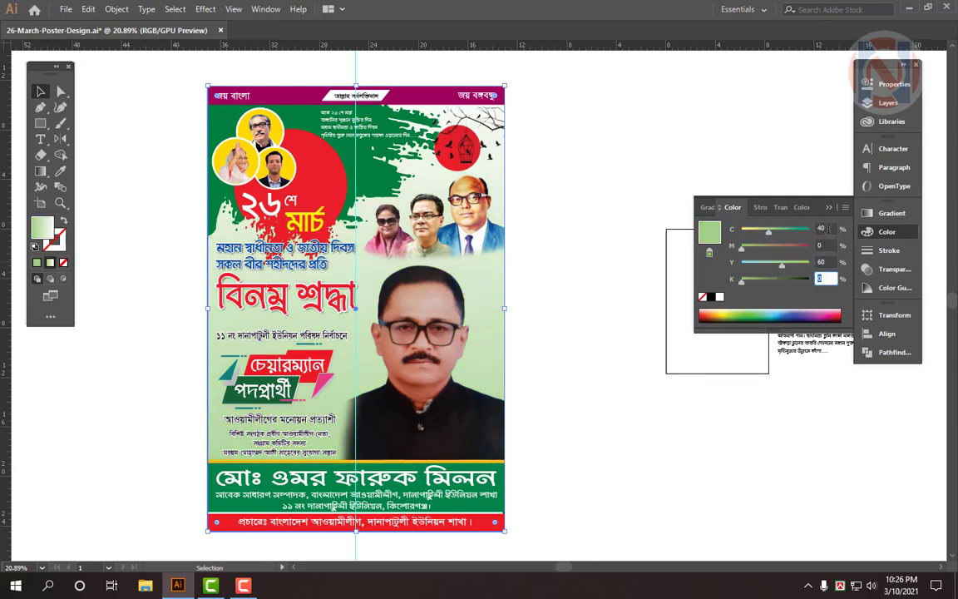
Step: Lighten the background gradient's green stop to cyan 30% and yellow 50%
key(Tab)
text(30)
key(Tab)
key(Tab)
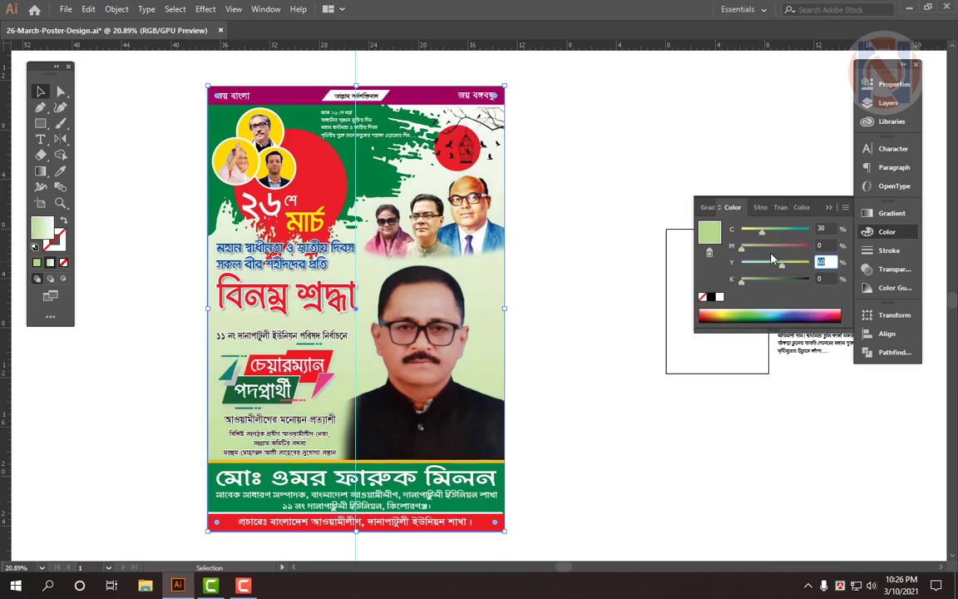
text(50)
key(Return)
Step: Try 70° for the background gradient's angle, and set it to 30°
click(888, 214)
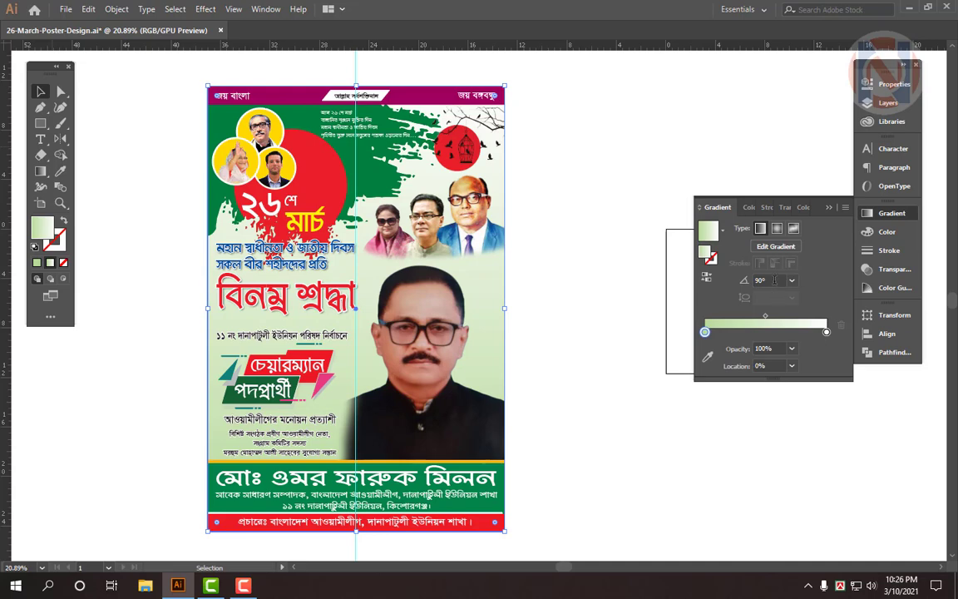
drag(774, 280, 693, 302)
text(70)
key(Return)
text(30)
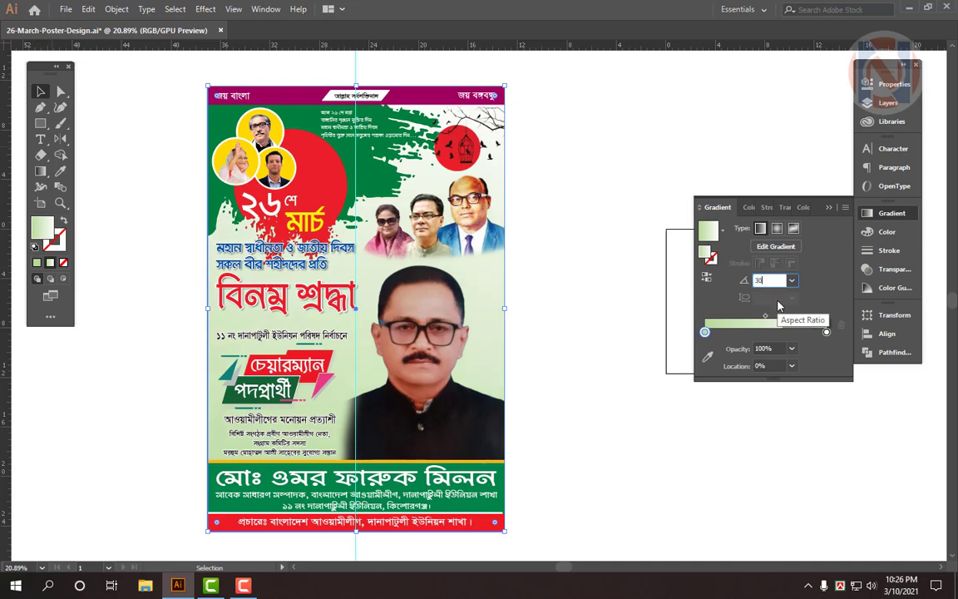
key(Return)
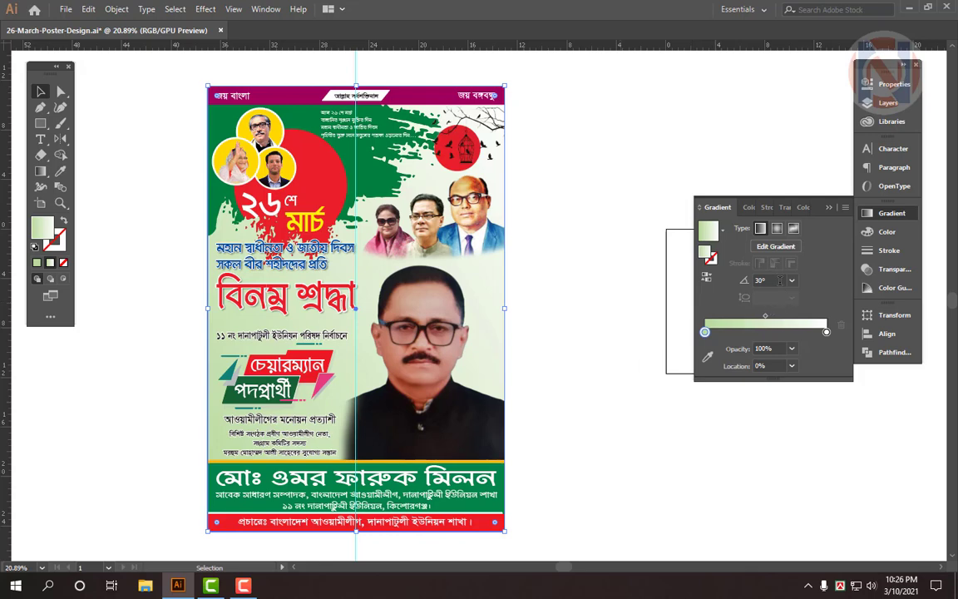
Step: Try a gradient angle of -30° on the background and set it back to 30°
drag(780, 280, 743, 296)
text(-30)
key(Return)
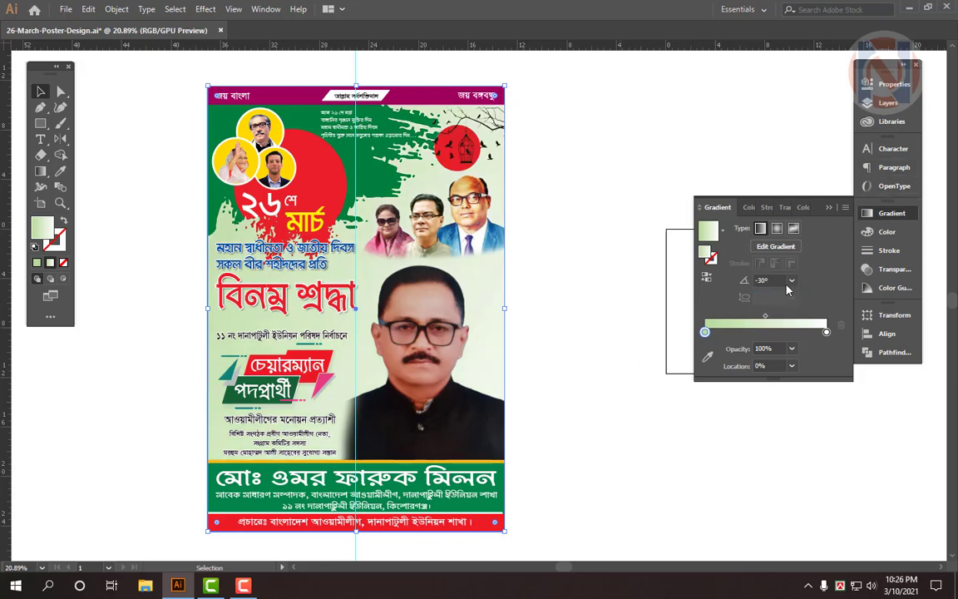
drag(778, 281, 736, 297)
text(30)
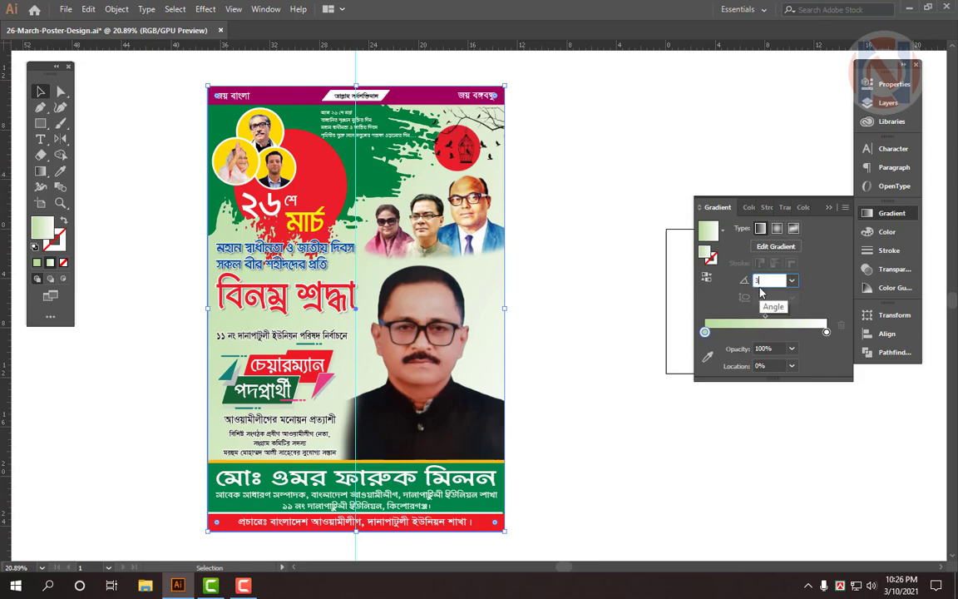
key(Return)
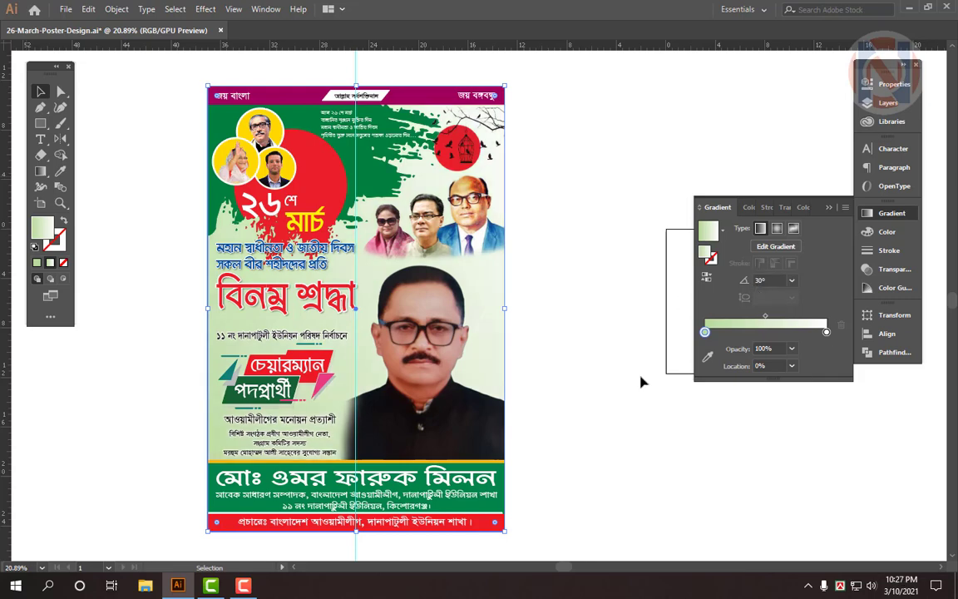
Step: Swap the background gradient's stops so it runs from white to light green, and set its angle to 70°
mouse_move(705, 332)
mouse_down()
mouse_move(733, 332)
mouse_move(705, 332)
mouse_up()
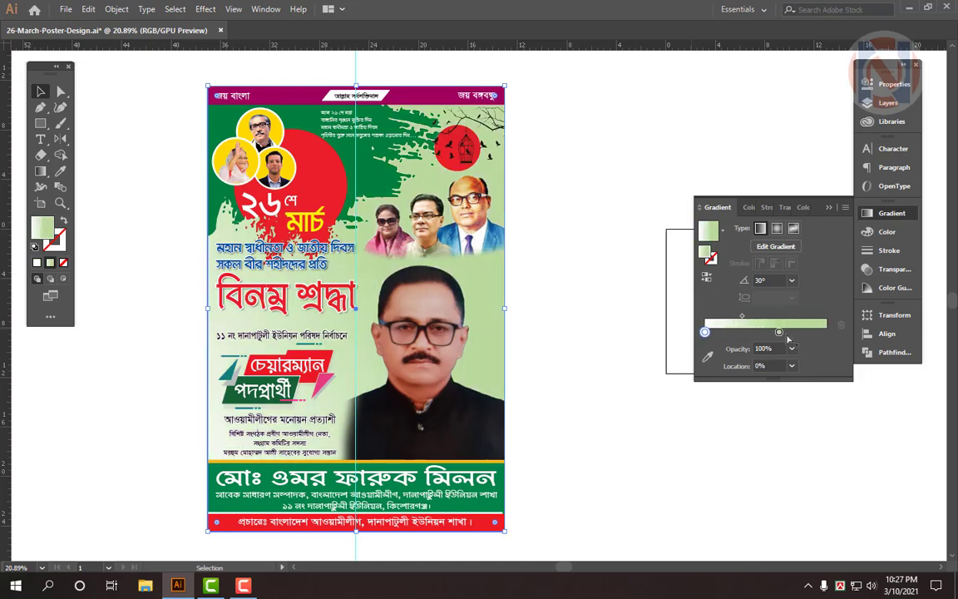
drag(779, 332, 826, 332)
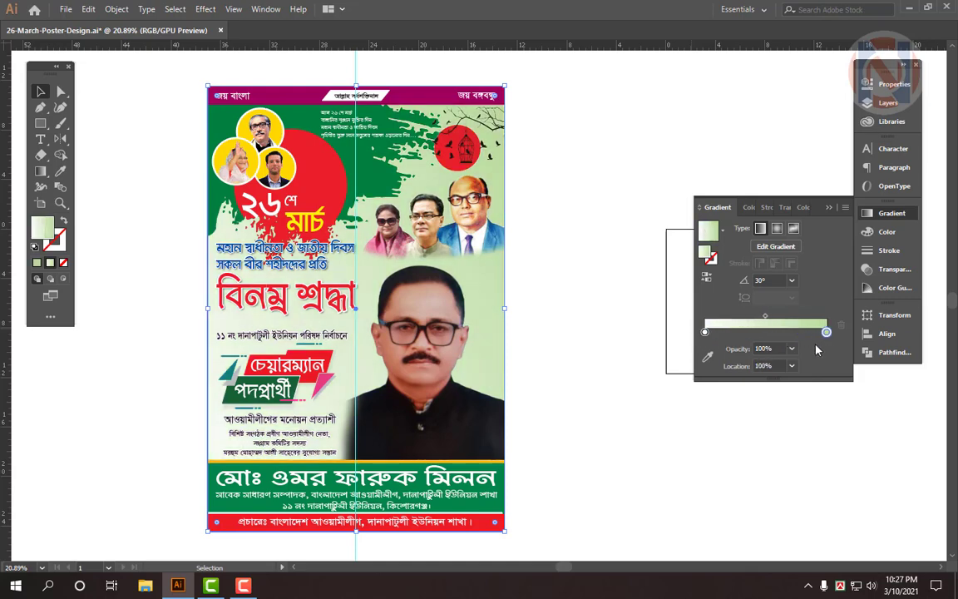
drag(768, 281, 730, 287)
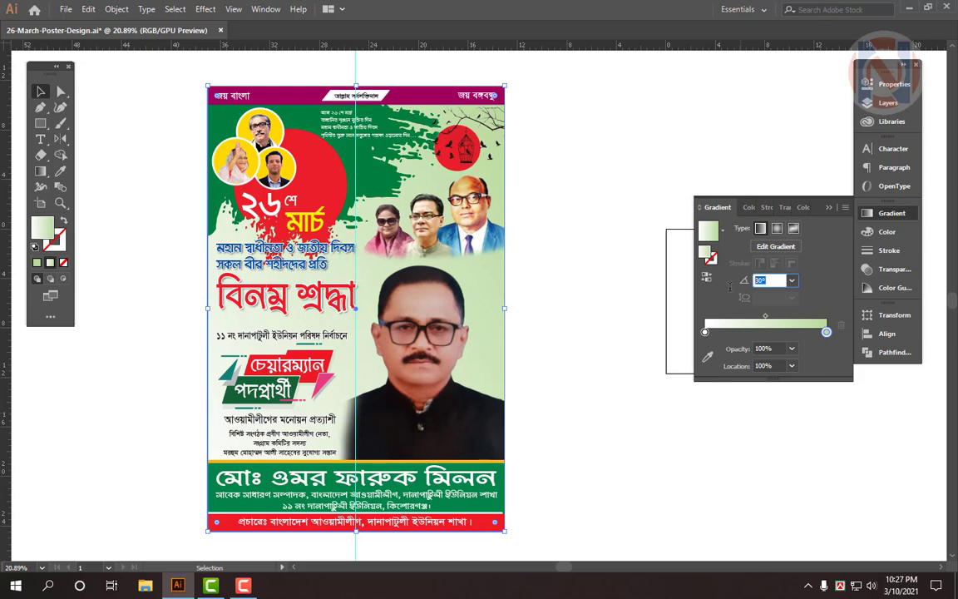
key(Return)
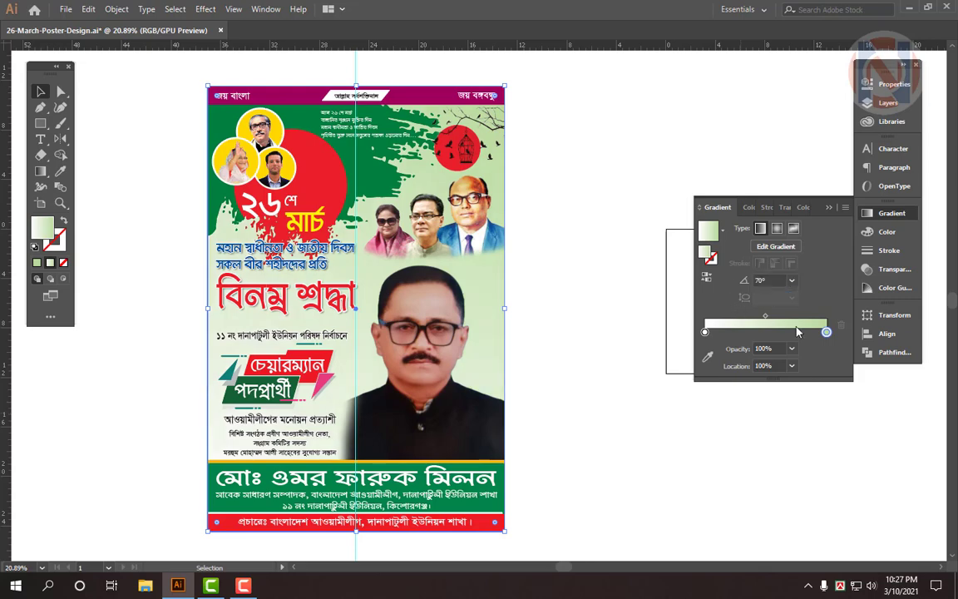
Step: Set the background gradient's angle to -70° and deselect the rectangle
drag(782, 278, 706, 299)
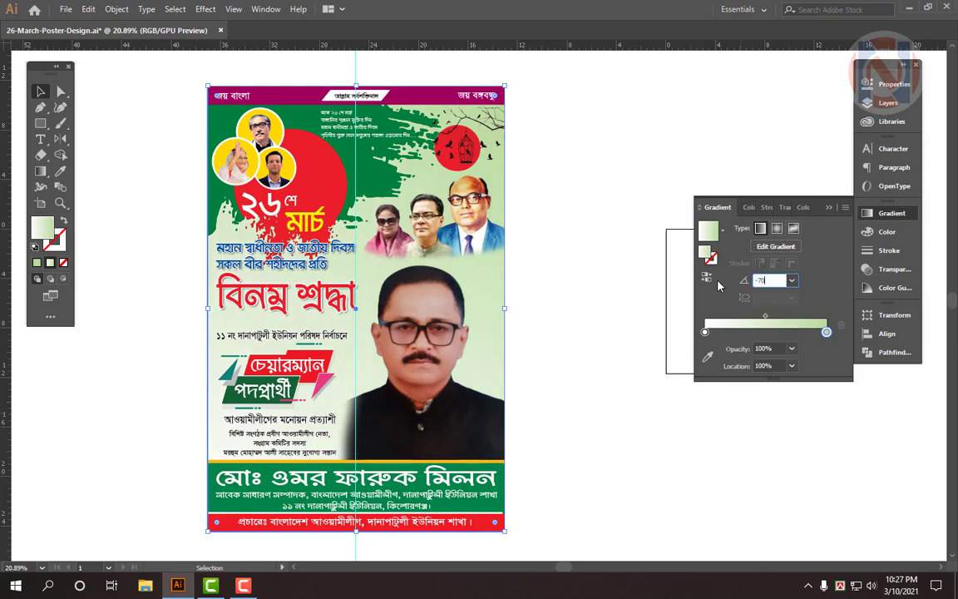
text(-70)
key(Return)
click(601, 392)
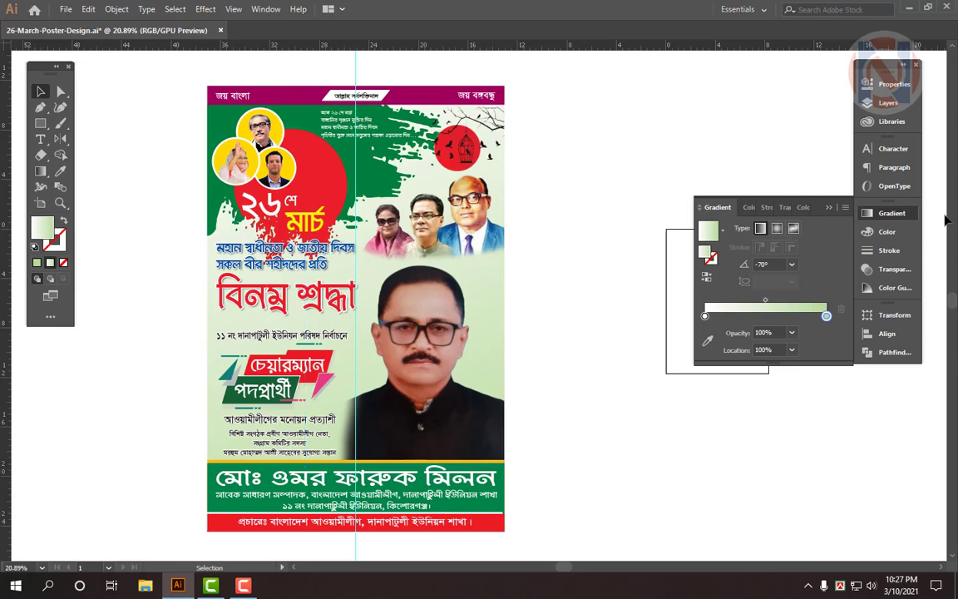
click(905, 220)
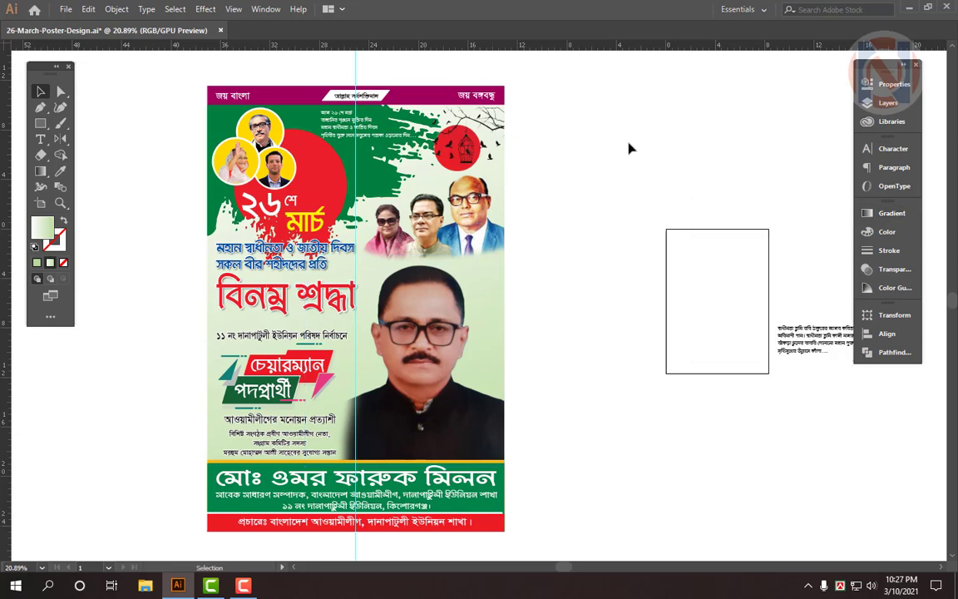
Step: Hide the guides and preview the poster in full-screen mode before returning to the normal view
key(ctrl+semicolon)
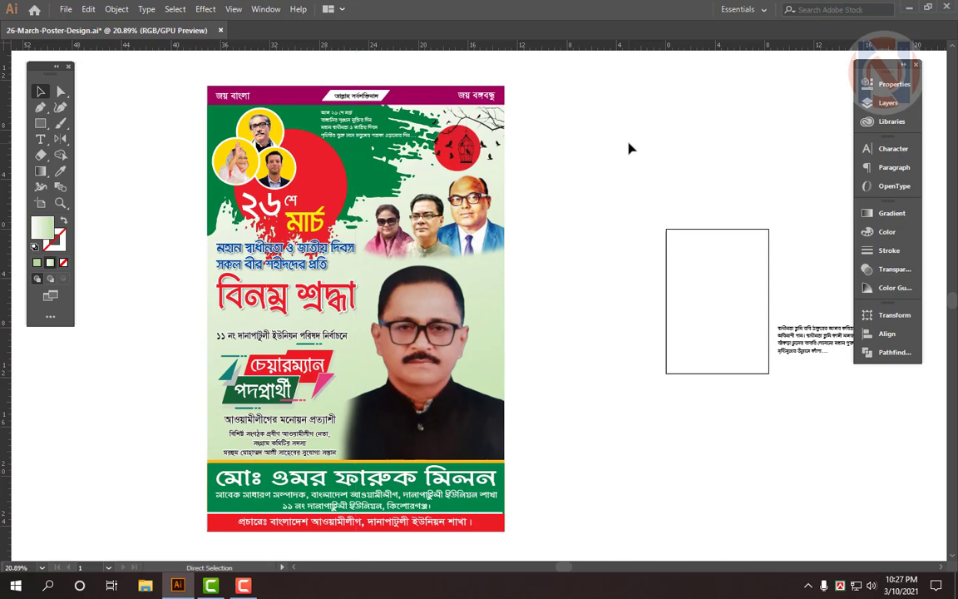
key(ctrl+semicolon)
drag(397, 344, 407, 343)
drag(407, 343, 492, 344)
key(f)
key(f)
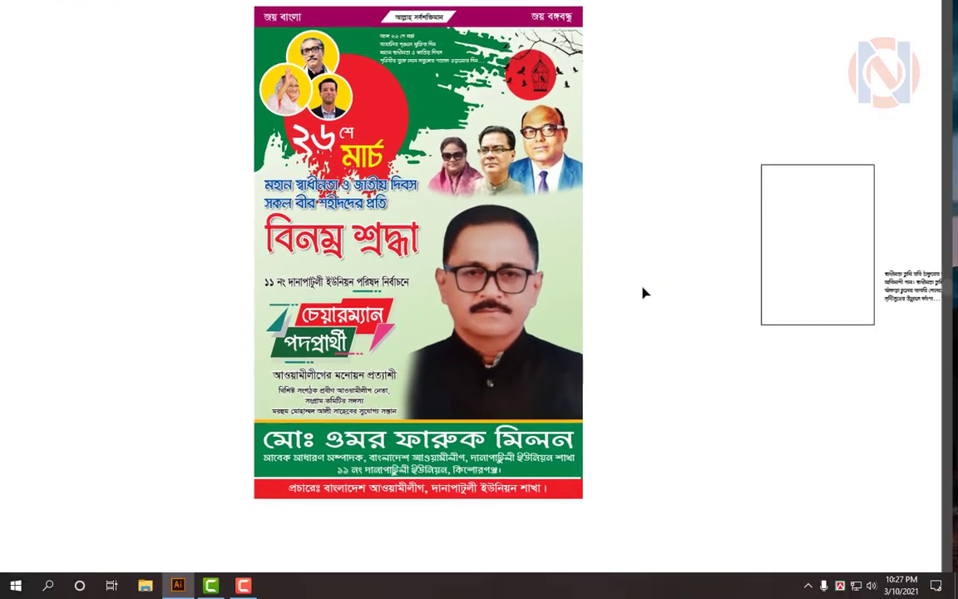
key(f)
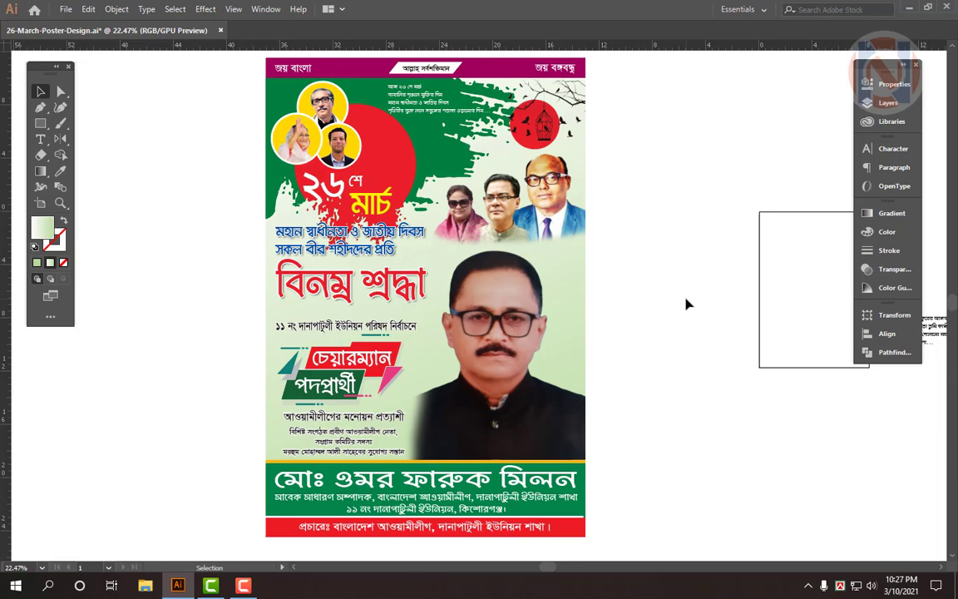
Step: Examine the whole poster layout against the new light green gradient background
drag(347, 387, 340, 420)
drag(476, 425, 474, 446)
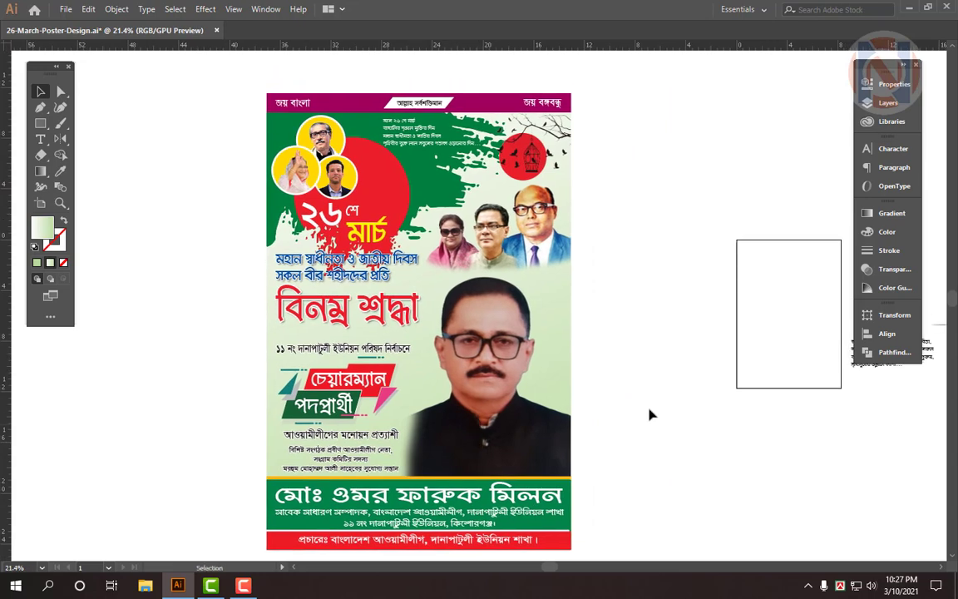
drag(706, 415, 665, 432)
drag(679, 448, 622, 426)
drag(205, 89, 628, 557)
click(626, 469)
drag(620, 369, 584, 374)
drag(644, 408, 511, 417)
Step: Move the monument artwork with the flag from beyond the spare rectangle to the blank area just beside the poster's upper right edge
scroll(256, 351, up, 2)
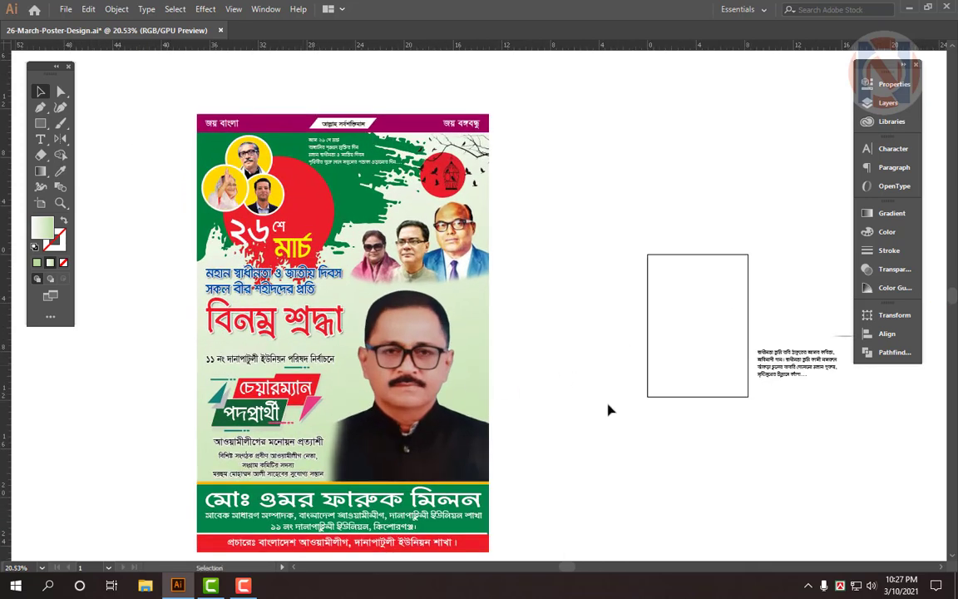
scroll(582, 391, down, 1)
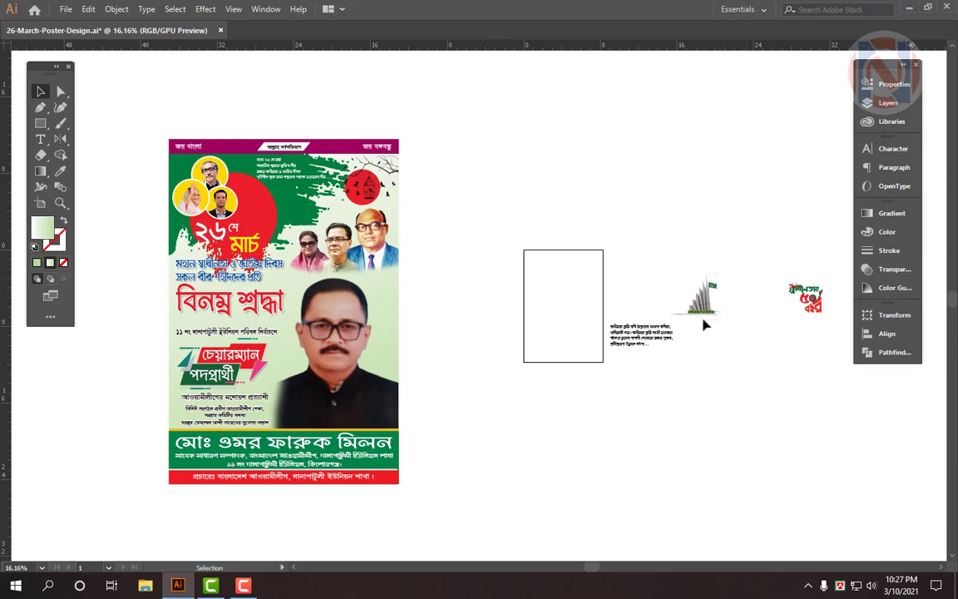
drag(703, 319, 456, 238)
drag(309, 165, 663, 234)
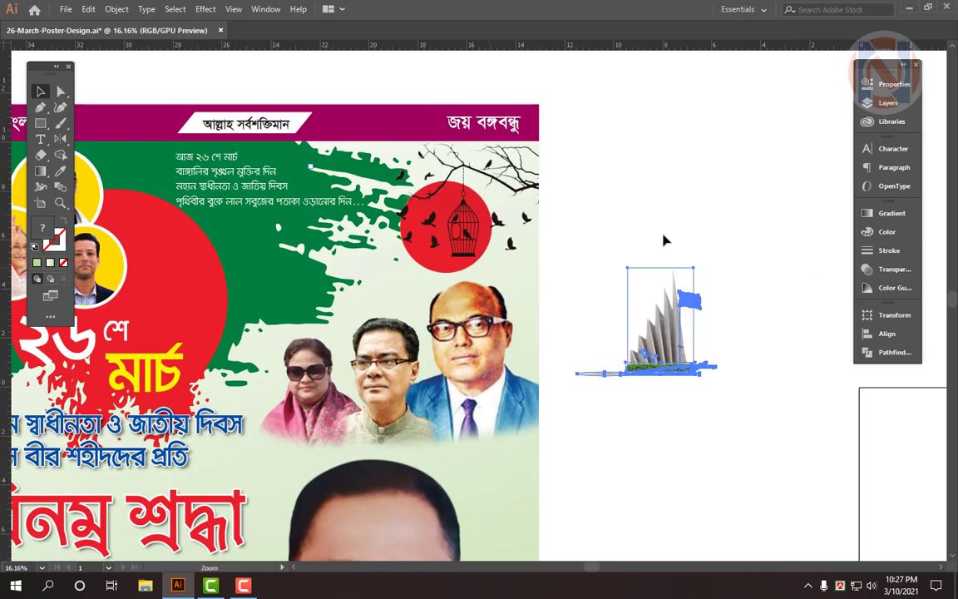
Step: Ungroup the monument artwork beside the poster and delete the shadow shape beneath its base
click(663, 241)
right_click(657, 282)
click(694, 398)
click(664, 360)
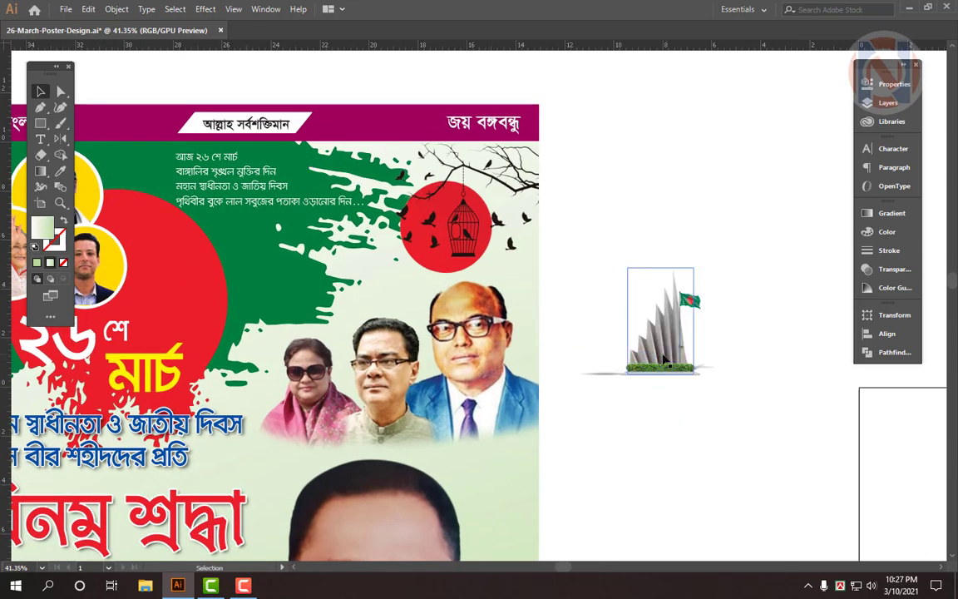
click(606, 374)
key(Delete)
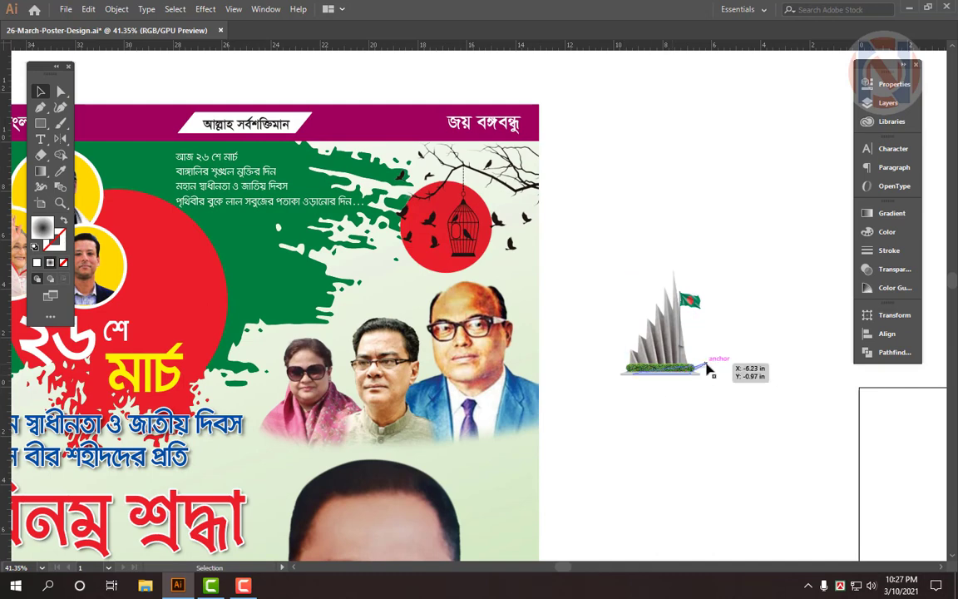
Step: Ungroup the remaining artwork, remove its slanted shadow and regroup the monument, flag, hedge and base
click(707, 368)
right_click(742, 368)
click(774, 463)
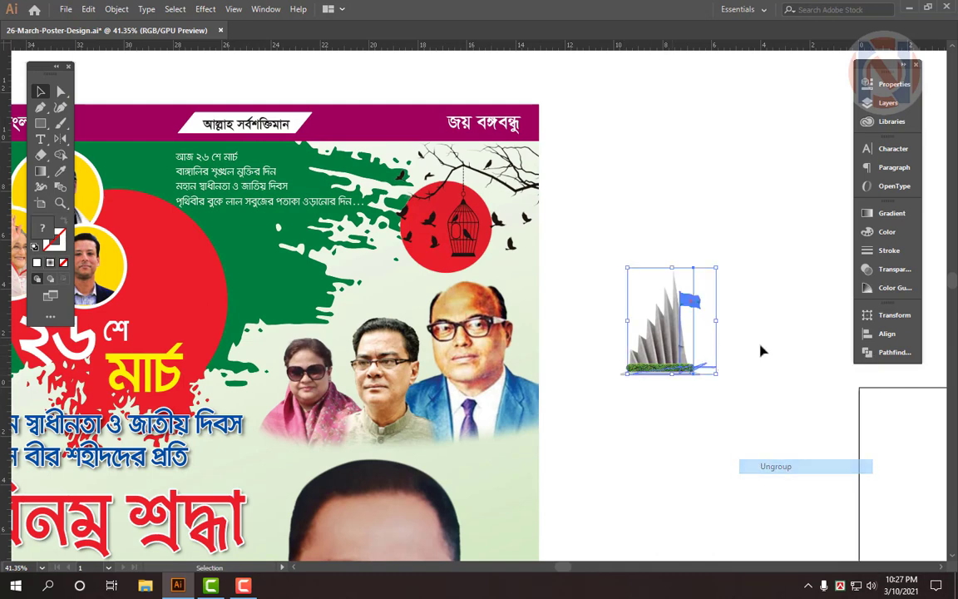
click(732, 359)
drag(715, 261, 615, 406)
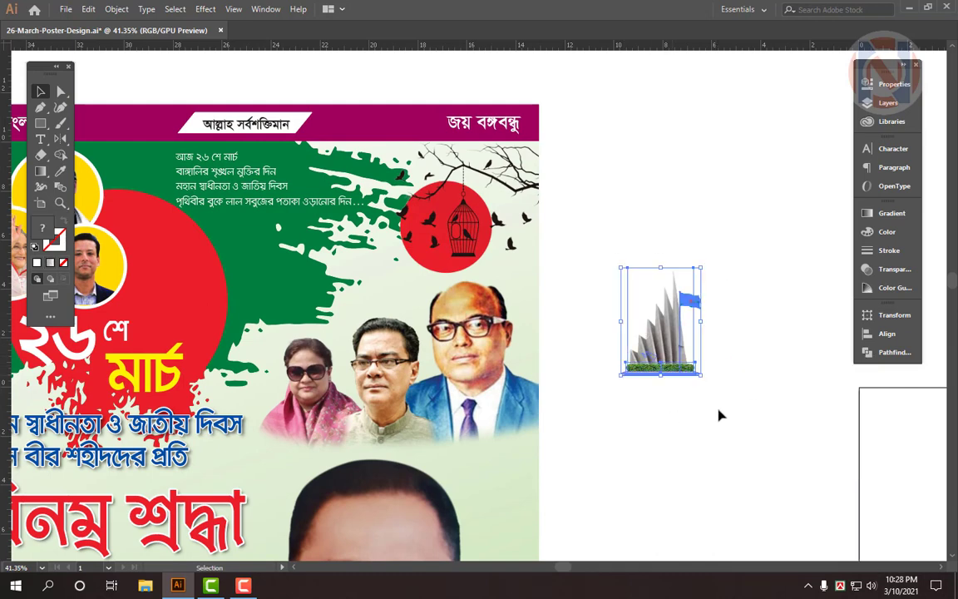
key(ctrl+g)
Step: Ungroup the cleaned monument artwork so the monument is separate from the flag, hedge and base
scroll(667, 356, down, 2)
drag(647, 370, 710, 370)
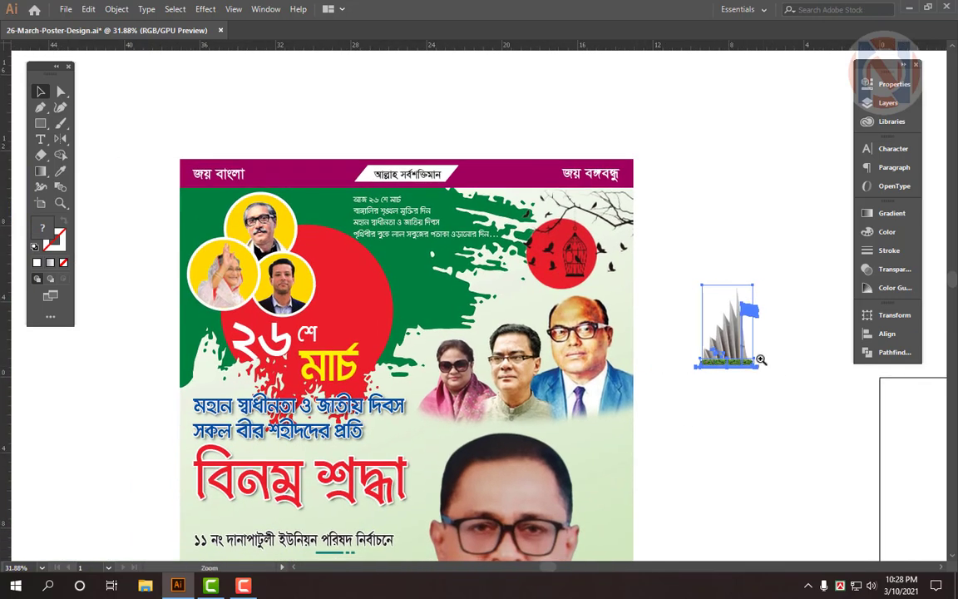
scroll(741, 357, down, 1)
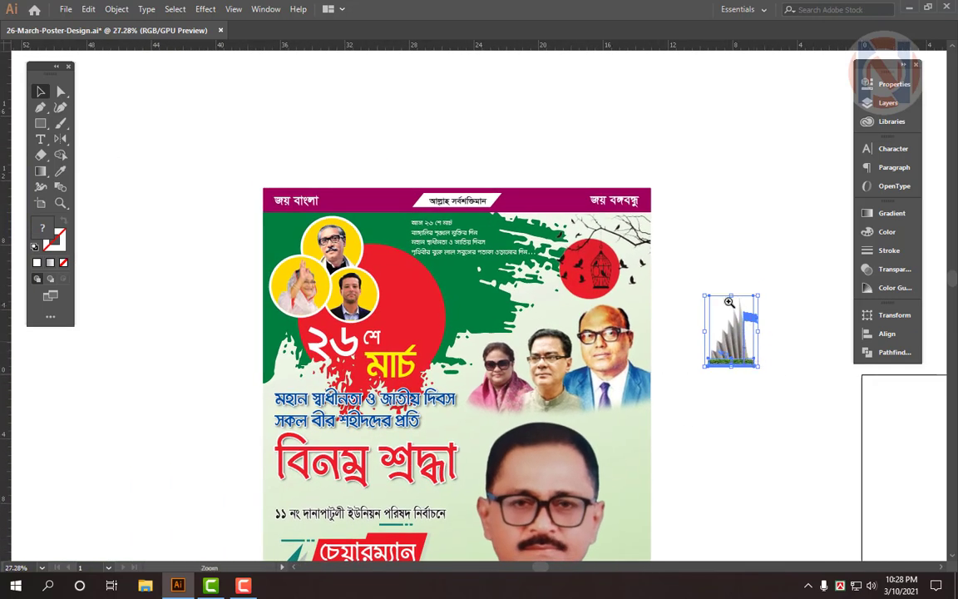
scroll(730, 302, up, 1)
right_click(755, 333)
click(790, 440)
click(784, 347)
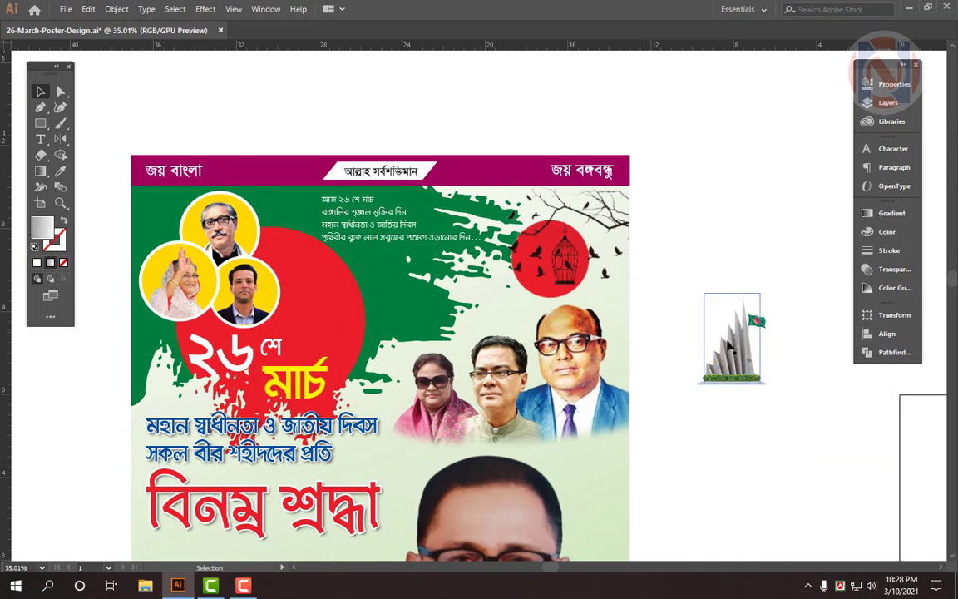
Step: Move the monument alone onto the poster between the slogan text and the caged-bird circle and enlarge it
drag(731, 337, 661, 197)
click(755, 322)
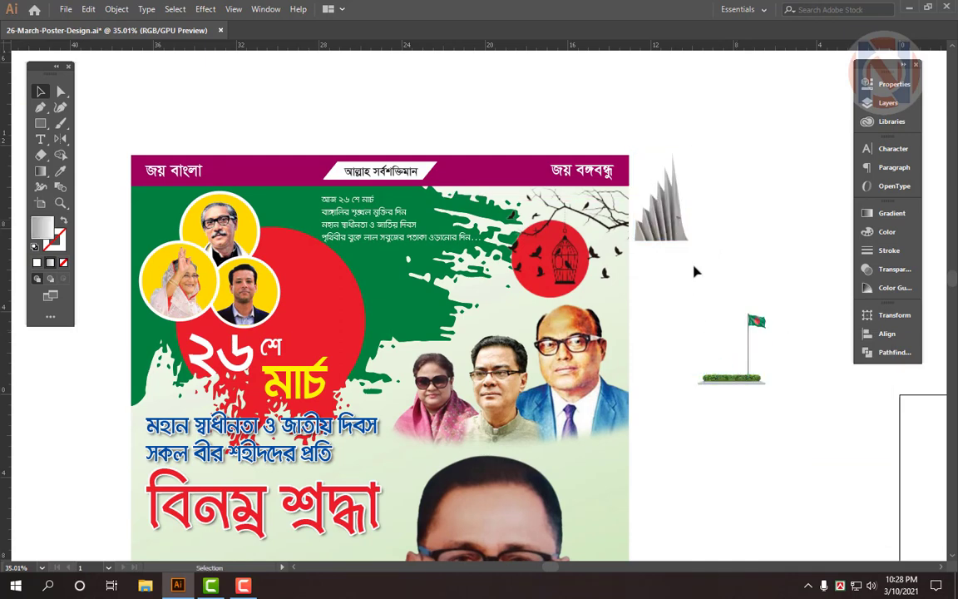
drag(675, 241, 484, 298)
scroll(472, 309, up, 1)
drag(488, 306, 419, 298)
Step: Move the flag, hedge and base together onto the poster and align them with the foot of the monument
drag(657, 271, 838, 496)
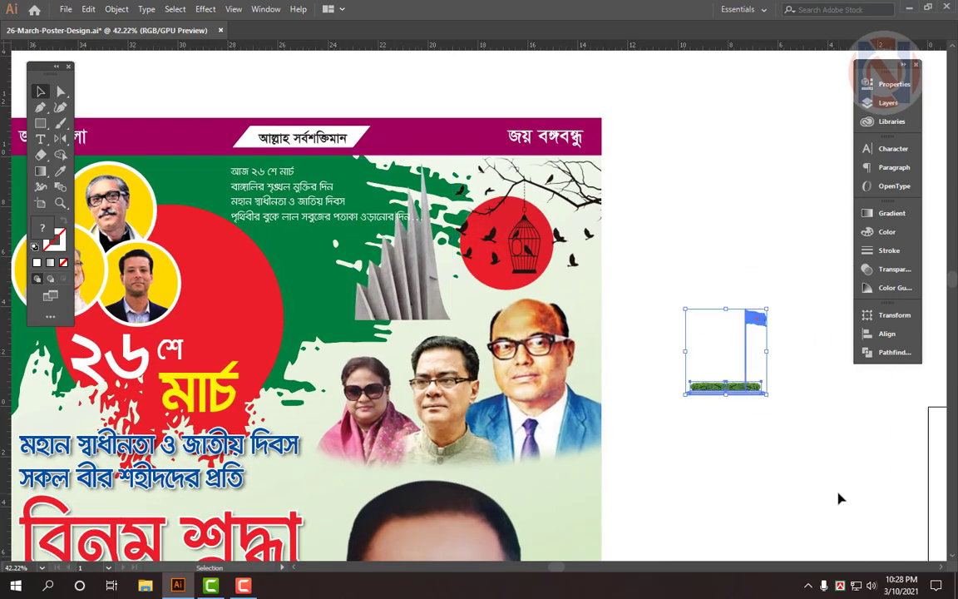
drag(744, 397, 412, 327)
drag(398, 303, 405, 372)
drag(365, 420, 365, 407)
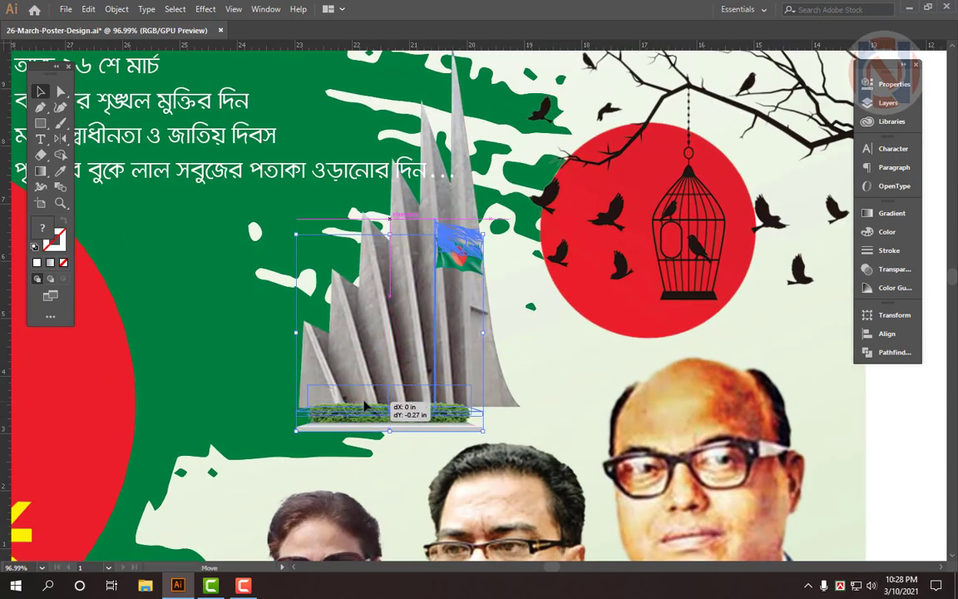
scroll(366, 407, up, 2)
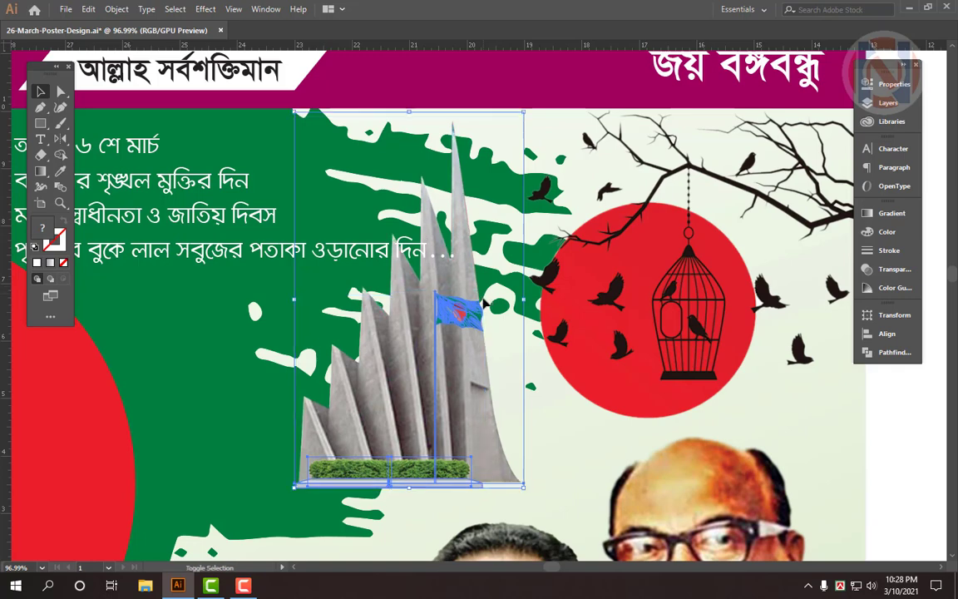
Step: Enlarge the flag, hedge and base so they extend past both sides of the monument and reposition them at its foot
click(667, 298)
click(450, 320)
drag(490, 295, 621, 247)
drag(611, 312, 488, 255)
drag(411, 222, 408, 166)
click(680, 285)
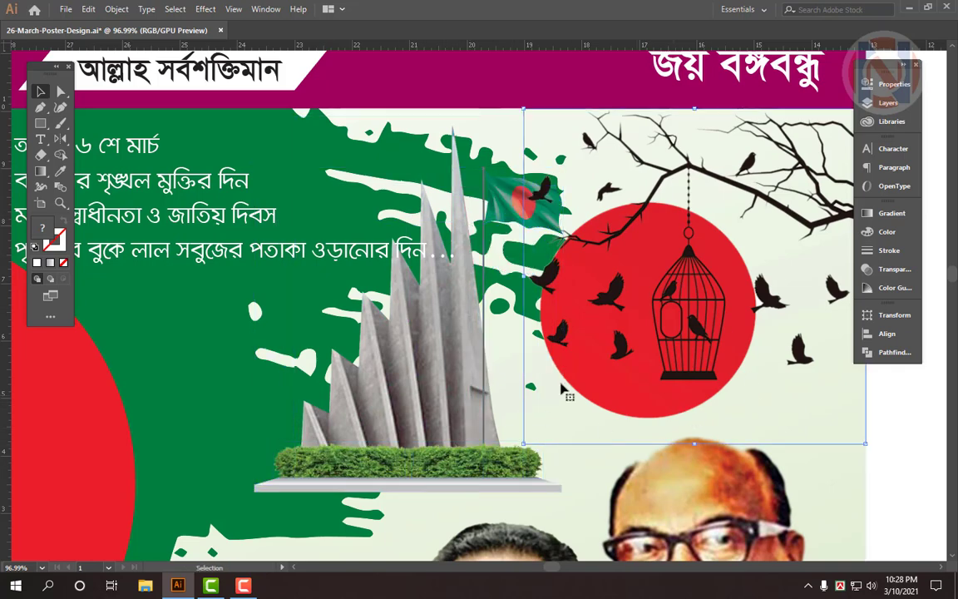
Step: Select the monument together with its flag, hedge and base and shift them slightly toward the slogan text
click(454, 467)
shift+click(453, 353)
shift+click(607, 331)
scroll(465, 323, down, 4)
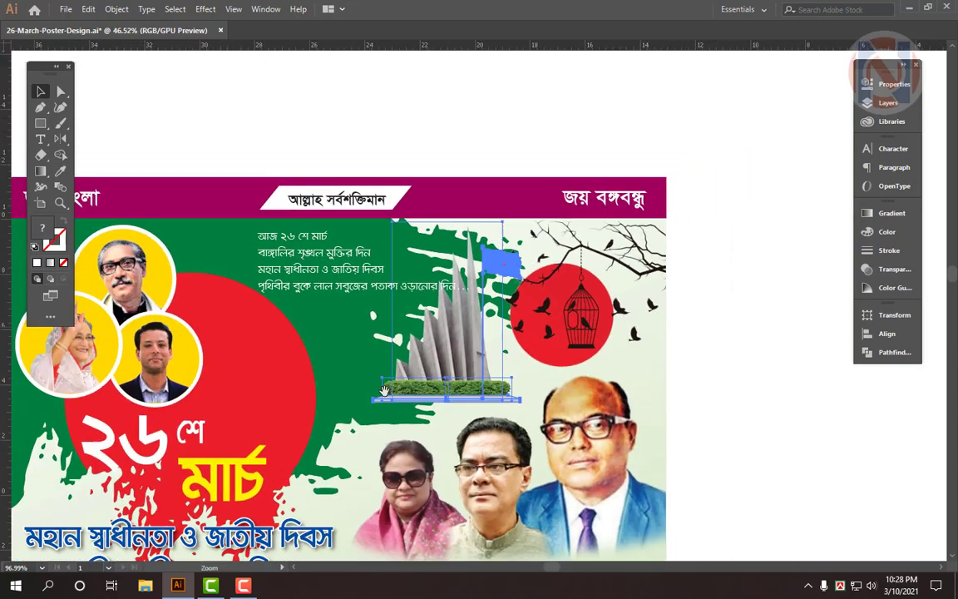
drag(318, 390, 400, 364)
click(398, 364)
click(482, 344)
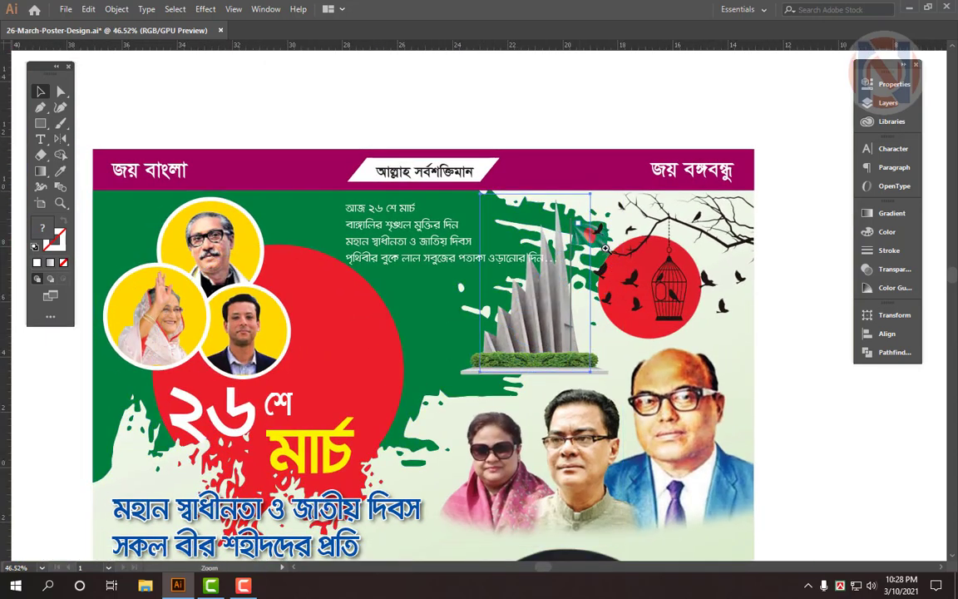
scroll(582, 223, up, 2)
shift+click(580, 247)
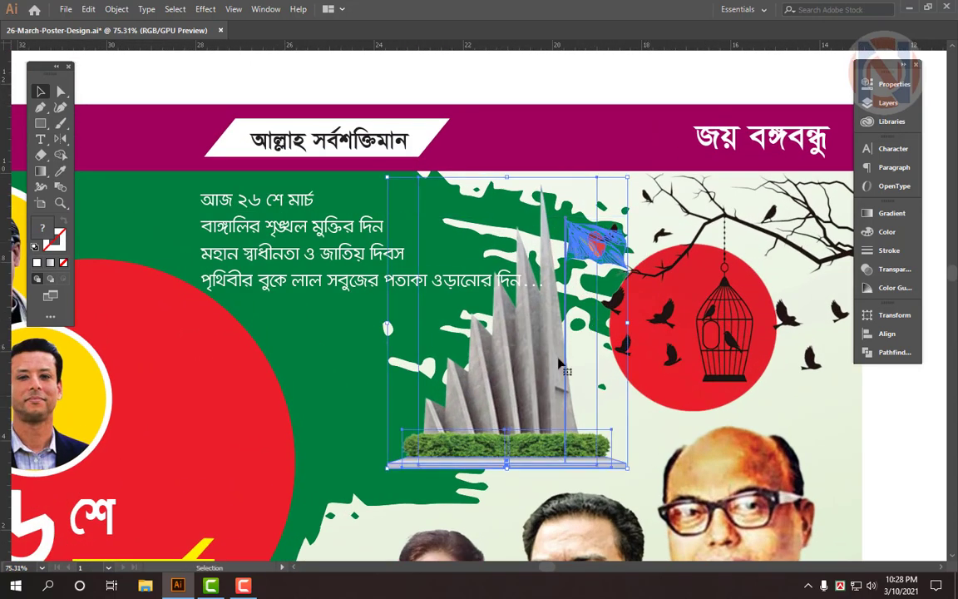
scroll(560, 363, down, 2)
scroll(435, 385, up, 1)
drag(434, 385, 424, 385)
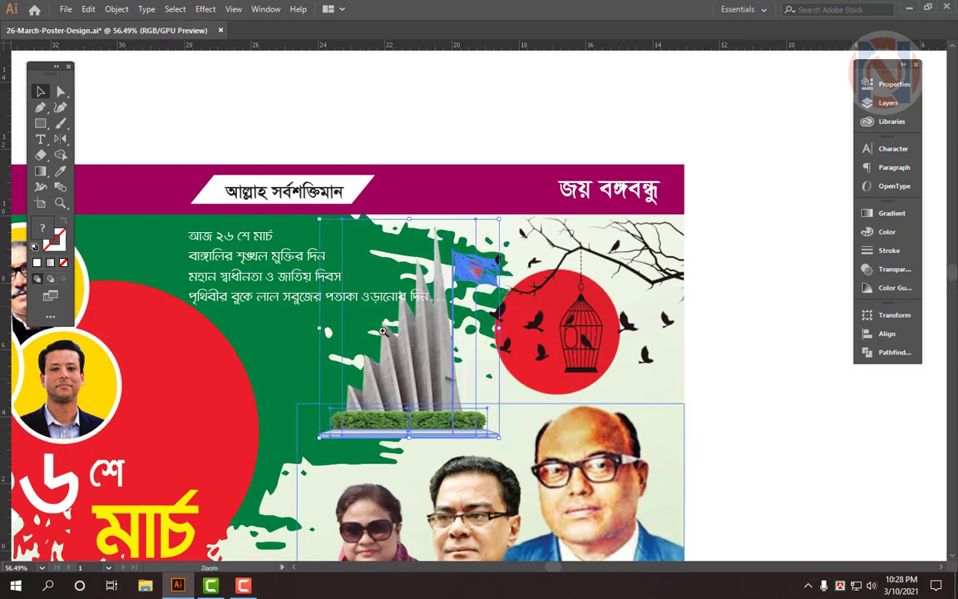
Step: Move the four-line Bengali slogan slightly up and left and enlarge it to about 7.97 by 2.46 in
scroll(363, 312, up, 2)
click(246, 284)
drag(397, 319, 473, 331)
scroll(473, 306, down, 1)
drag(367, 305, 472, 321)
drag(424, 268, 332, 272)
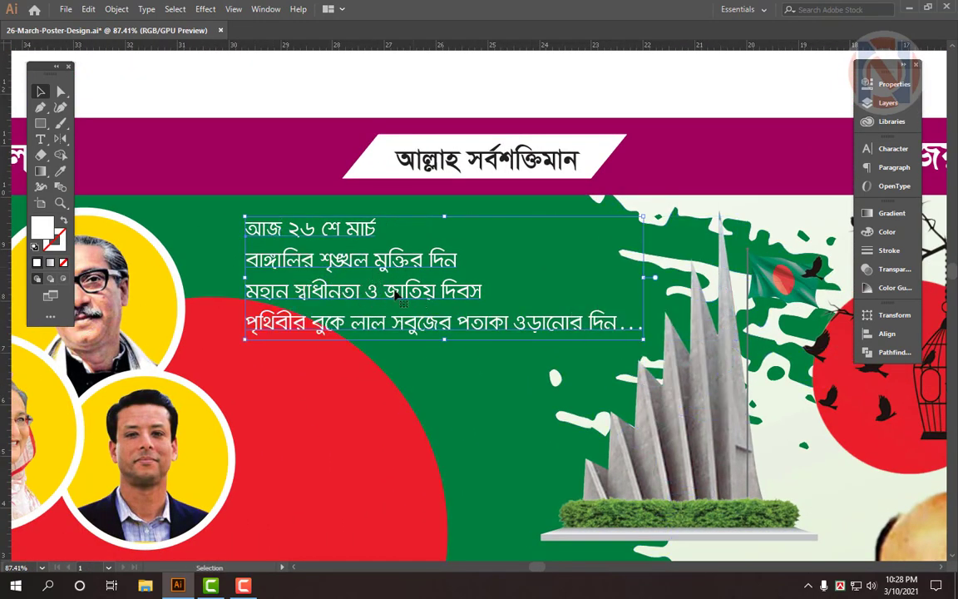
drag(396, 286, 382, 275)
shift+click(716, 367)
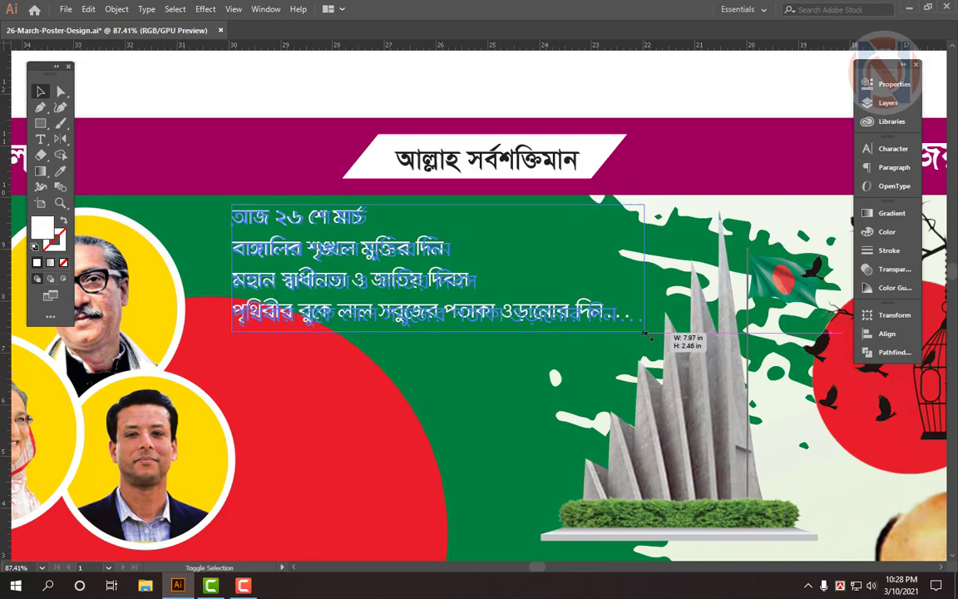
drag(716, 367, 403, 288)
click(738, 383)
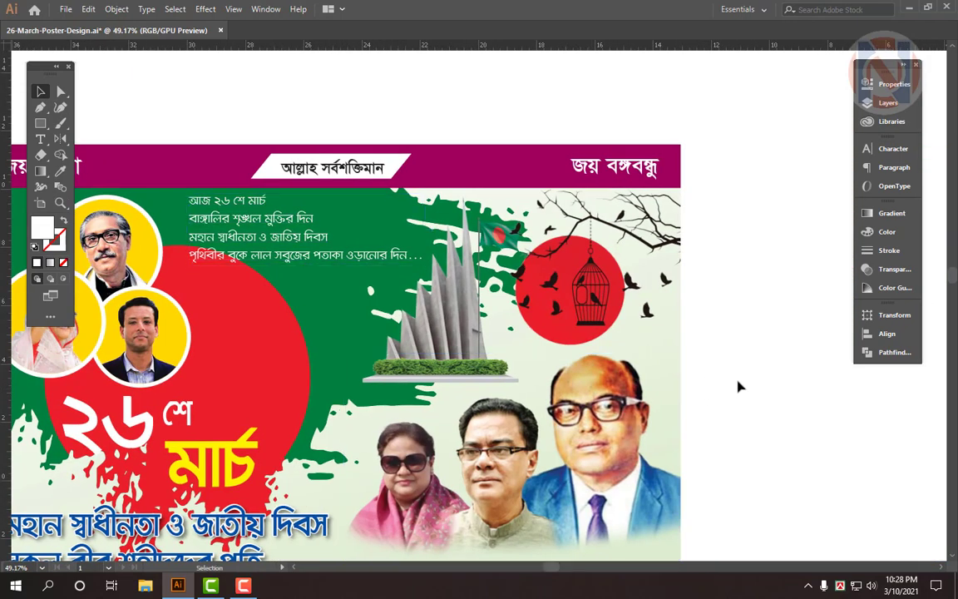
drag(756, 364, 636, 358)
drag(778, 471, 679, 351)
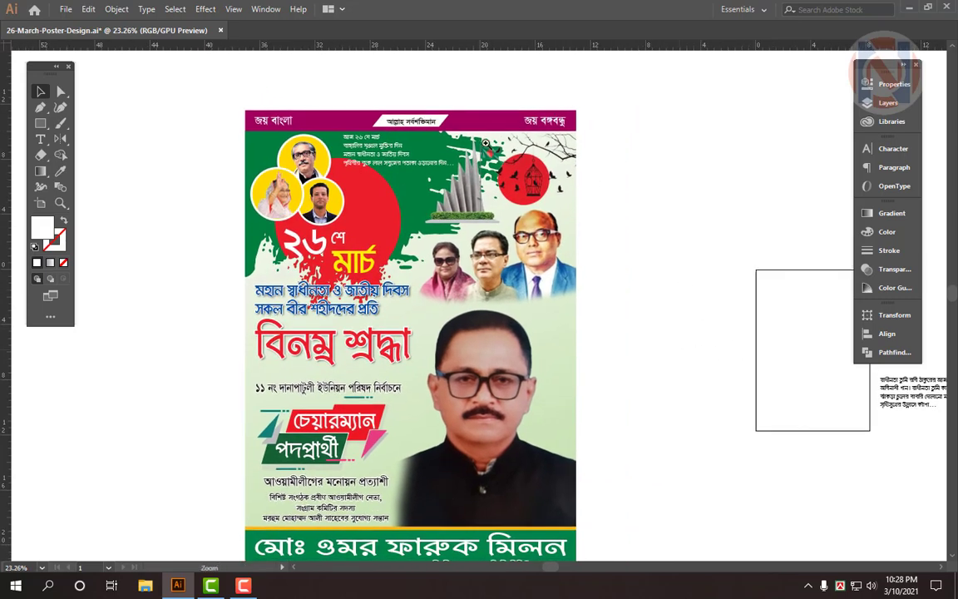
drag(477, 149, 632, 163)
click(482, 327)
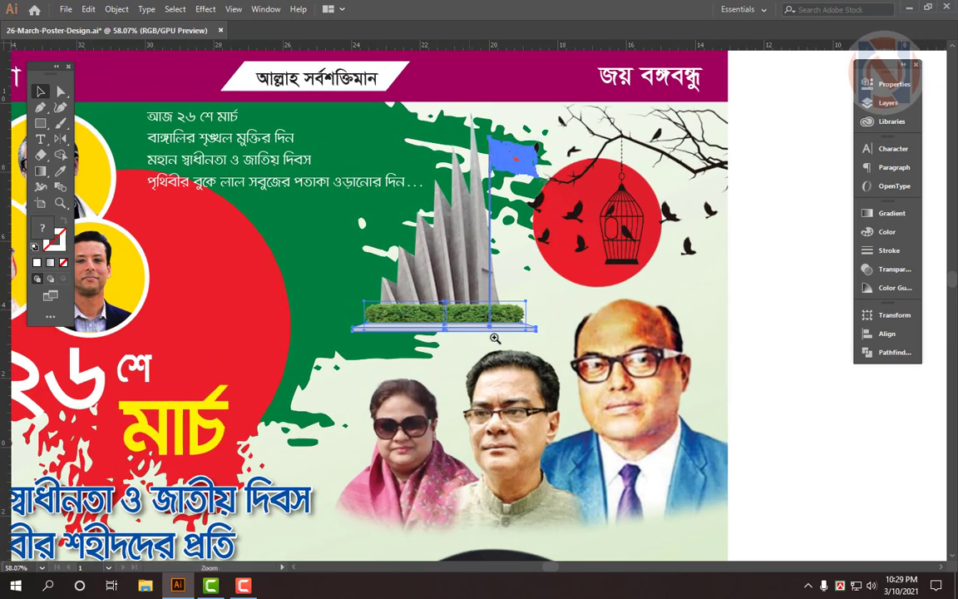
drag(495, 337, 535, 319)
scroll(559, 377, up, 2)
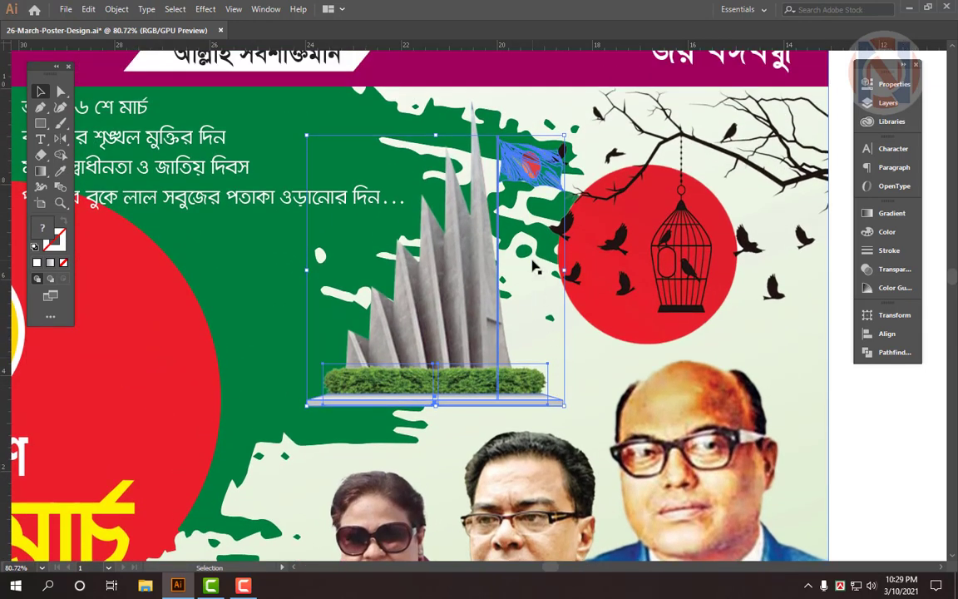
right_click(532, 205)
click(595, 302)
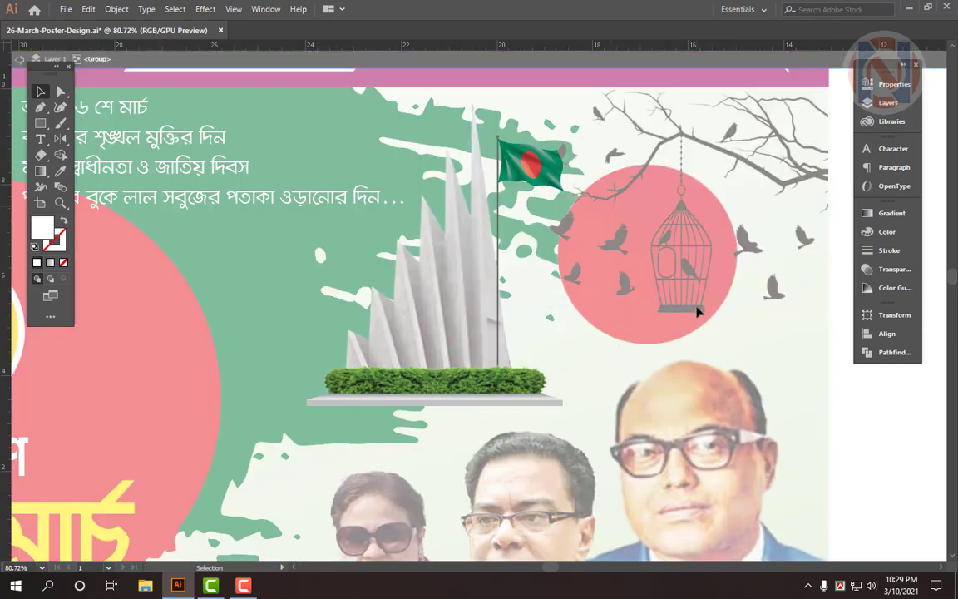
scroll(697, 312, down, 3)
drag(661, 340, 534, 340)
double_click(686, 329)
Step: Ungroup the flag from the hedge and base, then widen the hedge to match the base's width
right_click(600, 276)
right_click(386, 294)
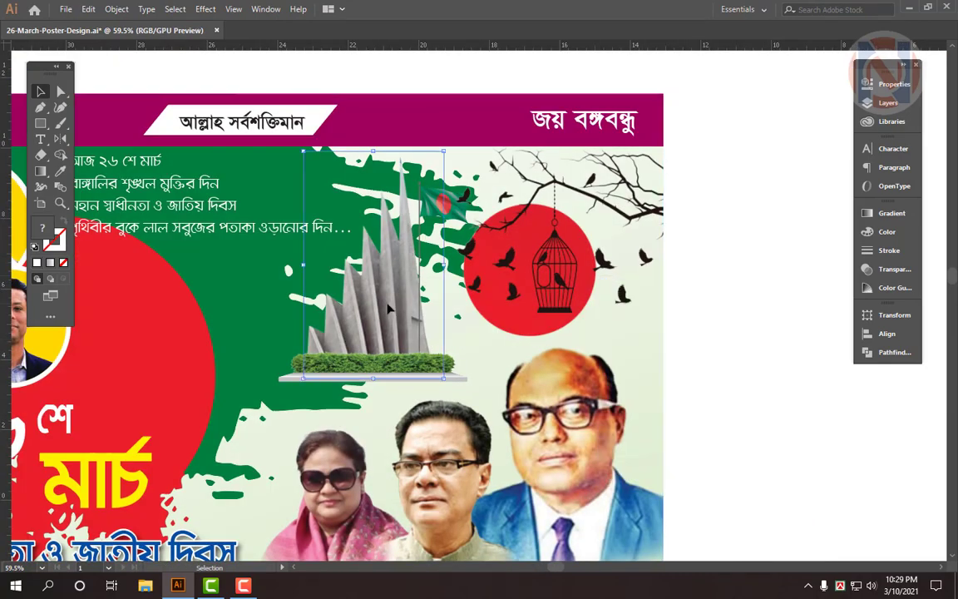
right_click(356, 367)
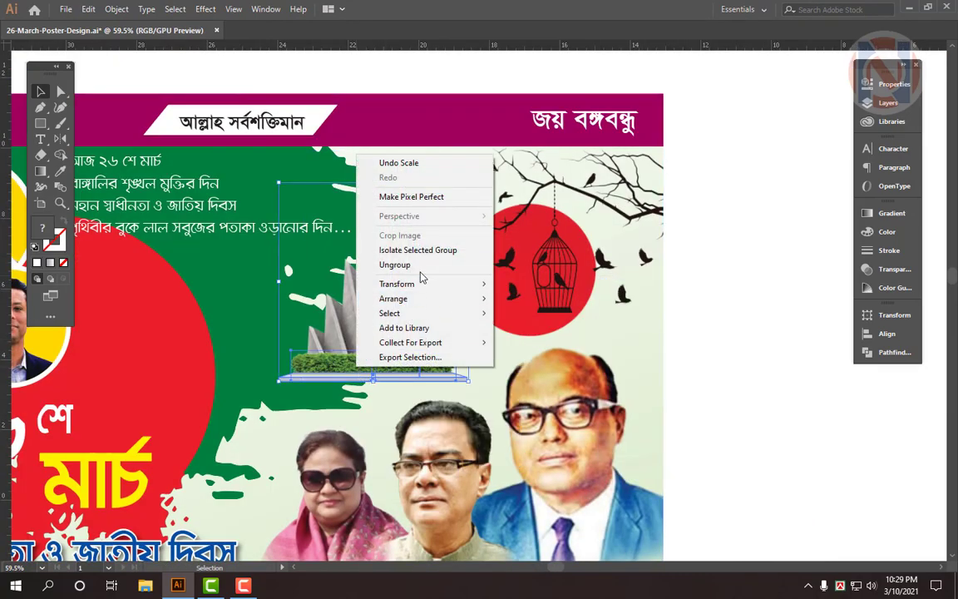
click(723, 390)
click(413, 377)
drag(379, 365, 429, 390)
drag(505, 374, 517, 372)
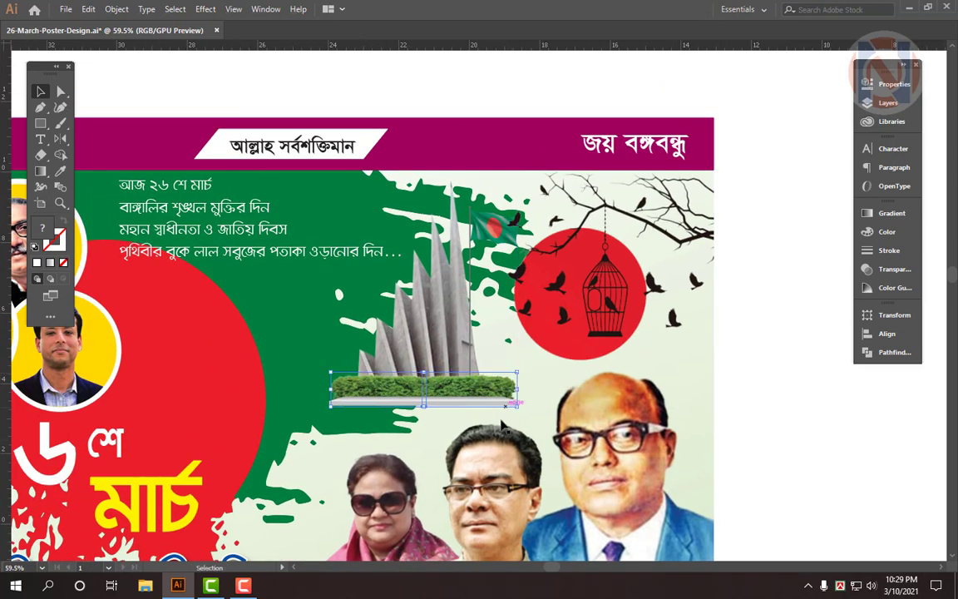
Step: Shorten the monument from its lower edge so it ends behind the hedge, and deselect it
click(453, 321)
drag(431, 409, 429, 395)
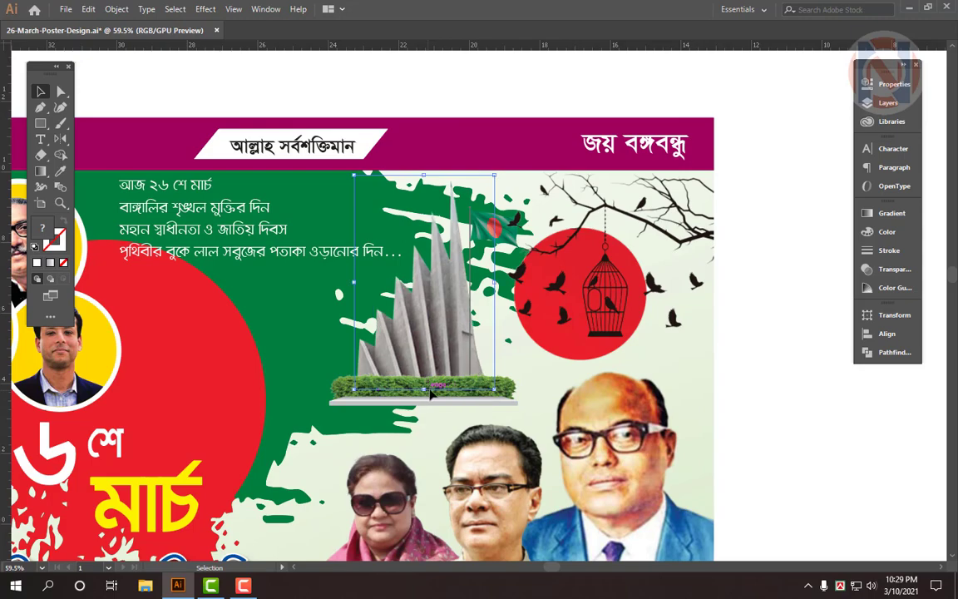
click(752, 366)
Step: Apply the Stylize Drop Shadow effect to all three parts of the ২৬ শে মার্চ heading
click(321, 321)
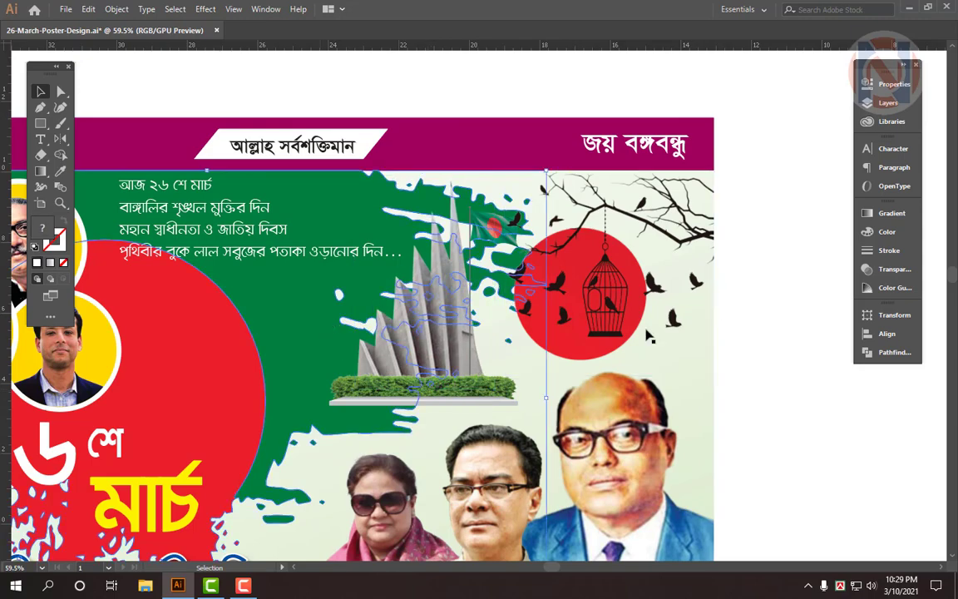
drag(526, 372, 358, 391)
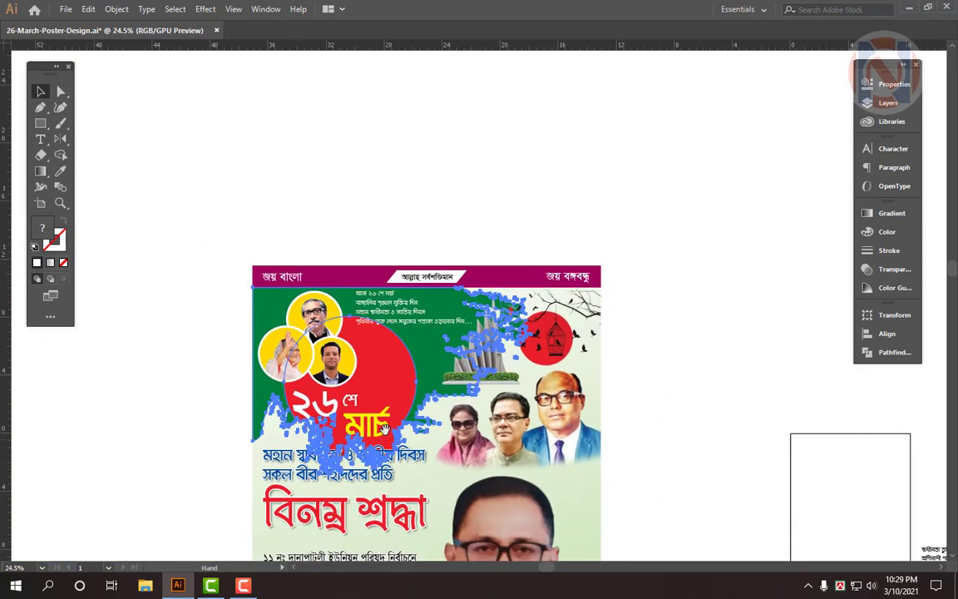
drag(385, 428, 420, 446)
click(324, 403)
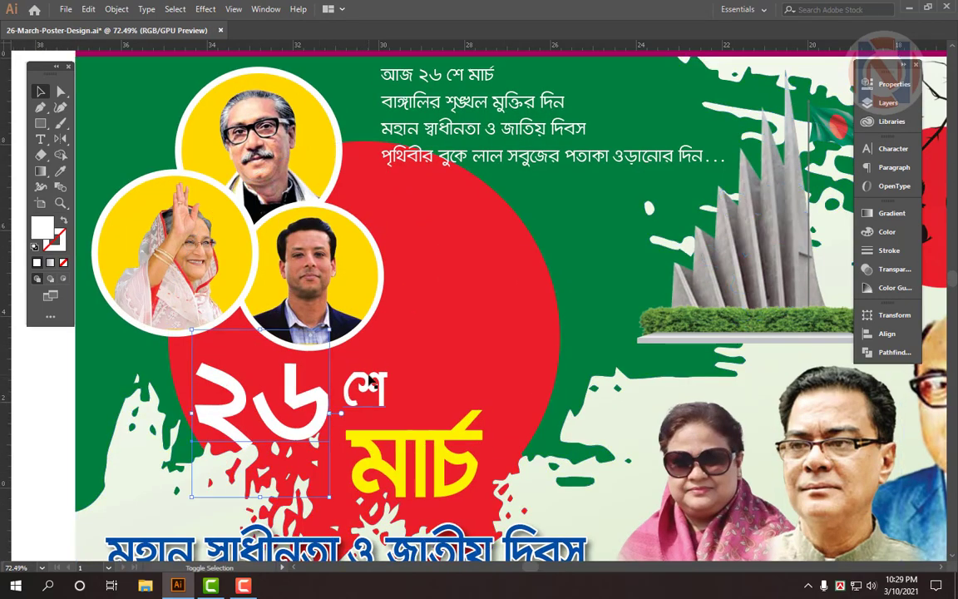
shift+click(372, 381)
shift+click(418, 474)
key(Tab)
key(Tab)
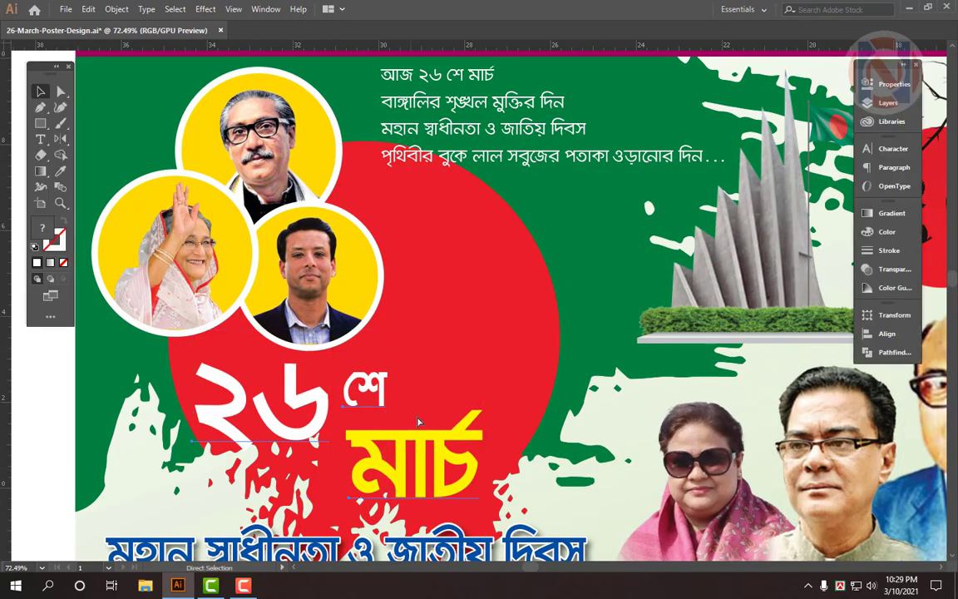
click(205, 8)
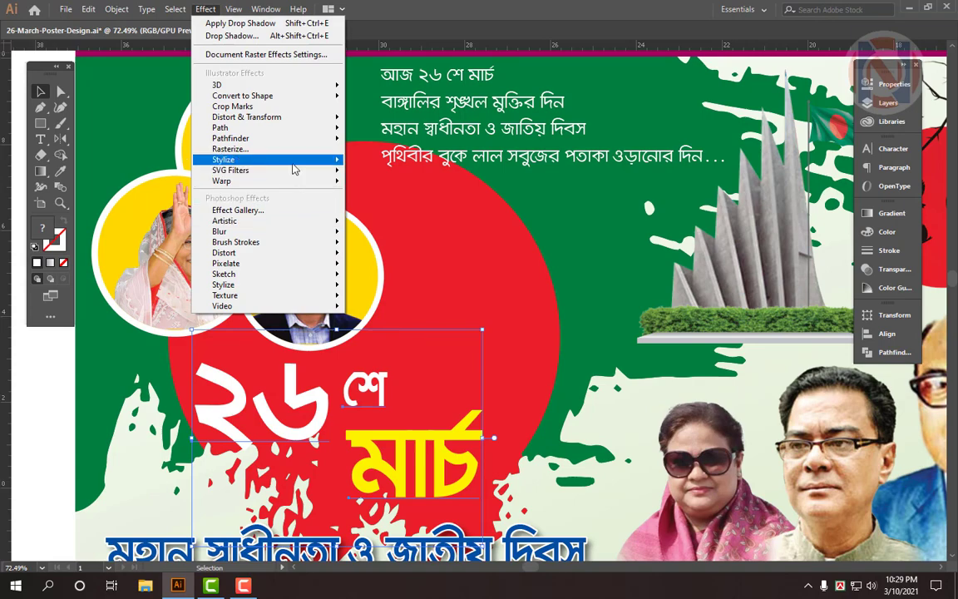
mouse_move(292, 163)
click(389, 159)
click(471, 375)
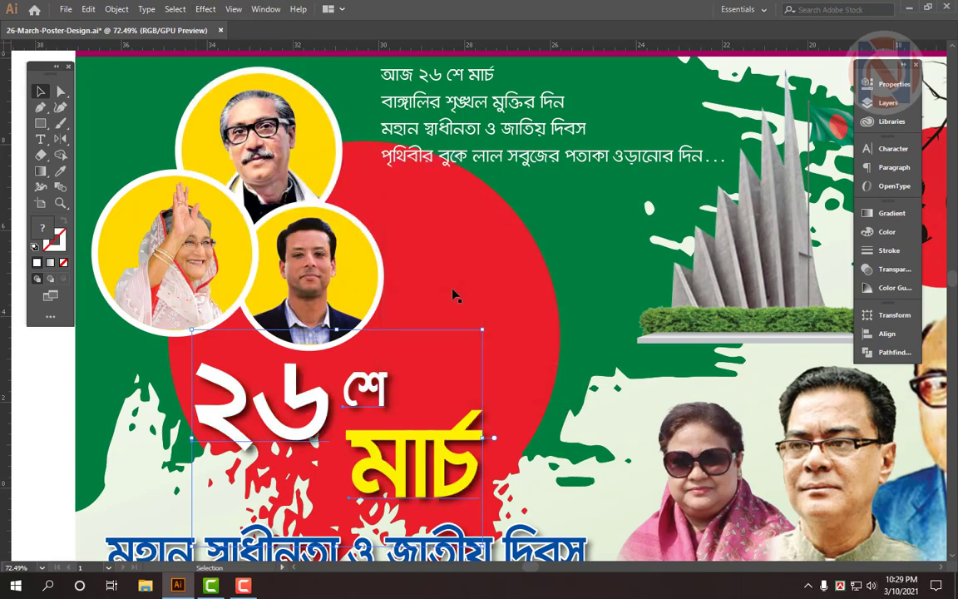
Step: Expand the appearance of the shadowed ২৬ শে মার্চ heading
click(117, 10)
click(192, 165)
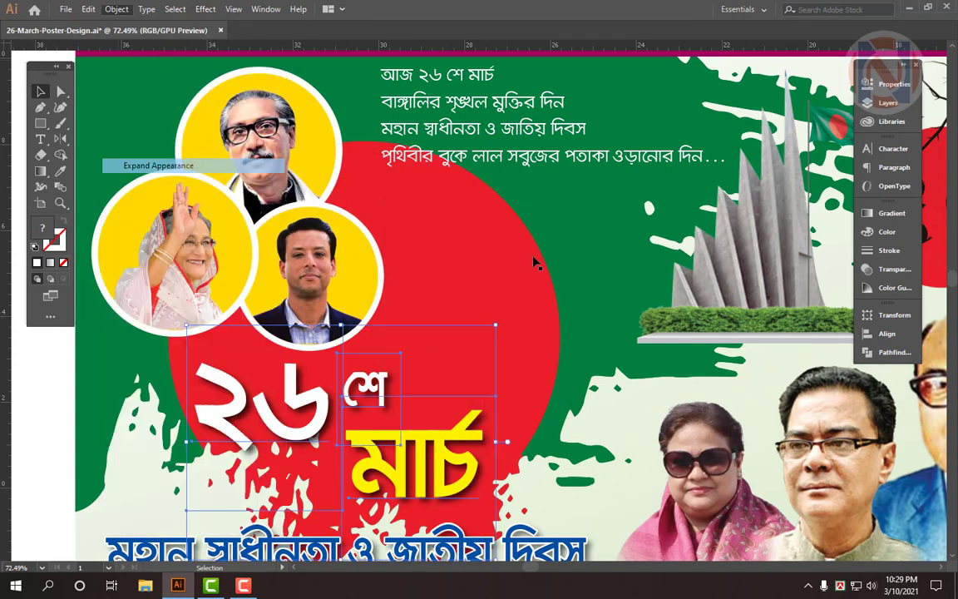
scroll(534, 263, down, 6)
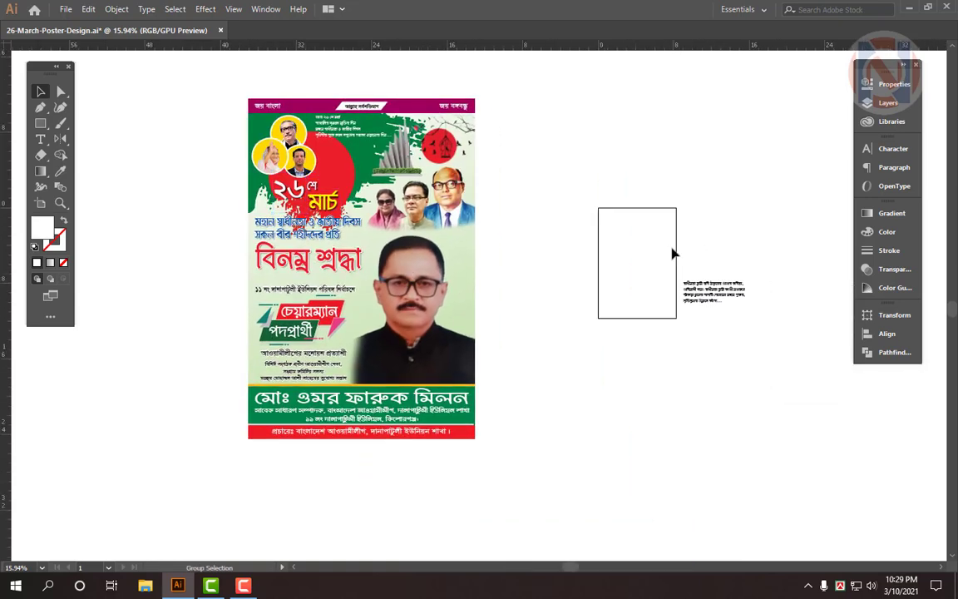
Step: Delete the leftover Bengali text block beside the empty artboard
drag(698, 334, 781, 395)
key(Delete)
scroll(333, 237, up, 1)
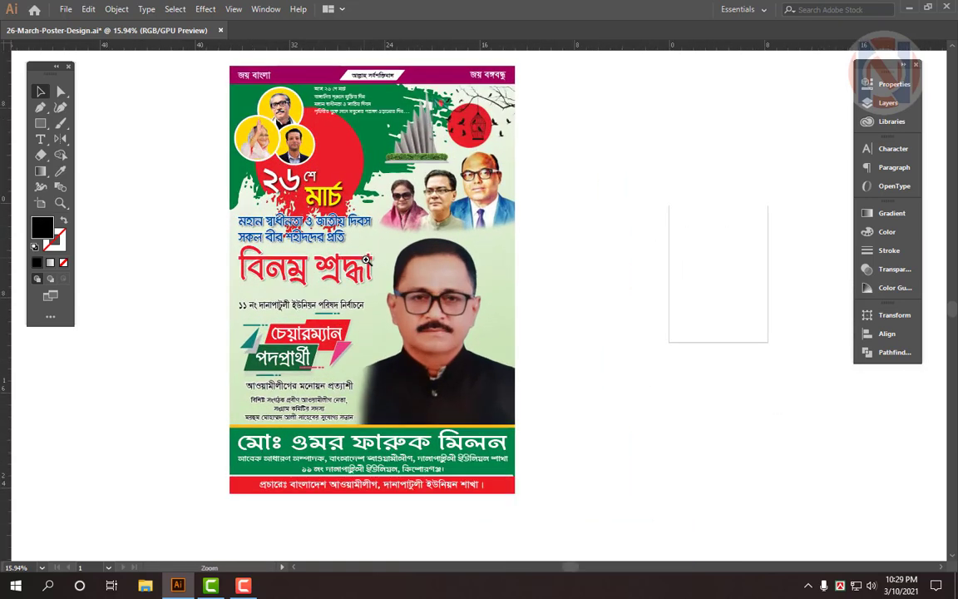
Step: Switch to full-screen mode with the menu bar and centre the finished poster for review
drag(596, 244, 631, 291)
drag(628, 347, 627, 329)
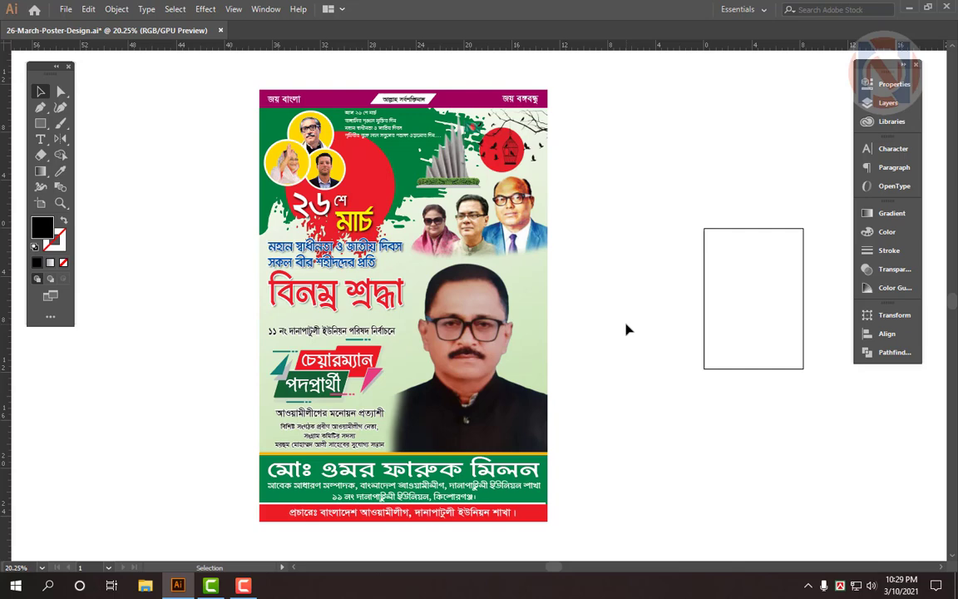
scroll(449, 307, up, 1)
key(f)
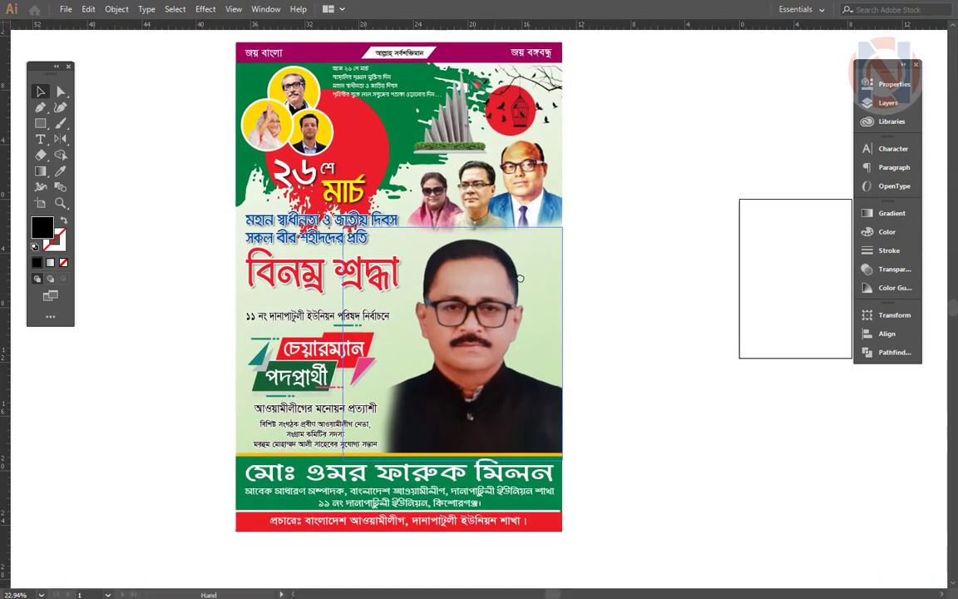
drag(493, 252, 541, 277)
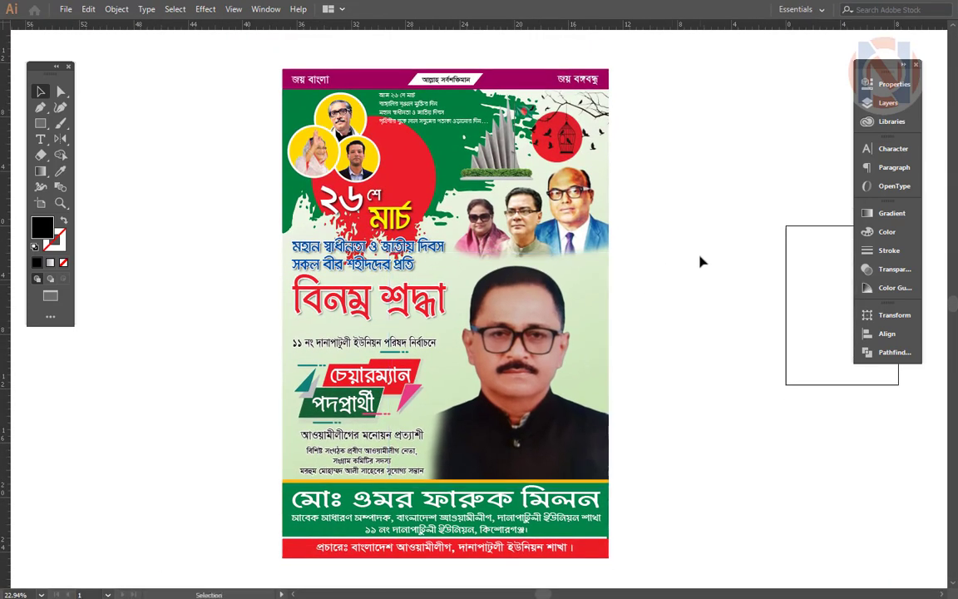
Step: Save the poster as a new Adobe Illustrator file named 26-March-Poster-Design___ Size____ 2' X 3, accepting the Illustrator CC options
key(ctrl+shift+s)
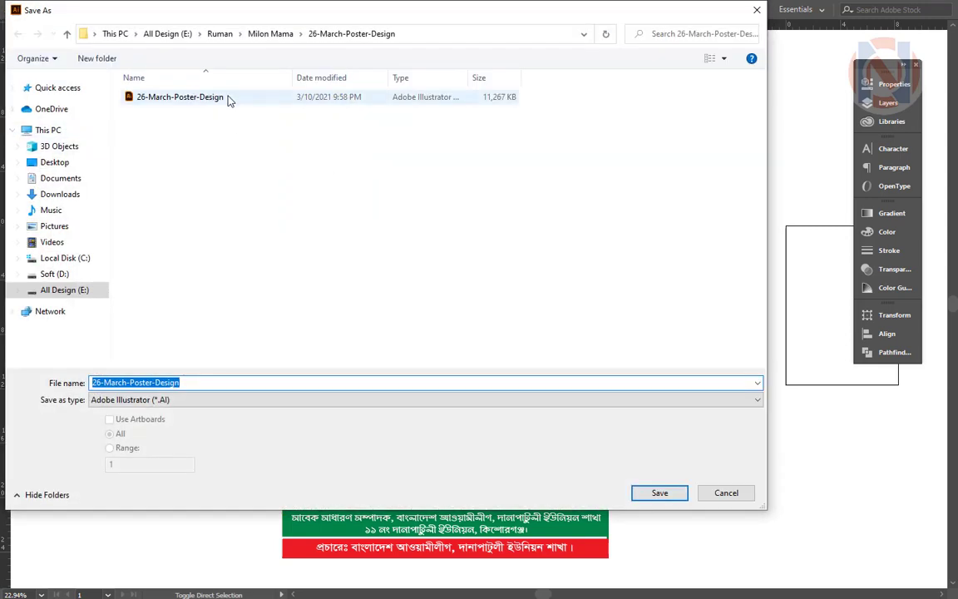
click(225, 98)
click(197, 400)
click(218, 384)
click(232, 383)
click(233, 383)
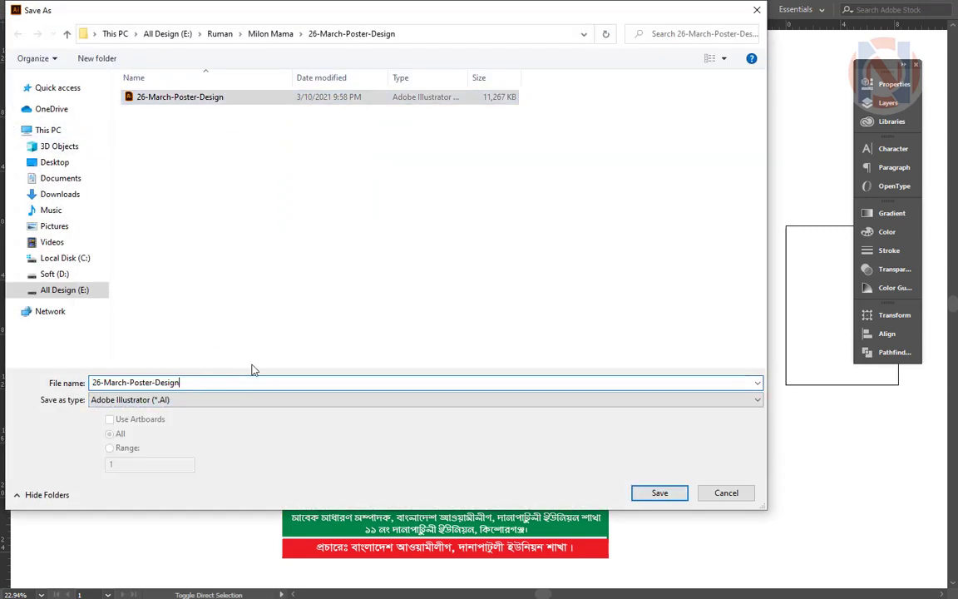
text(__ Size___ 2' X 3)
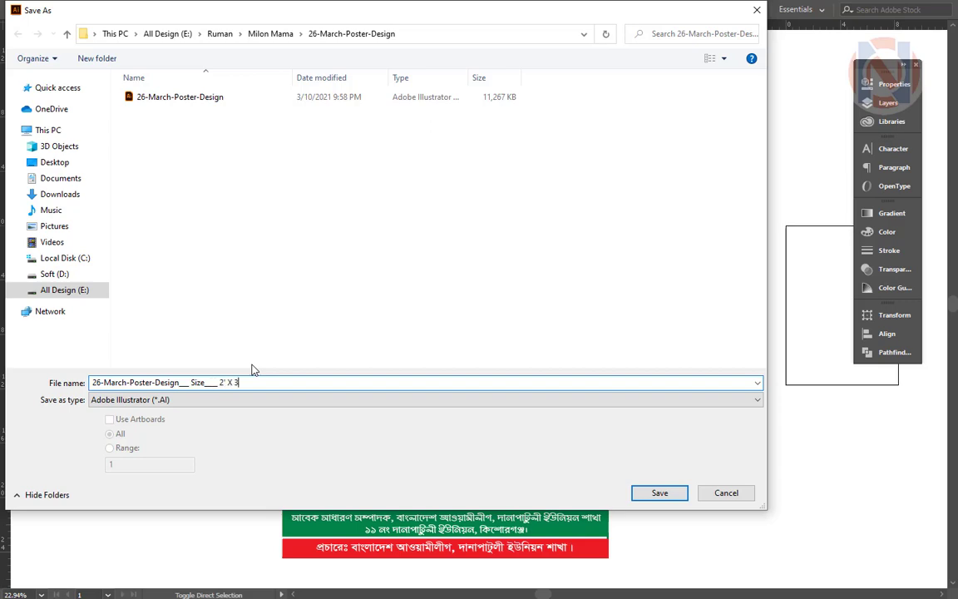
key(Return)
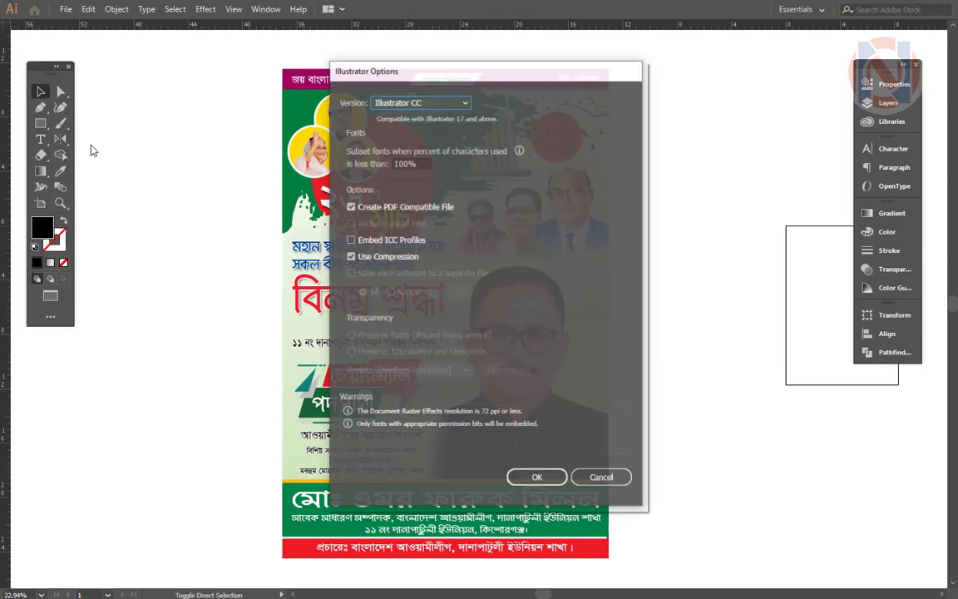
click(536, 479)
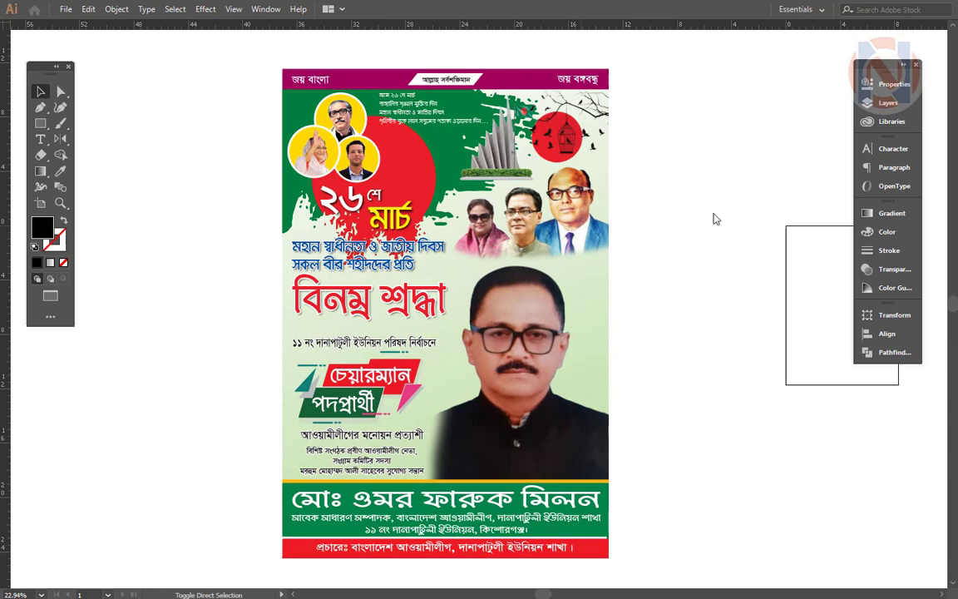